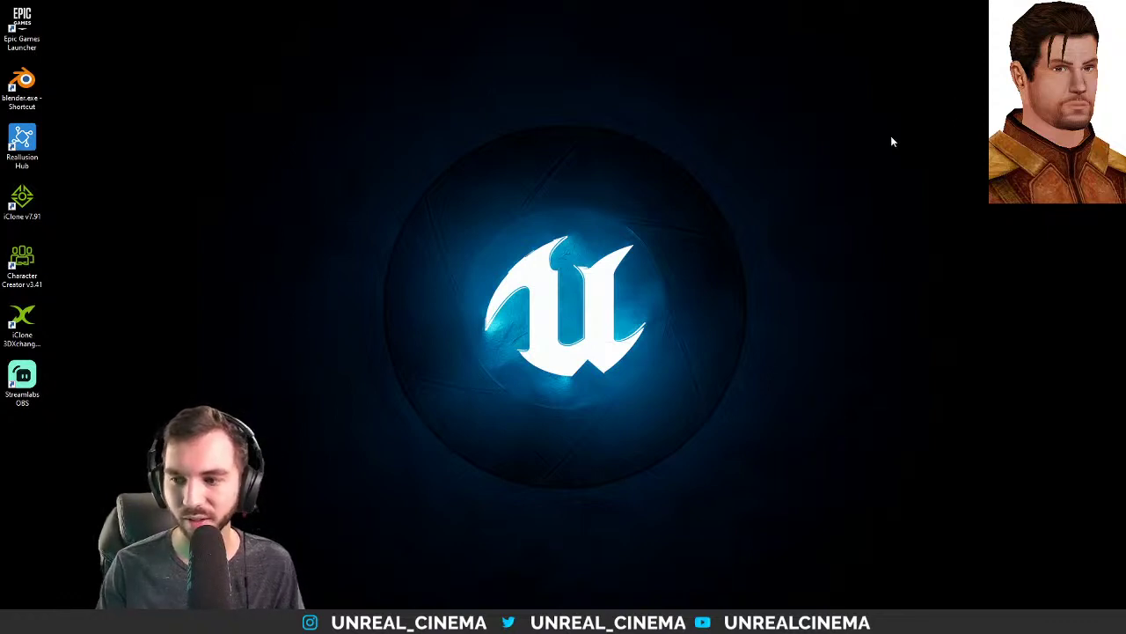
left_click_drag(387, 81, 754, 505)
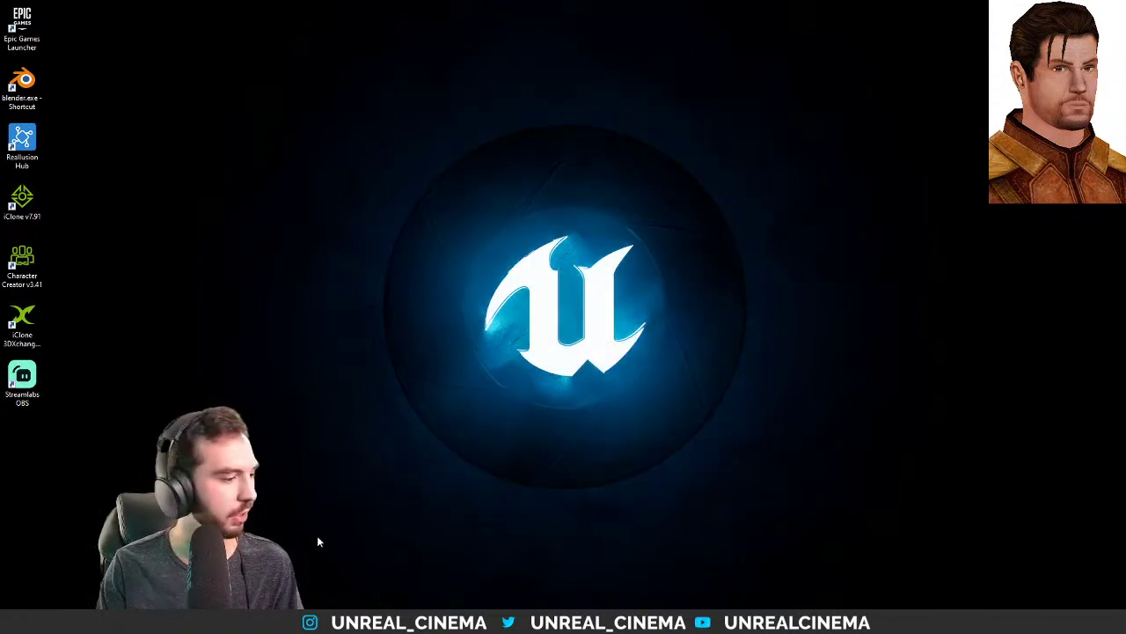
left_click(388, 563)
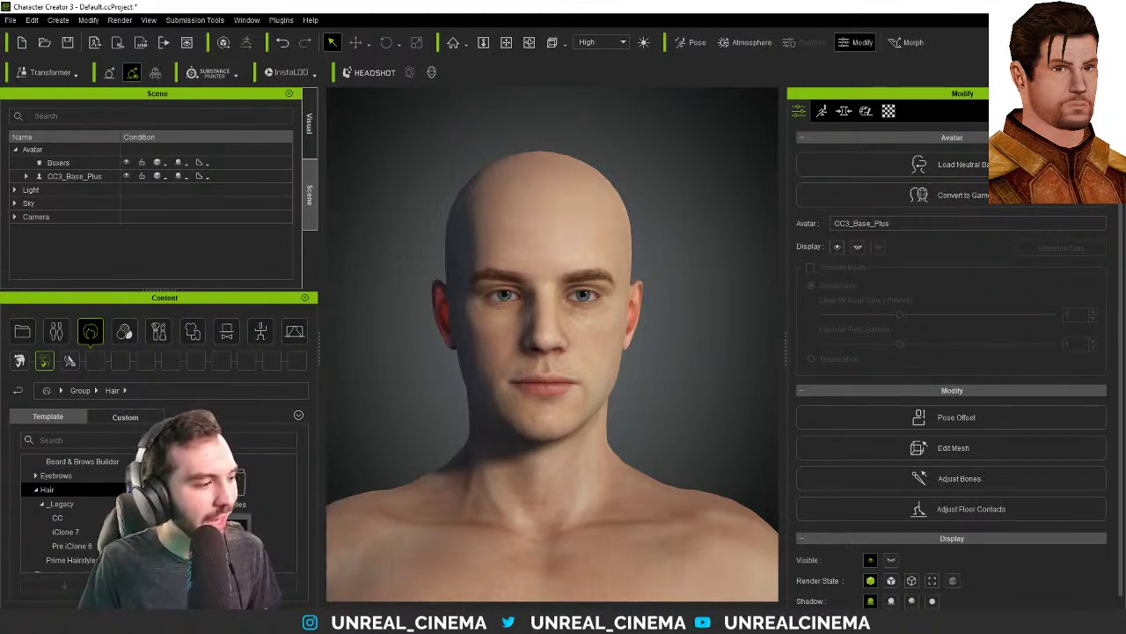
- Try the Short blowback hair on the avatar and delete it from the scene
double_click(255, 475)
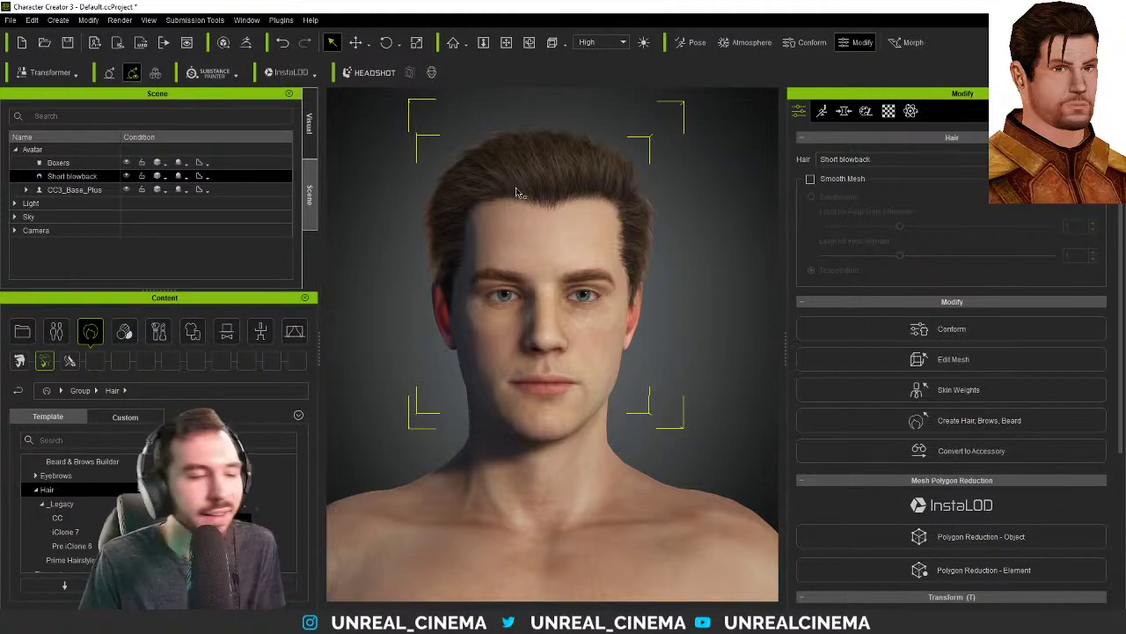
left_click(75, 190)
left_click(72, 176)
left_click(75, 163, "ctrl")
key("Delete")
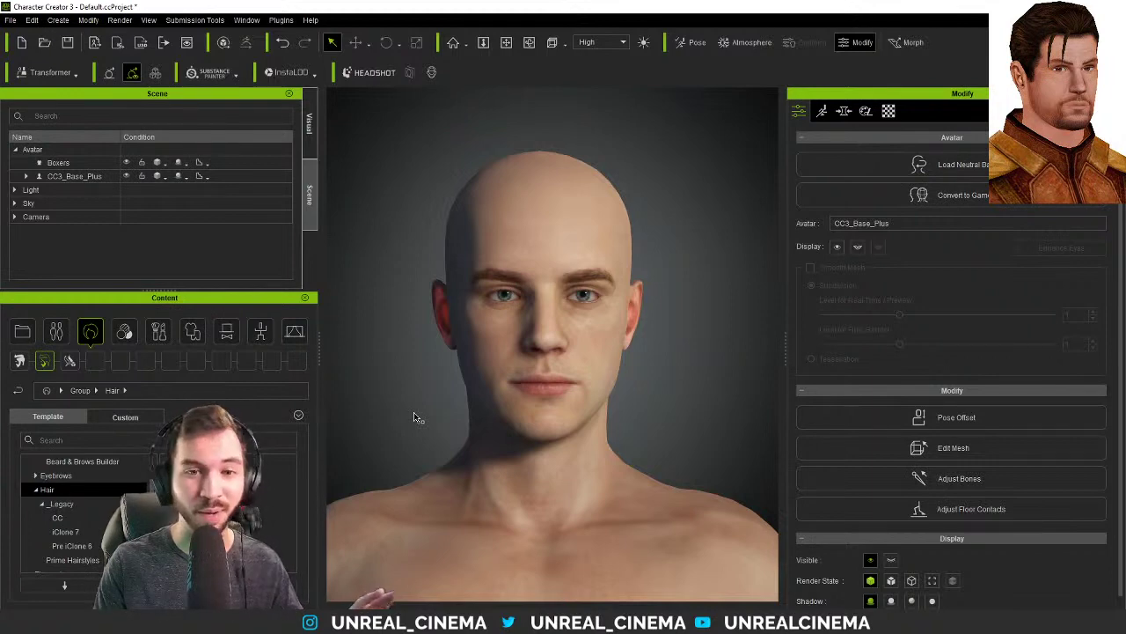
- Collapse the Hair category in the content library and open the Beard & Brows Builder elements under Element > Beard
left_click(112, 520)
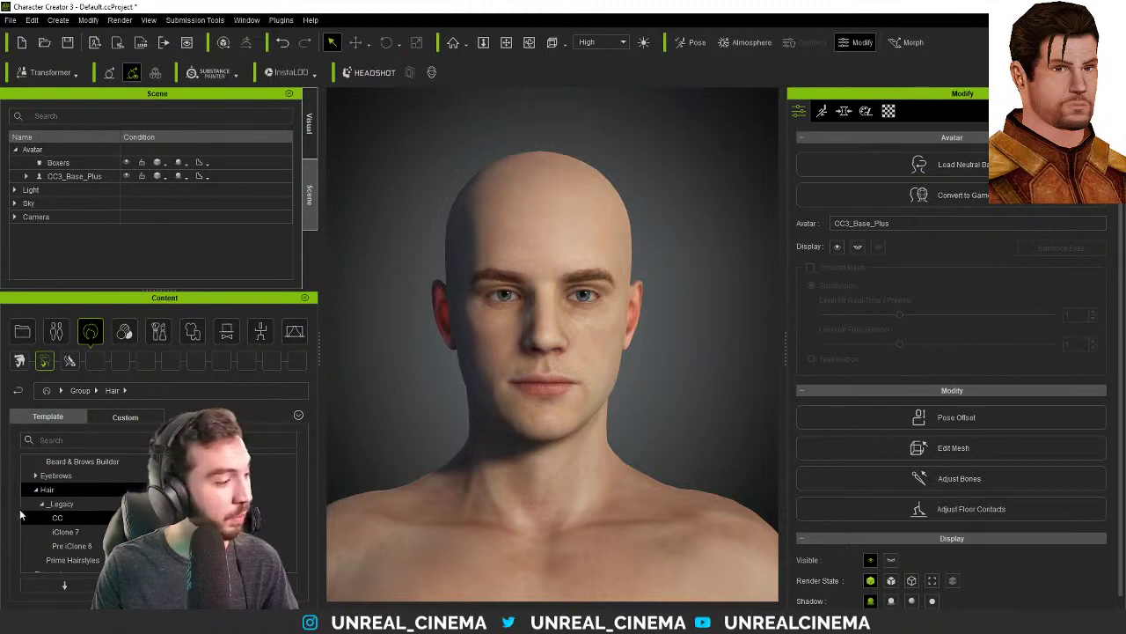
scroll(88, 520, "down", 1)
left_click(71, 503)
scroll(35, 493, "up", 1)
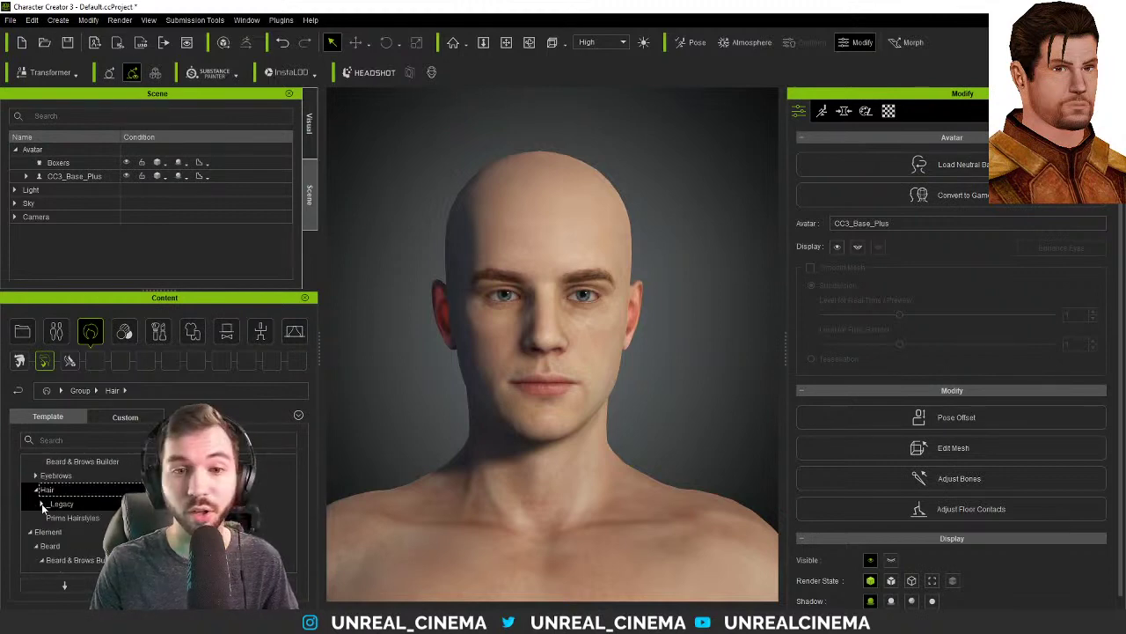
left_click(42, 504)
left_click(35, 489)
scroll(48, 515, "down", 1)
left_click(79, 490)
scroll(88, 519, "up", 1)
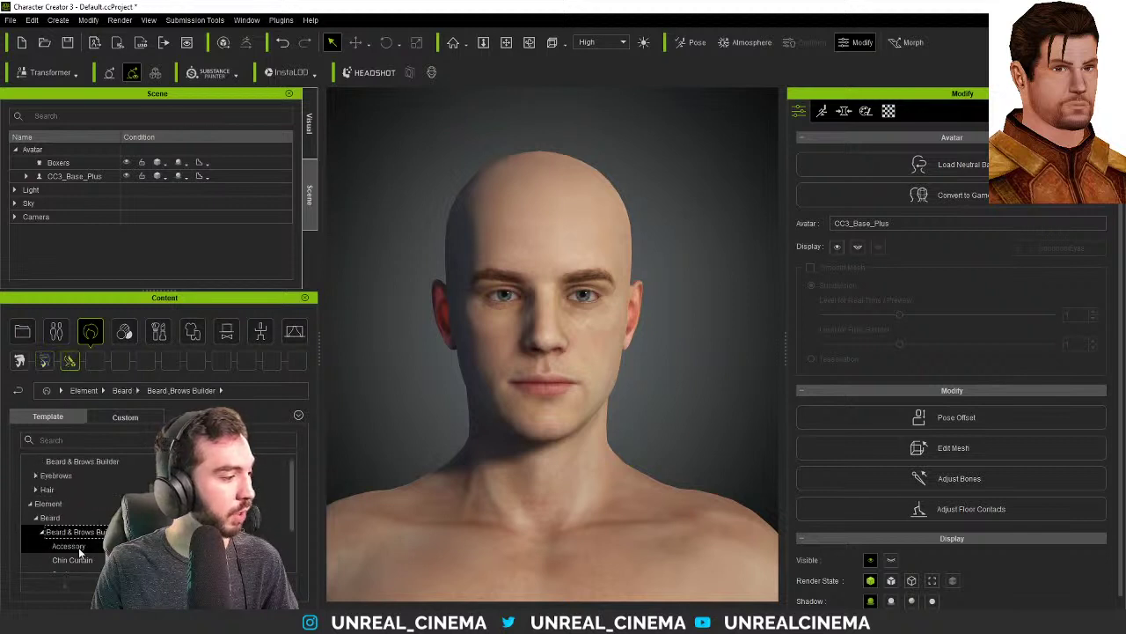
scroll(85, 546, "down", 1)
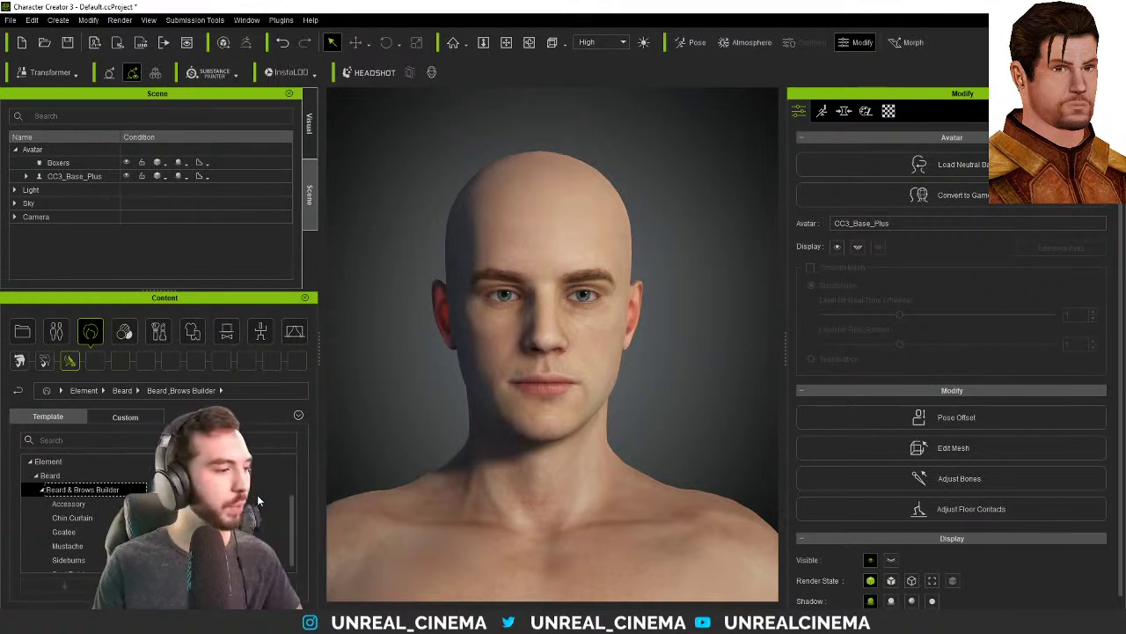
- Add the Sideburns_Sparse element from the Sideburns category to the avatar
key("Down")
key("Down")
key("Down")
key("Down")
key("Down")
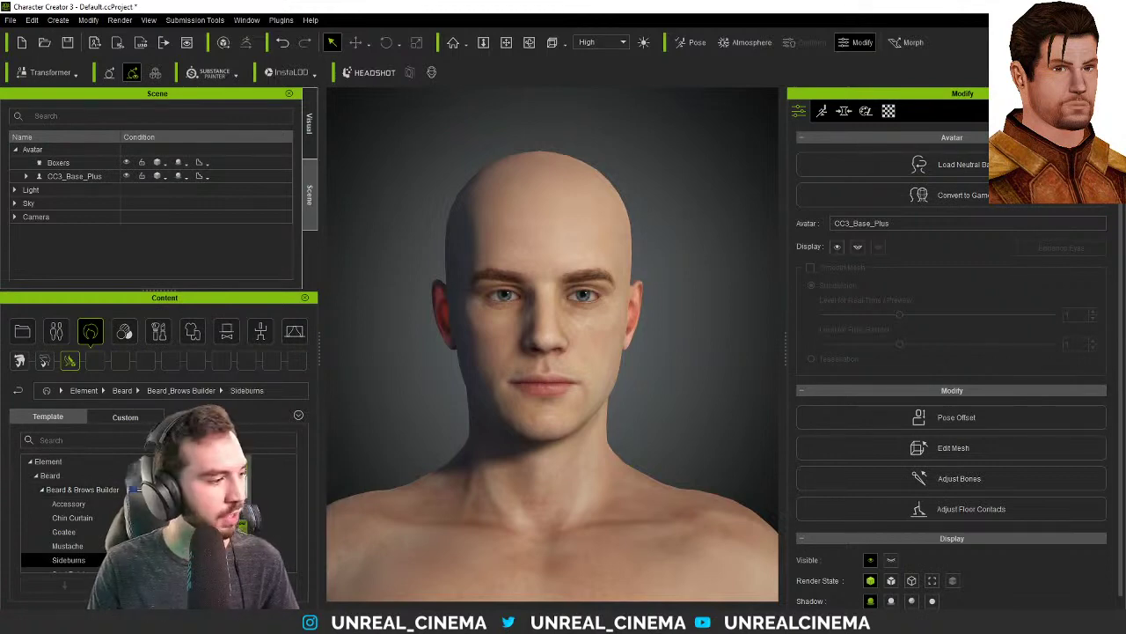
double_click(269, 487)
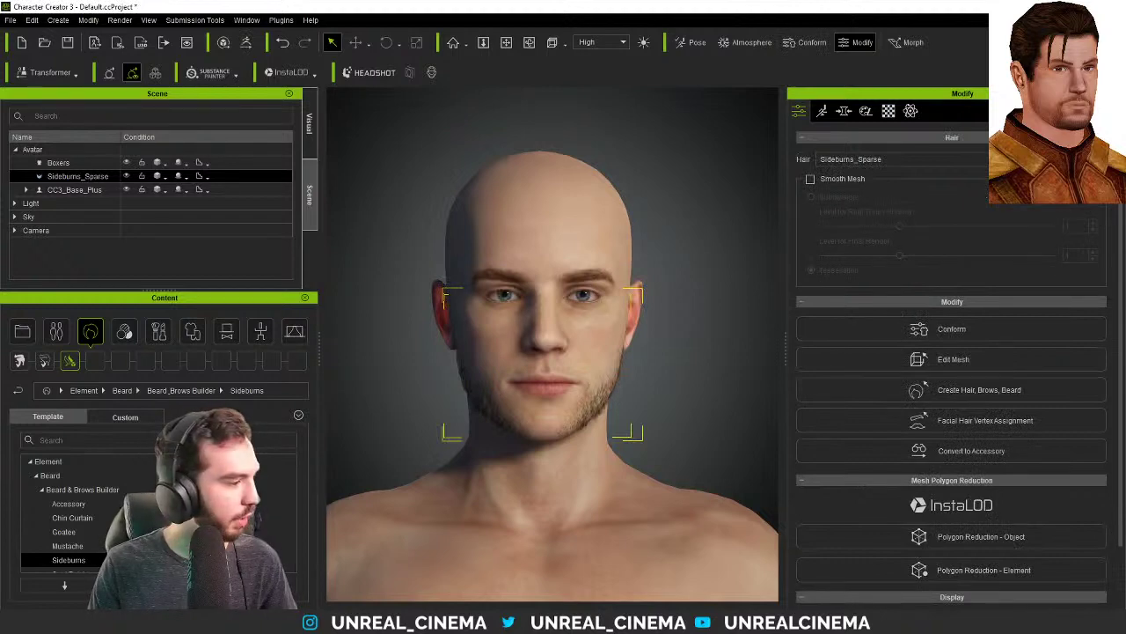
- Add the Mustache_Sparse element from Mustache and the Anchor_Sparse element from Goatee to the avatar
left_click(70, 545)
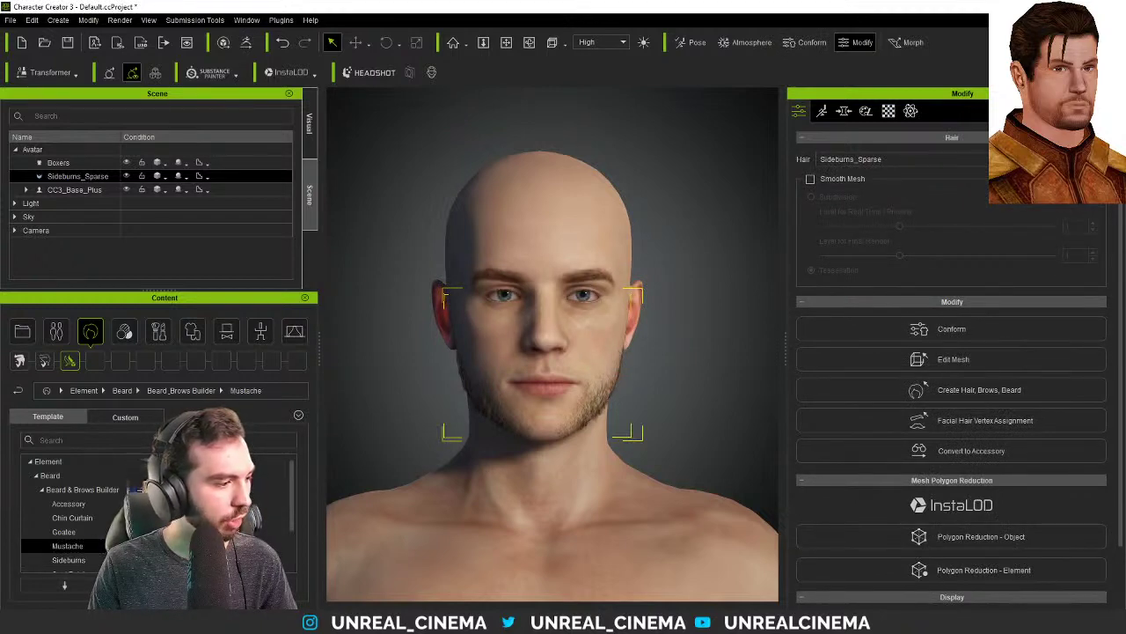
scroll(103, 532, "down", 1)
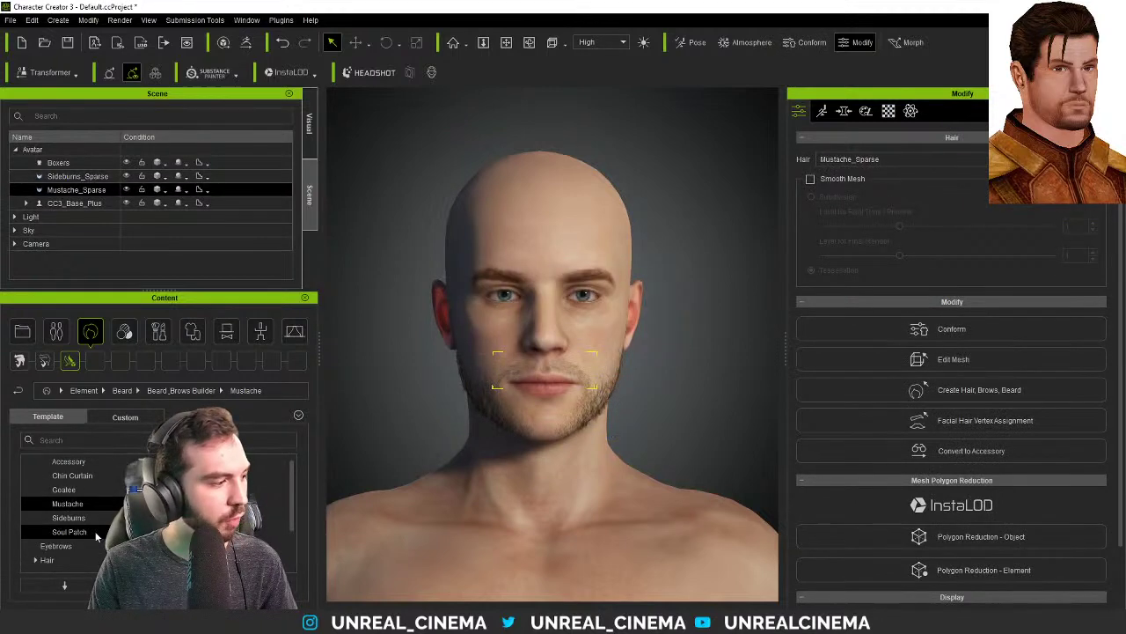
left_click(61, 489)
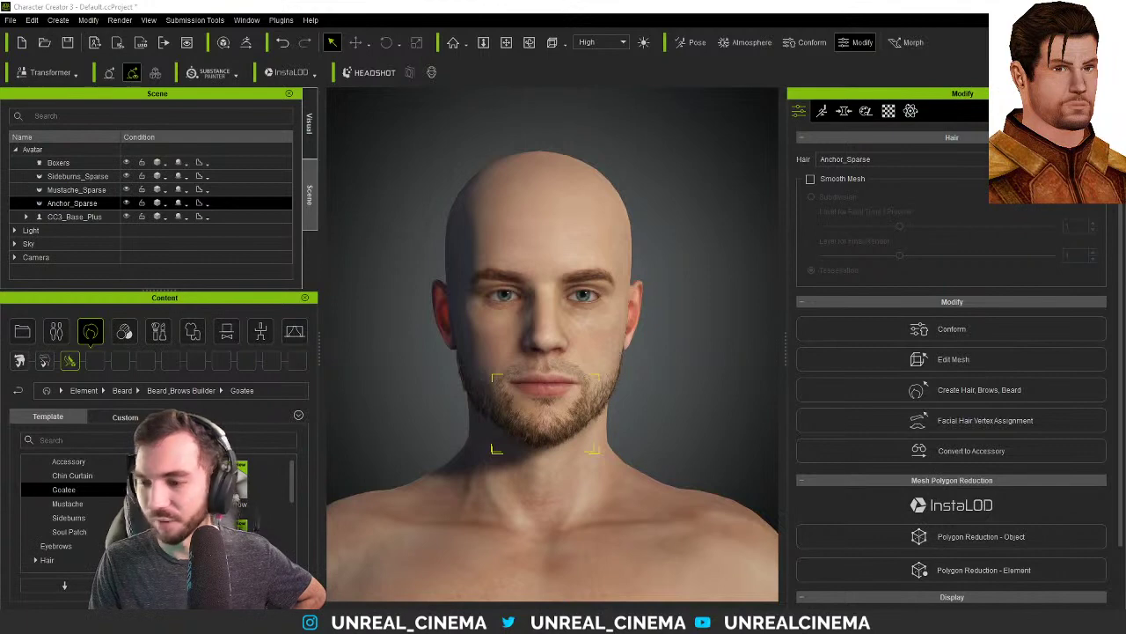
- Hide the Anchor_Sparse, Mustache_Sparse and Sideburns_Sparse elements in the scene
left_click(125, 203)
left_click(126, 189)
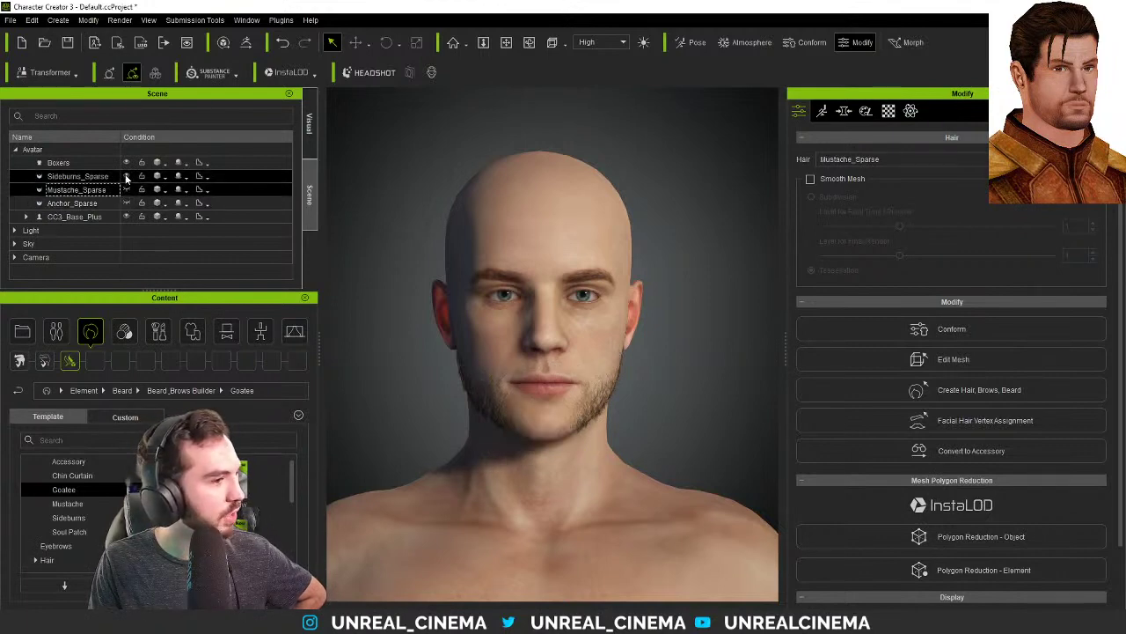
left_click(126, 176)
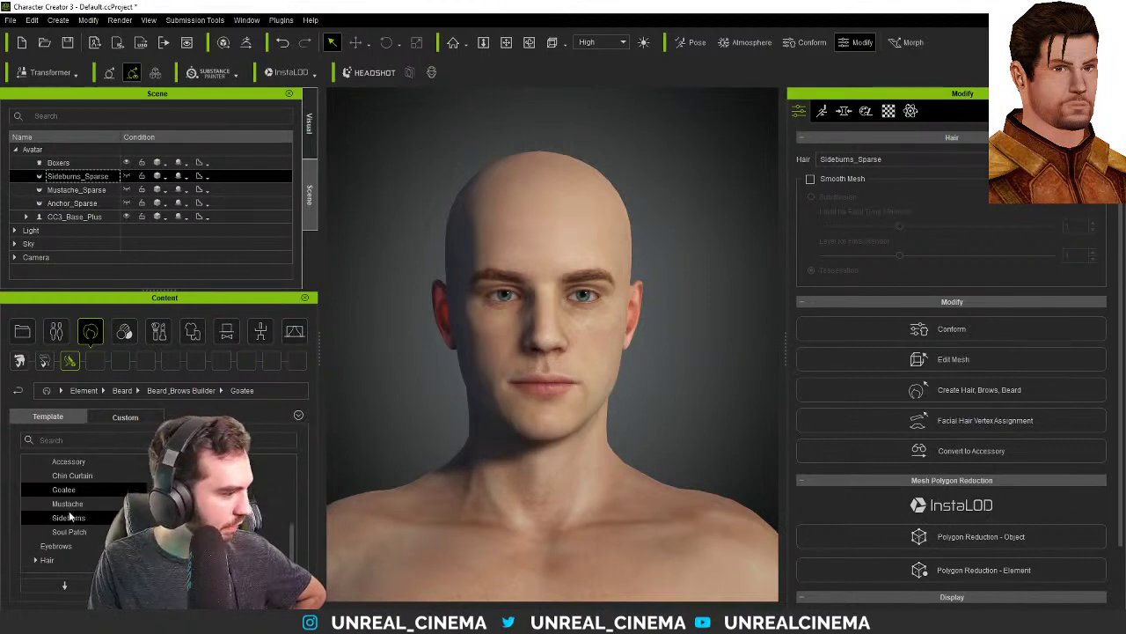
scroll(79, 503, "up", 1)
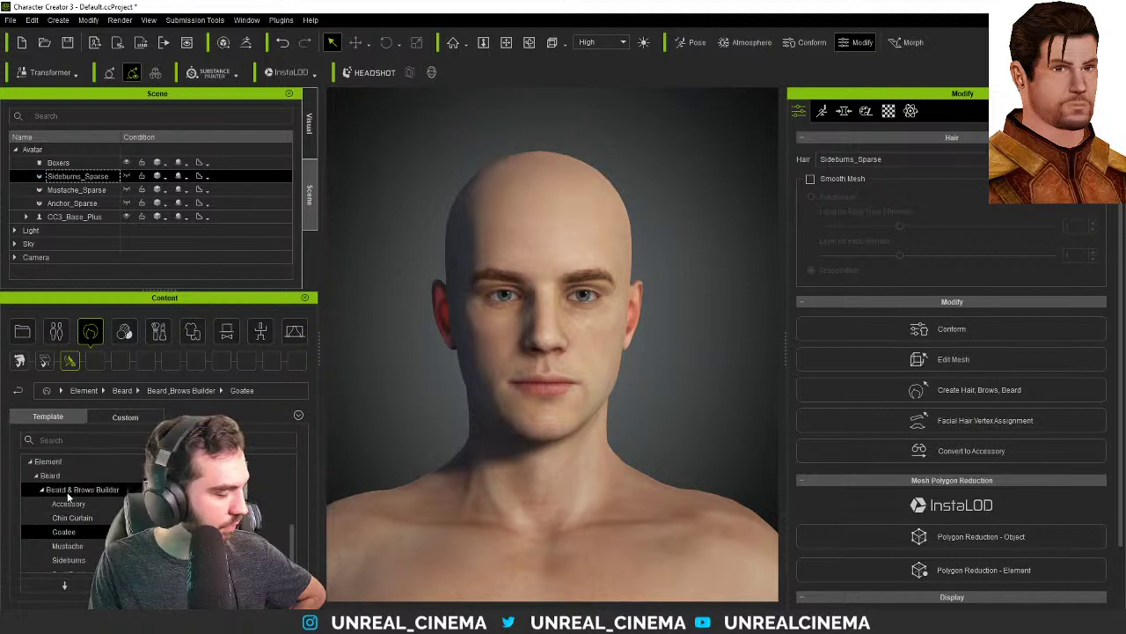
left_click(95, 520)
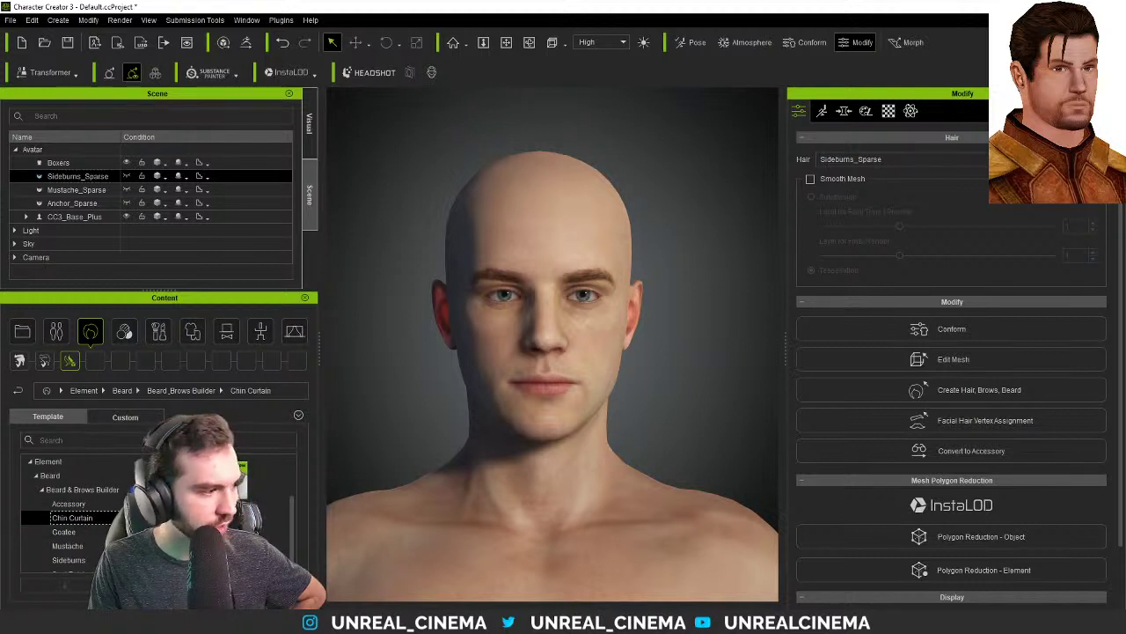
double_click(95, 519)
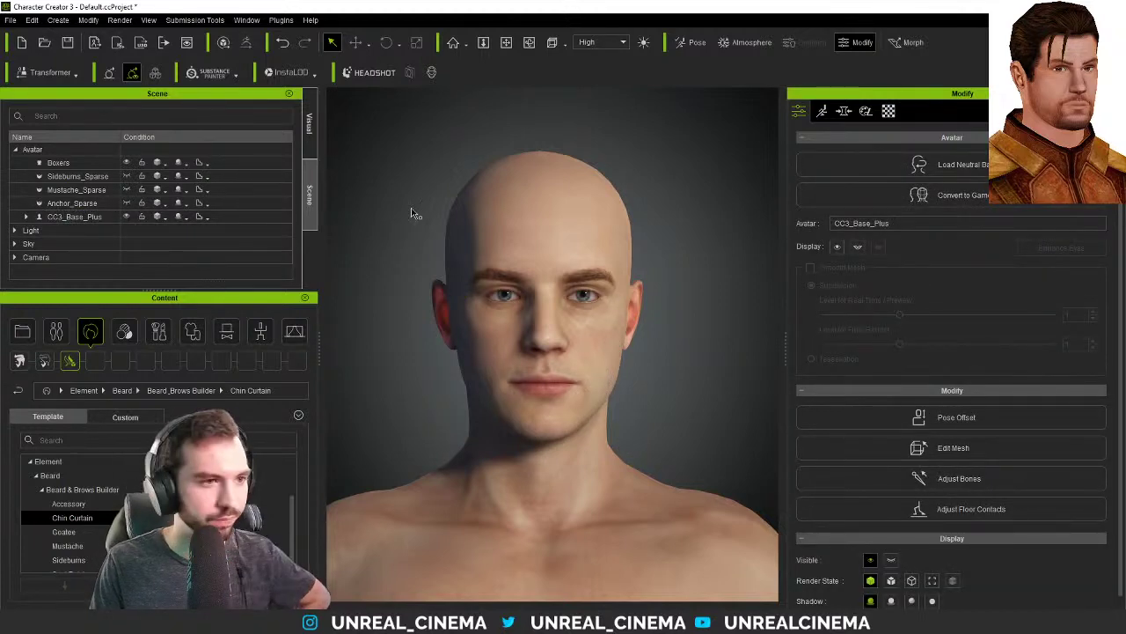
- Activate the skin editor for the avatar's head
left_click(845, 112)
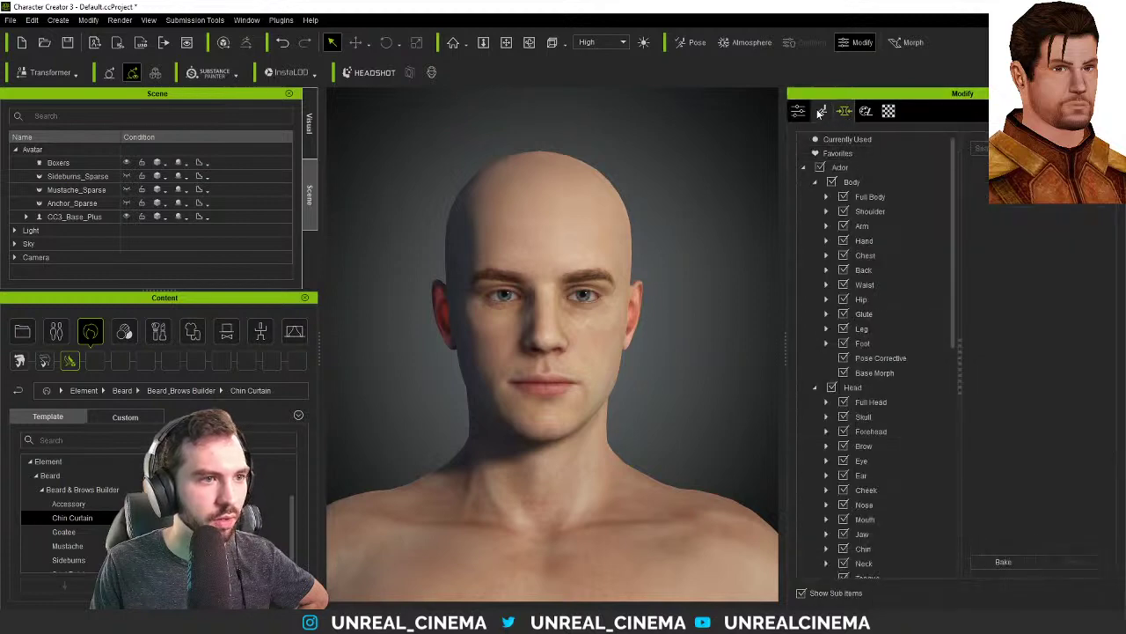
left_click(865, 112)
left_click(829, 158)
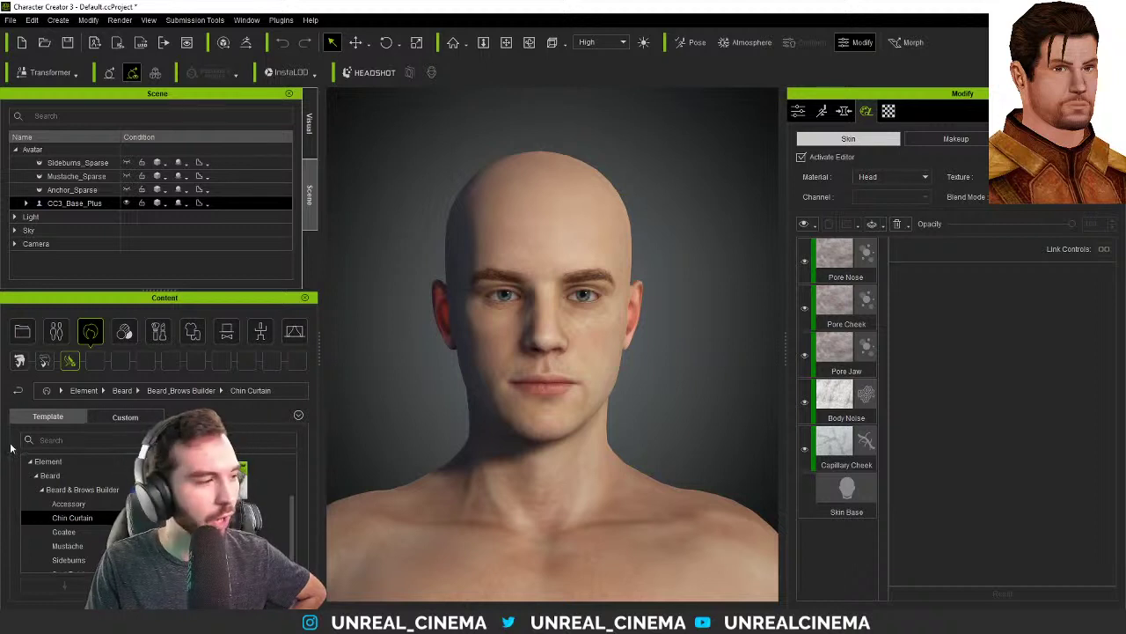
- Apply the goatee-and-mustache skin preset from Body Hair > Beard > Realistic Human Skin to the avatar's face
scroll(87, 507, "down", 1)
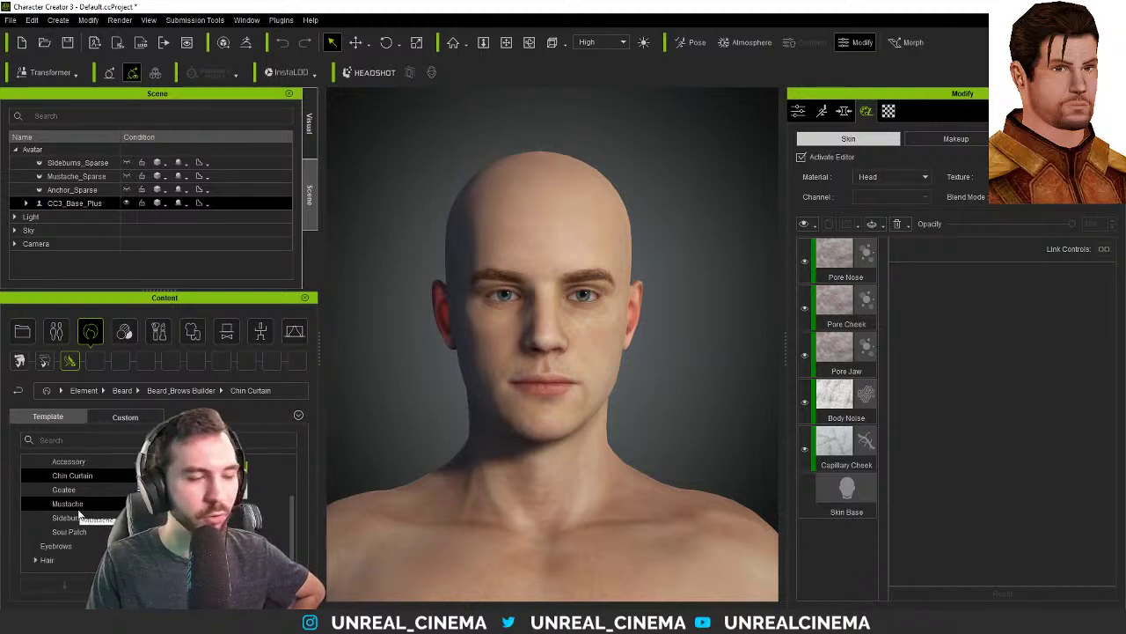
scroll(79, 513, "up", 2)
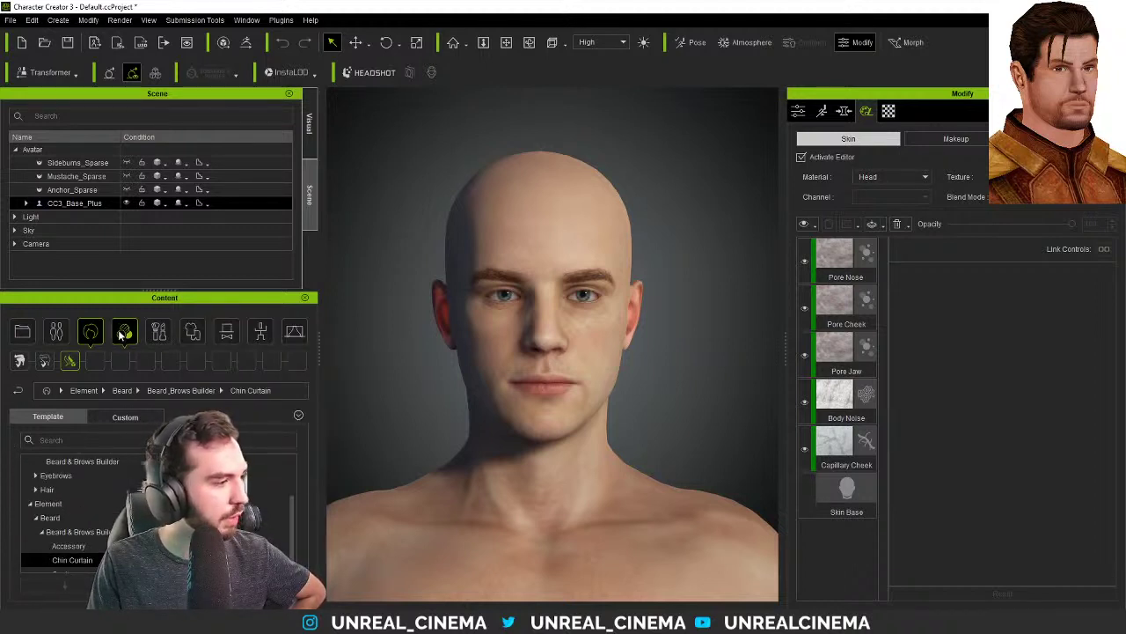
left_click(124, 331)
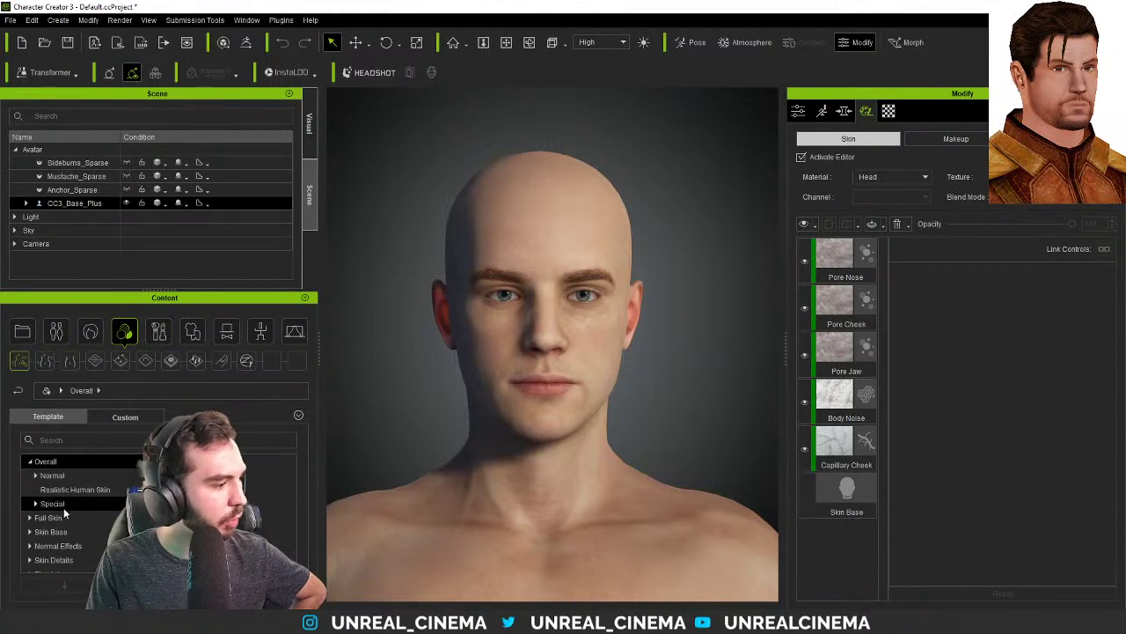
scroll(39, 537, "down", 1)
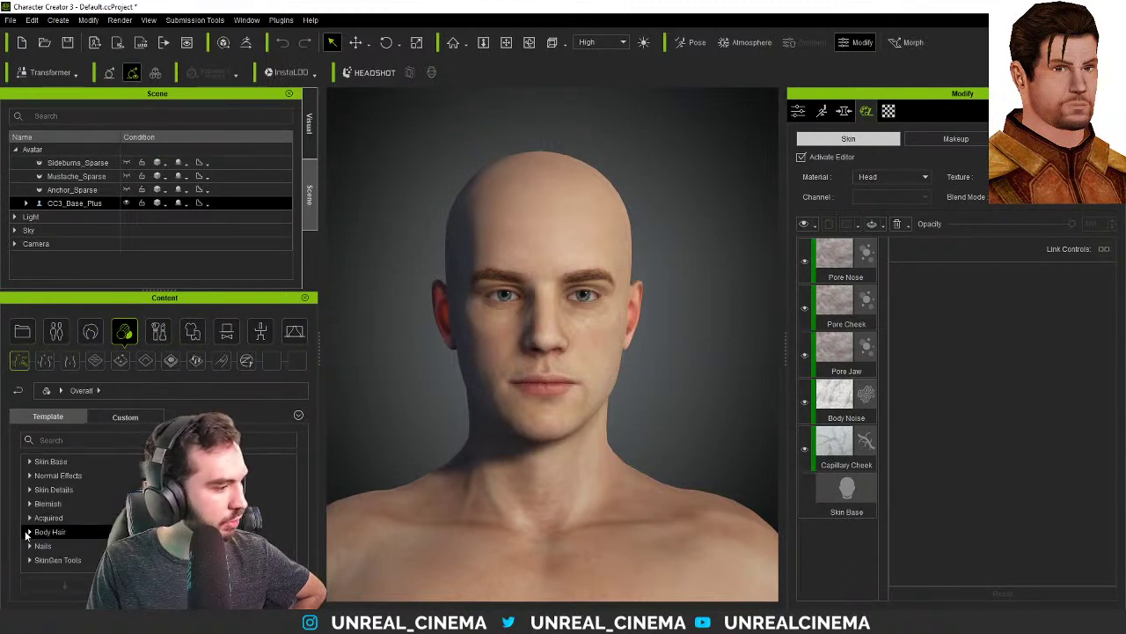
left_click(44, 531)
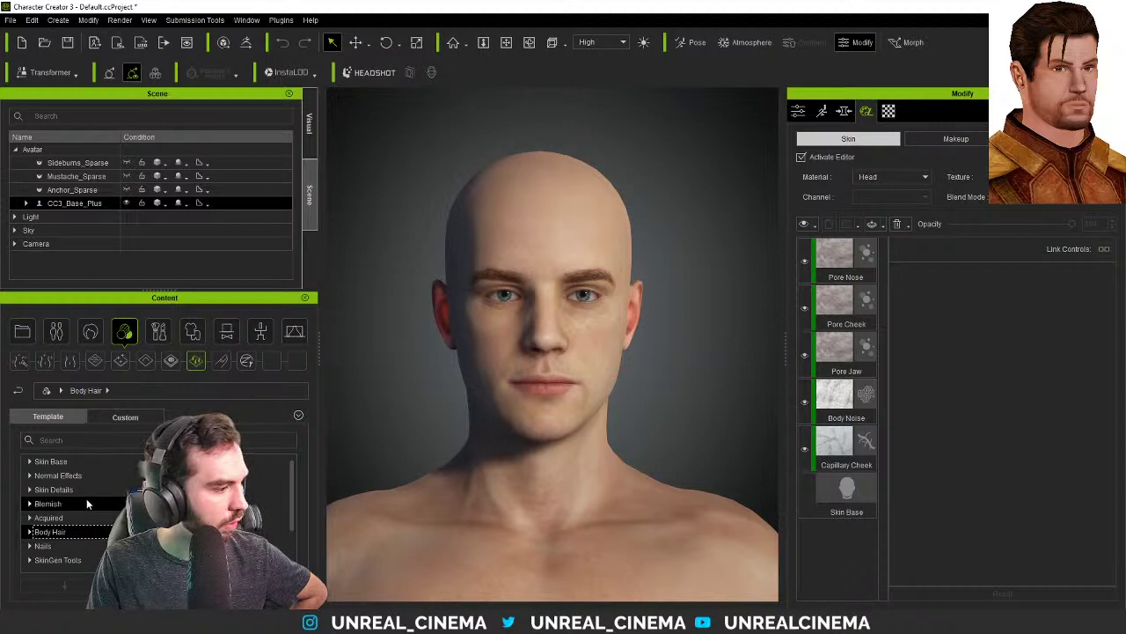
left_click(30, 532)
double_click(49, 546)
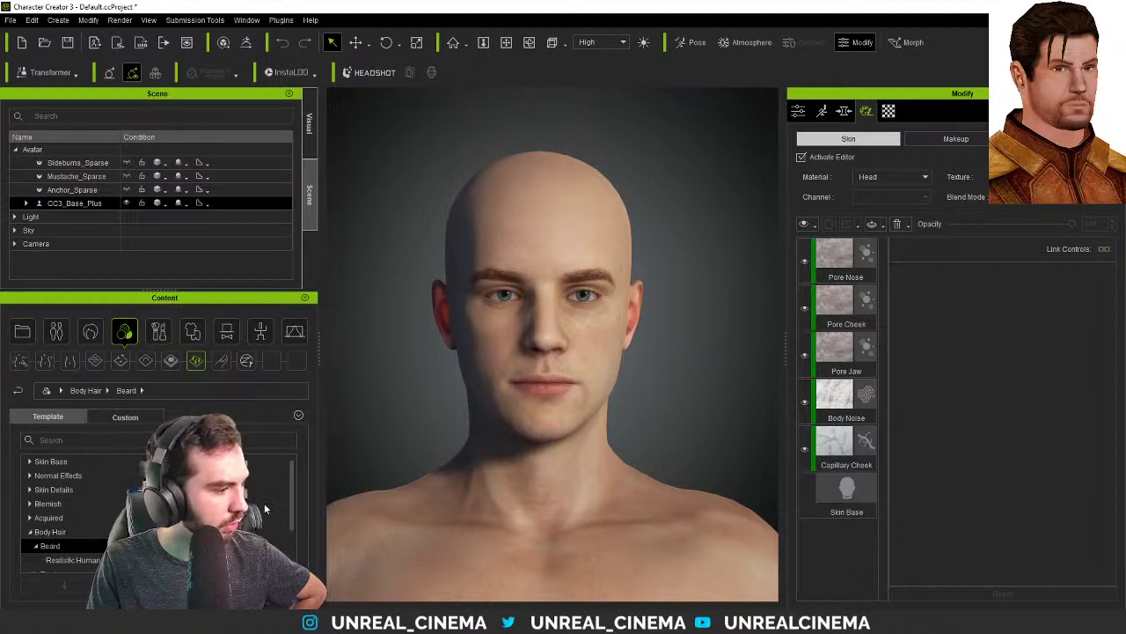
left_click(75, 560)
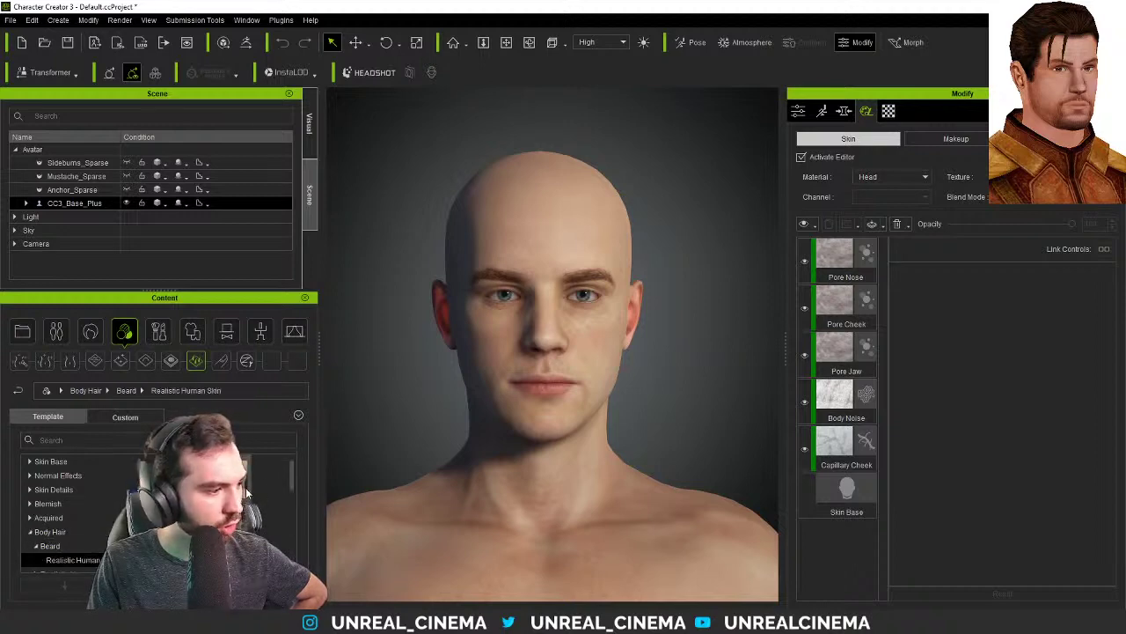
mouse_move(189, 466)
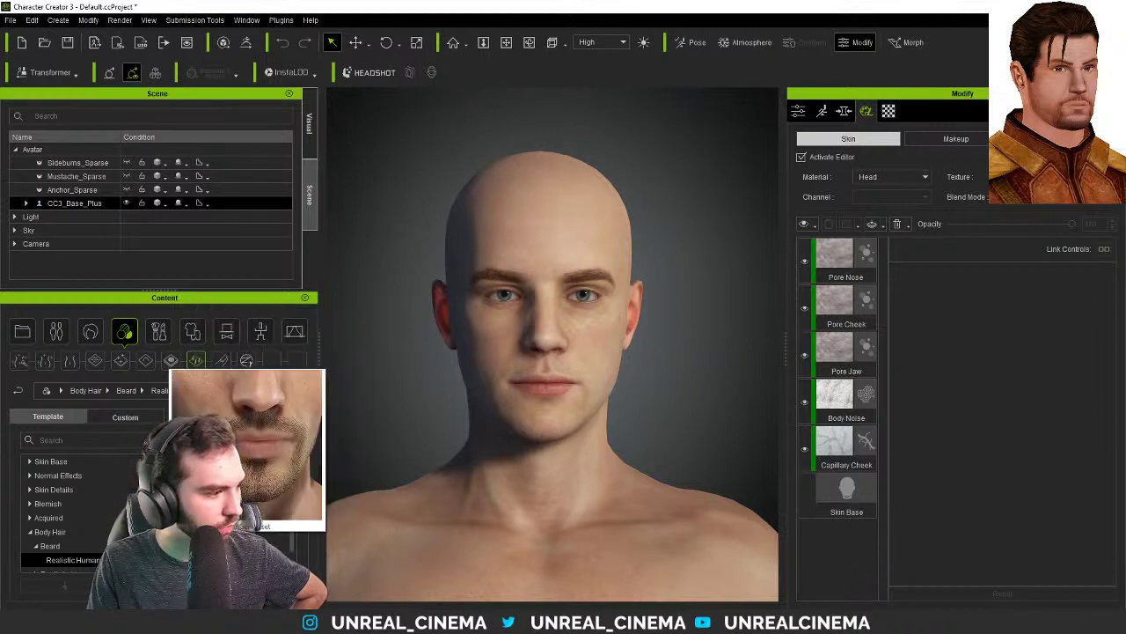
left_click_drag(189, 466, 447, 393)
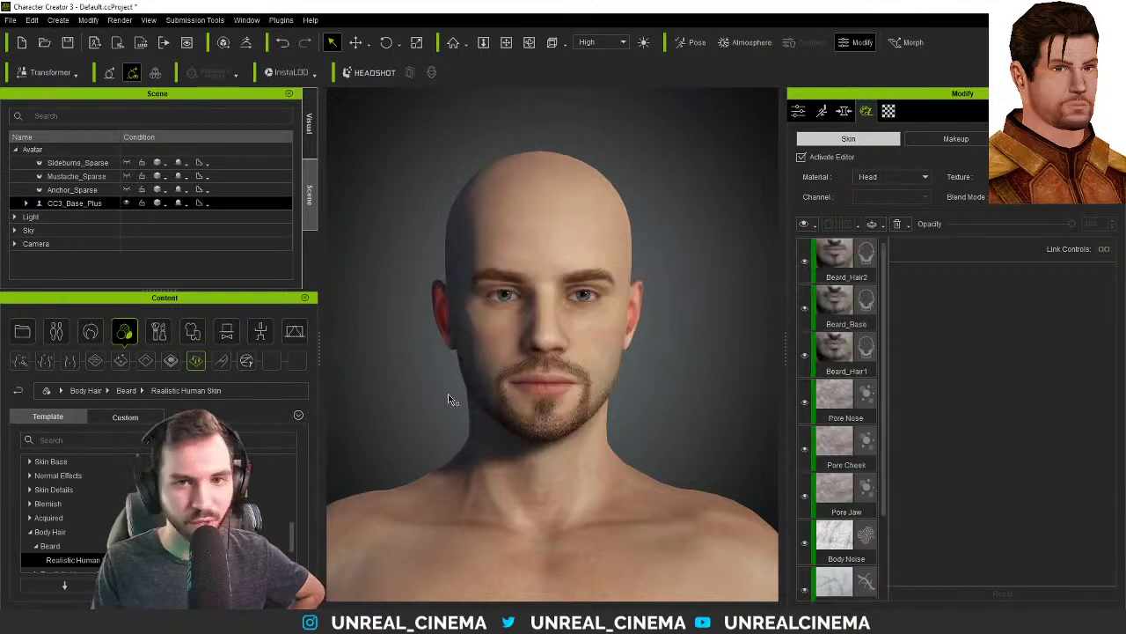
right_click_drag(417, 413, 377, 378)
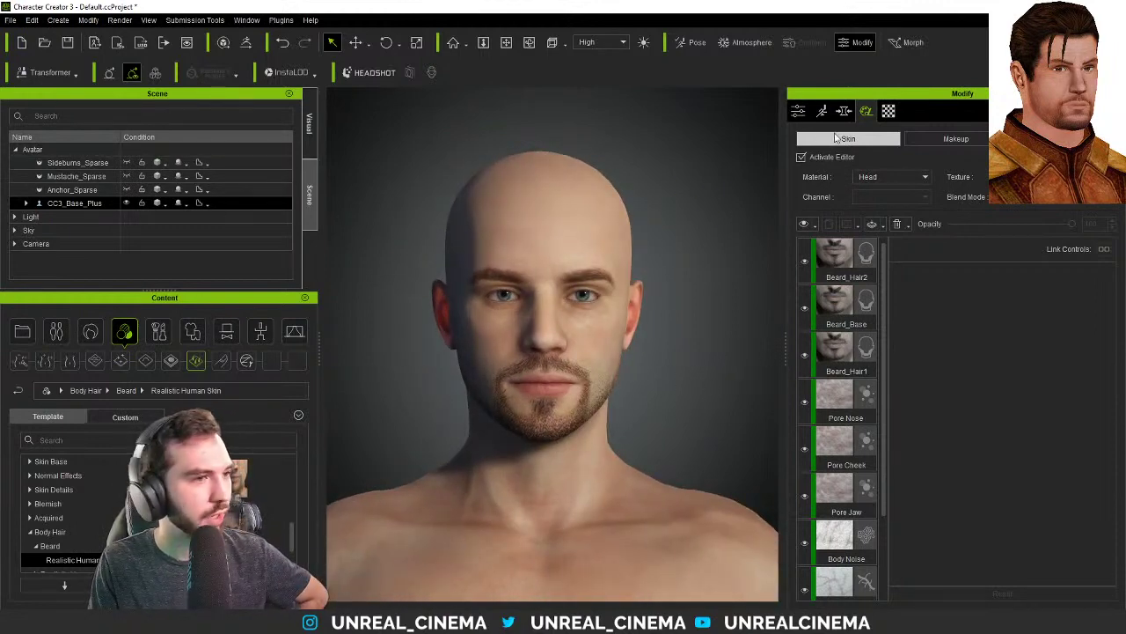
- Deactivate the skin editor to bake the skin textures, and show Anchor_Sparse, Mustache_Sparse and Sideburns_Sparse again
left_click(802, 157)
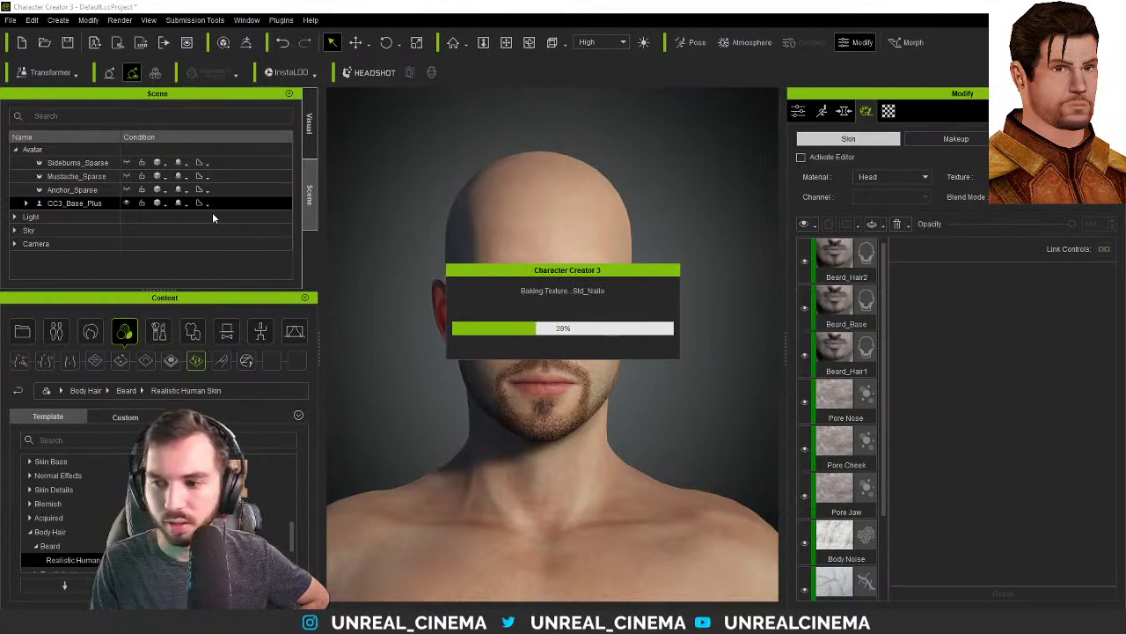
left_click(126, 204)
left_click(126, 190)
left_click(126, 176)
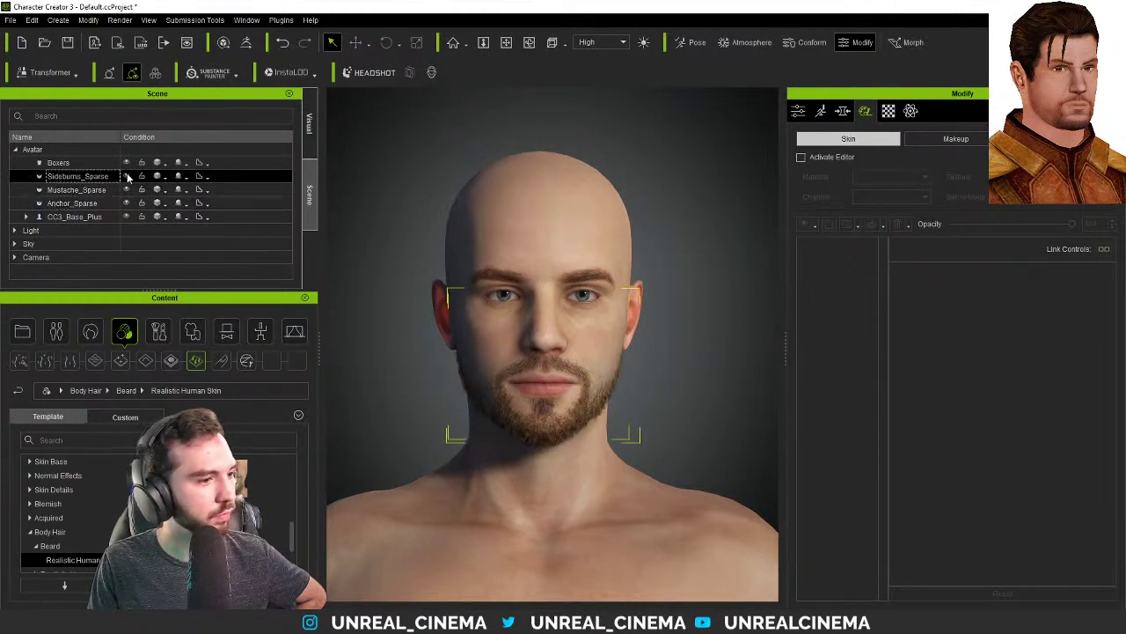
- Toggle the visibility of Sideburns_Sparse to compare the beard with and without it
left_click(126, 176)
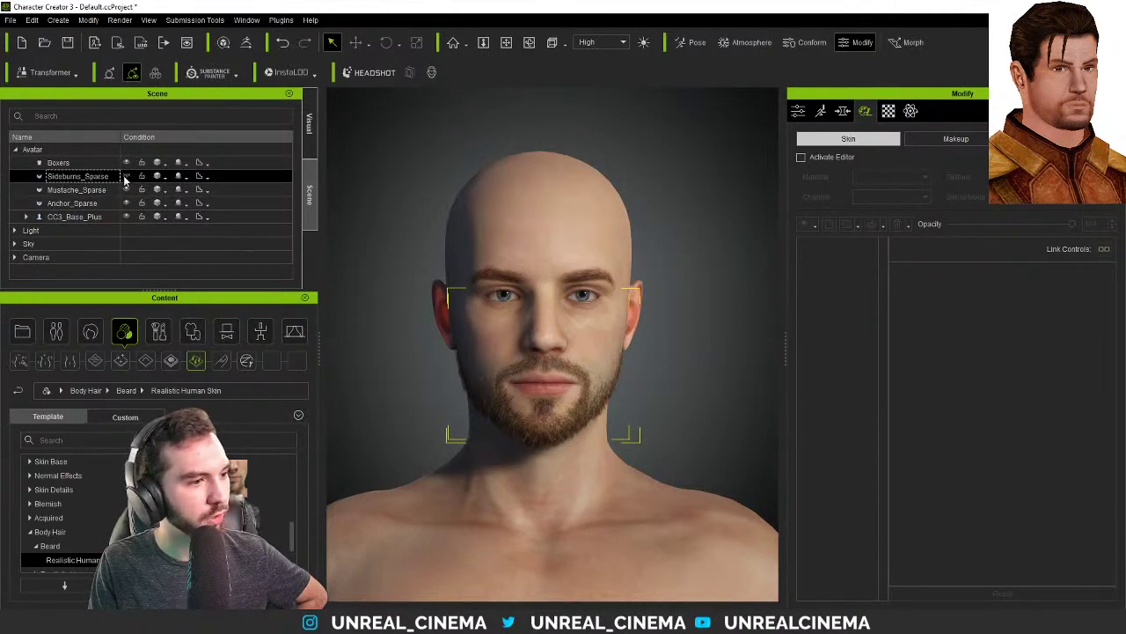
left_click(123, 189, "ctrl")
left_click(123, 180)
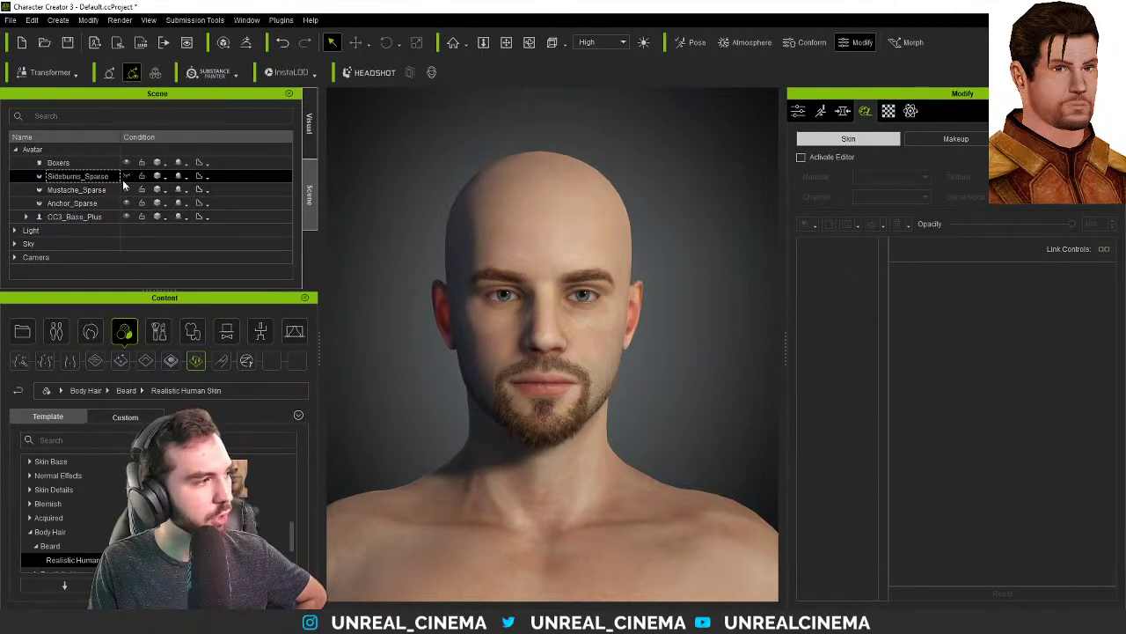
- In the material settings of Sideburns_Sparse, darken the End Color of the Strand Color
left_click(889, 111)
scroll(829, 430, "down", 10)
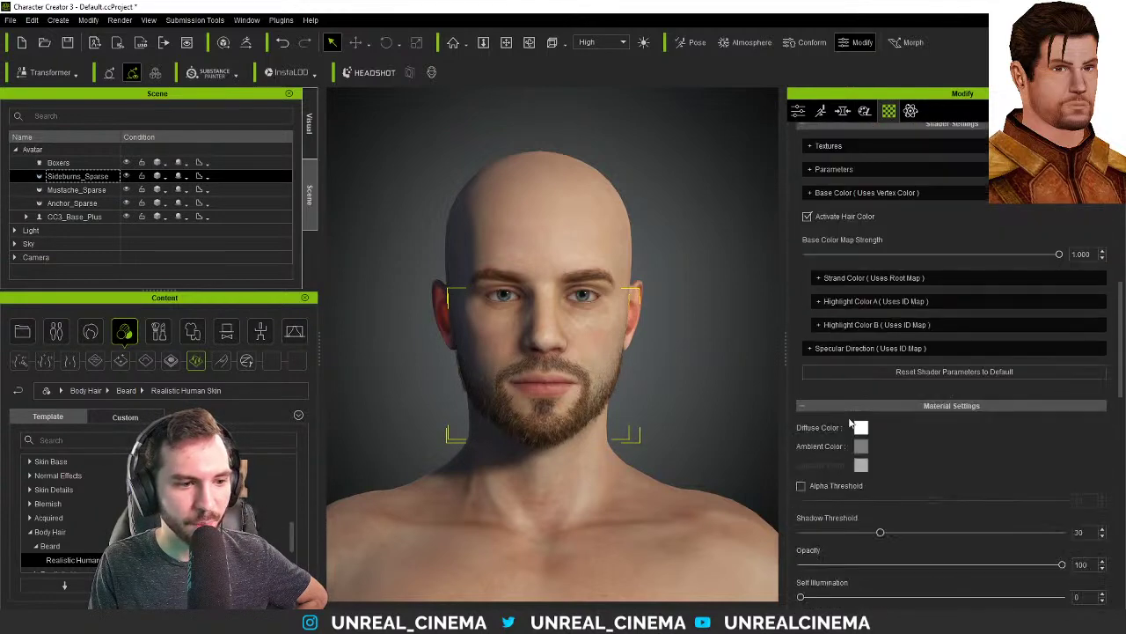
left_click(896, 279)
left_click(1098, 325)
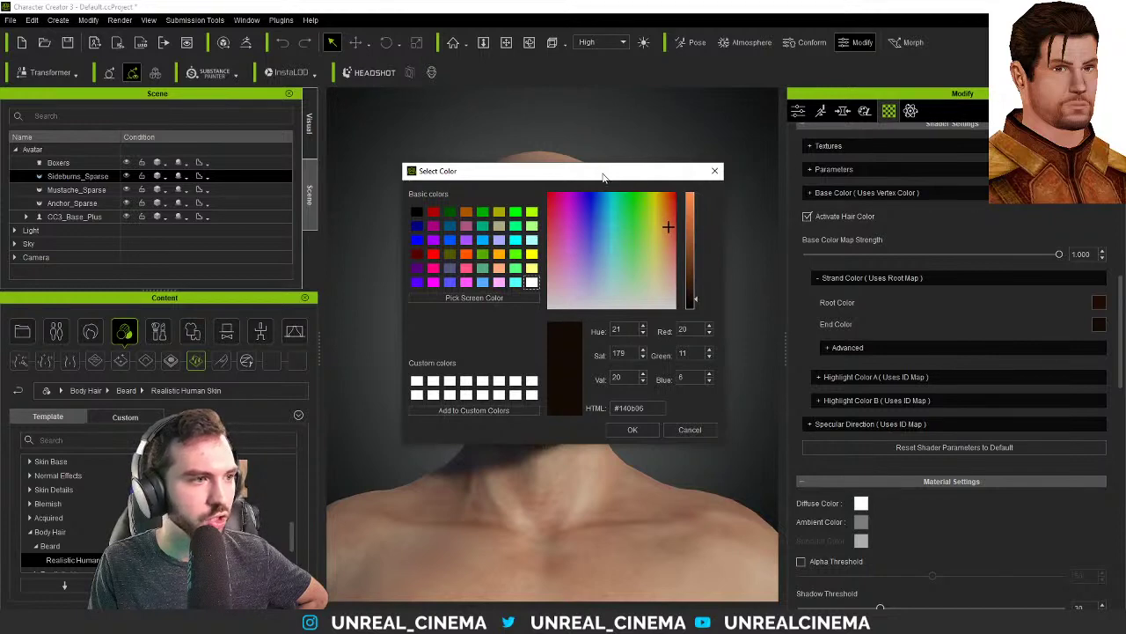
left_click_drag(604, 179, 974, 168)
left_click(1067, 288)
left_click_drag(1067, 289, 1067, 293)
left_click(1003, 415)
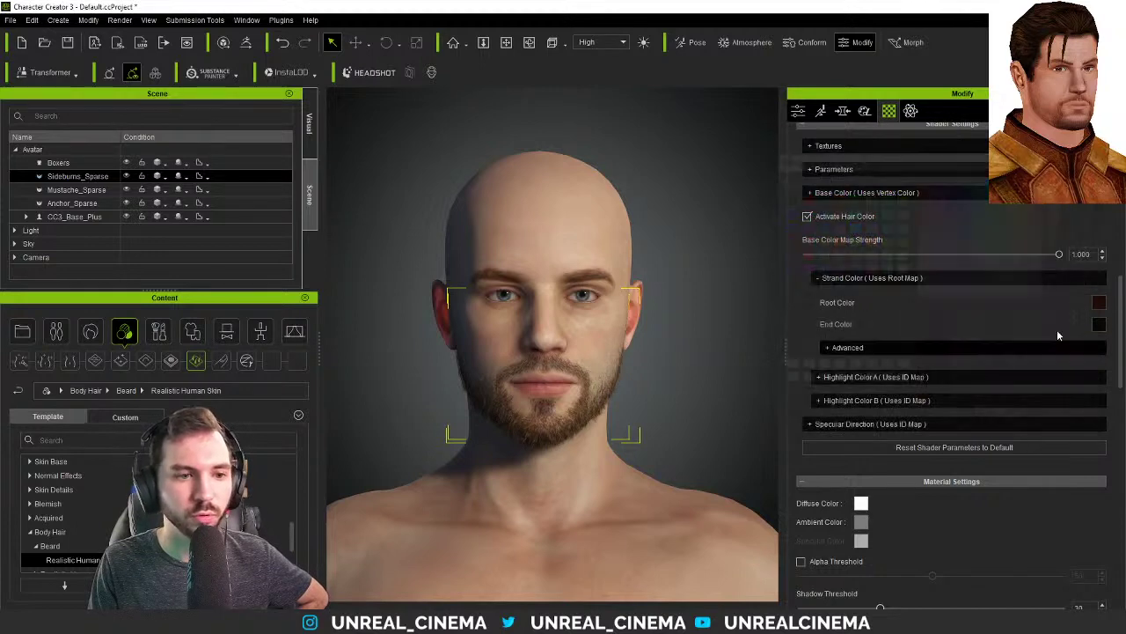
- Darken the strand Root Color of Sideburns_Sparse to #0f0501
left_click(1099, 301)
left_click_drag(696, 293, 699, 305)
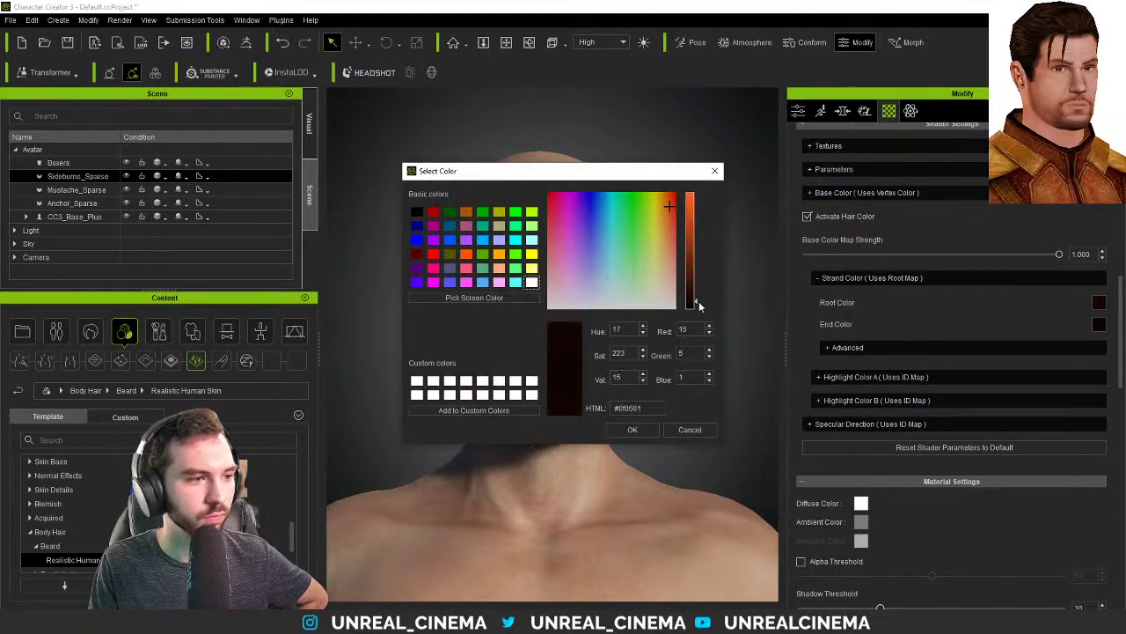
left_click(634, 431)
- Darken Highlight Color A of Sideburns_Sparse to #443f34
left_click(944, 377)
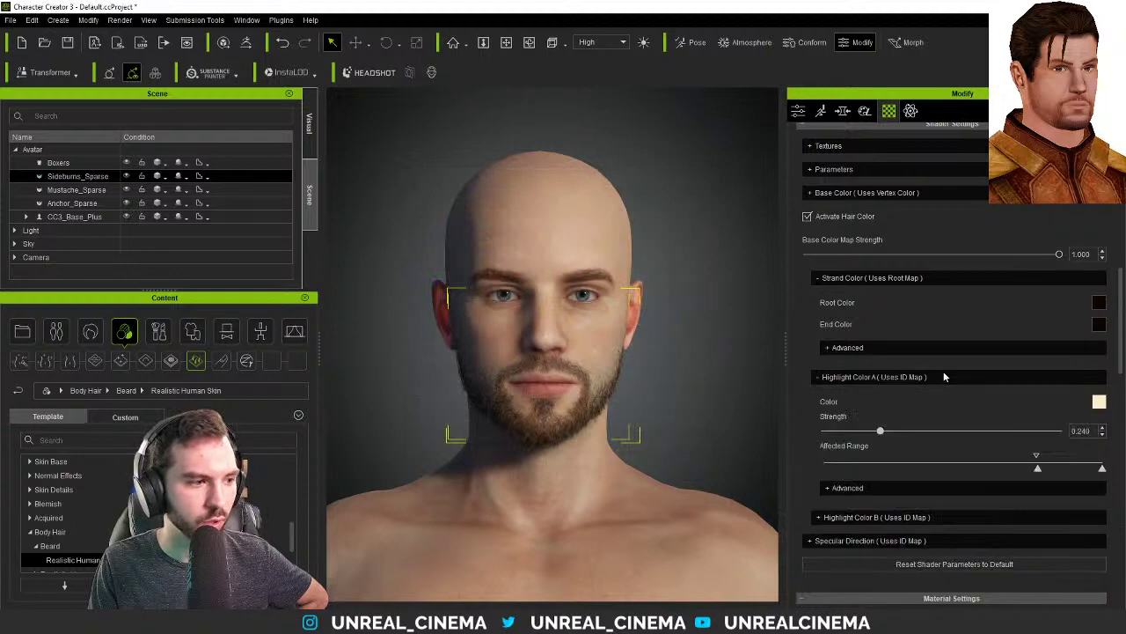
left_click(1099, 401)
left_click(695, 276)
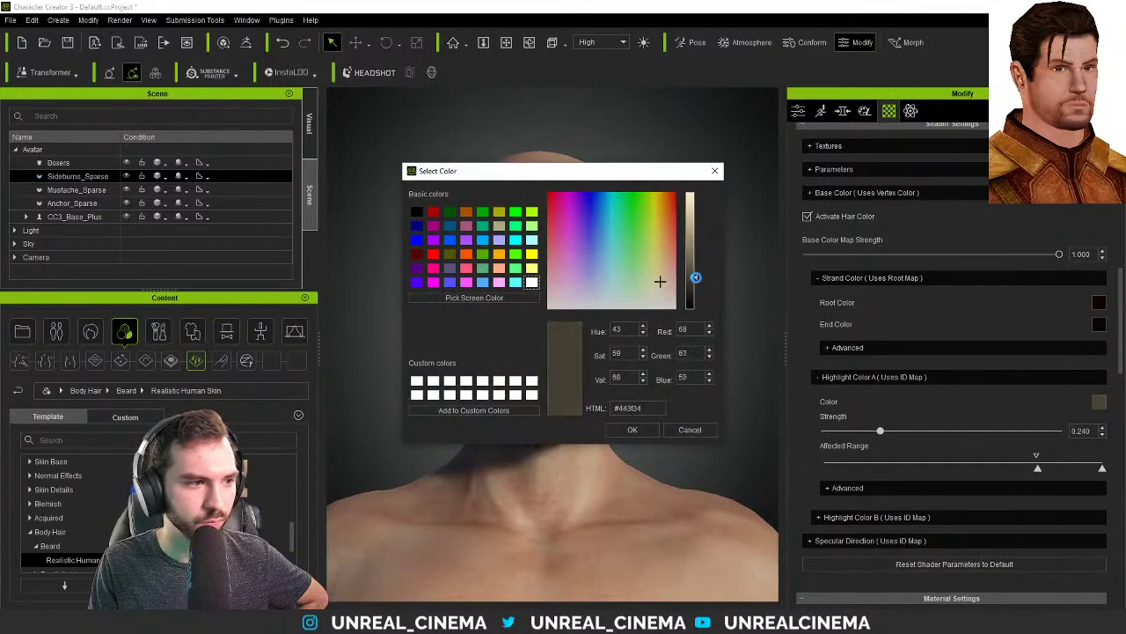
left_click(632, 429)
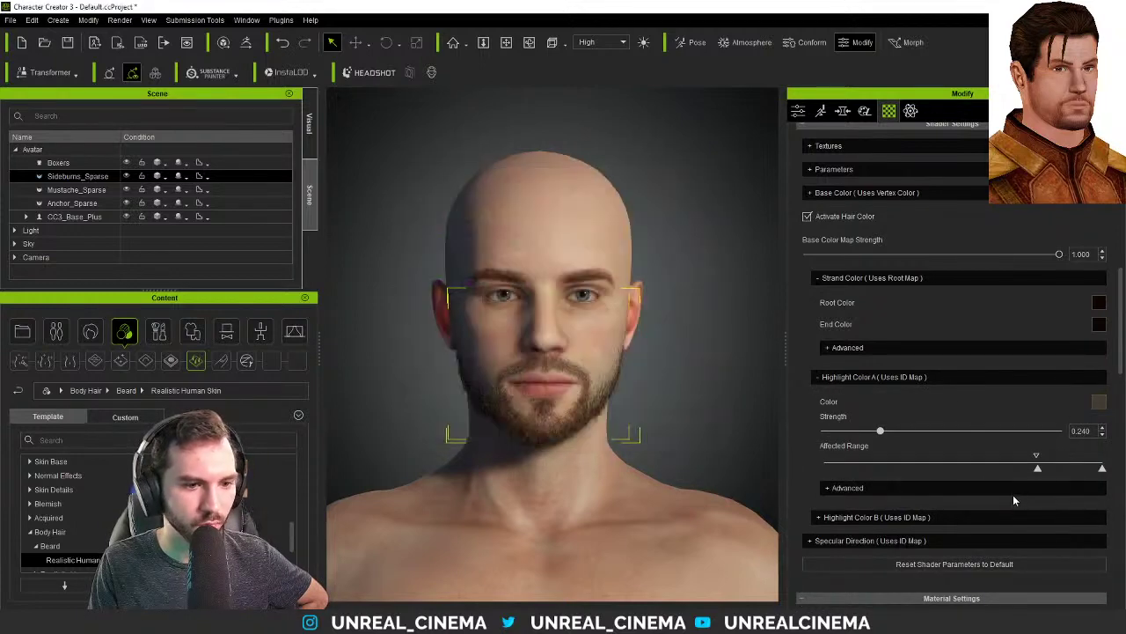
- Darken Highlight Color B of Sideburns_Sparse to a muted gray-brown
left_click(975, 517)
left_click(1098, 541)
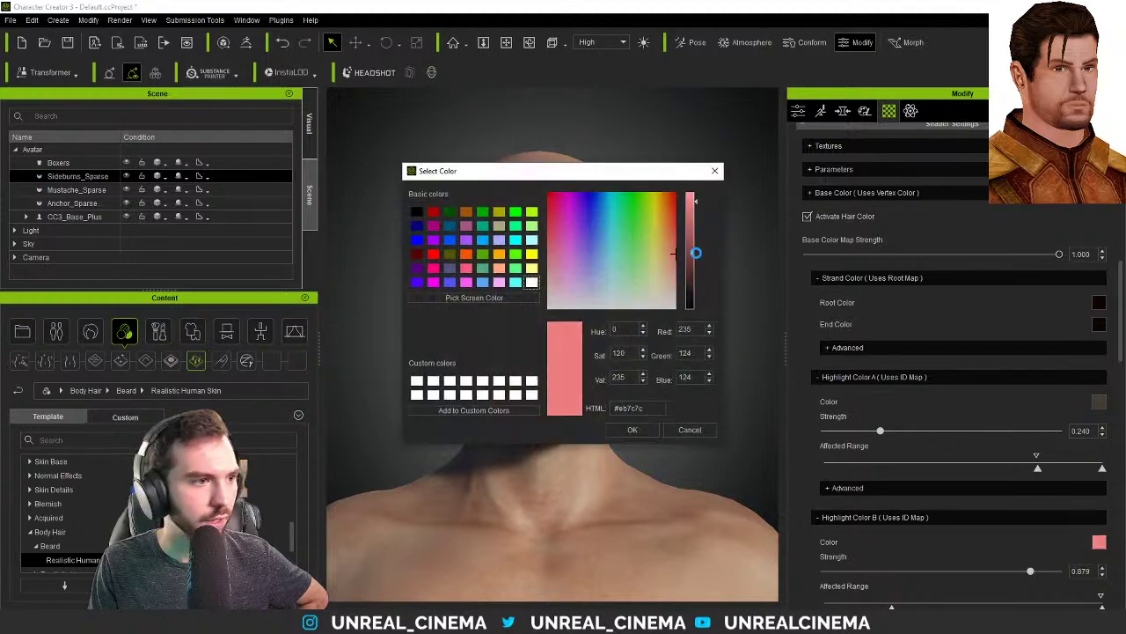
left_click(690, 429)
left_click(1099, 541)
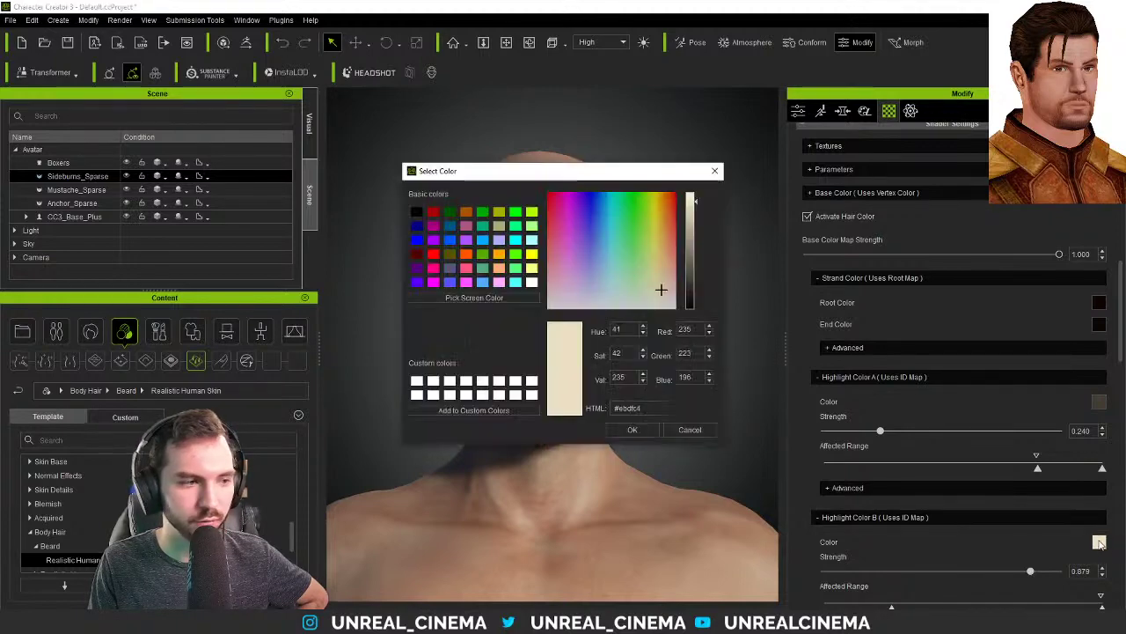
left_click_drag(696, 260, 691, 274)
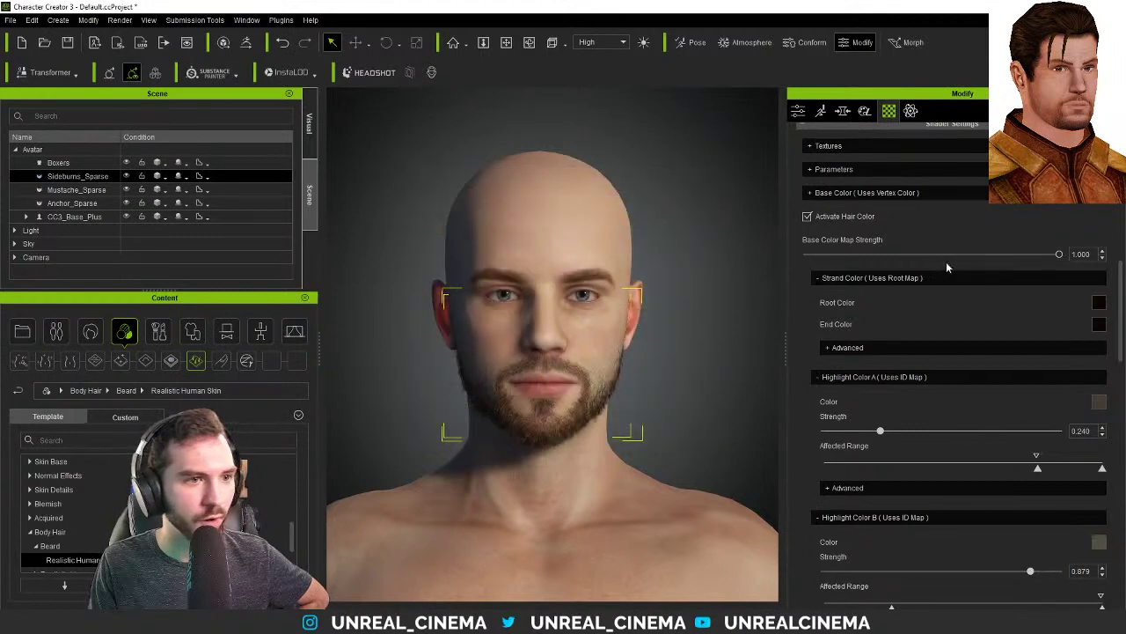
- Inspect the hair materials of Mustache_Sparse and Anchor_Sparse
scroll(946, 261, "up", 10)
scroll(918, 225, "up", 2)
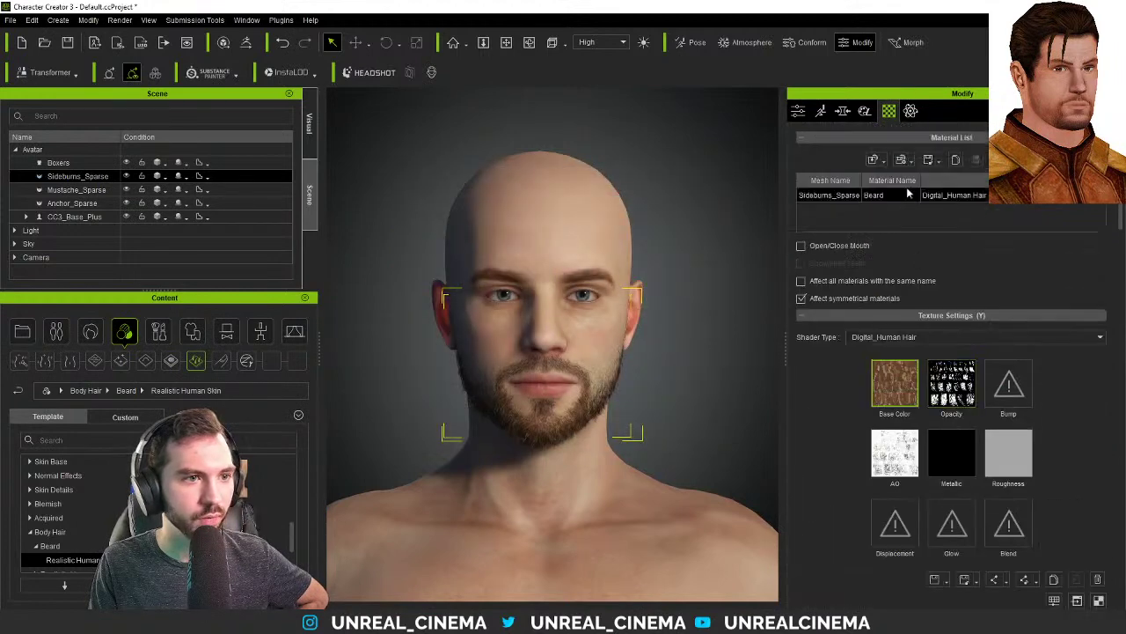
left_click(45, 189)
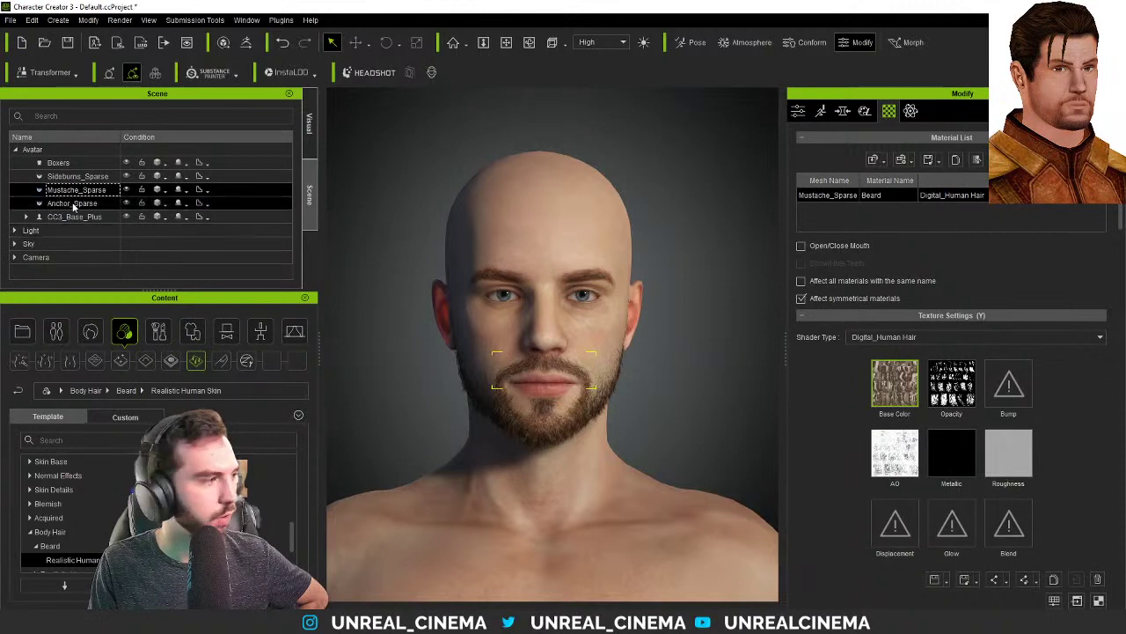
left_click(77, 204)
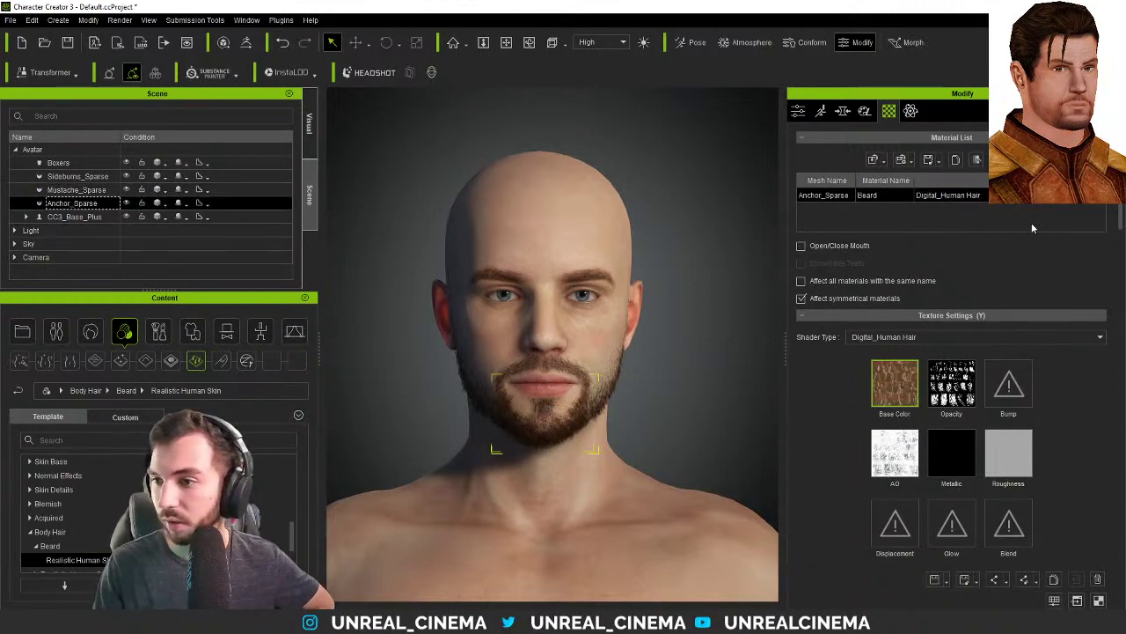
- Hide Anchor_Sparse, Mustache_Sparse and Sideburns_Sparse and show them again to compare the beard with and without the hair elements
left_click(127, 203)
left_click(127, 189)
left_click(127, 176)
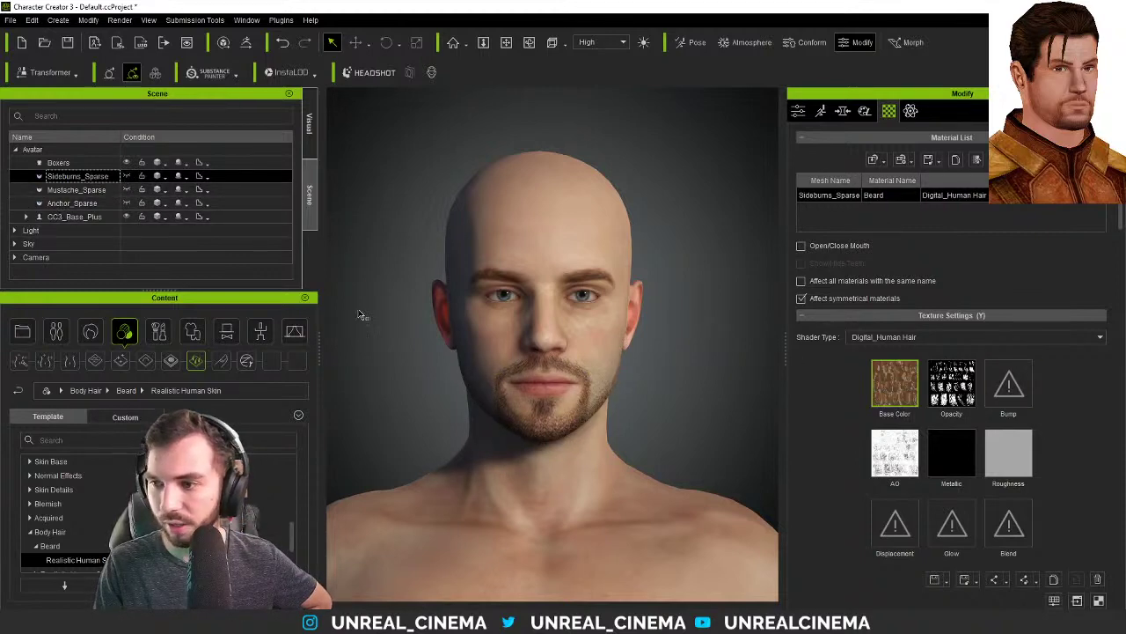
left_click(126, 204)
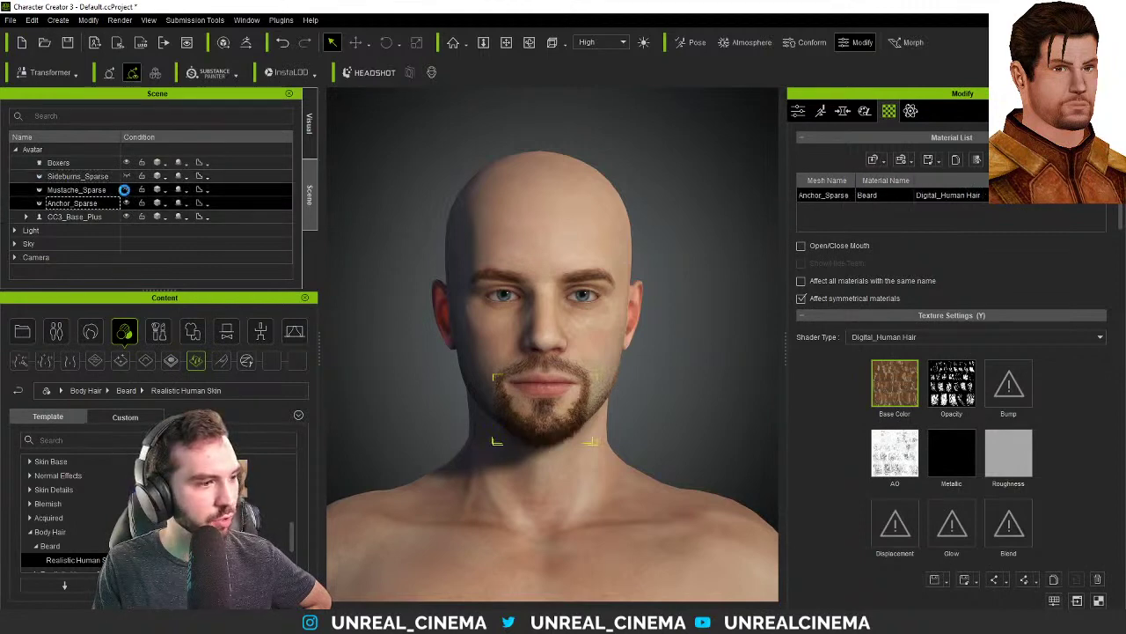
left_click(127, 190)
left_click(126, 176)
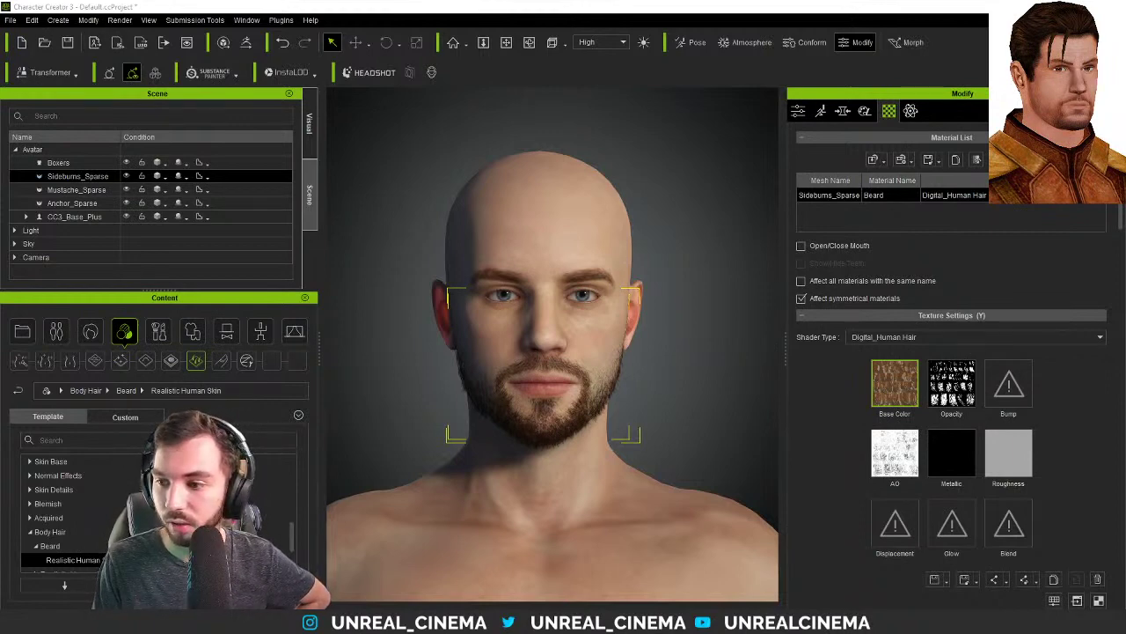
- Hide Sideburns_Sparse, Mustache_Sparse and Anchor_Sparse so only the skin beard shows on the face
left_click(119, 189)
left_click(123, 202)
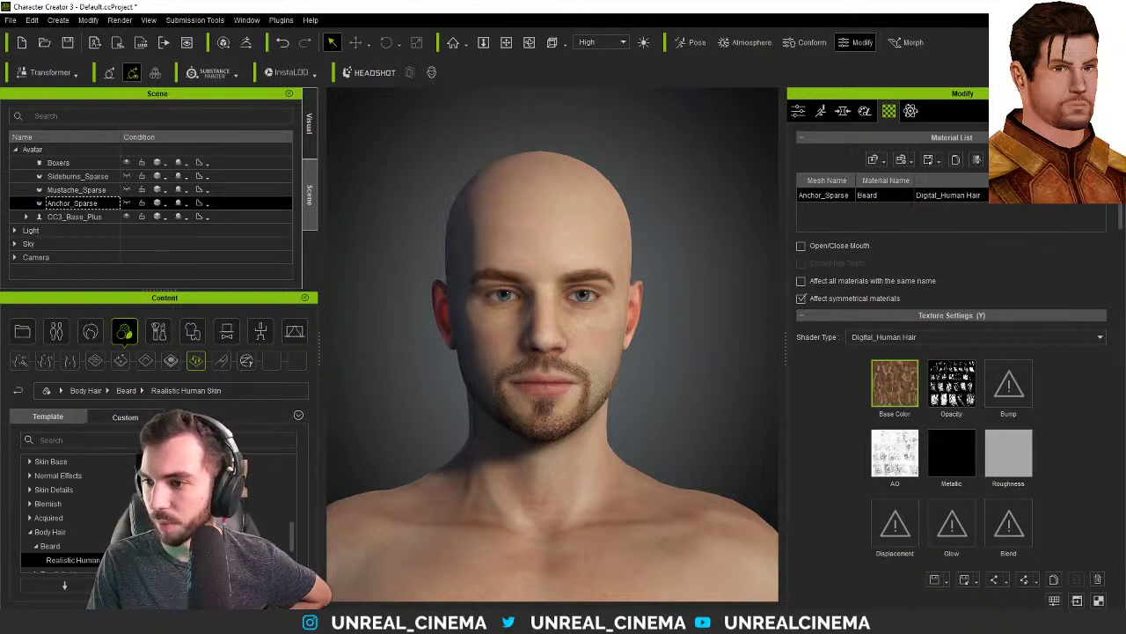
left_click(128, 190)
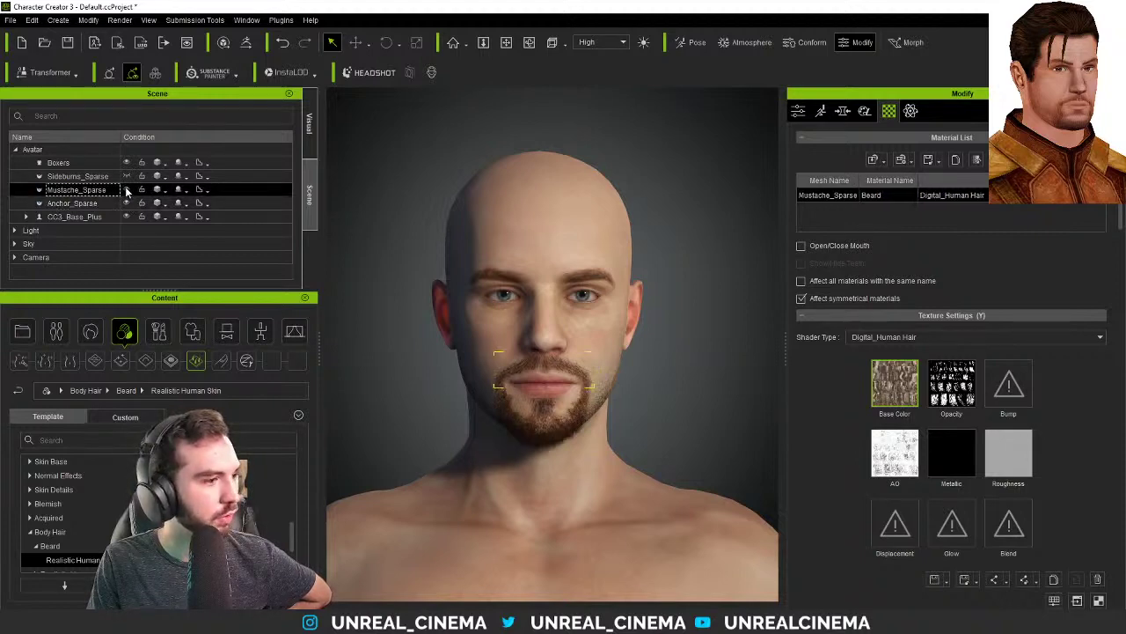
right_click_drag(420, 416, 392, 300)
left_click(126, 189)
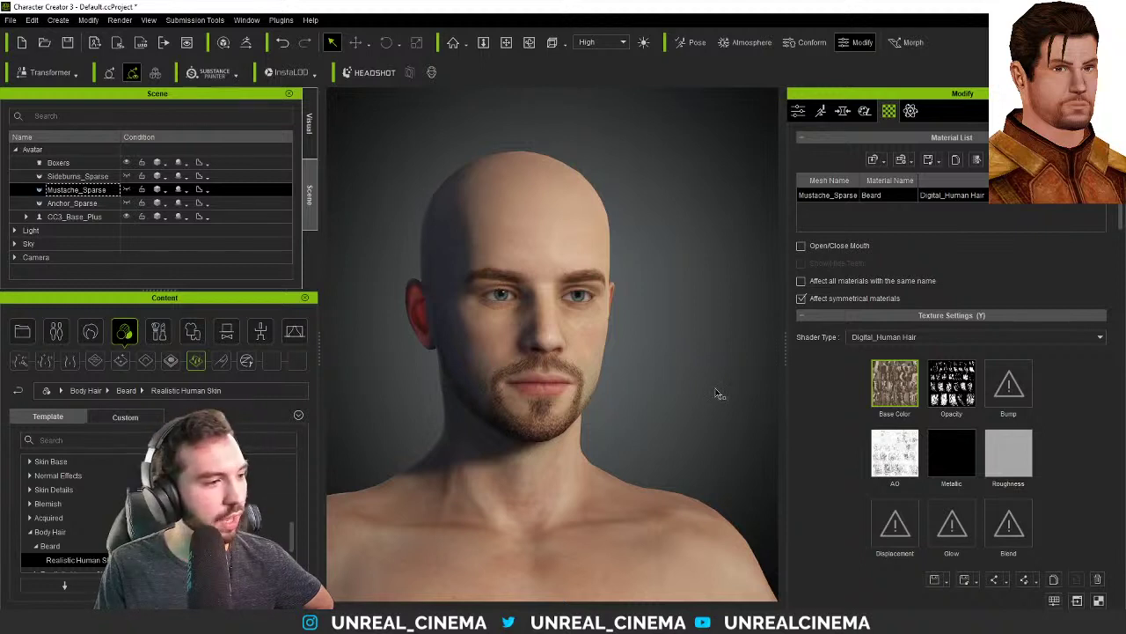
right_click_drag(671, 355, 574, 363)
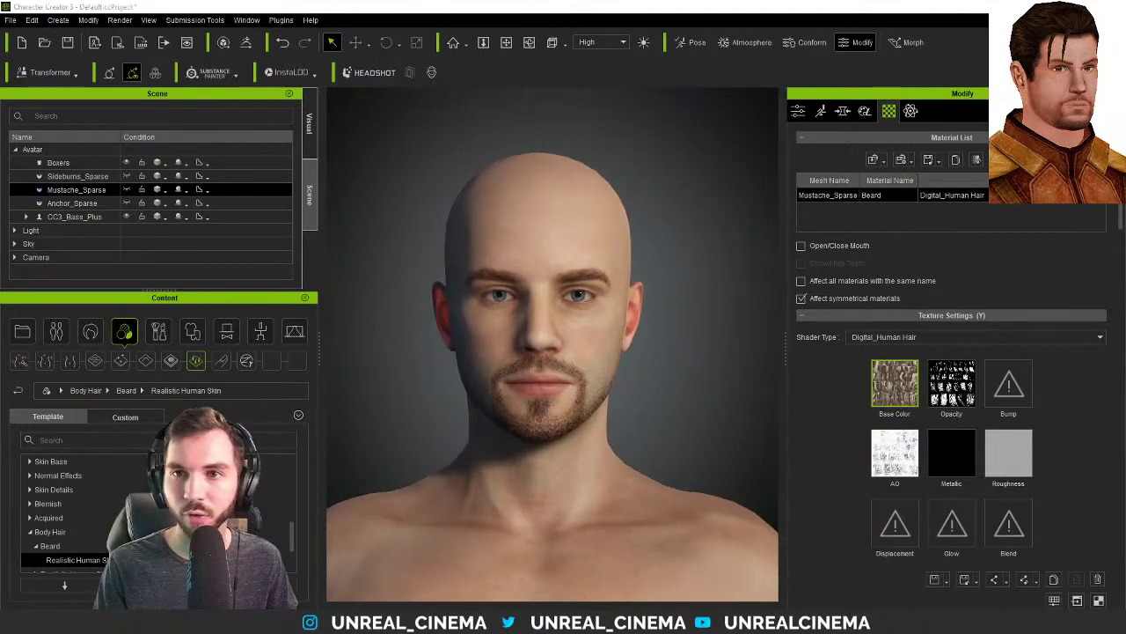
- Switch to Photos to examine the face in Reference_Carth.jpg, and return to Character Creator
key("alt+Tab")
left_click_drag(704, 10, 710, 19)
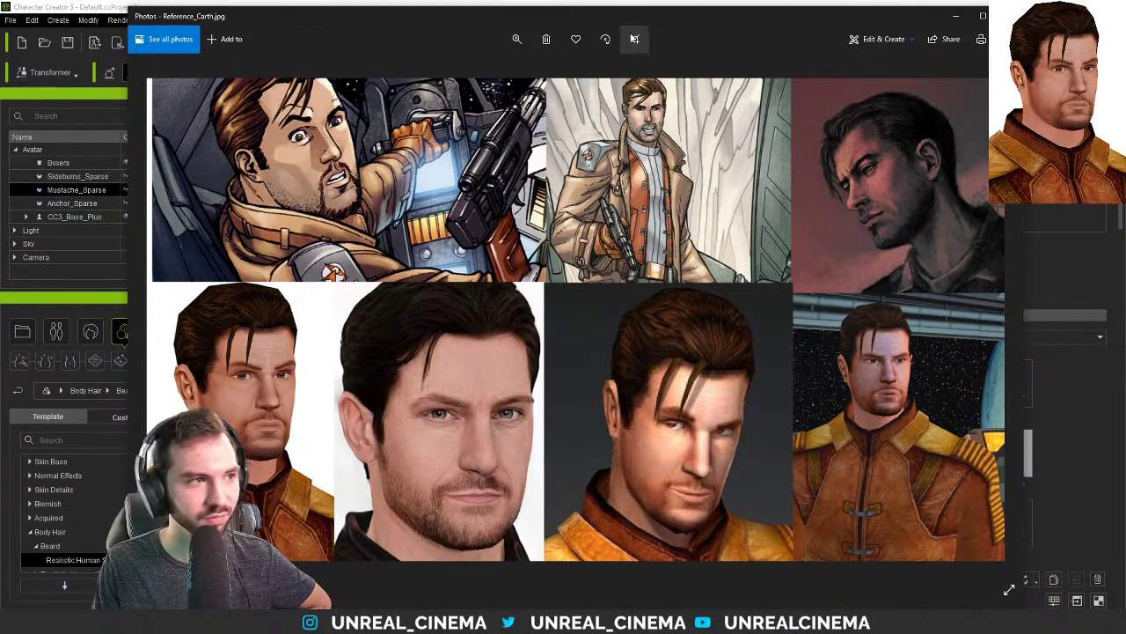
key("alt+Tab")
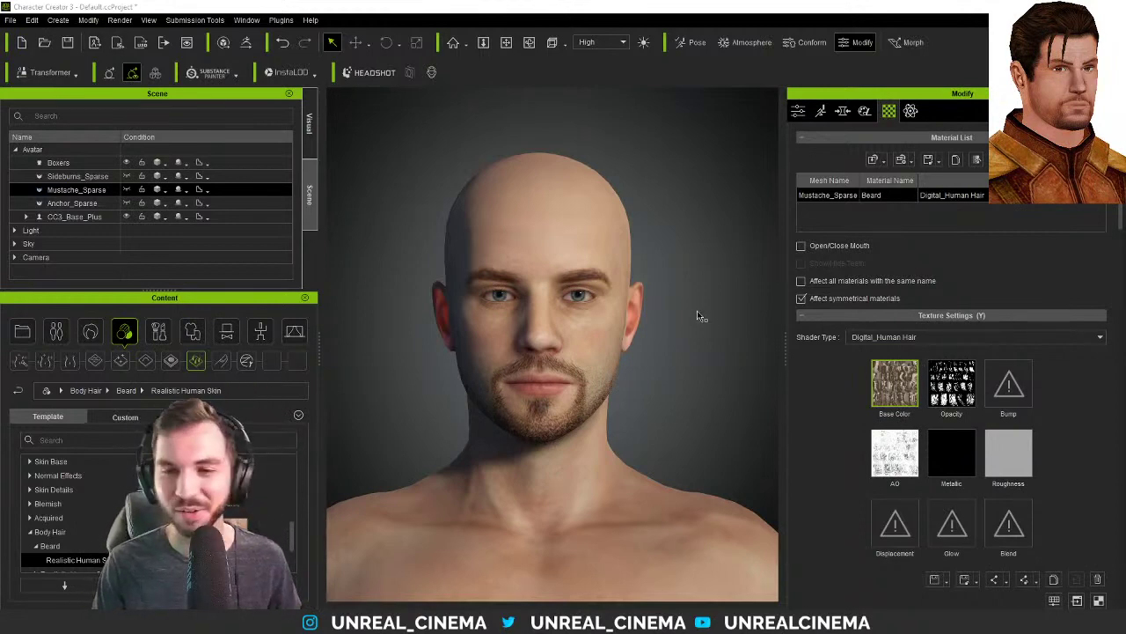
left_click_drag(414, 334, 478, 312)
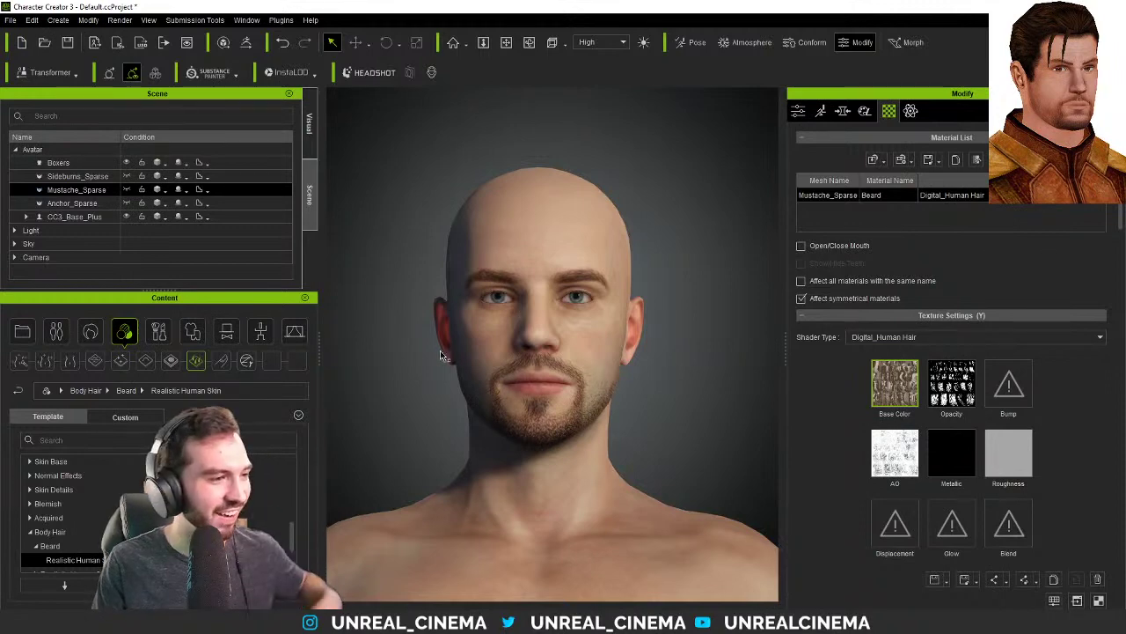
right_click_drag(414, 299, 417, 314)
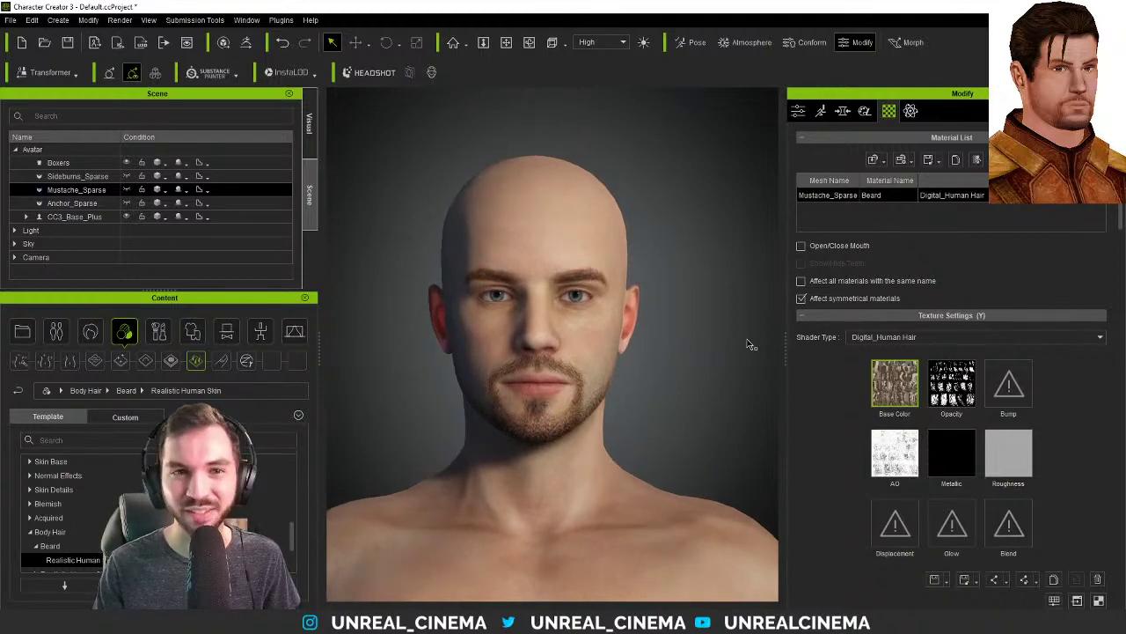
left_click(798, 111)
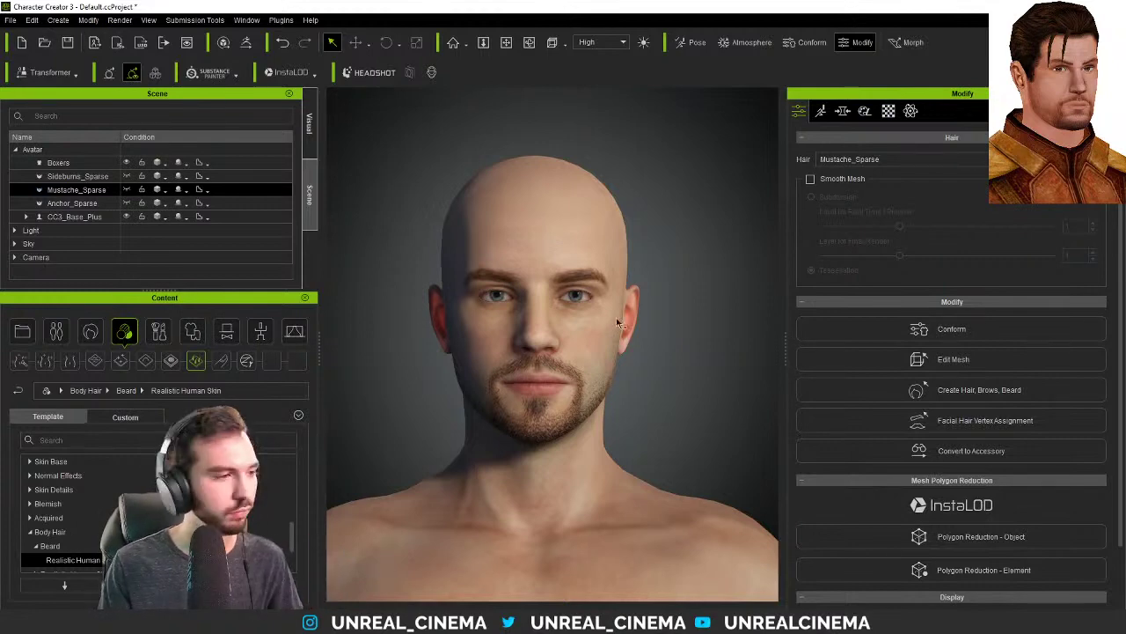
mouse_move(429, 326)
right_mouse_down()
mouse_move(425, 342)
mouse_move(426, 308)
right_mouse_up()
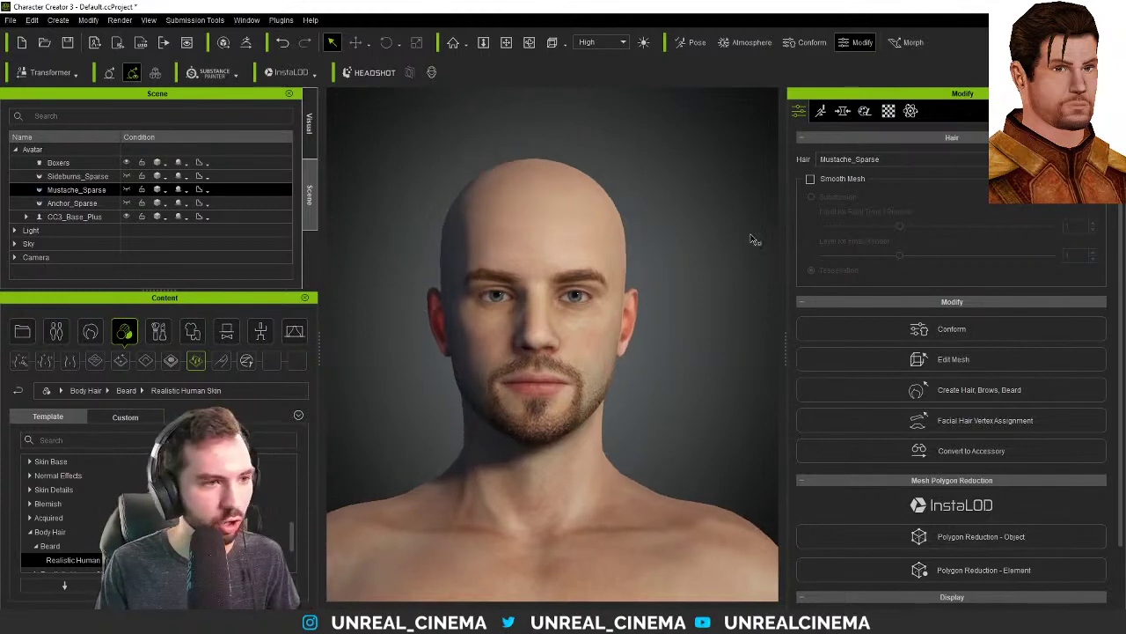
- Open the avatar's morph settings, check the reference image in Photos, and show the Full Head morphs under Head
left_click(843, 111)
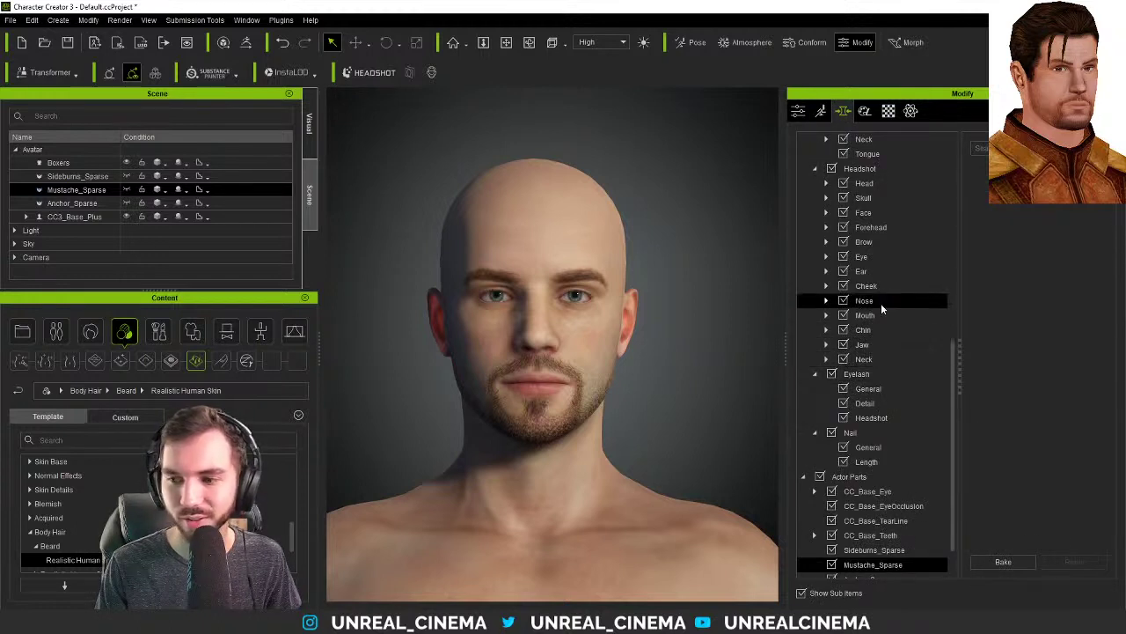
scroll(876, 266, "up", 1)
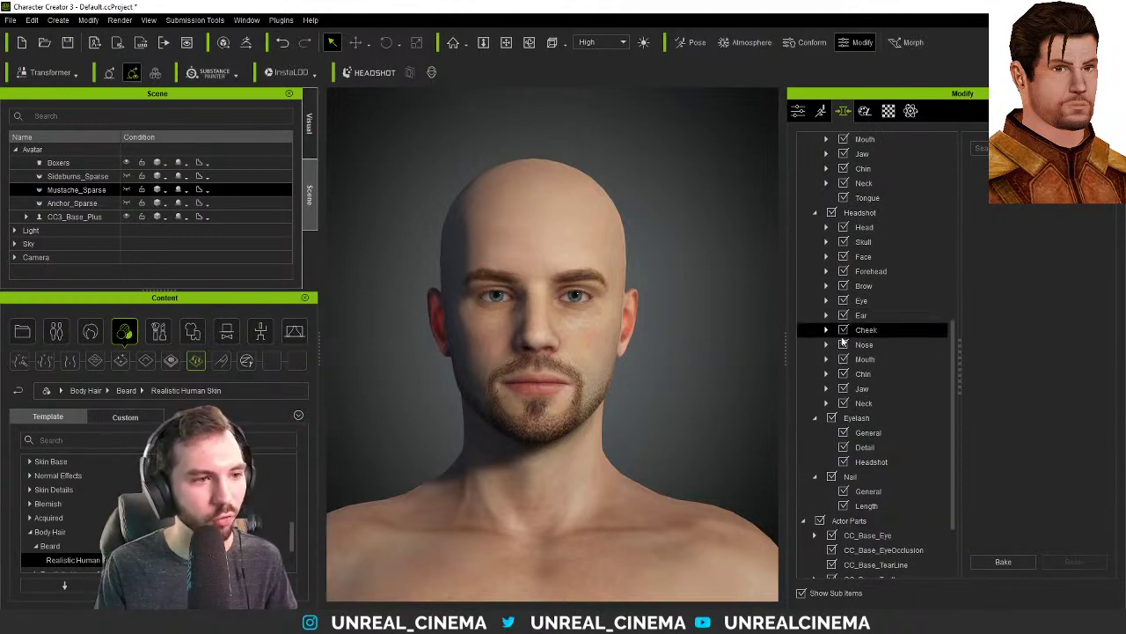
scroll(935, 359, "up", 2)
scroll(936, 359, "up", 5)
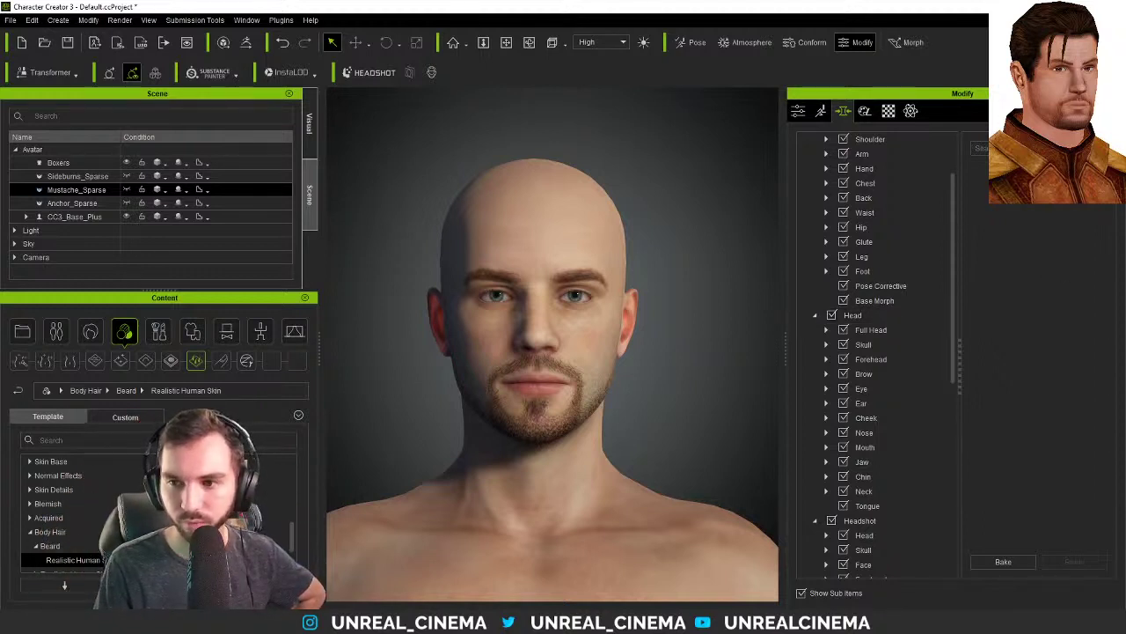
key("alt+Tab")
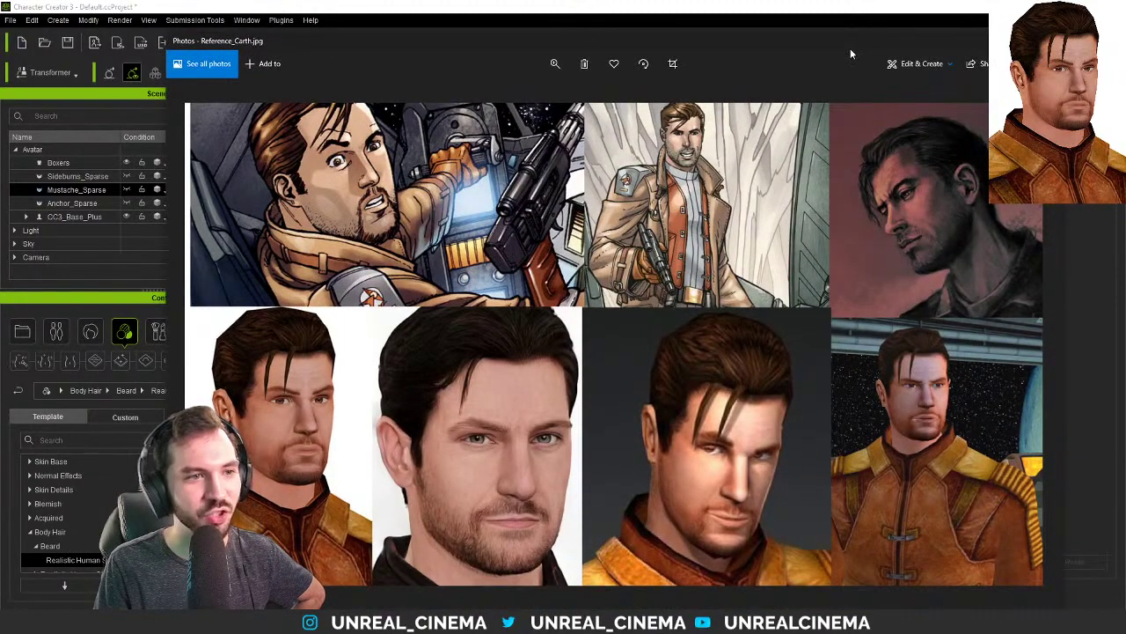
key("alt+Tab")
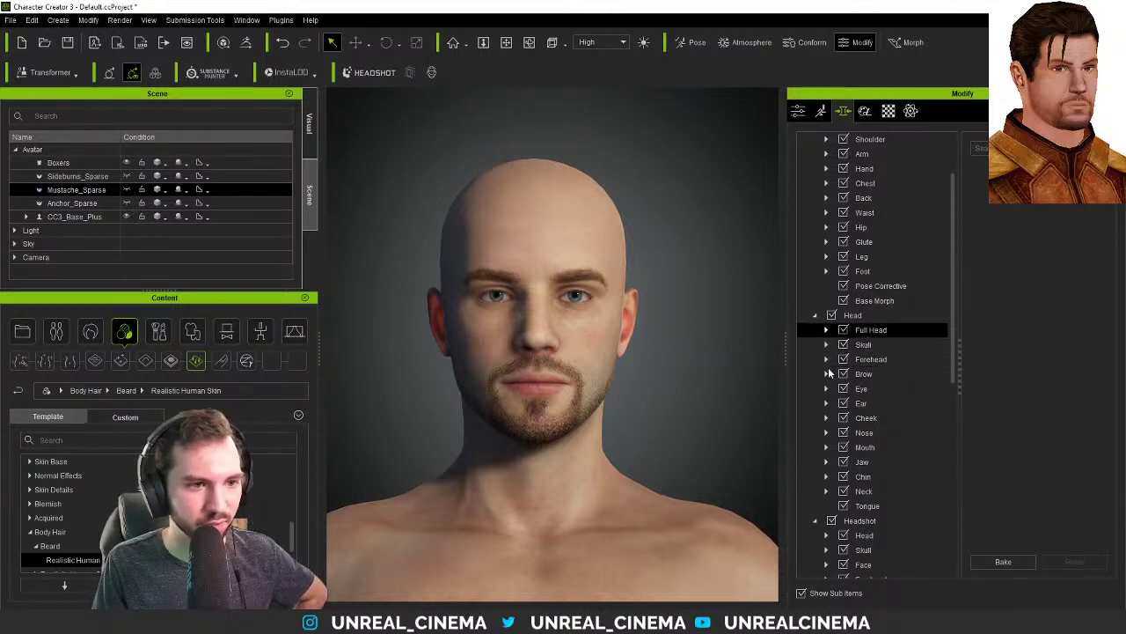
left_click(823, 333)
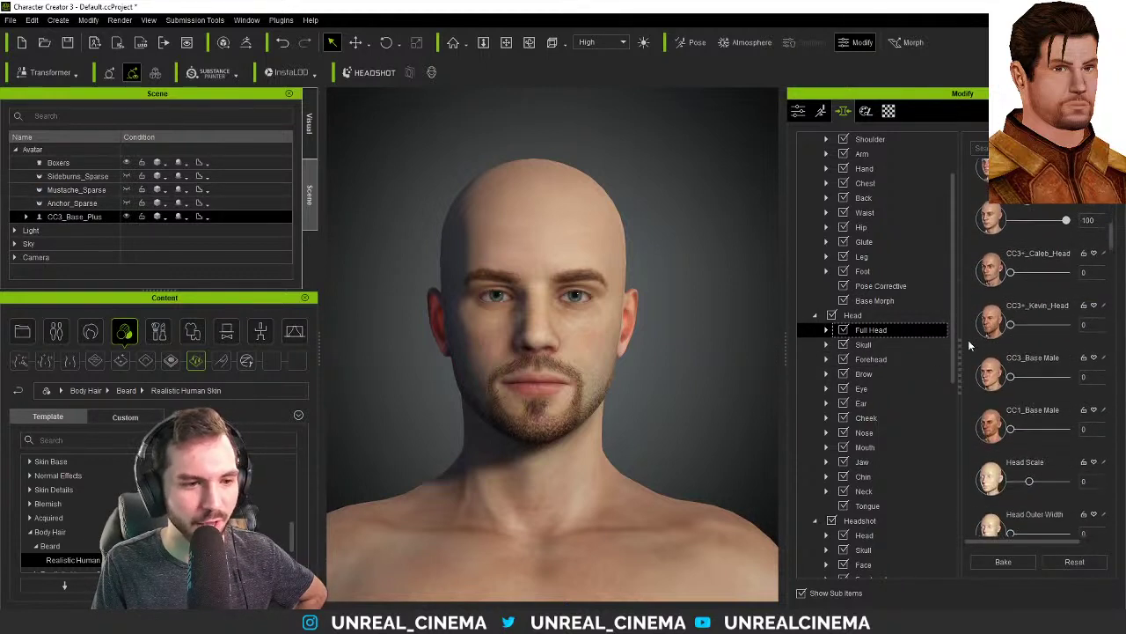
- Try the CC1_Base Male head morph at 100 and return it to 0
scroll(970, 369, "down", 1)
left_click_drag(1010, 399, 1080, 389)
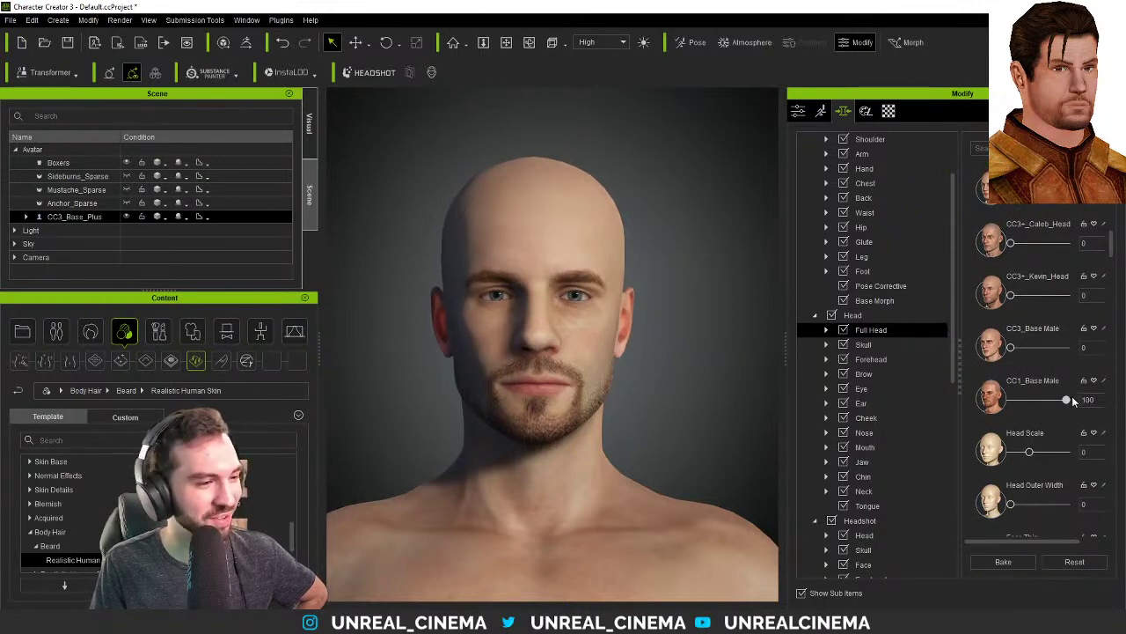
left_click_drag(1065, 399, 1003, 402)
- Try lowering the CC3+_Neutral Male head morph to 0, and undo the change
scroll(979, 373, "up", 4)
scroll(981, 366, "up", 1)
scroll(1003, 343, "down", 2)
left_click_drag(1065, 366, 1004, 366)
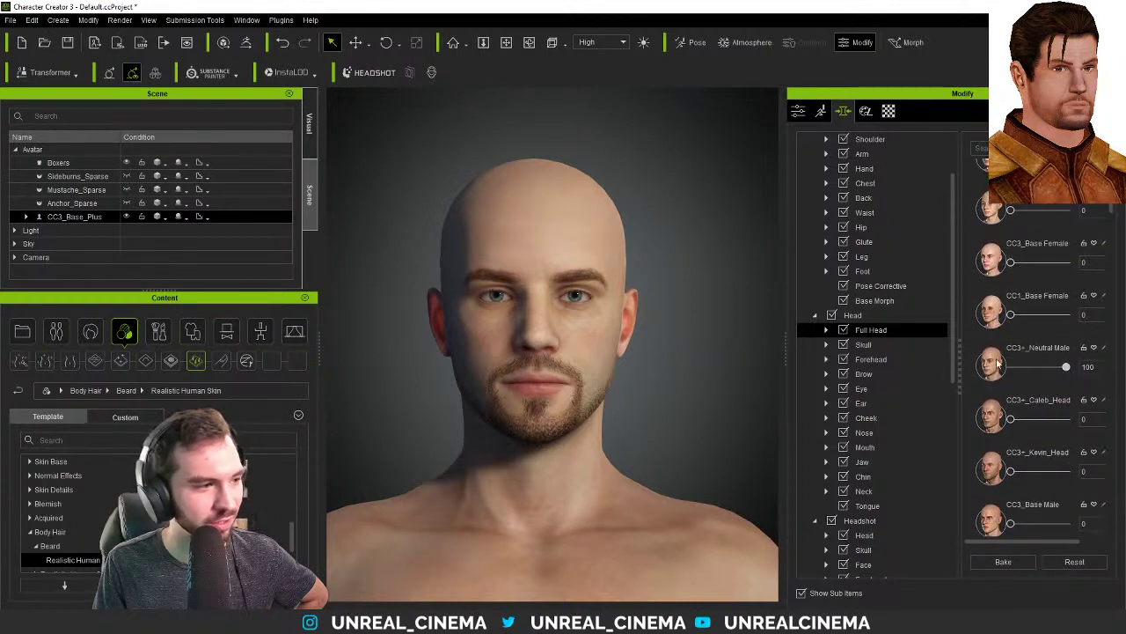
key("ctrl+z")
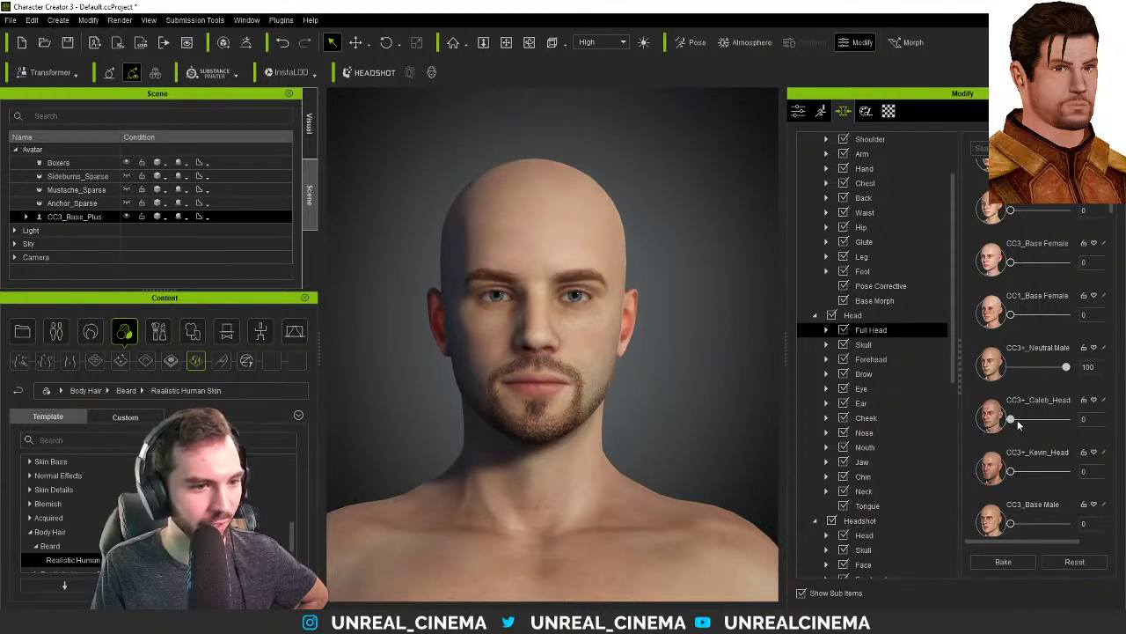
- Try the CC3+_Caleb_Head morph at 100 and return it to 0
left_click_drag(1010, 419, 1074, 422)
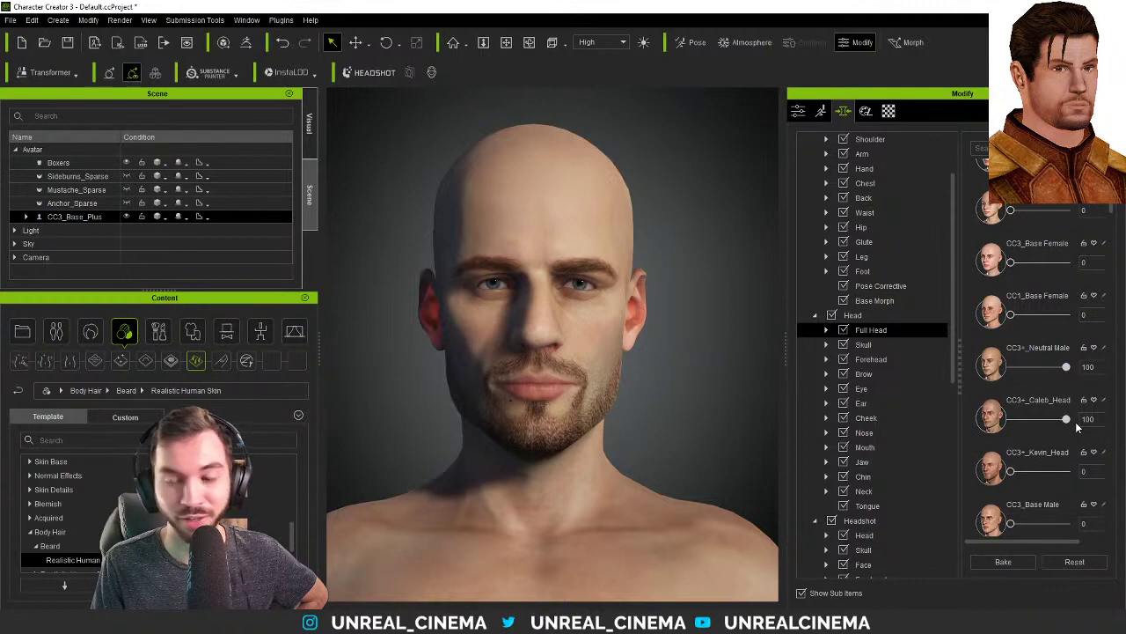
left_click_drag(1065, 419, 1003, 421)
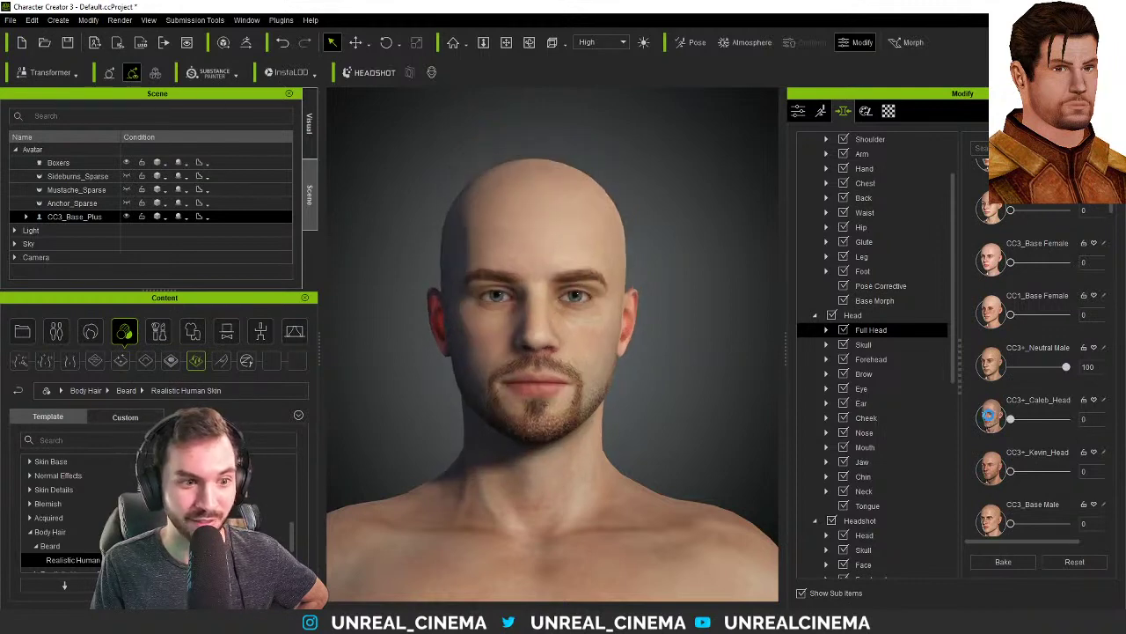
- Set the Head Outer Width morph in the Full Head group to 62
scroll(995, 435, "down", 1)
scroll(995, 435, "down", 1)
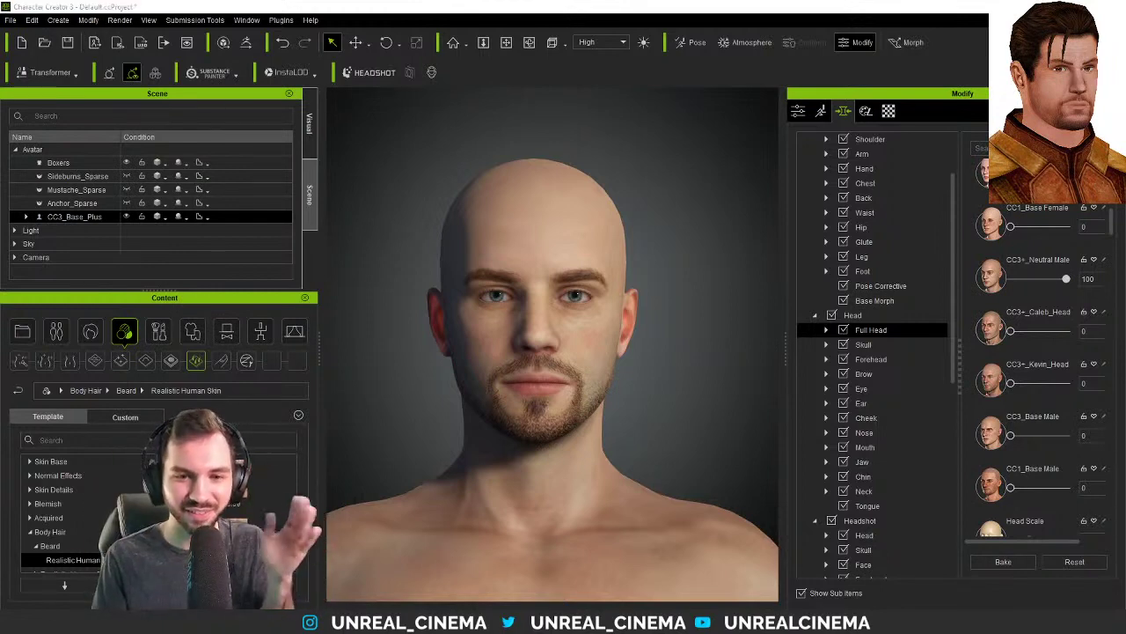
scroll(970, 402, "down", 3)
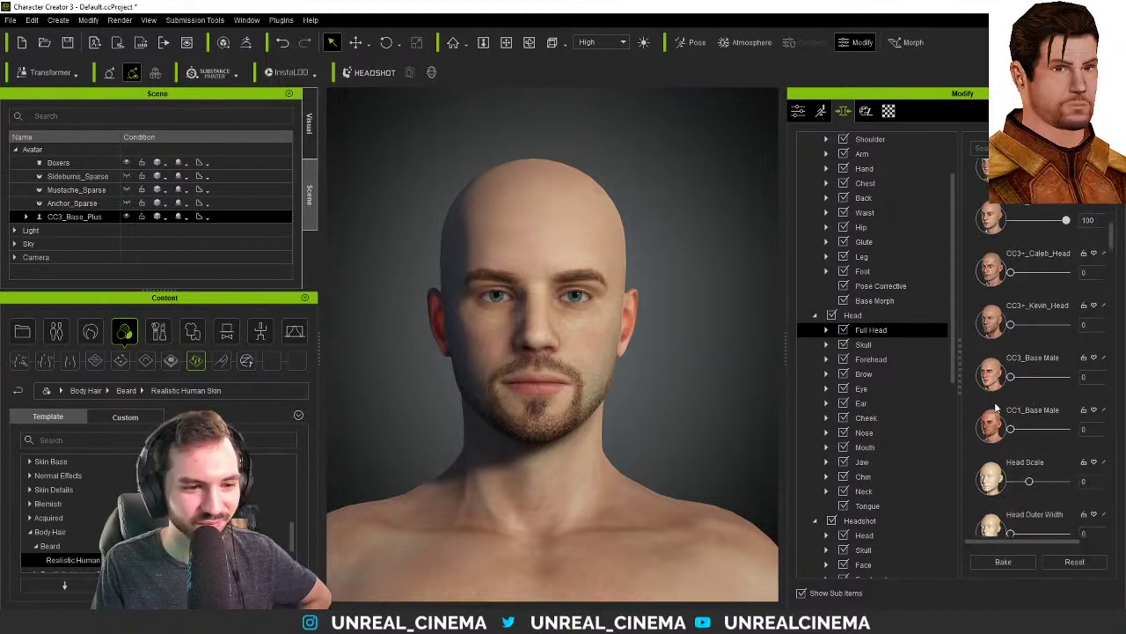
scroll(971, 402, "down", 2)
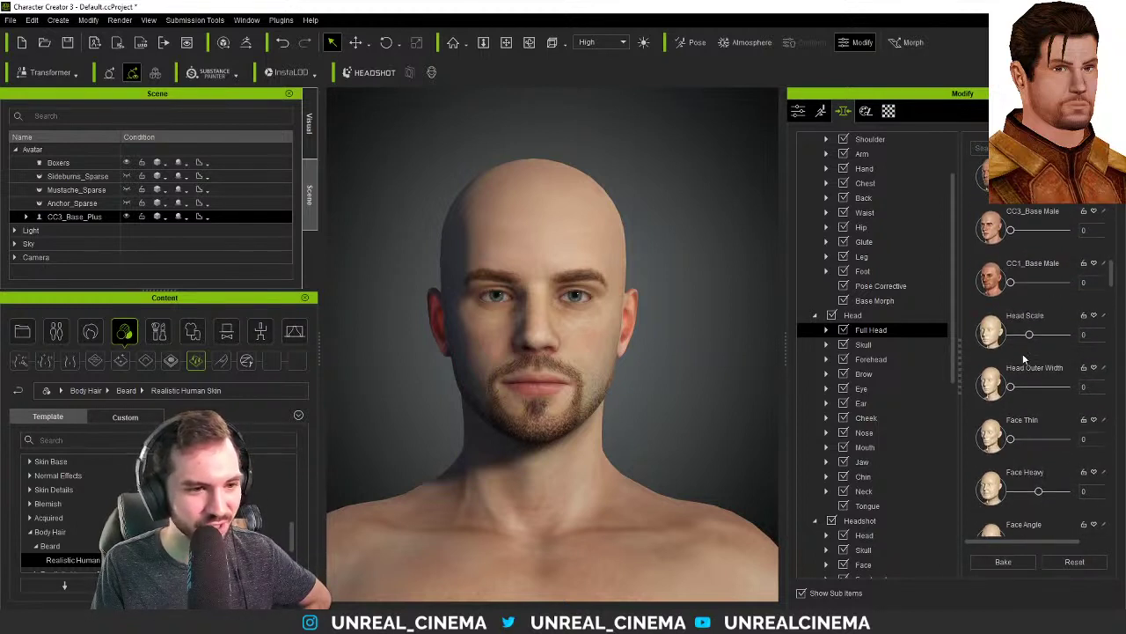
left_click_drag(1025, 387, 1050, 383)
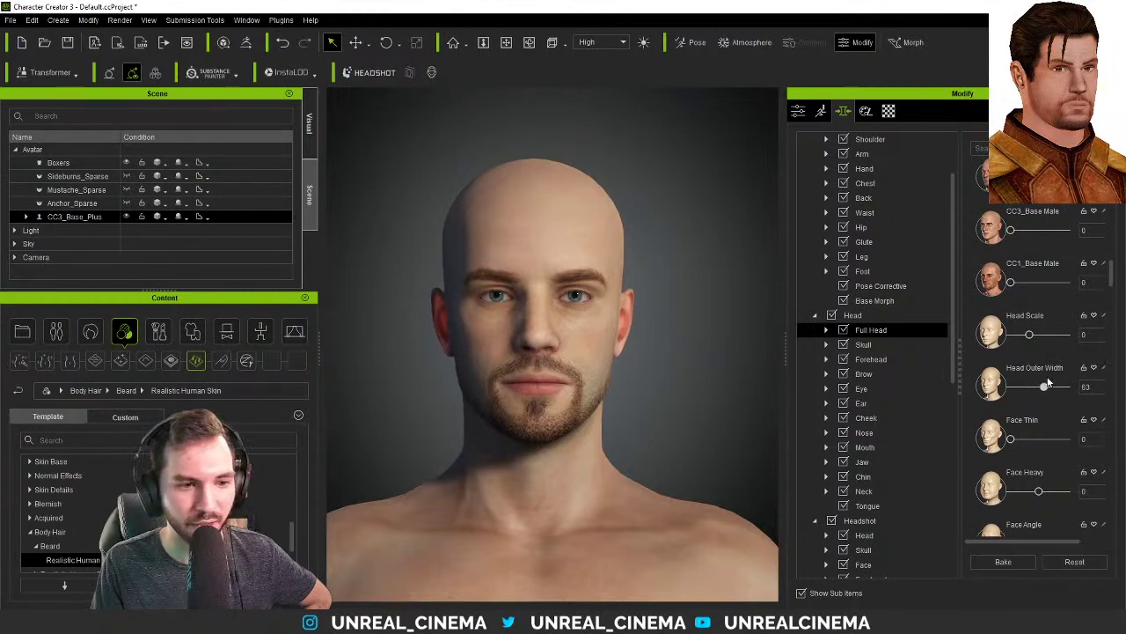
left_click_drag(1047, 383, 1045, 385)
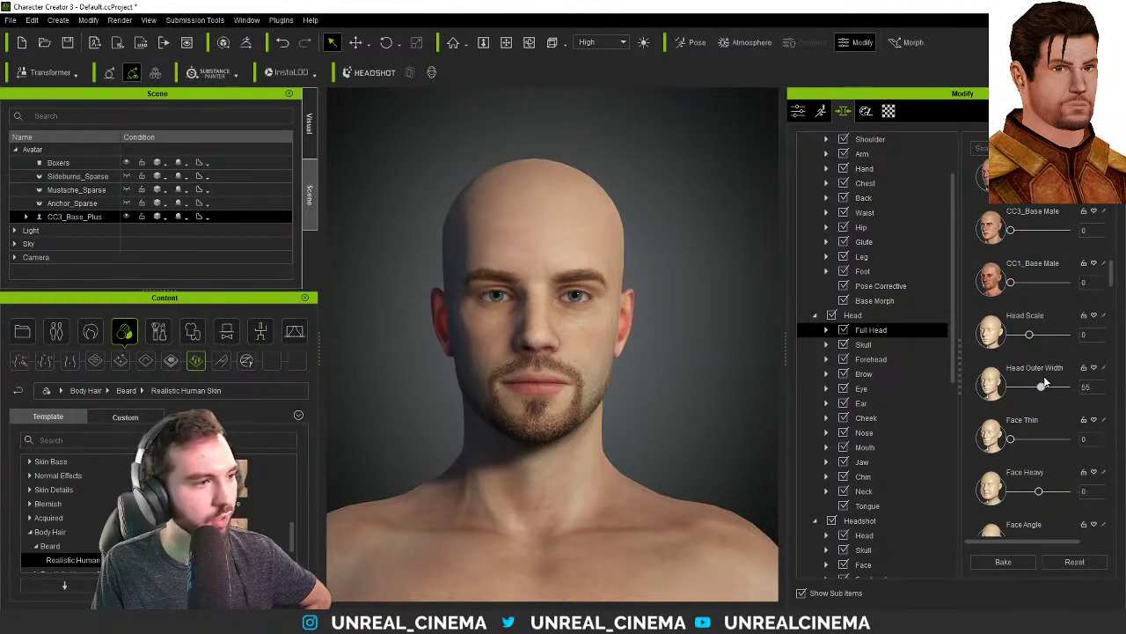
- Try a slightly negative Face Narrow value and reset that morph to 0
scroll(995, 446, "down", 1)
scroll(994, 446, "down", 2)
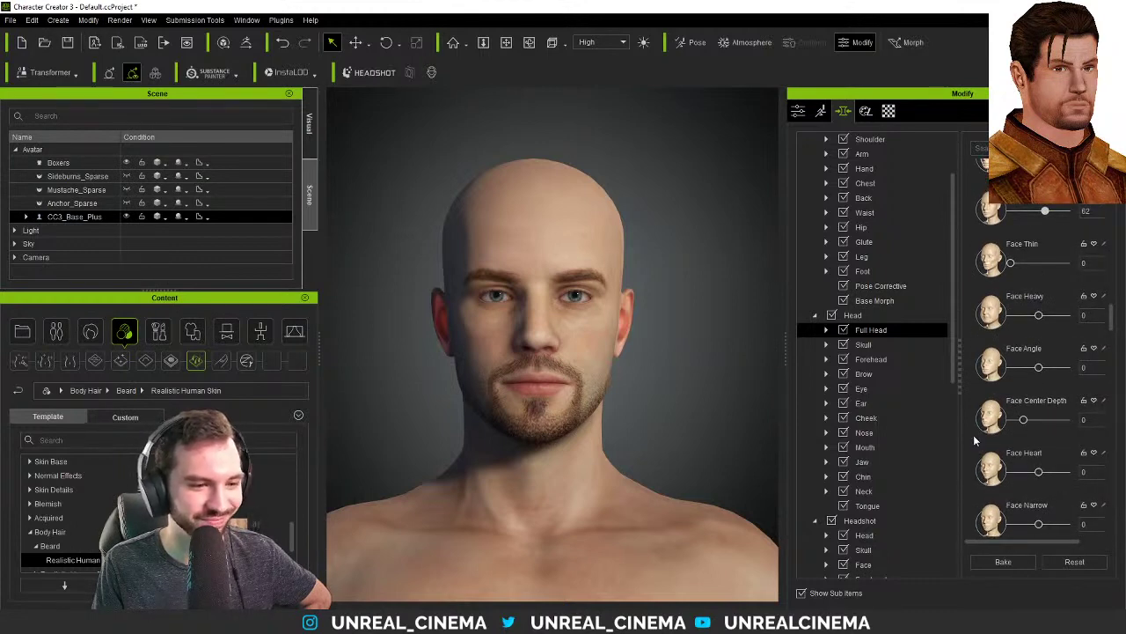
scroll(975, 440, "down", 1)
mouse_move(1039, 495)
left_mouse_down()
mouse_move(1012, 495)
mouse_move(1050, 492)
mouse_move(1038, 489)
left_mouse_up()
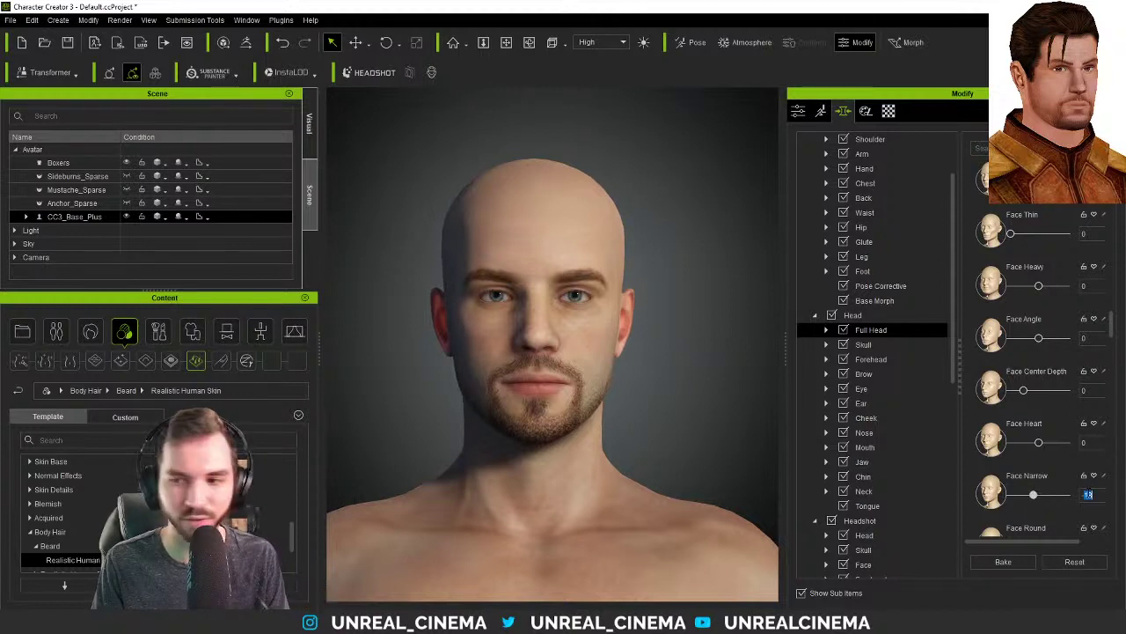
key("BackSpace")
type("0")
key("Return")
- Try the Face Square morph at 5, reset it to 0, and try lowering Face Young below 0
scroll(1060, 443, "down", 3)
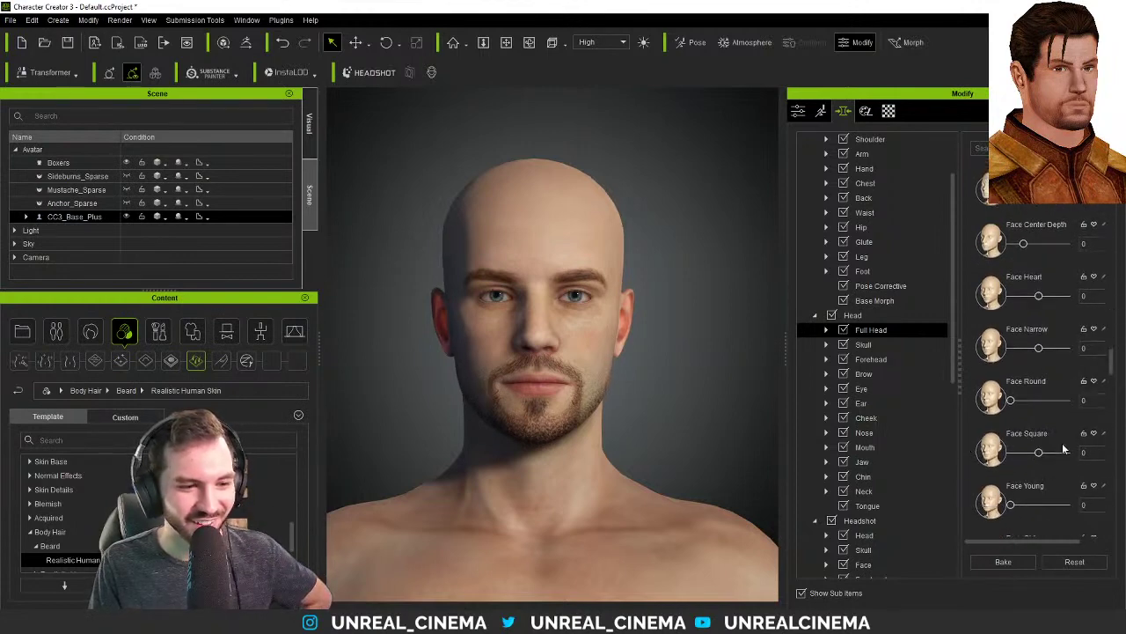
mouse_move(1040, 452)
left_mouse_down()
mouse_move(1056, 452)
mouse_move(1026, 452)
mouse_move(1041, 453)
left_mouse_up()
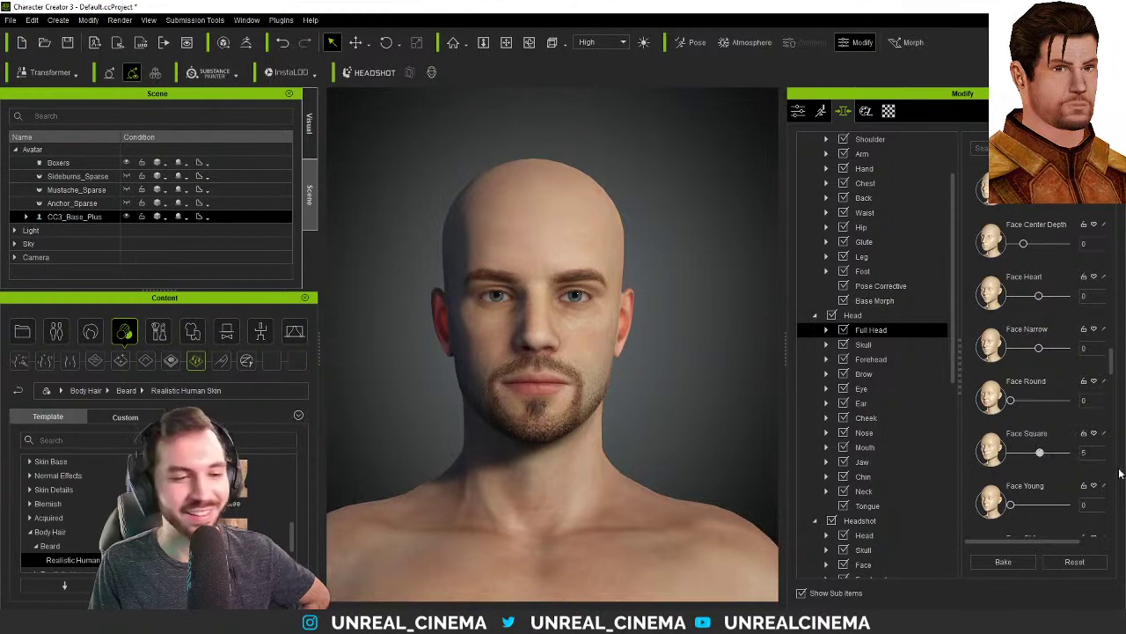
double_click(1091, 452)
key("BackSpace")
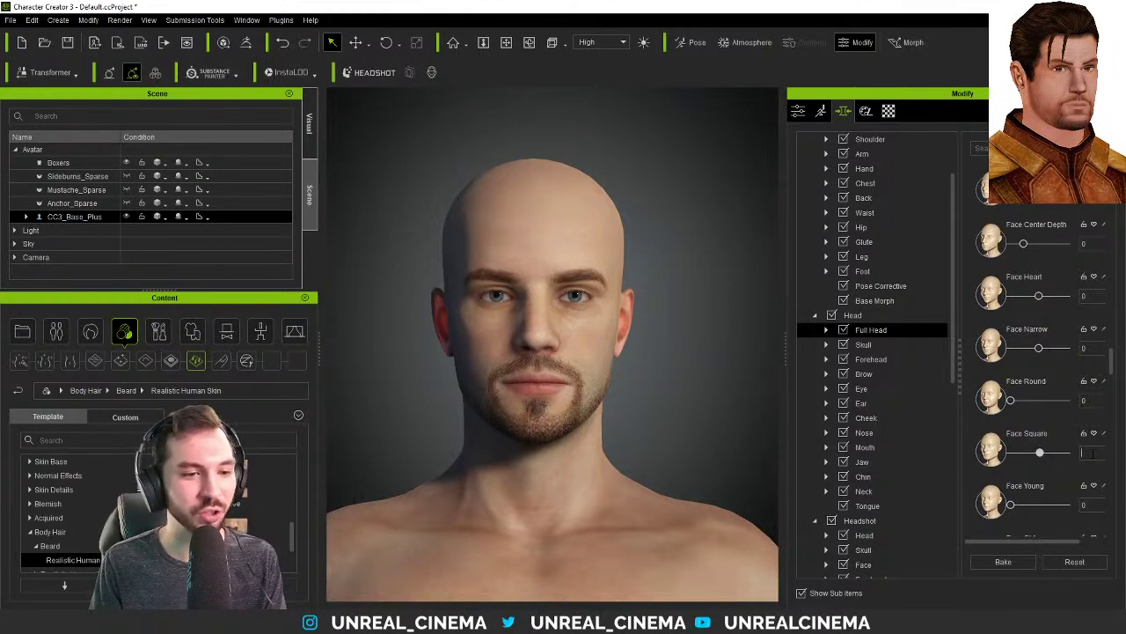
type("0")
key("Return")
left_click_drag(1010, 504, 938, 507)
- Set the Skull Width morph in the Skull group to -14 and try lowering Skull Peak below 0
scroll(986, 490, "down", 2)
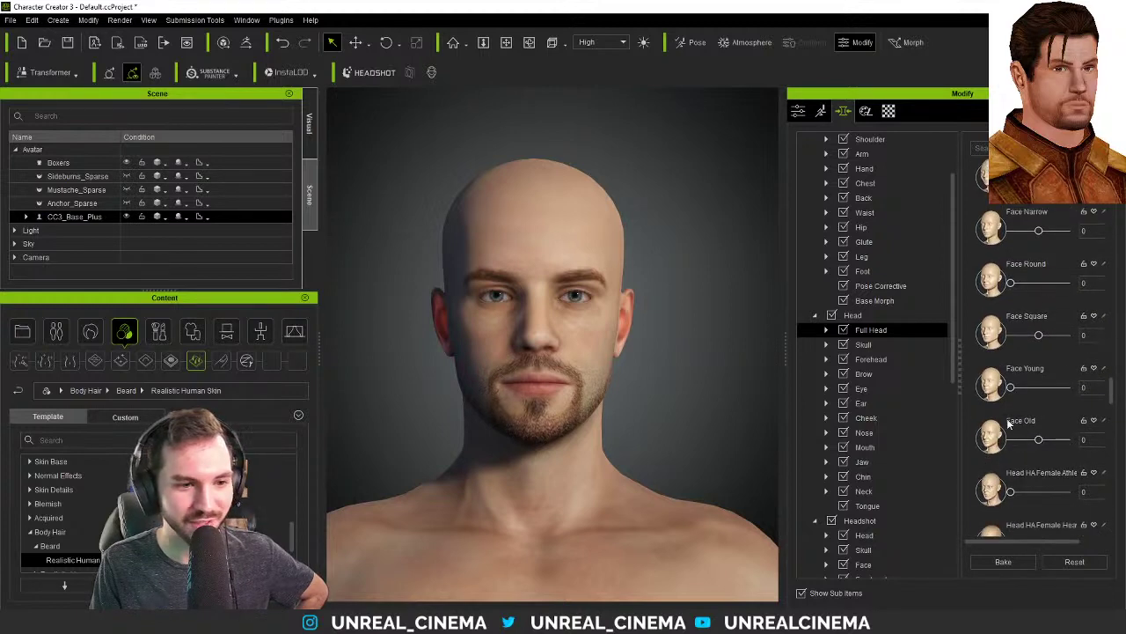
scroll(995, 418, "down", 2)
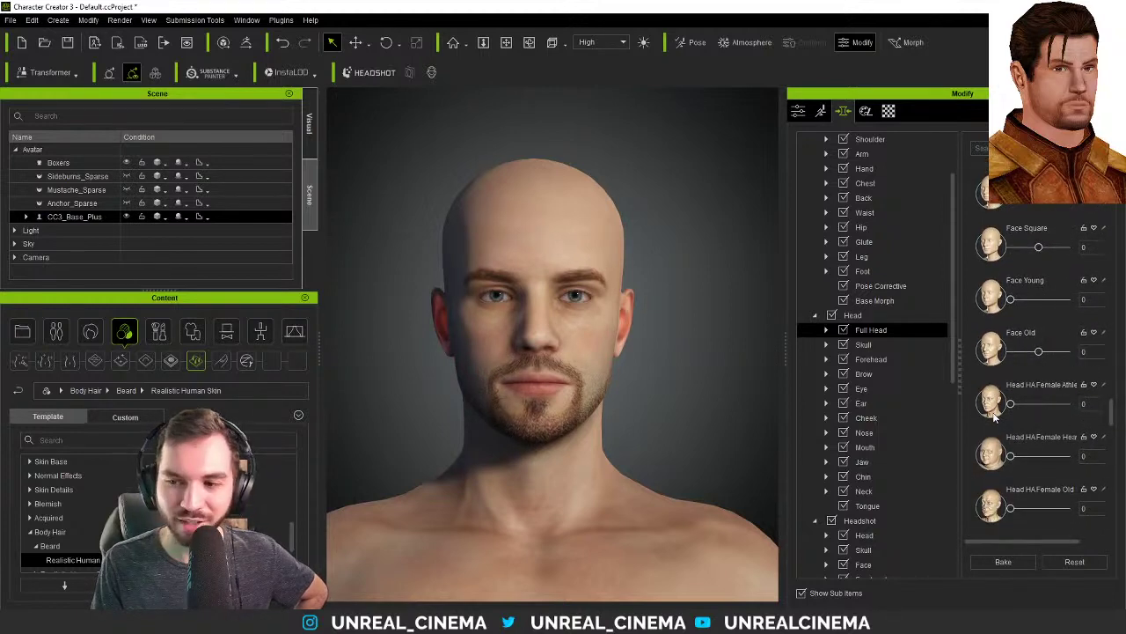
scroll(990, 411, "down", 5)
scroll(983, 406, "down", 5)
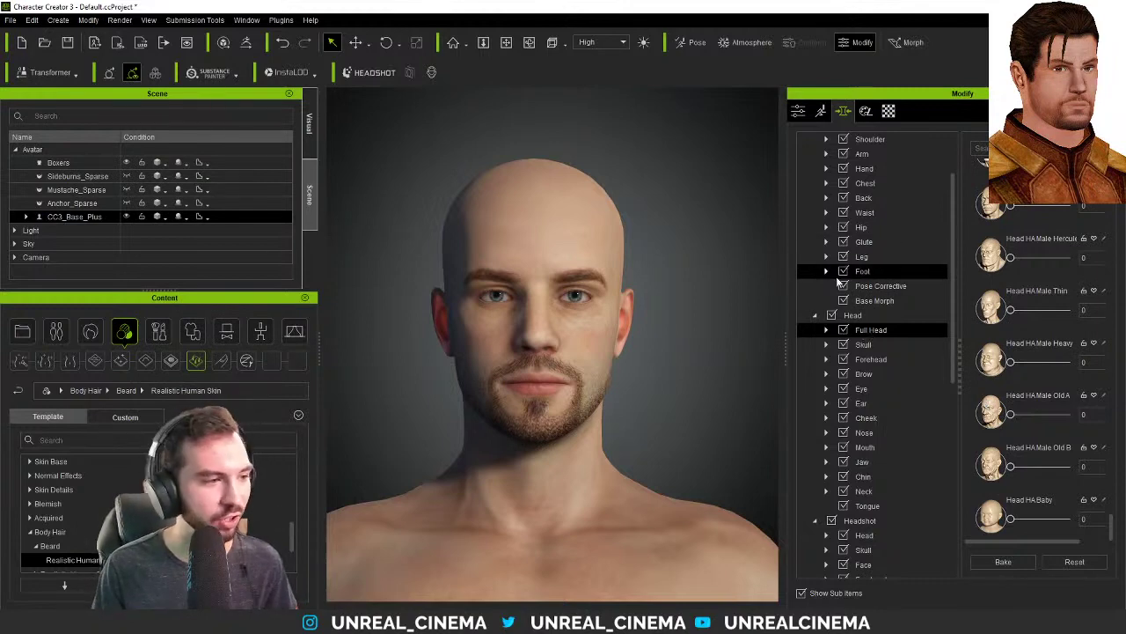
left_click(881, 344)
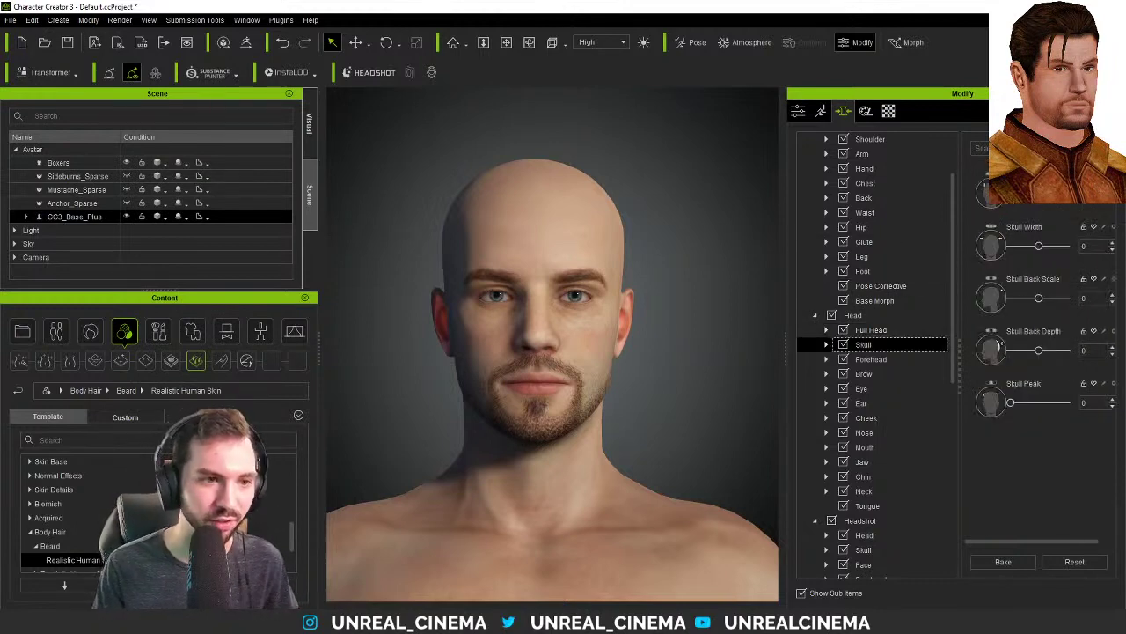
left_click_drag(1037, 247, 1034, 247)
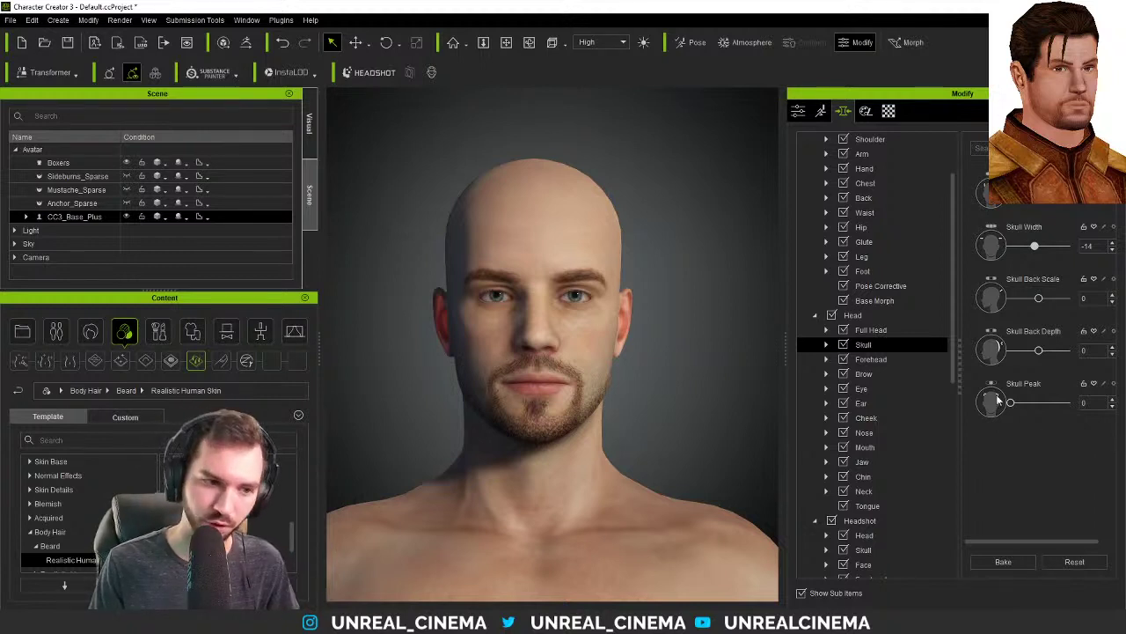
left_click_drag(1011, 404, 990, 402)
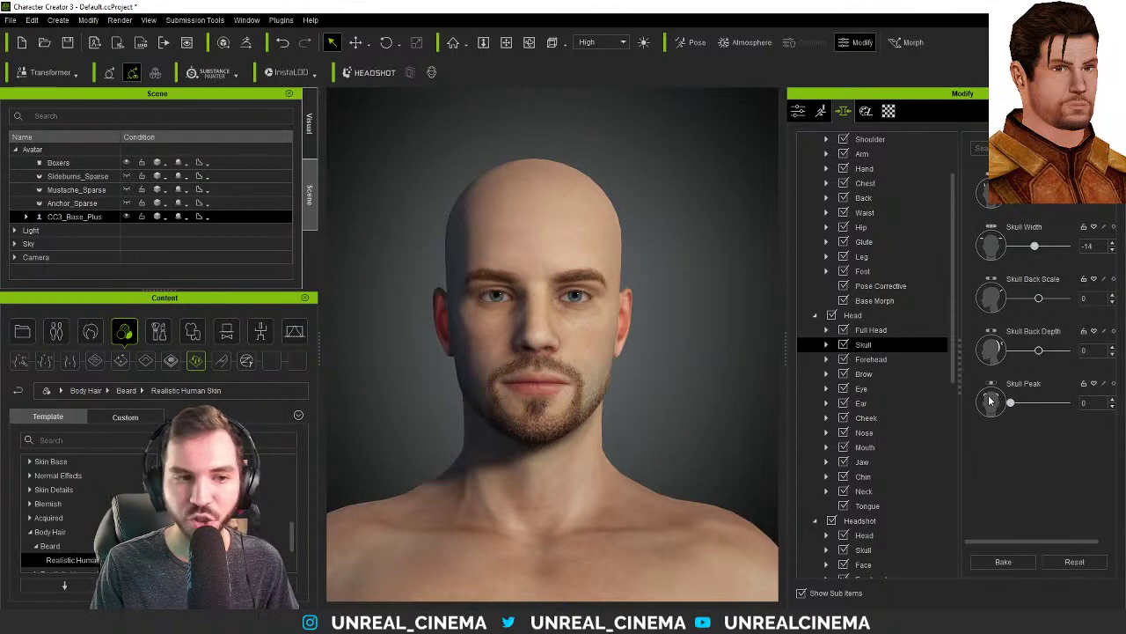
- Show the Forehead morphs and compare the avatar's forehead with the reference character
left_click(873, 359)
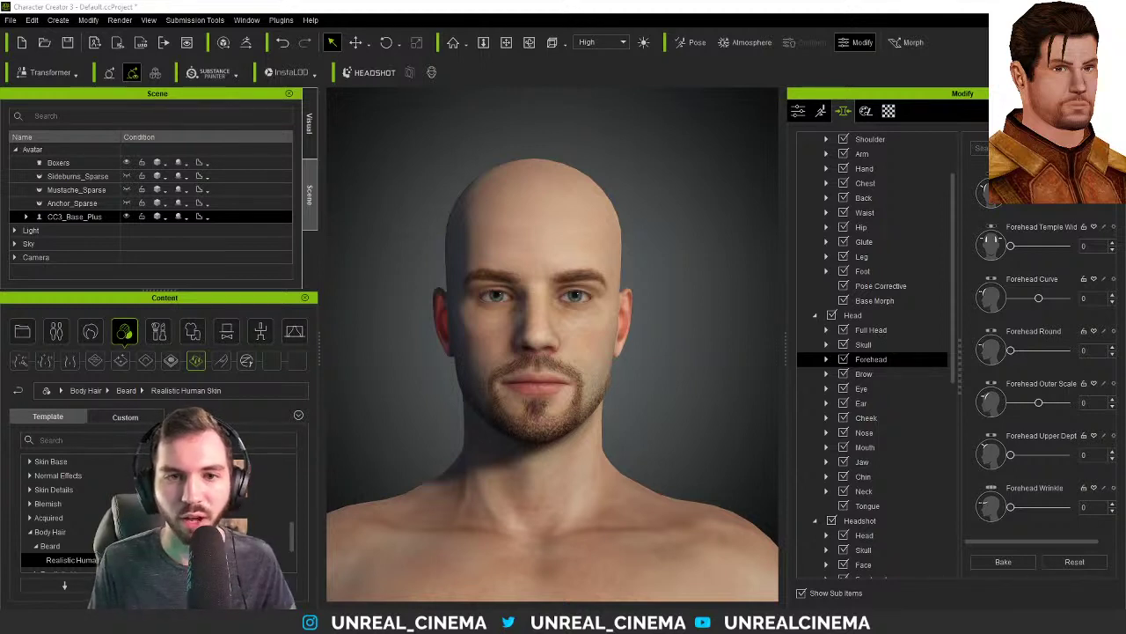
left_click(871, 359)
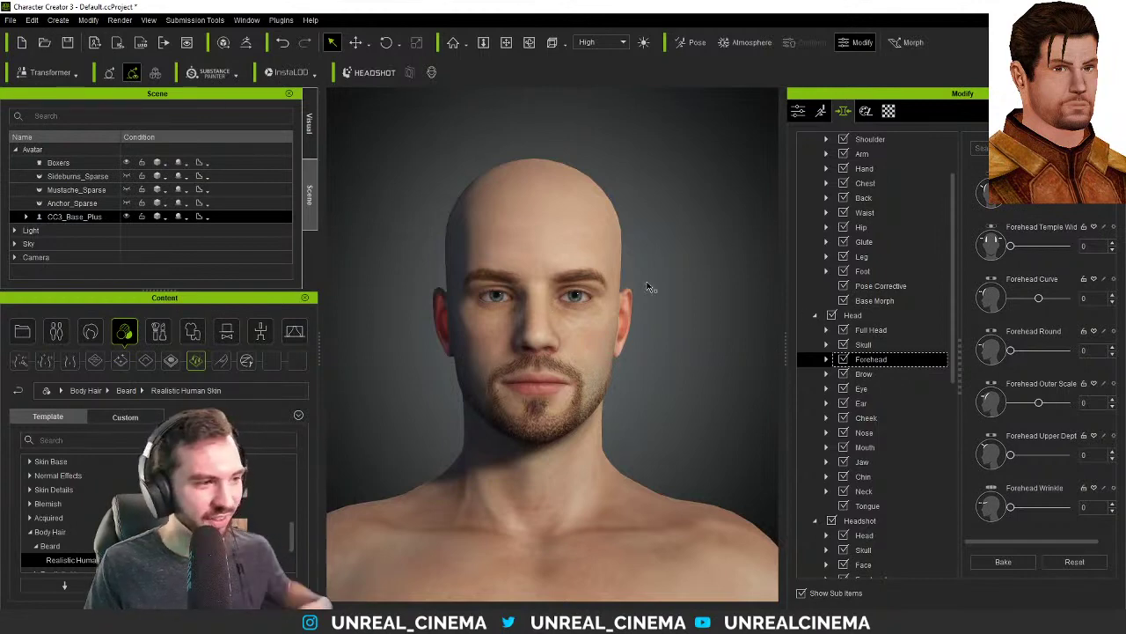
middle_click_drag(674, 299, 671, 309)
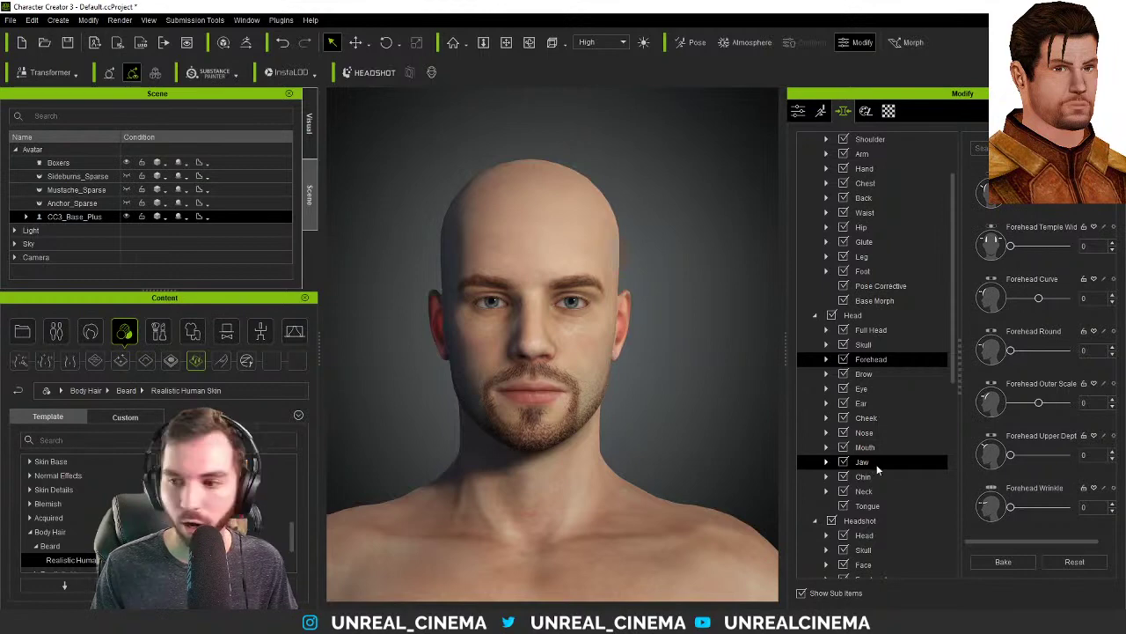
- Set the Jaw Corner Height morph in the Jaw group to -55
left_click(944, 461)
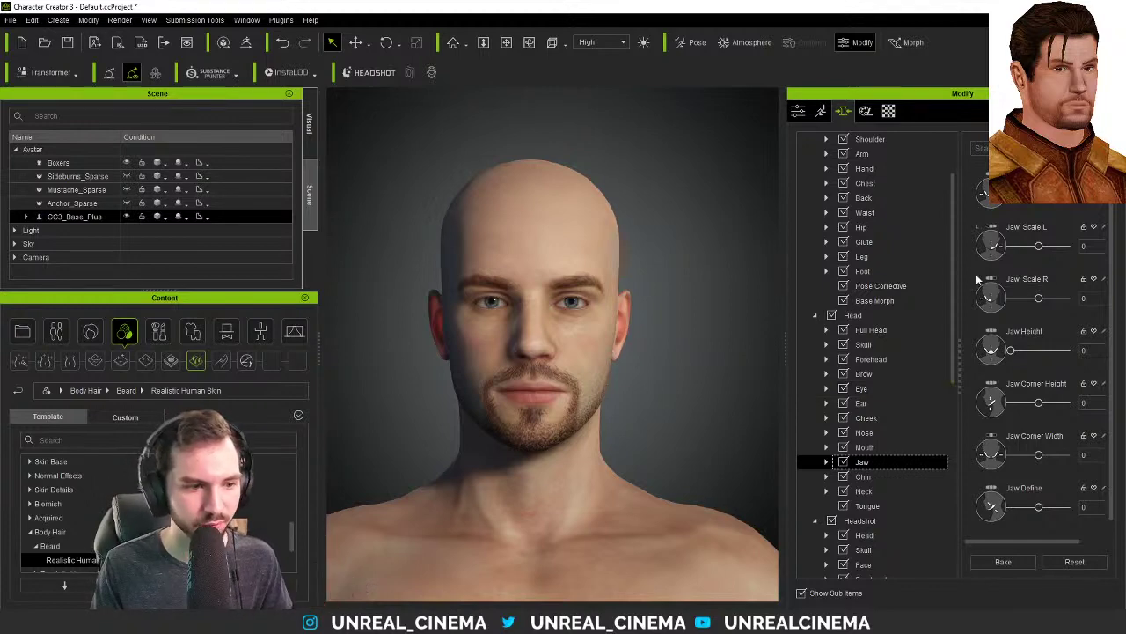
scroll(984, 280, "down", 1)
left_click_drag(1040, 374, 1024, 375)
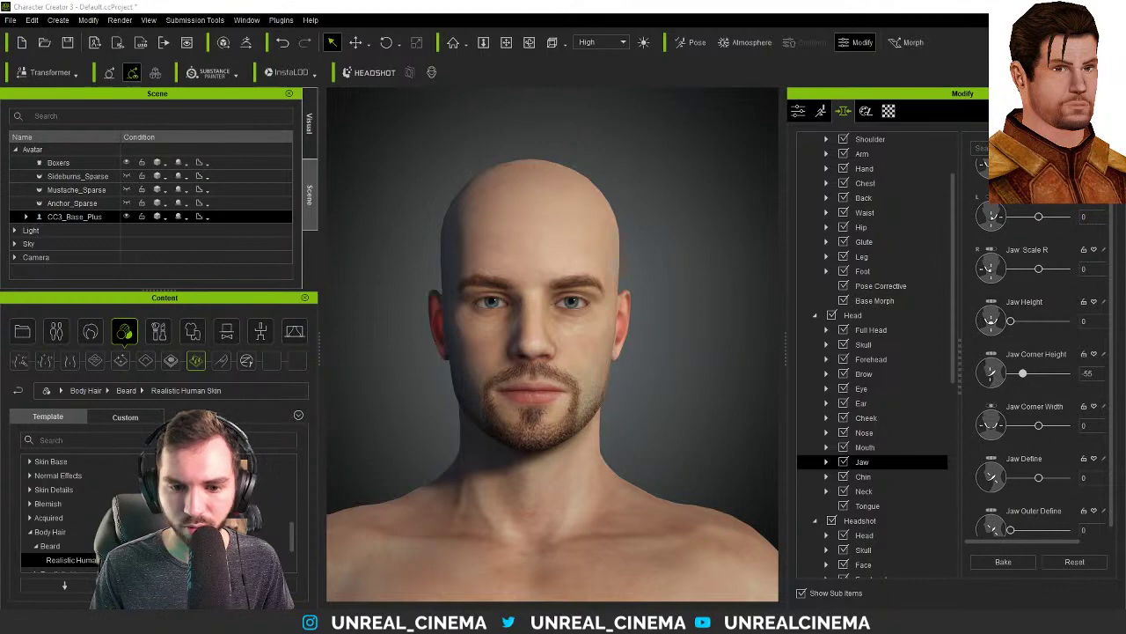
- Bring up the Save As dialog for the PNG image in the Downloads folder and close it
key("ctrl+s")
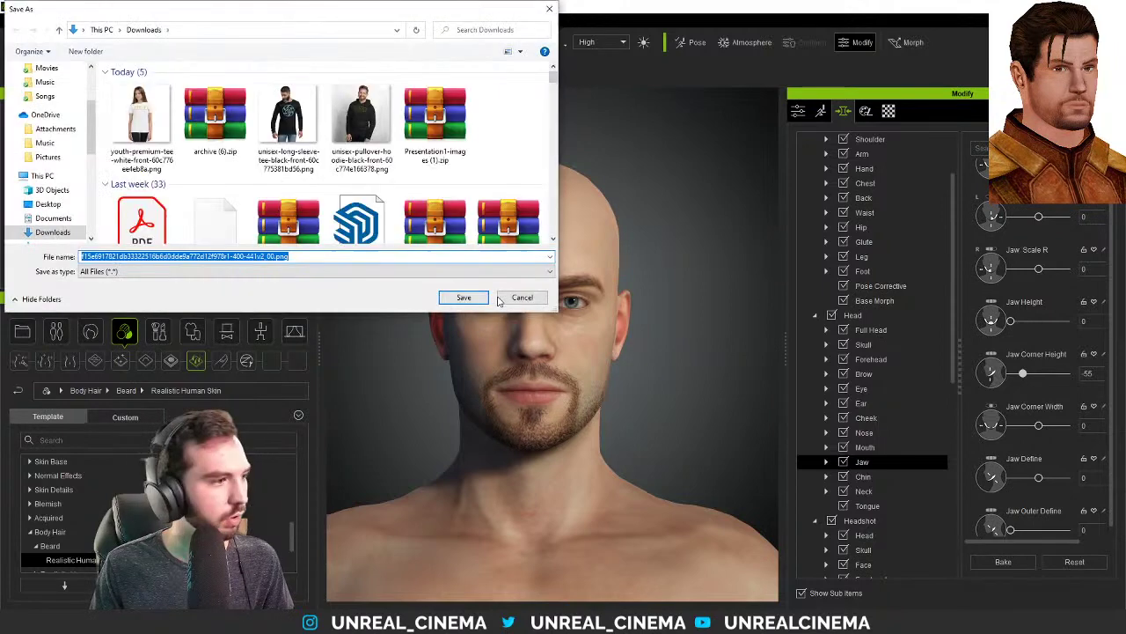
left_click(491, 303)
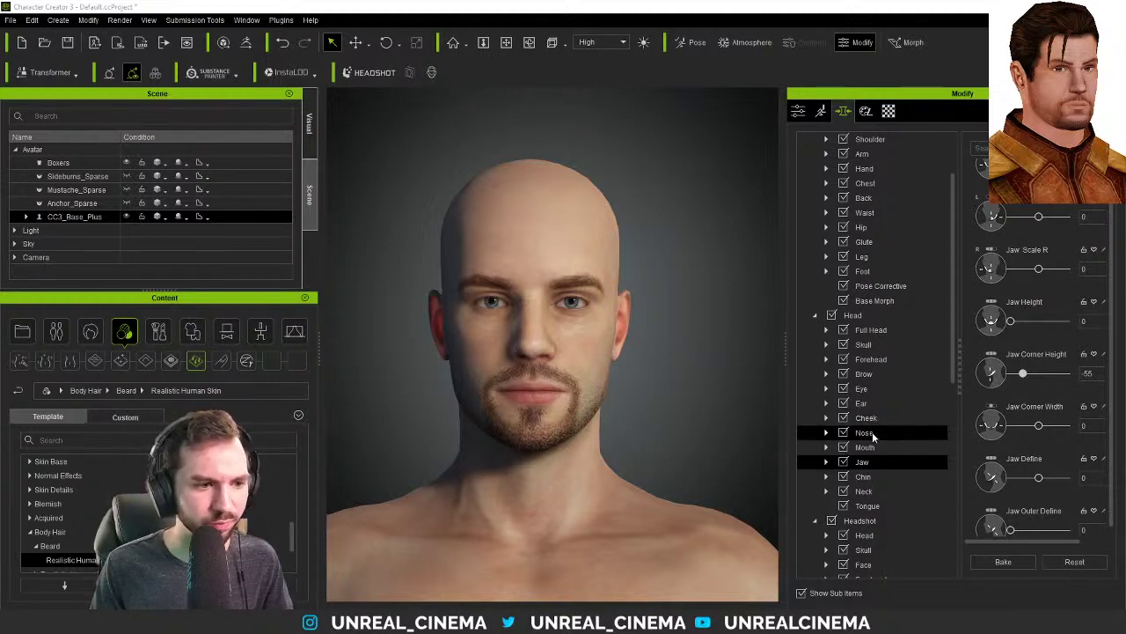
- Set the Chin Width morph in the Chin group to 73
left_click(886, 476)
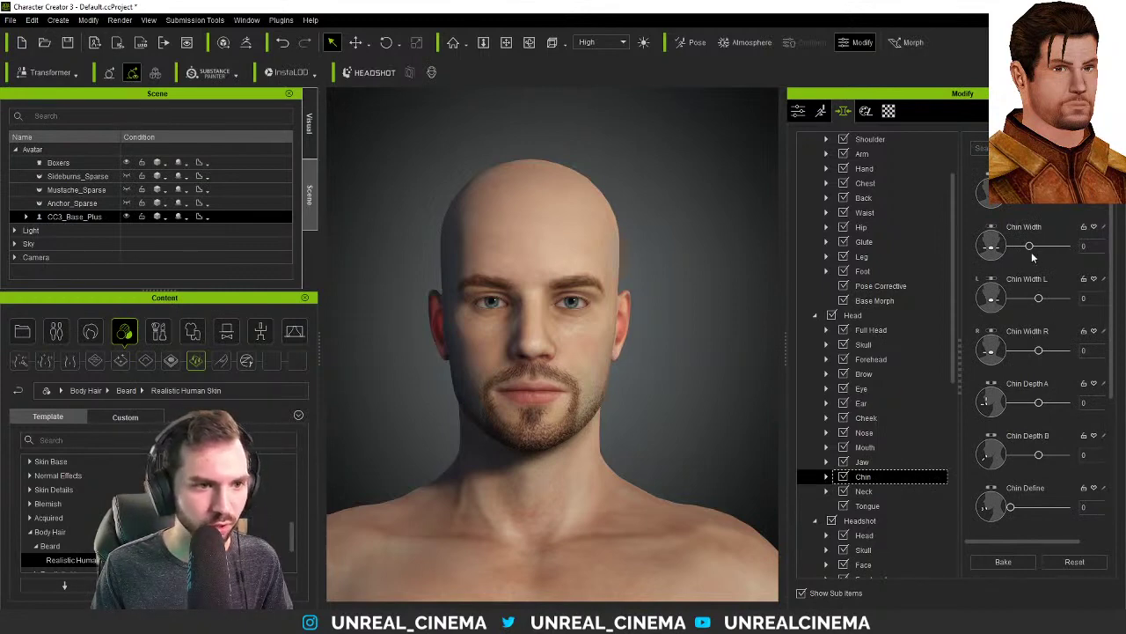
left_click_drag(1029, 247, 1057, 250)
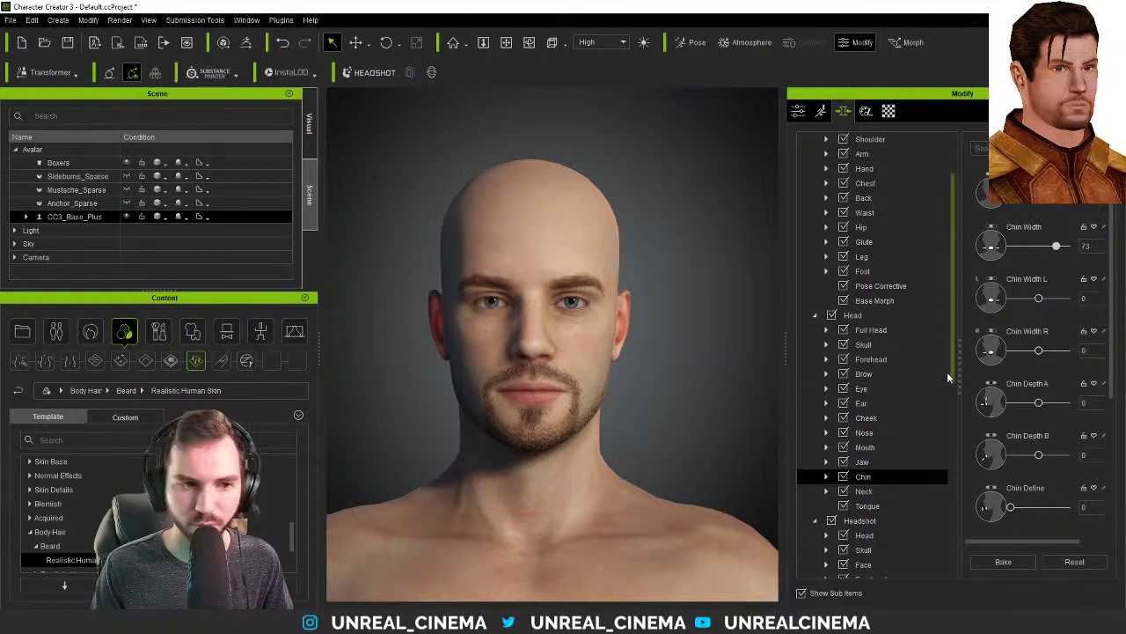
- Set Jaw Corner Width to -40 and Jaw Define to 91 in the Jaw morphs, and inspect the resulting face shape
left_click(864, 462)
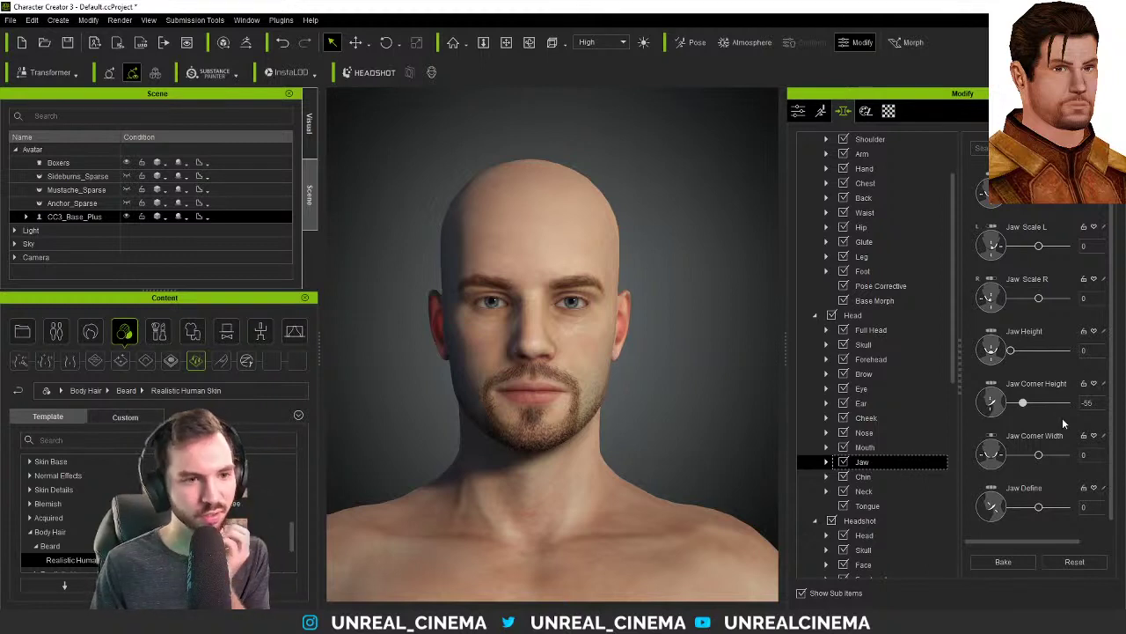
scroll(1047, 431, "down", 1)
left_click_drag(1039, 426, 1034, 425)
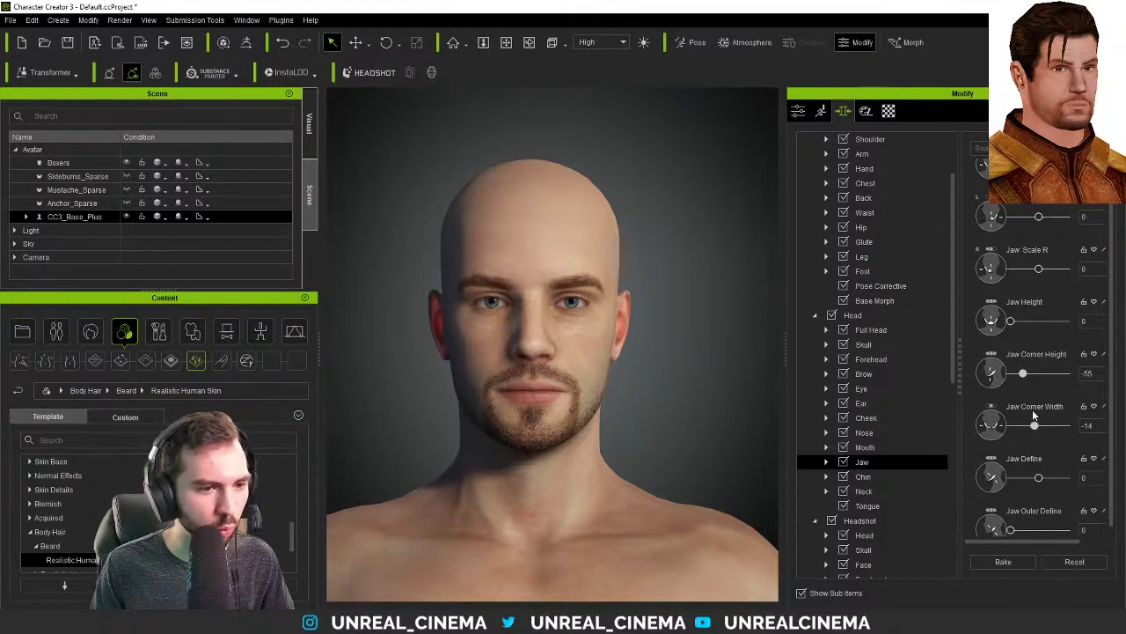
left_click_drag(1040, 477, 1087, 475)
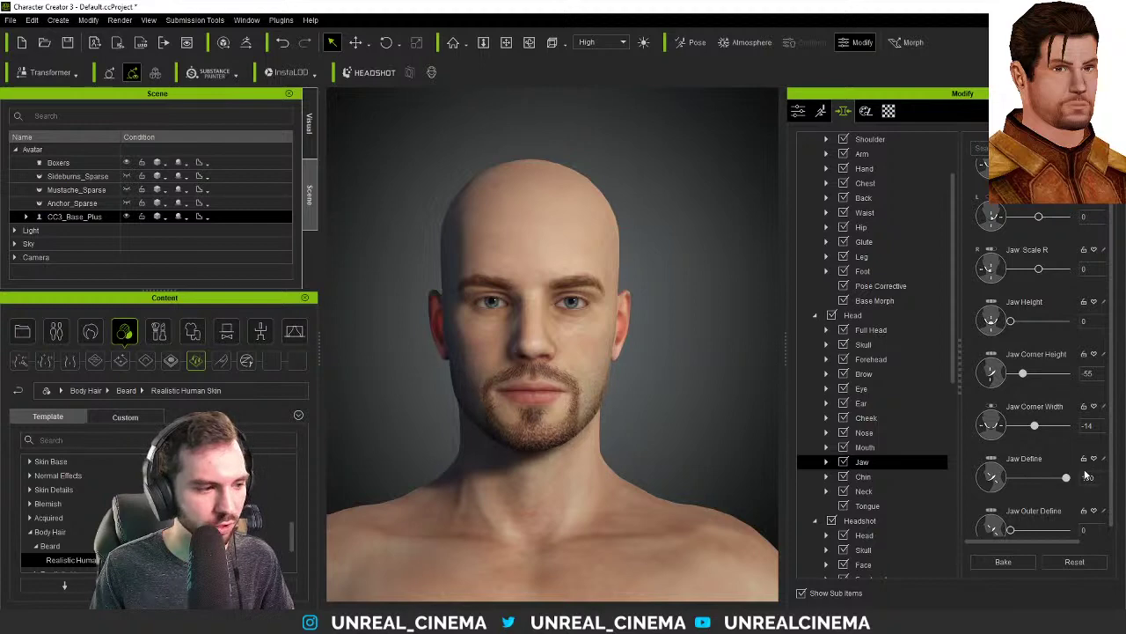
left_click_drag(1034, 426, 1026, 433)
right_click_drag(739, 455, 538, 406)
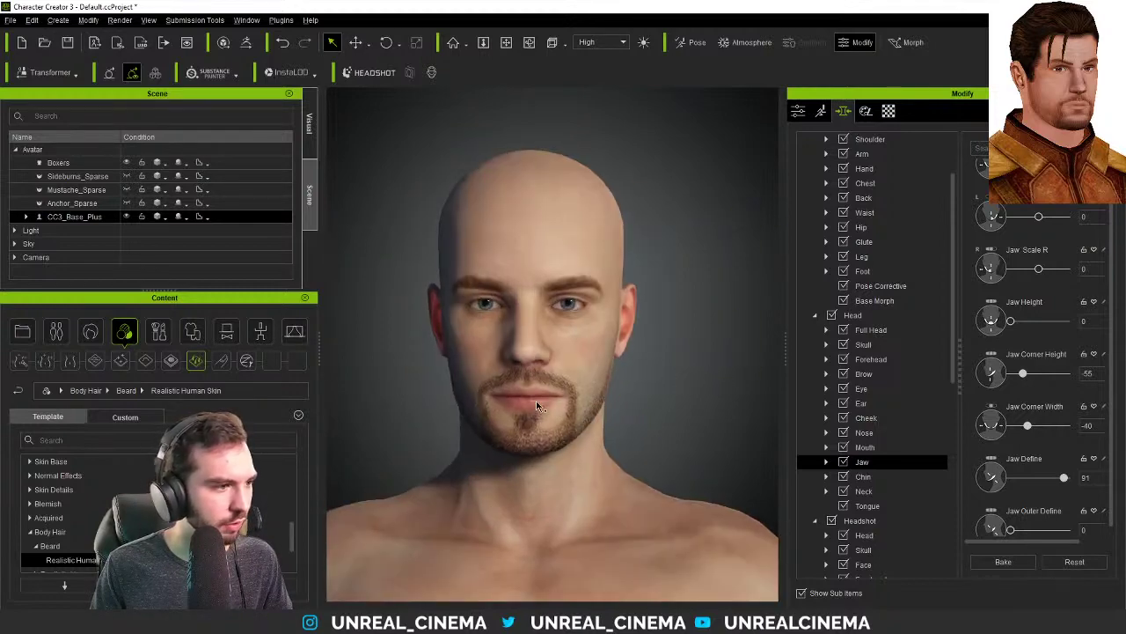
scroll(539, 406, "down", 3)
scroll(541, 352, "up", 4)
scroll(540, 273, "down", 2)
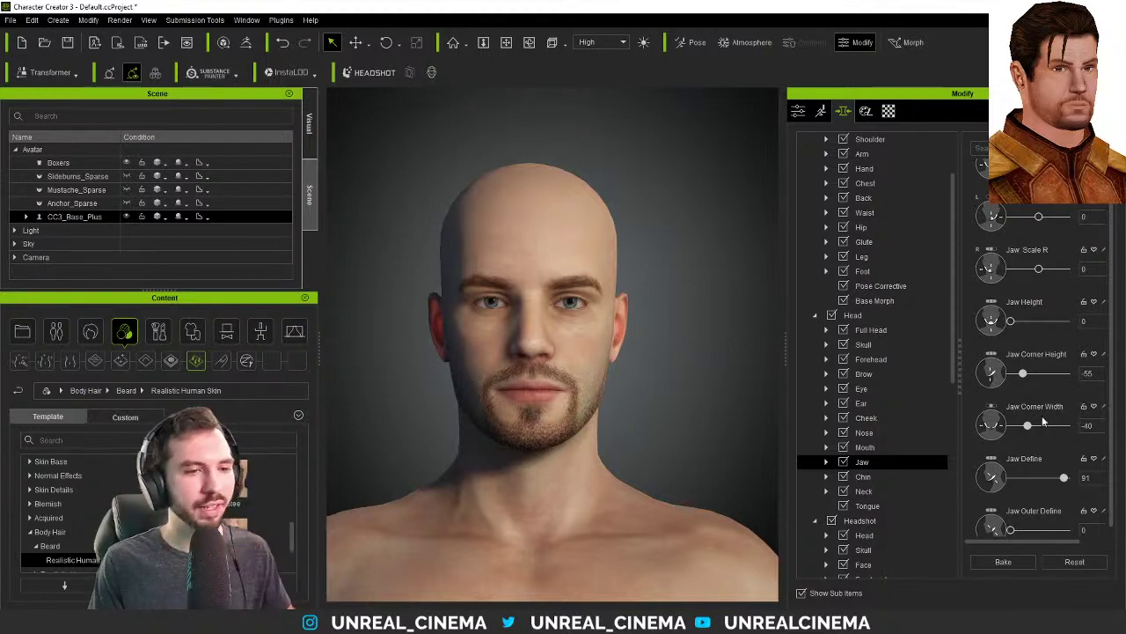
- Try lowering Jaw Height below 0, and set Jaw Corner Height to -33
scroll(993, 334, "up", 1)
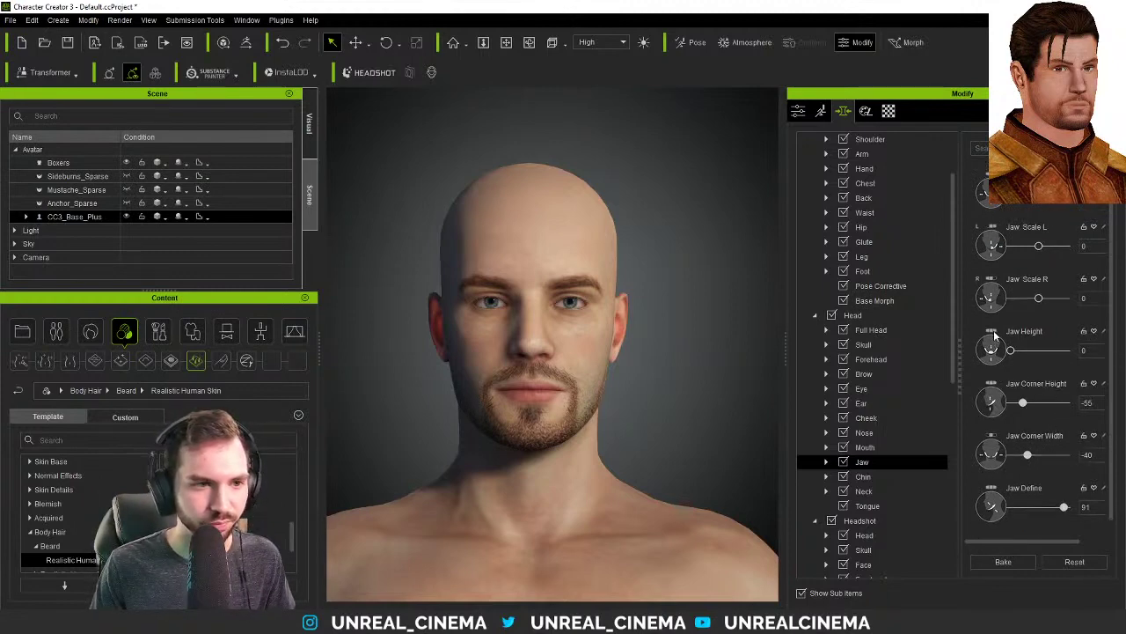
left_click_drag(1011, 350, 970, 359)
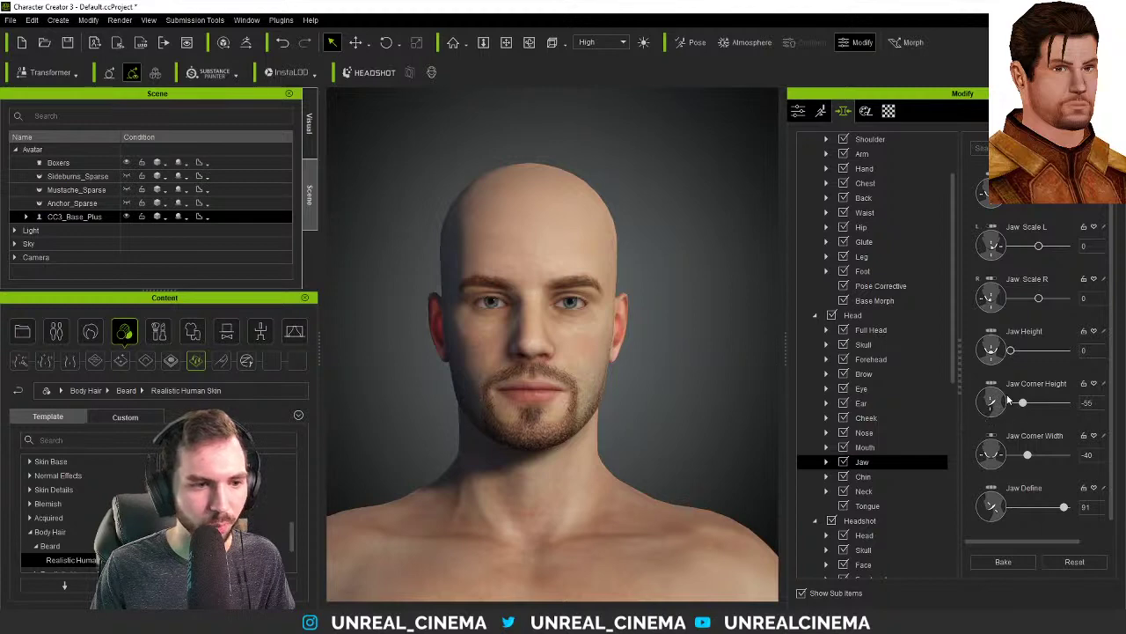
mouse_move(1021, 402)
left_mouse_down()
mouse_move(1042, 402)
mouse_move(1030, 402)
left_mouse_up()
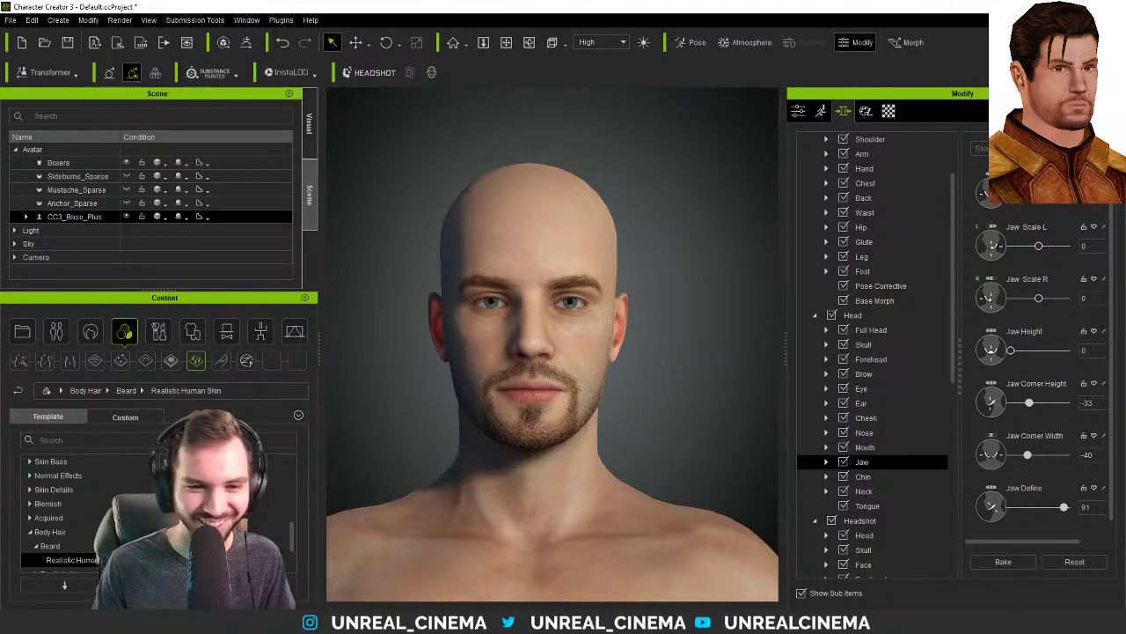
- Set Jaw Outer Define to 42 and Jaw Curve to -27 in the Jaw morphs
scroll(985, 374, "down", 2)
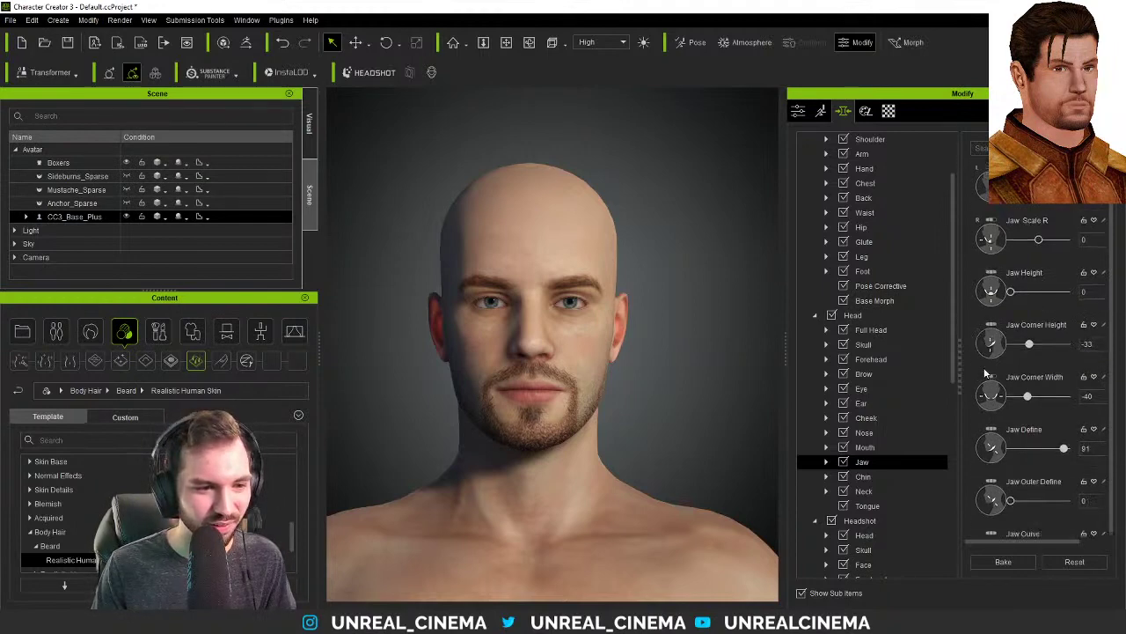
mouse_move(1012, 471)
left_mouse_down()
mouse_move(1052, 467)
mouse_move(1032, 466)
left_mouse_up()
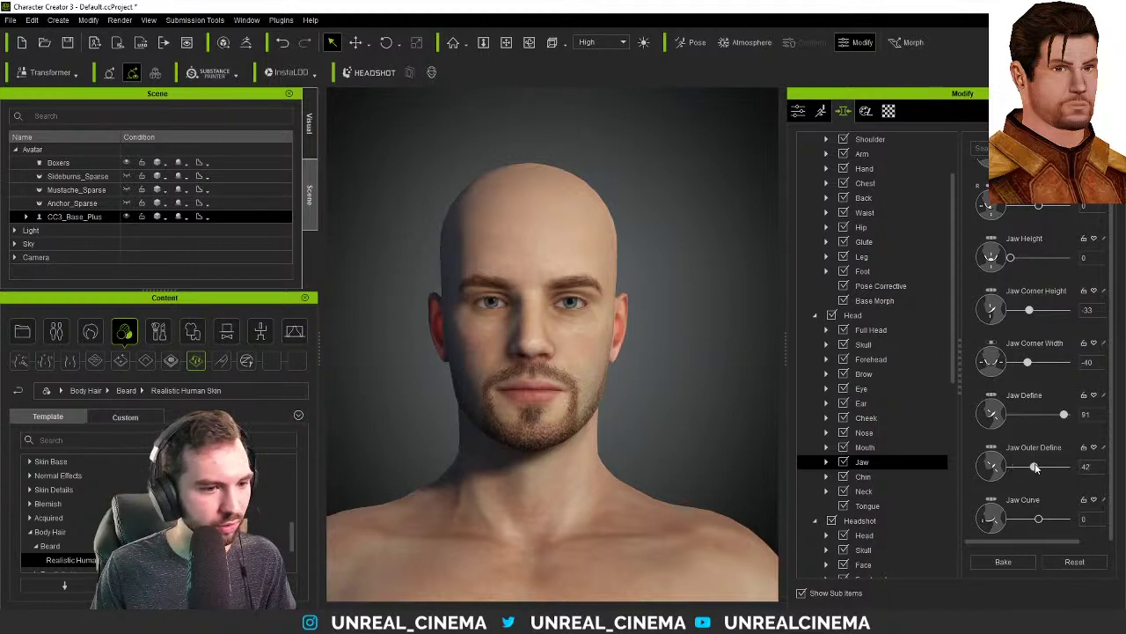
mouse_move(1039, 519)
left_mouse_down()
mouse_move(1015, 521)
mouse_move(1042, 521)
mouse_move(1033, 521)
left_mouse_up()
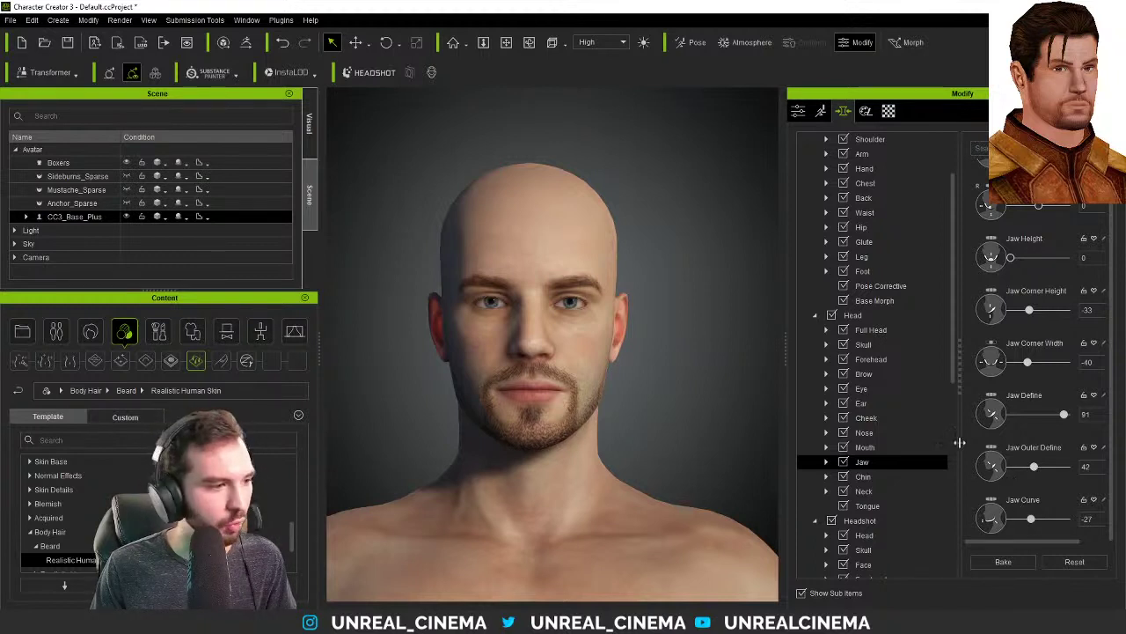
- Set Jaw Corner Height to -68 and inspect the jawline from slightly different angles
scroll(999, 371, "up", 1)
left_click_drag(1028, 338, 1021, 344)
right_click_drag(616, 327, 541, 328)
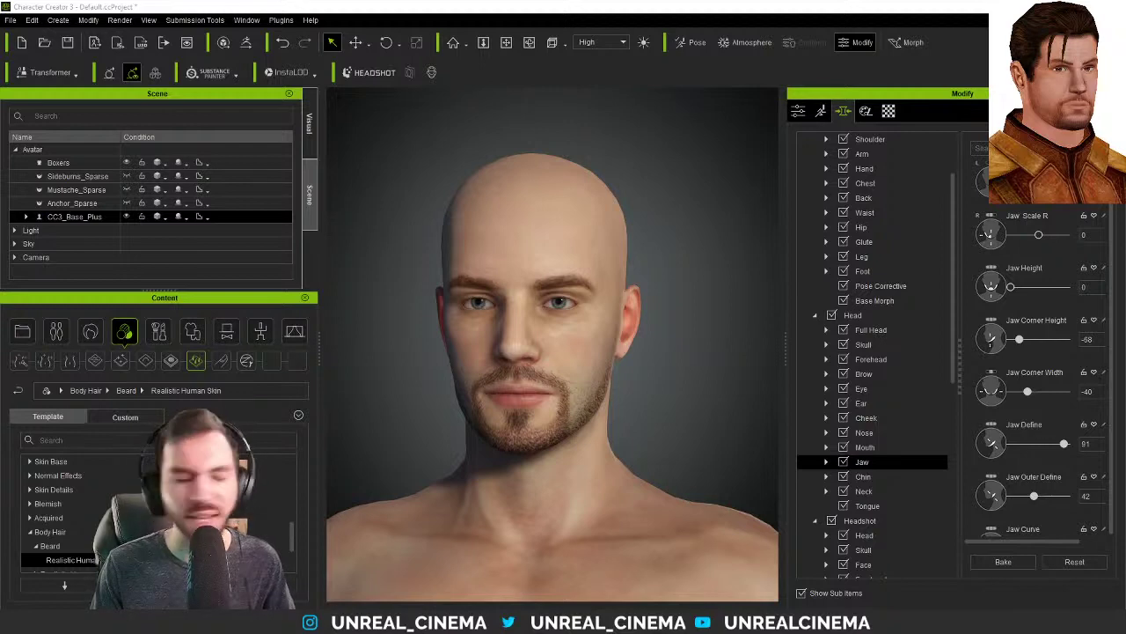
right_click_drag(432, 428, 437, 398)
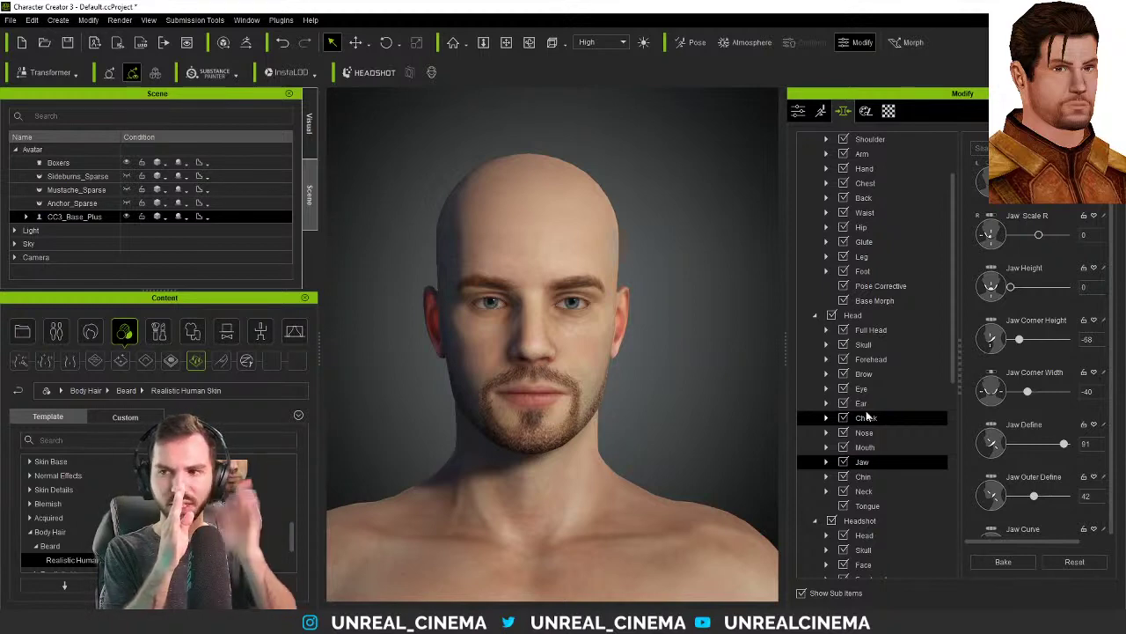
mouse_move(444, 338)
right_mouse_down()
mouse_move(800, 288)
mouse_move(698, 294)
right_mouse_up()
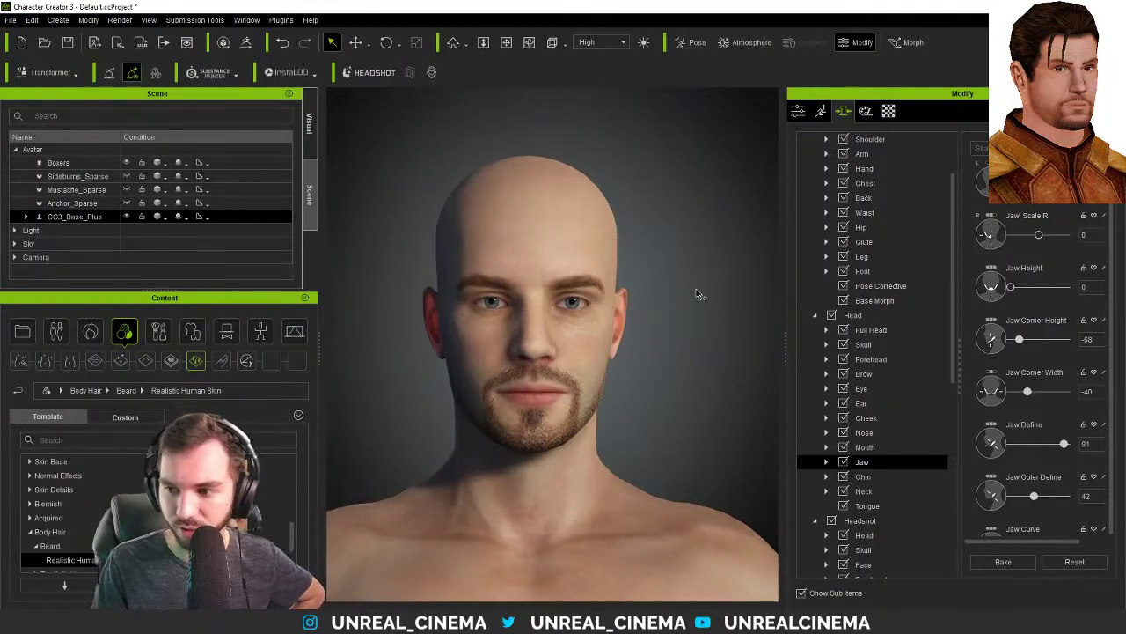
- Try Chin Depth B at 48 in the Chin morphs, set it to -1, and inspect the chin from the side and front
left_click(865, 477)
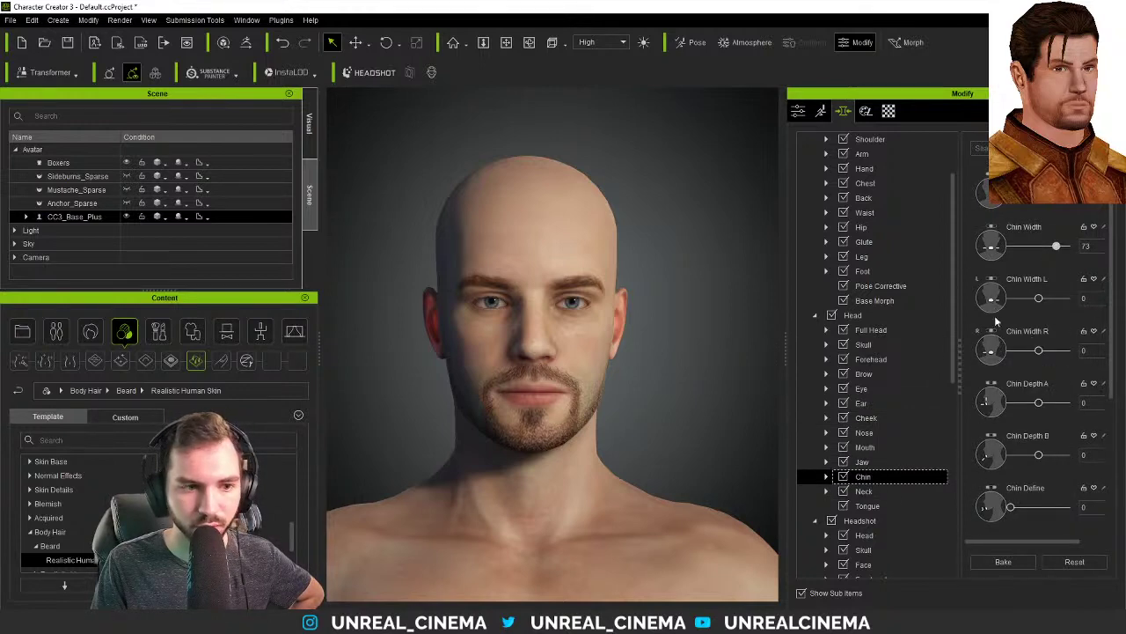
right_click_drag(393, 424, 402, 396)
mouse_move(1010, 506)
left_mouse_down()
mouse_move(1062, 511)
mouse_move(993, 517)
left_mouse_up()
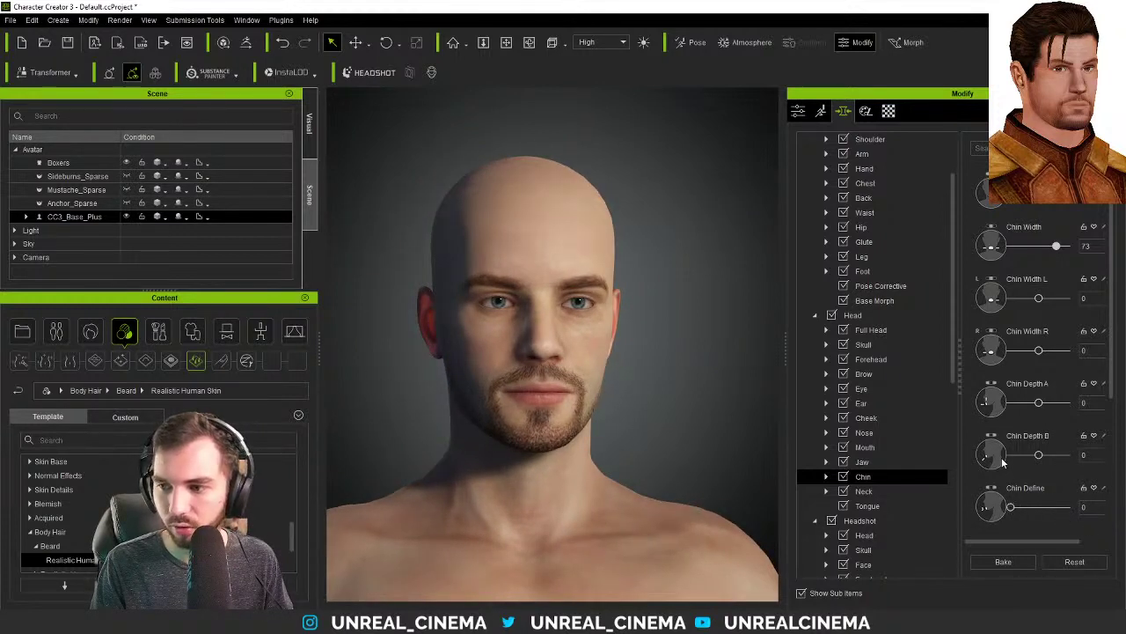
left_click_drag(1025, 453, 1053, 451)
right_click_drag(377, 403, 707, 402)
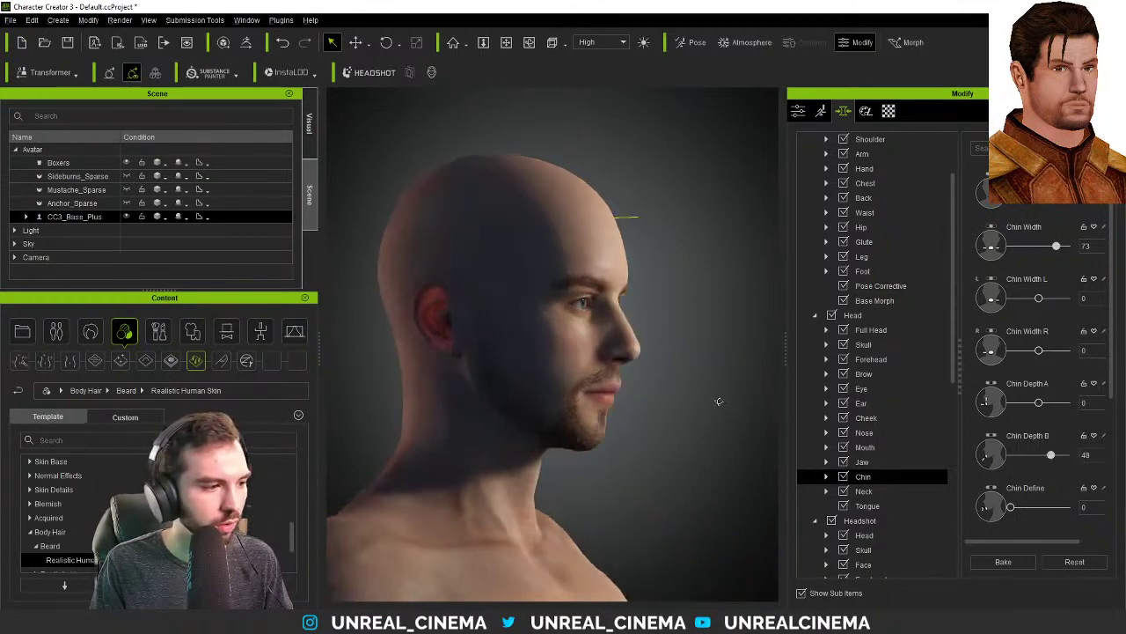
left_click_drag(1051, 454, 1042, 455)
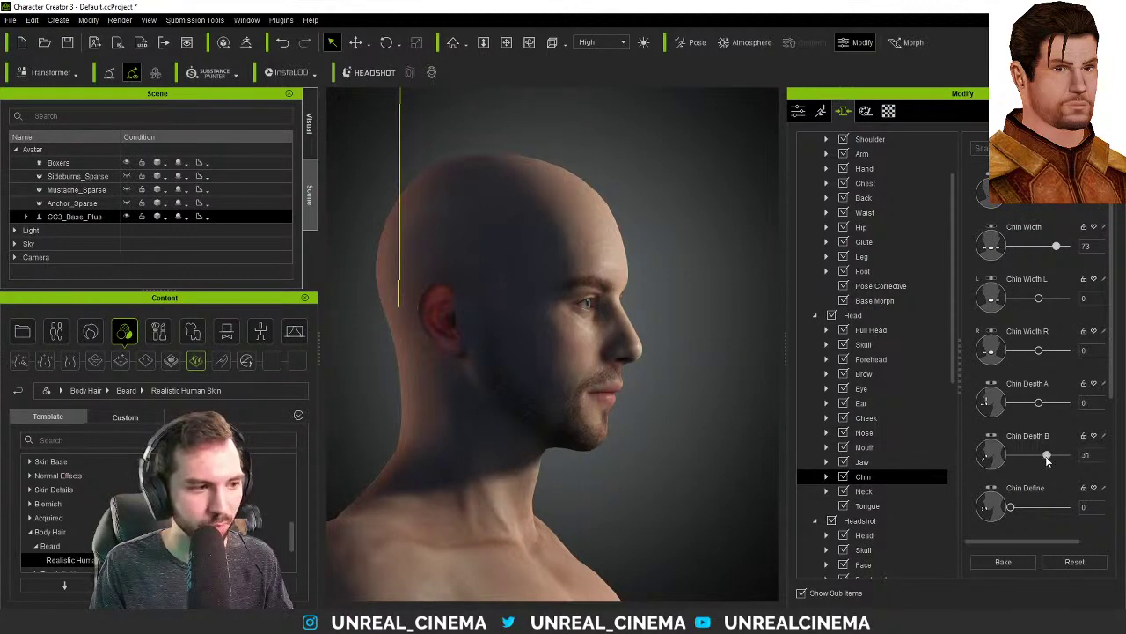
left_click_drag(1037, 459, 1036, 458)
right_click_drag(662, 451, 574, 439)
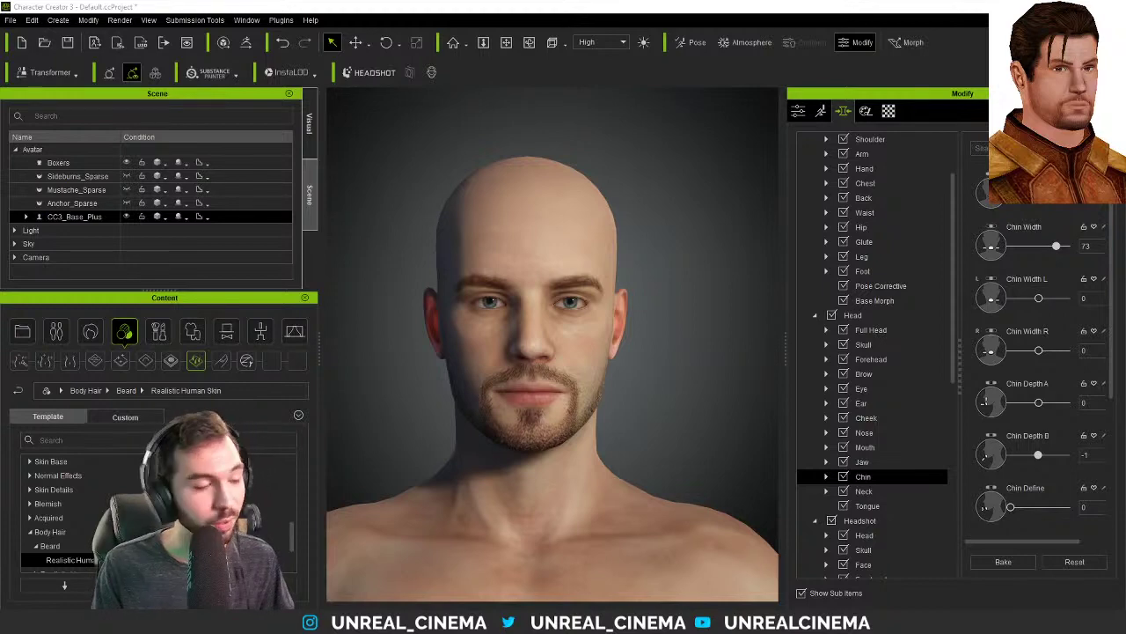
right_click_drag(677, 335, 697, 316)
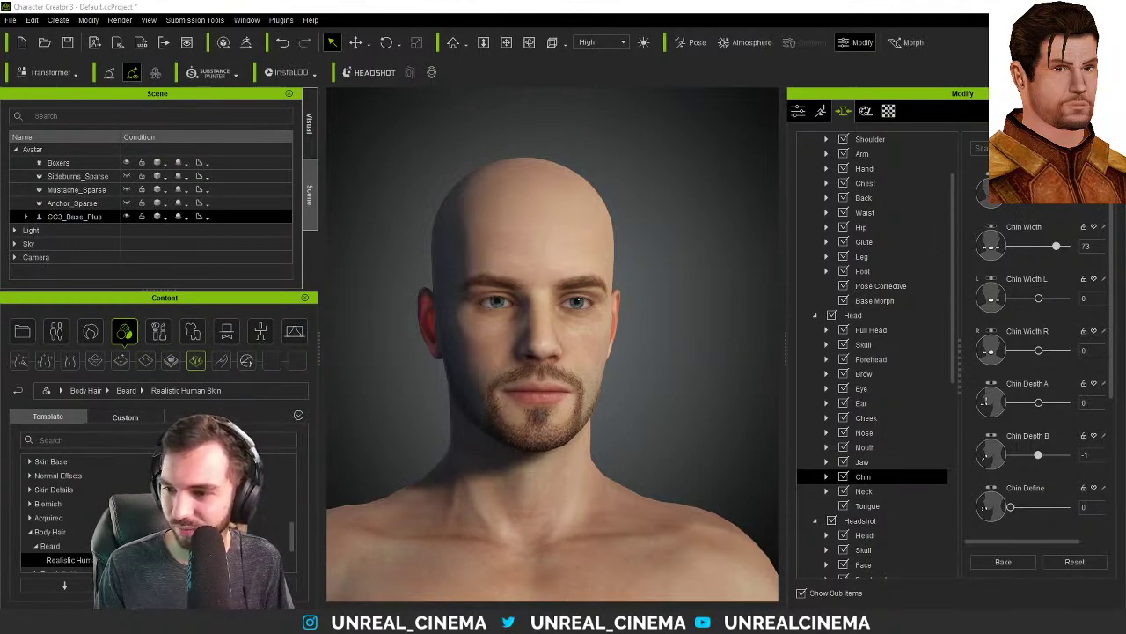
right_click_drag(734, 320, 597, 353)
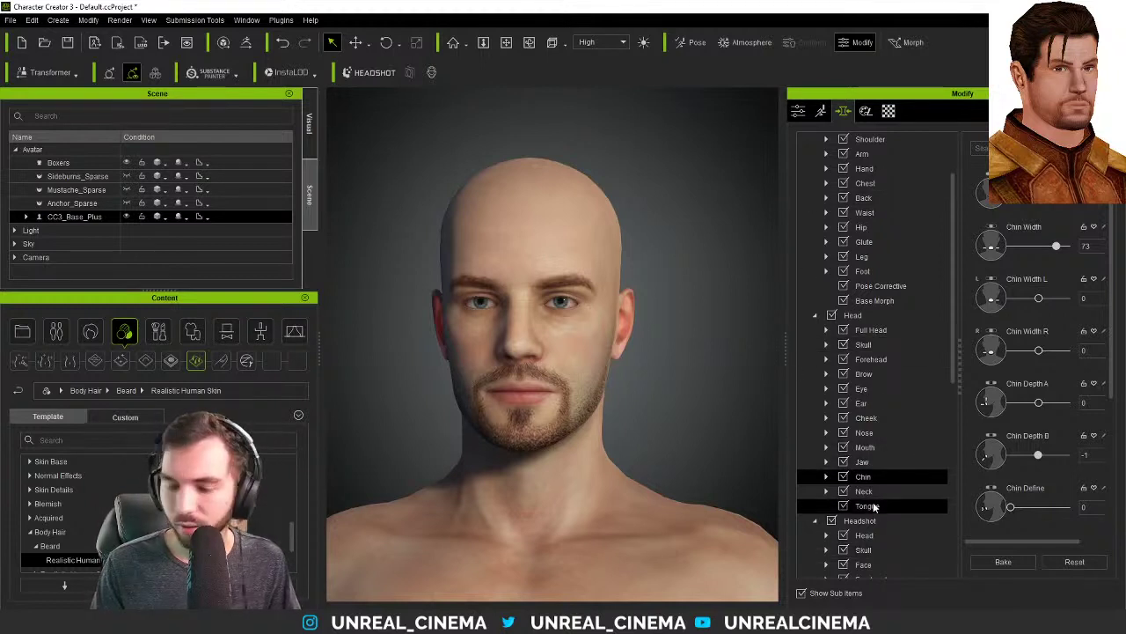
right_click_drag(390, 358, 343, 352)
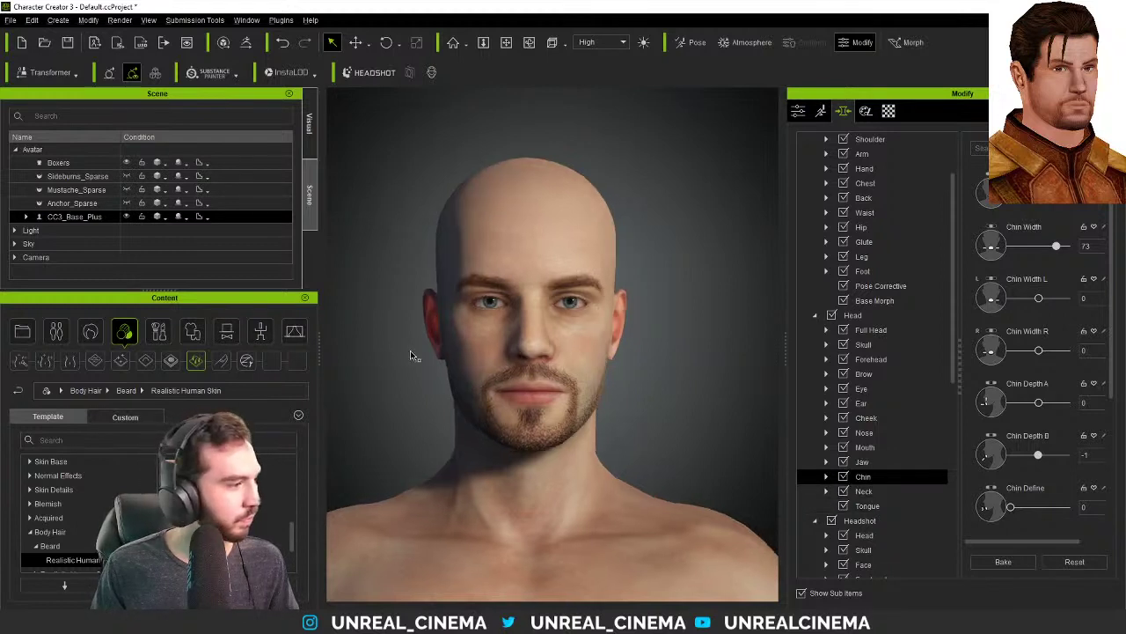
- Apply a different eye preset from the Eye content templates to the avatar
left_click(90, 332)
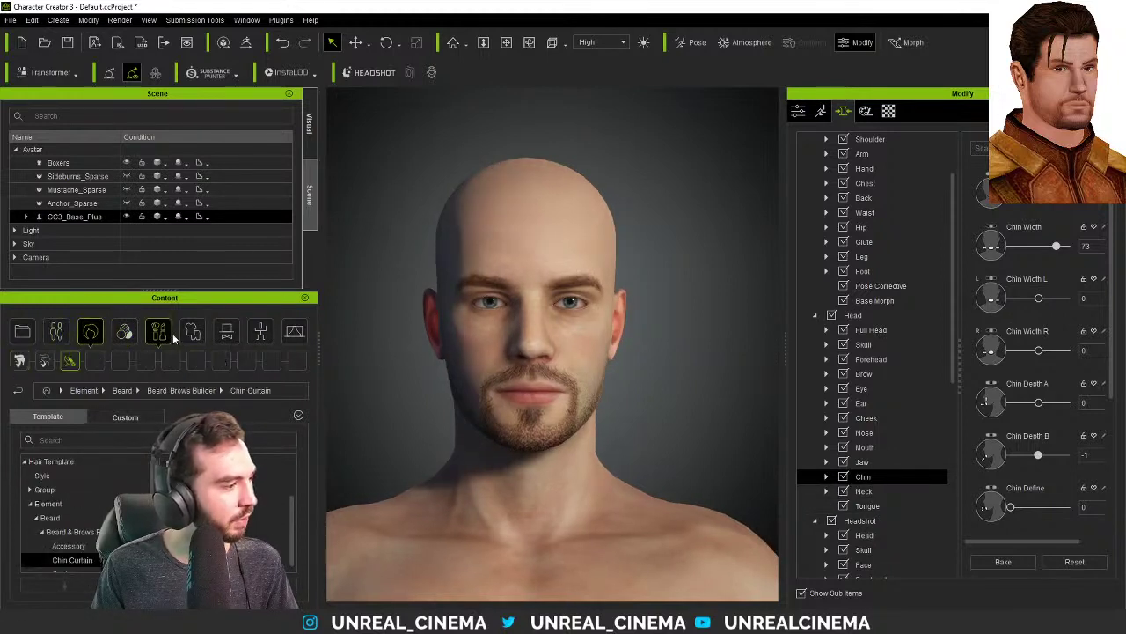
left_click(55, 332)
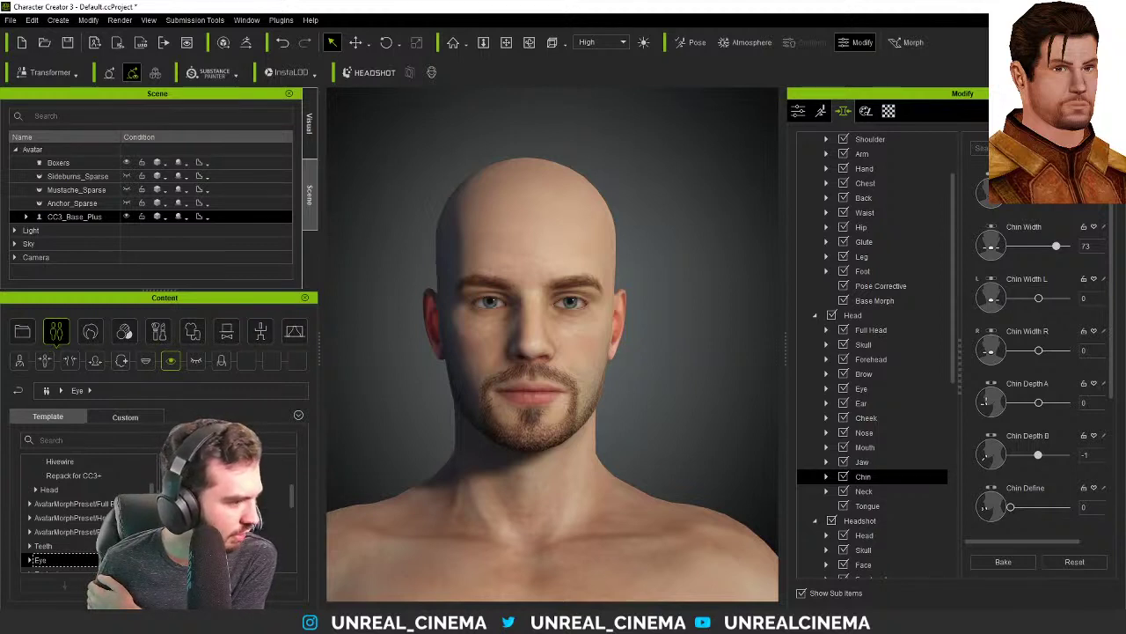
mouse_move(281, 506)
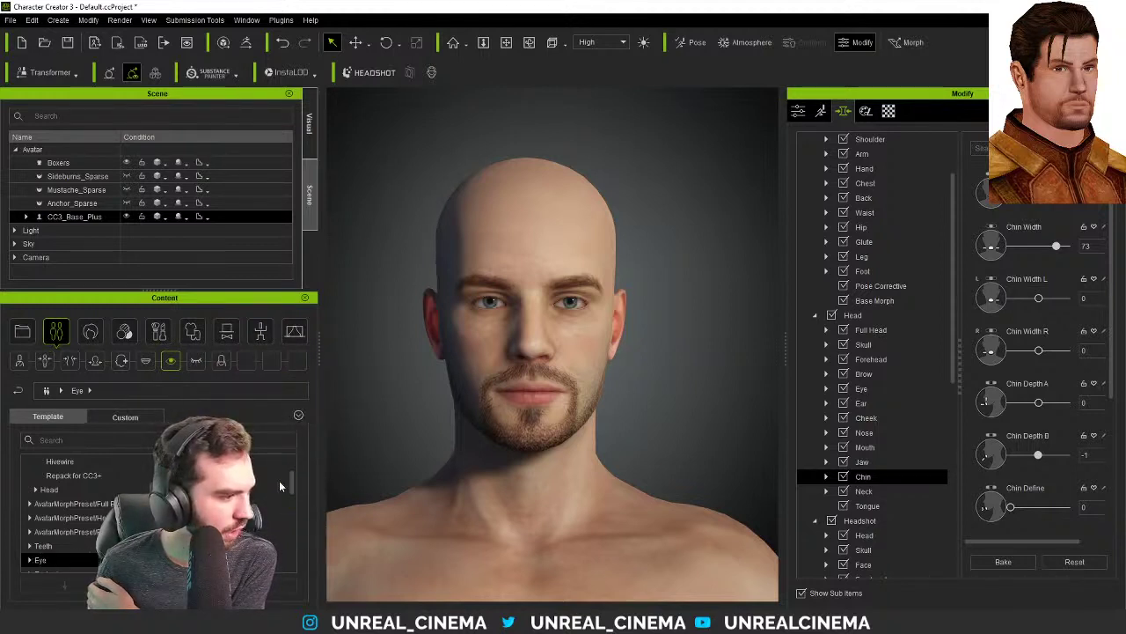
double_click(237, 488)
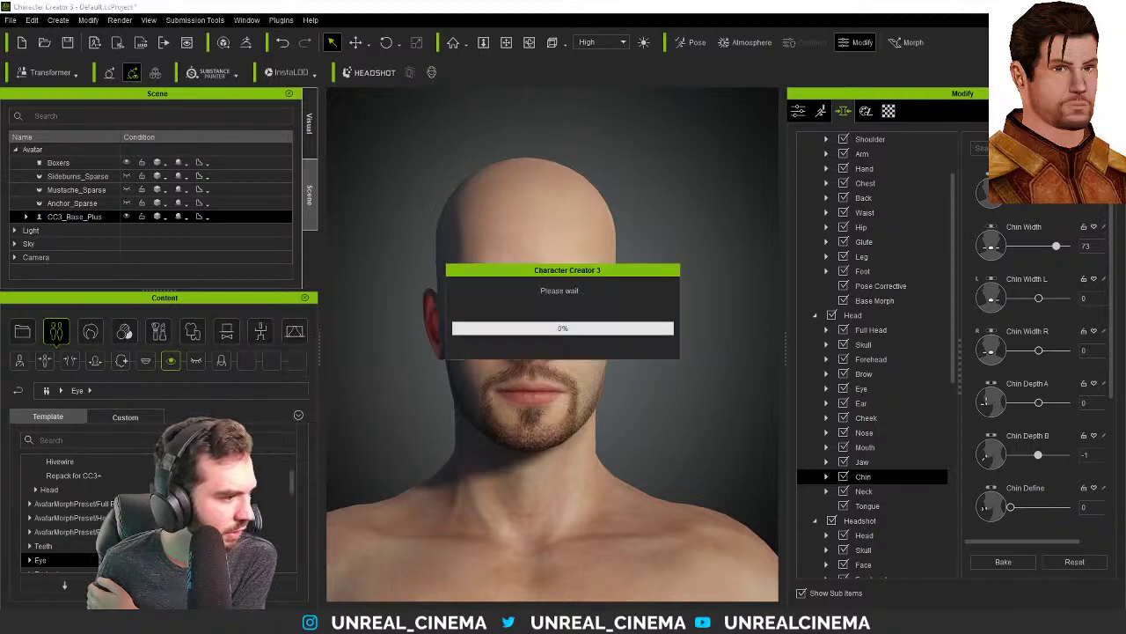
left_click(479, 346)
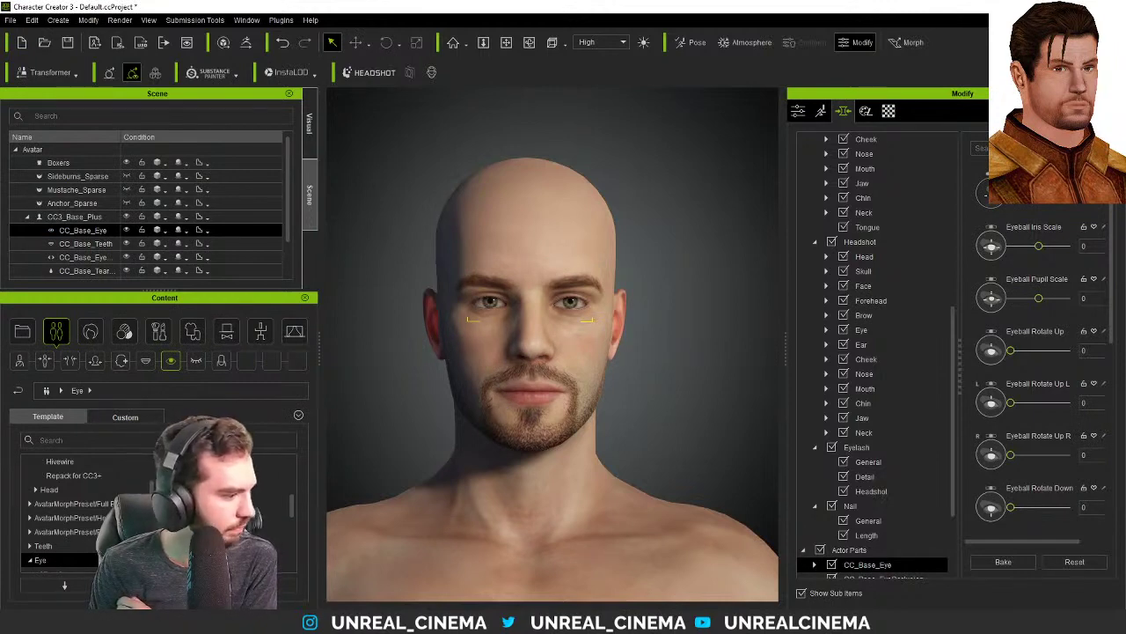
left_click(462, 349)
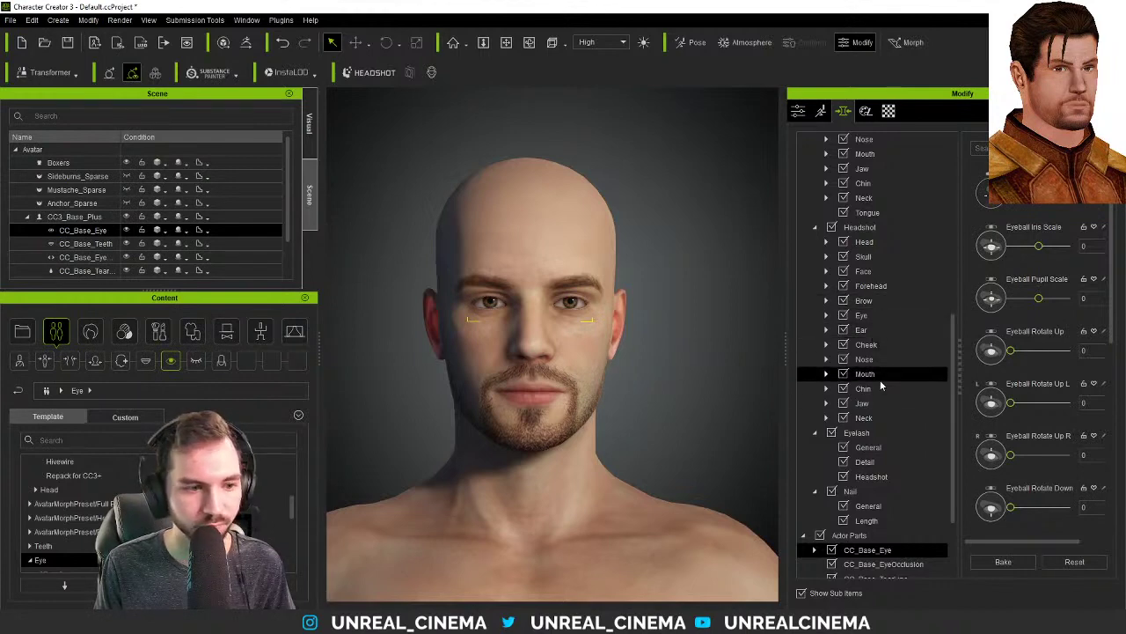
- Set Jaw Corner Width to -31 in the Jaw morphs of the Head group
scroll(880, 361, "up", 3)
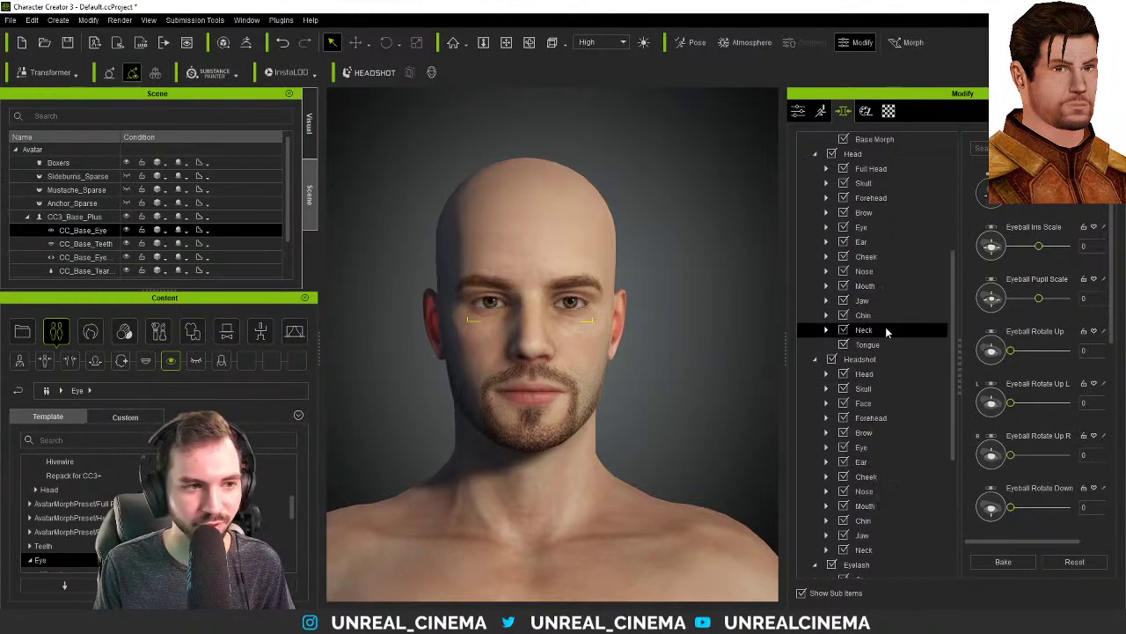
left_click(880, 300)
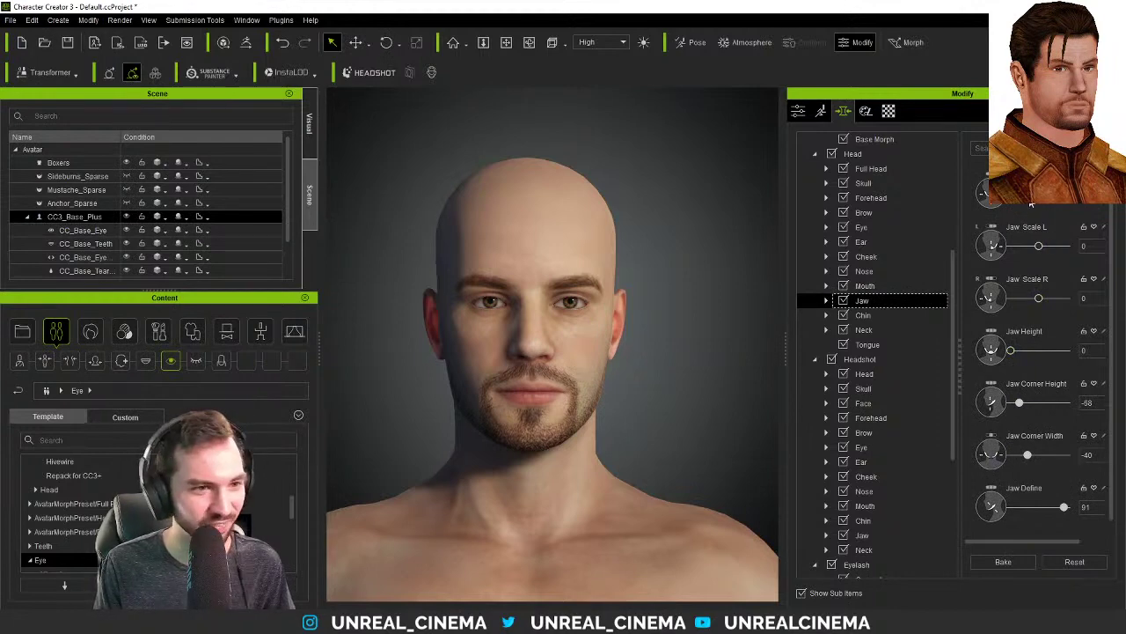
scroll(990, 398, "down", 1)
scroll(990, 398, "down", 1)
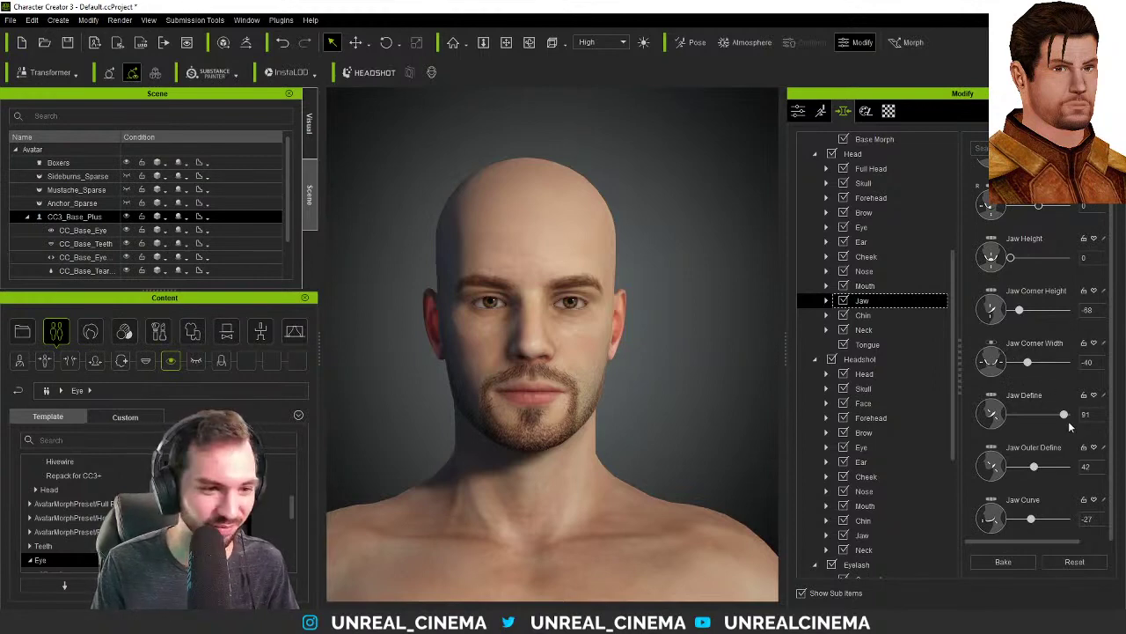
mouse_move(1029, 363)
left_mouse_down()
mouse_move(1012, 366)
mouse_move(1030, 364)
left_mouse_up()
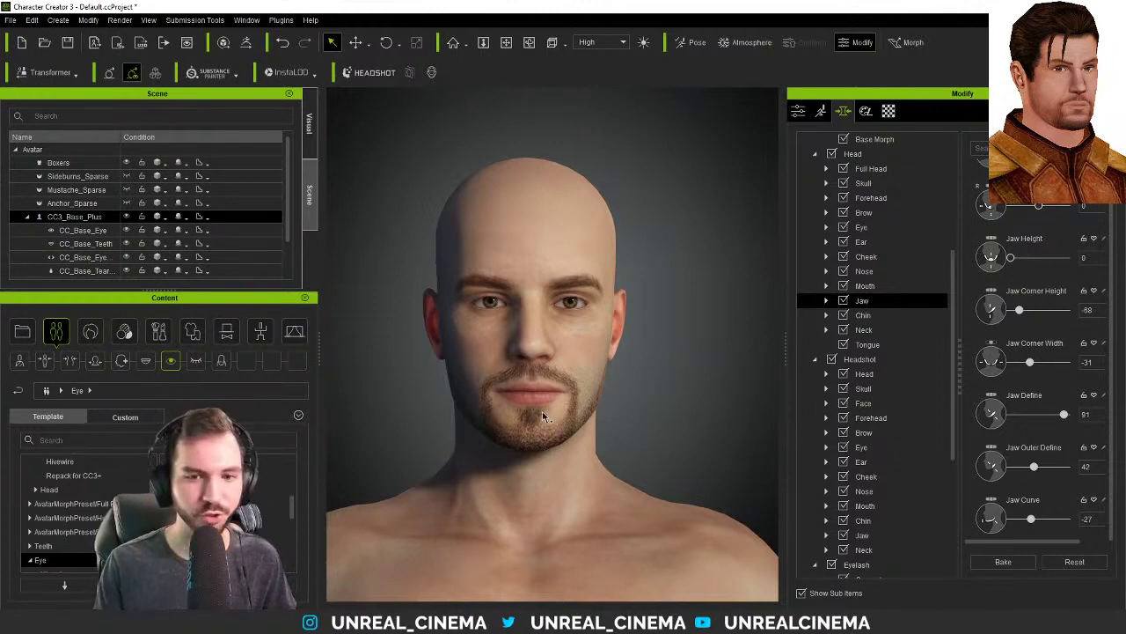
- Turn the head to profile, compare it with the Carth reference image in Photos, and close the image
right_click_drag(402, 397, 783, 373)
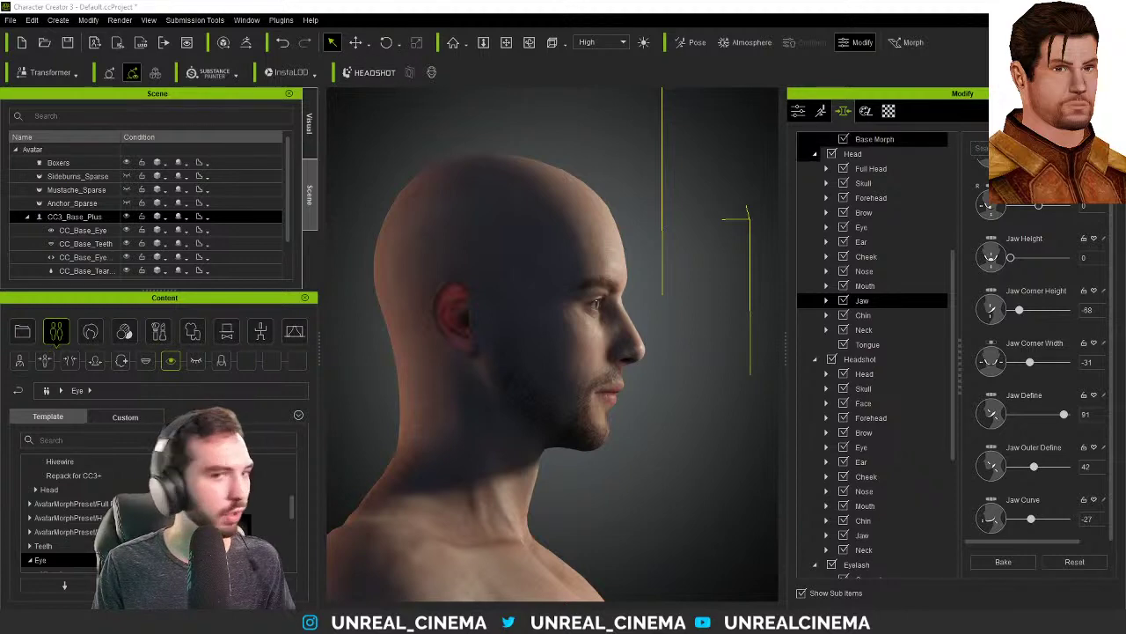
left_click_drag(293, 22, 851, 89)
key("Escape")
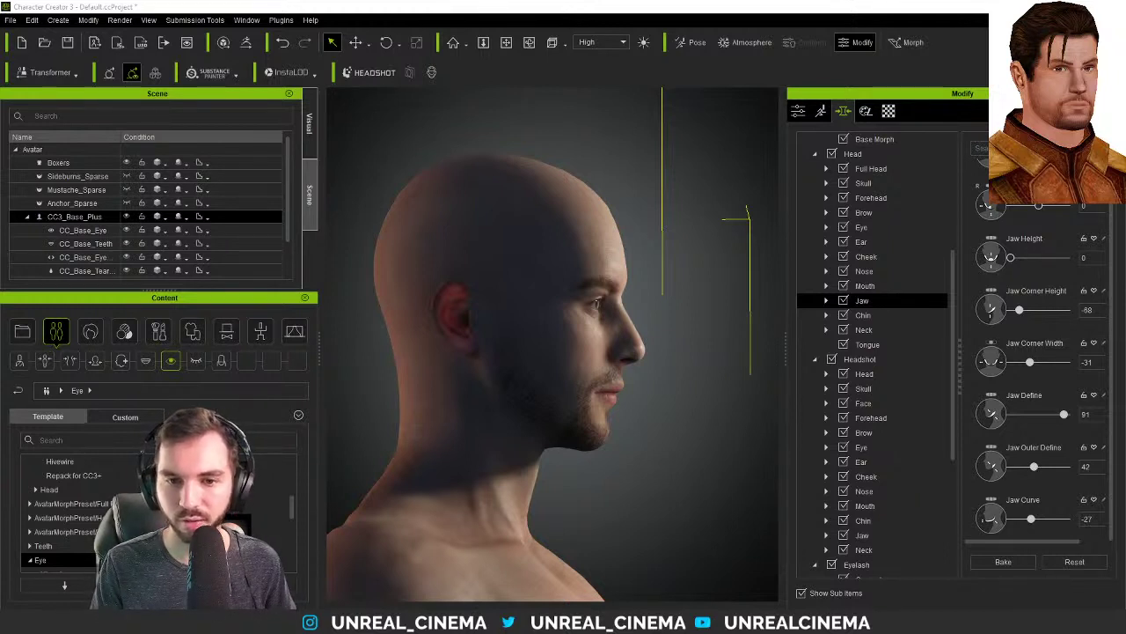
key("alt+Tab")
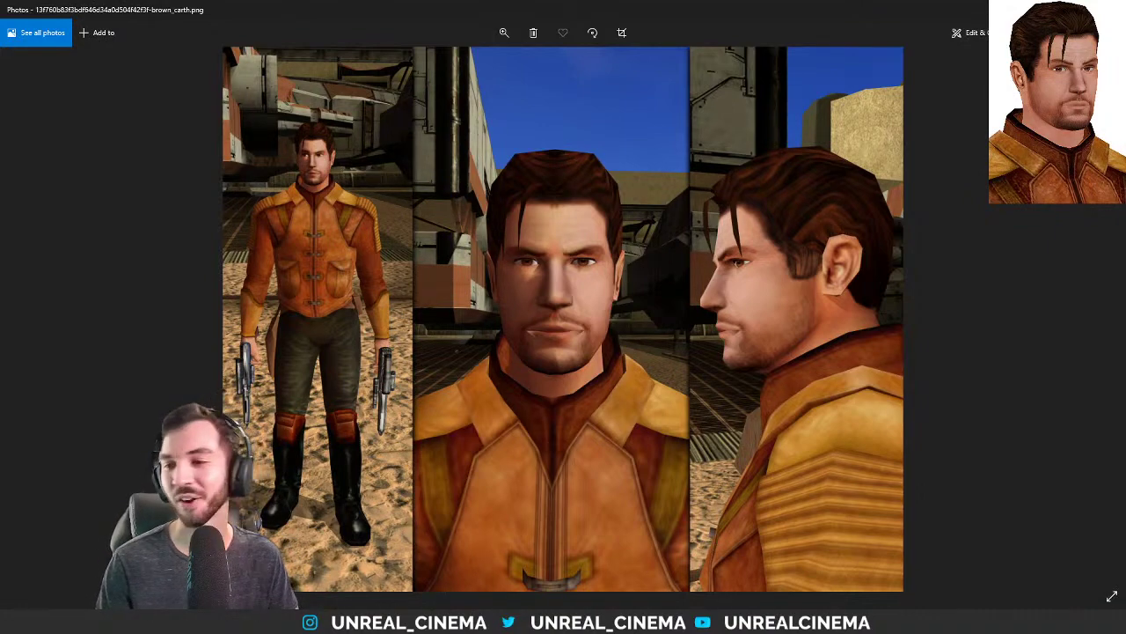
key("alt+F4")
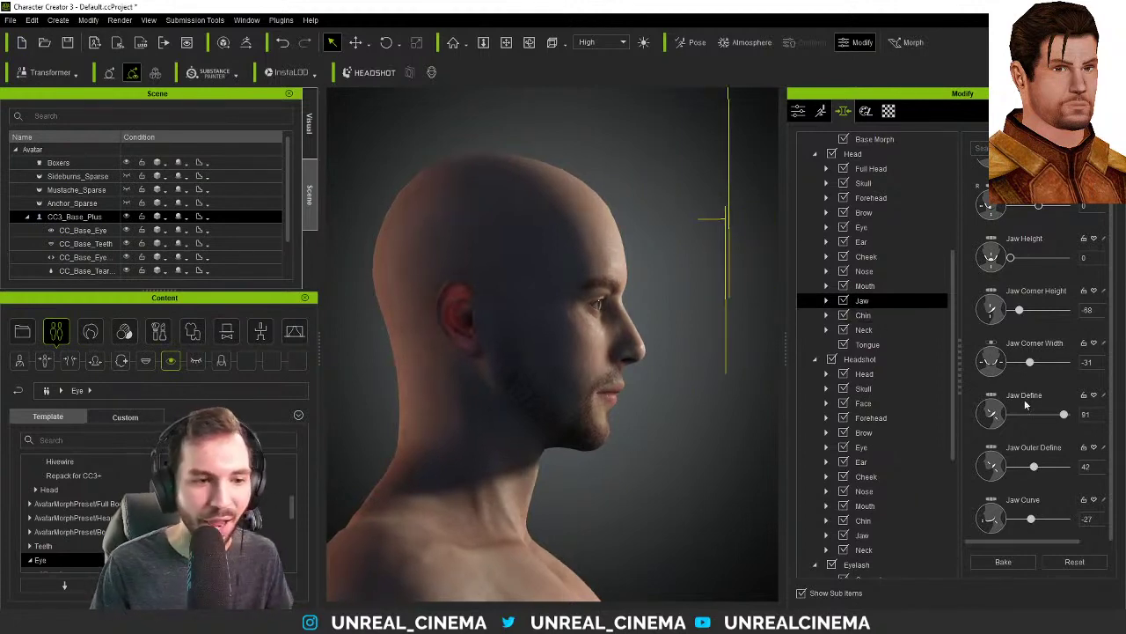
- Look through the Jaw morphs in the Headshot group for further jaw shape controls
left_click(869, 537)
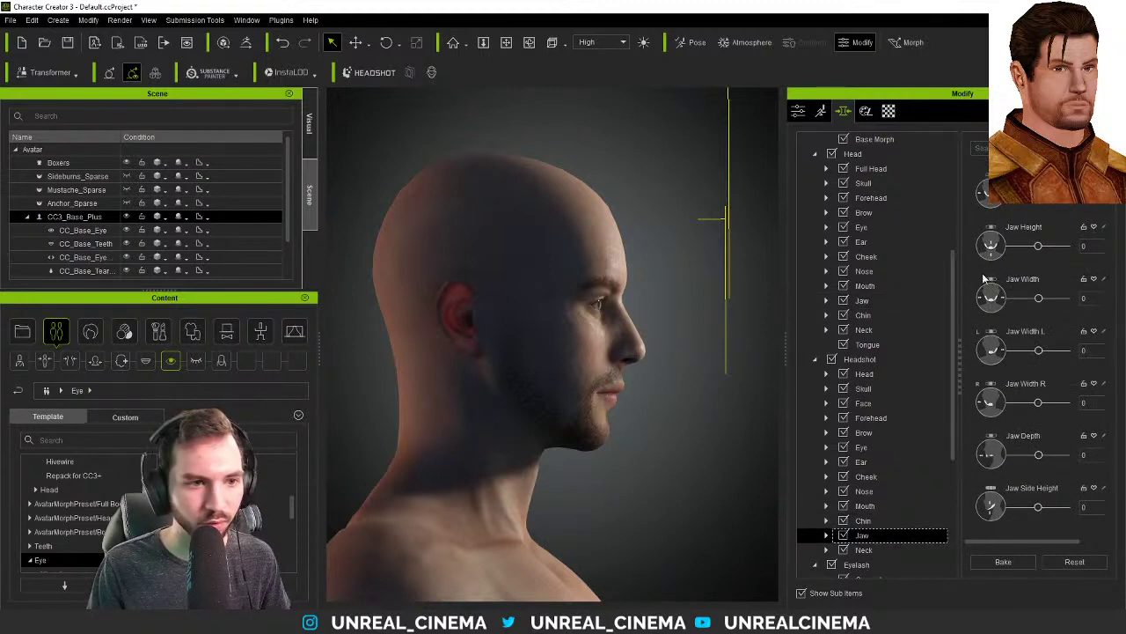
scroll(997, 396, "down", 4)
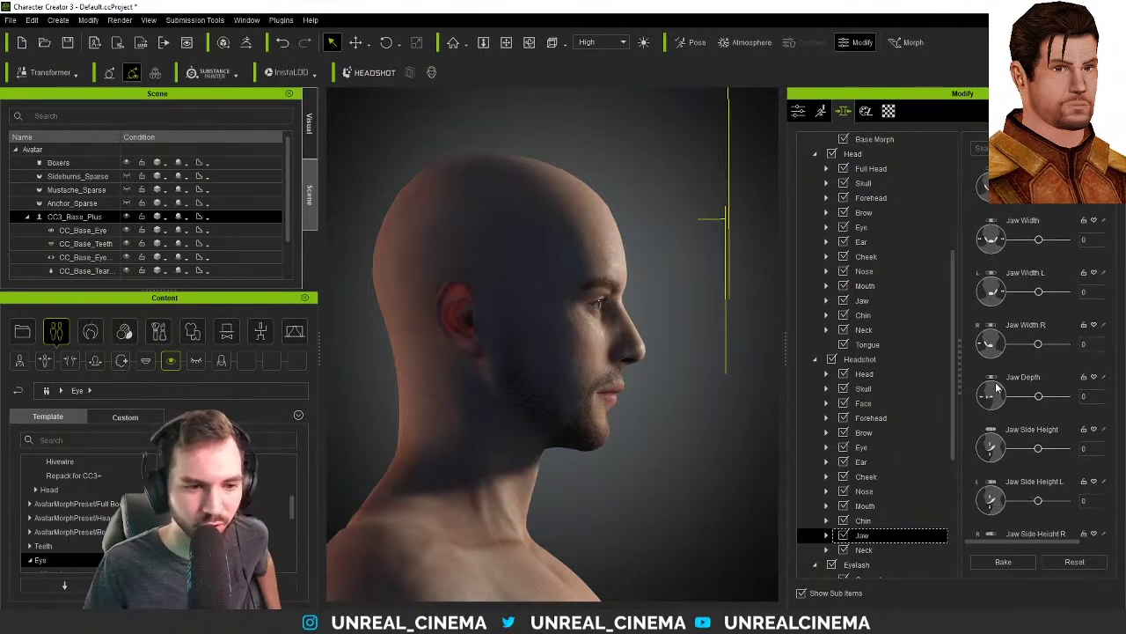
scroll(997, 400, "down", 2)
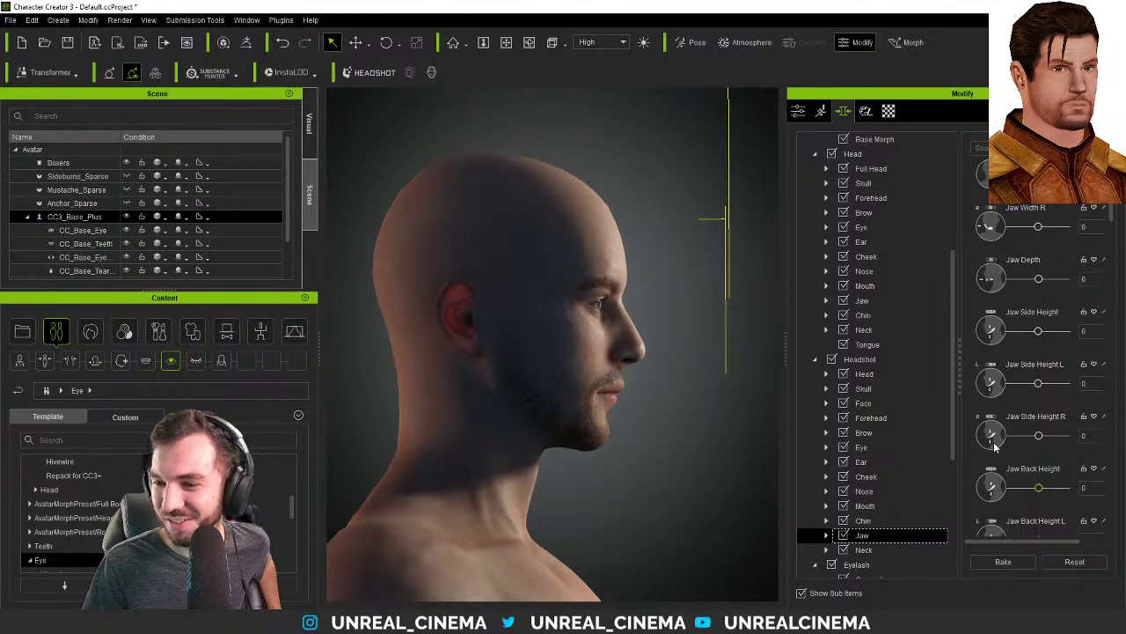
scroll(995, 446, "down", 4)
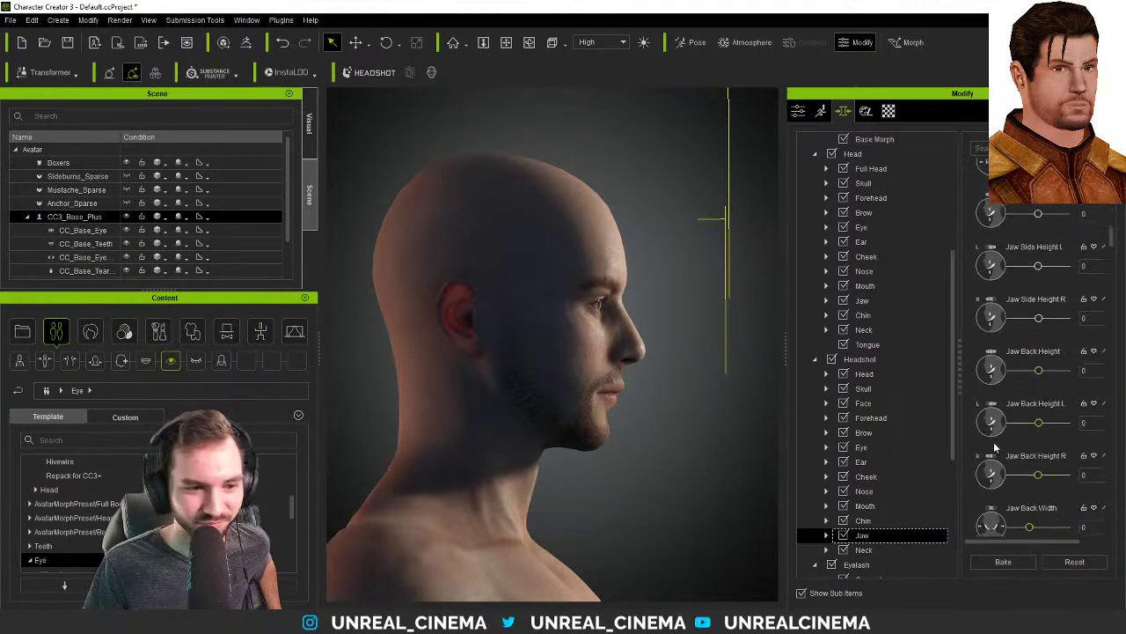
scroll(994, 447, "down", 1)
scroll(994, 447, "down", 6)
scroll(995, 447, "down", 4)
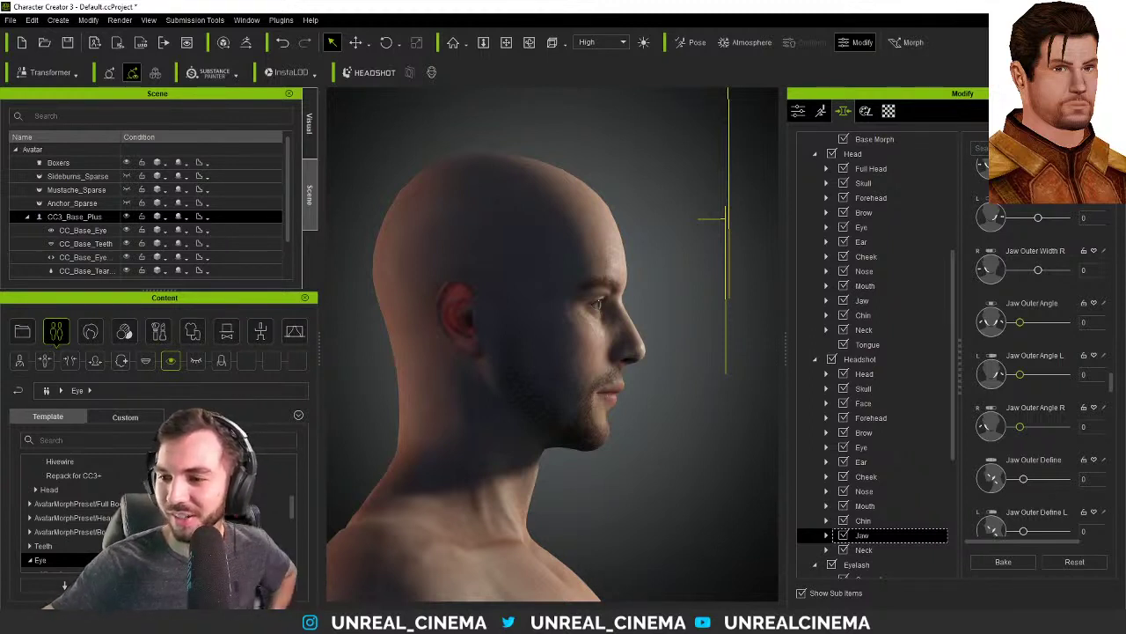
- Try the Face Heavy morph at 100 and -100 in the Head group's Full Head morphs, and return it to 0
scroll(880, 303, "up", 3)
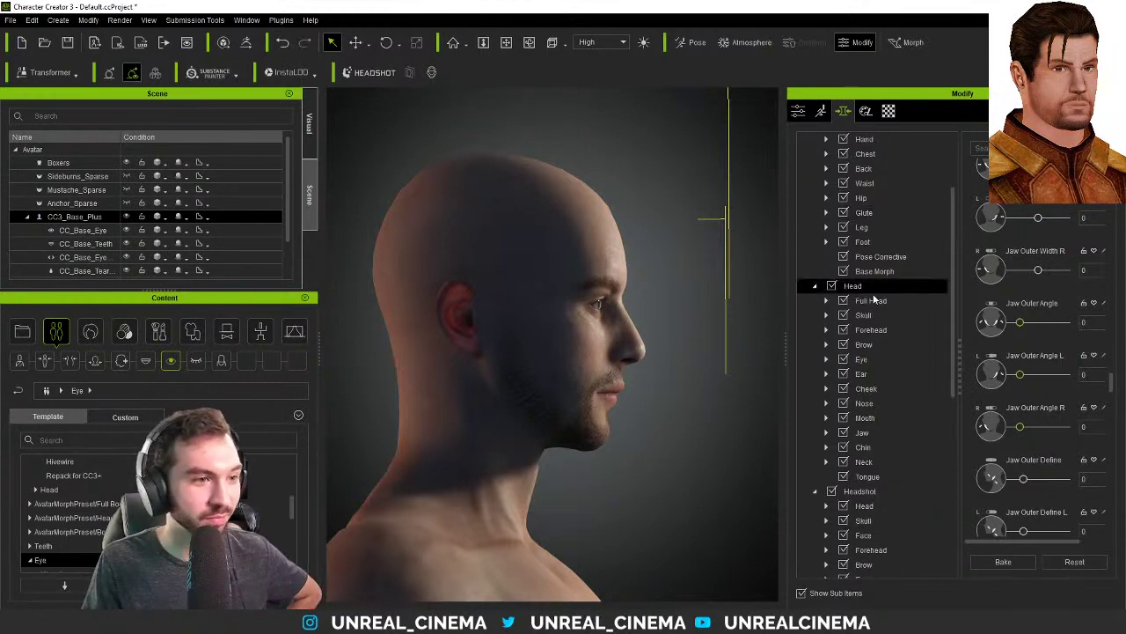
left_click(879, 302)
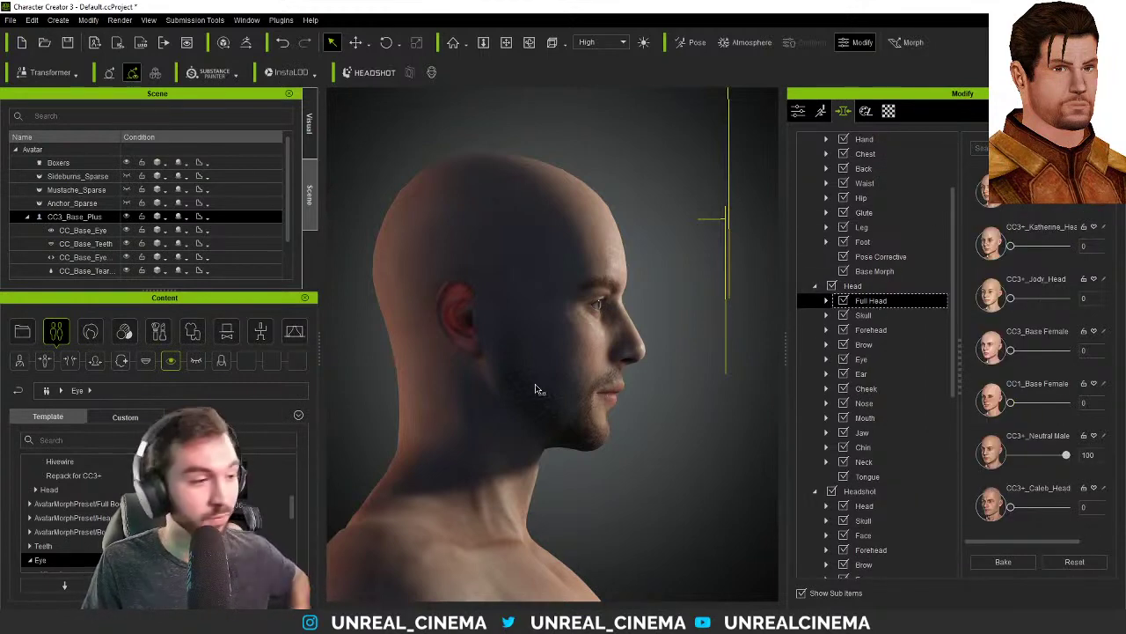
left_click_drag(671, 405, 380, 417)
scroll(1012, 400, "down", 6)
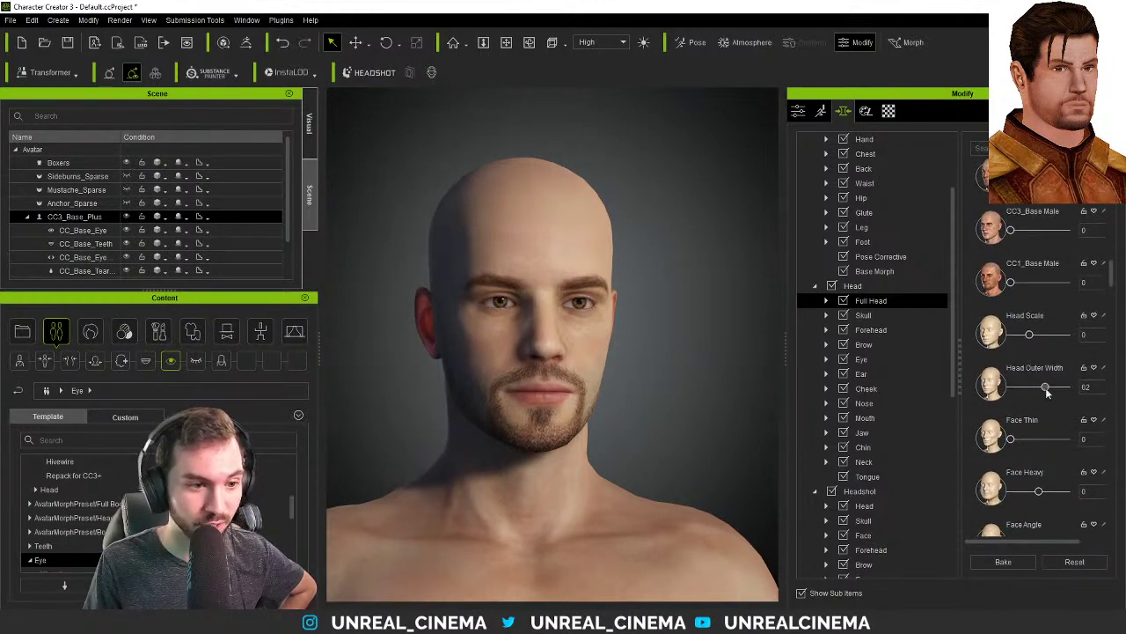
scroll(1047, 414, "down", 2)
left_click_drag(1053, 405, 1067, 404)
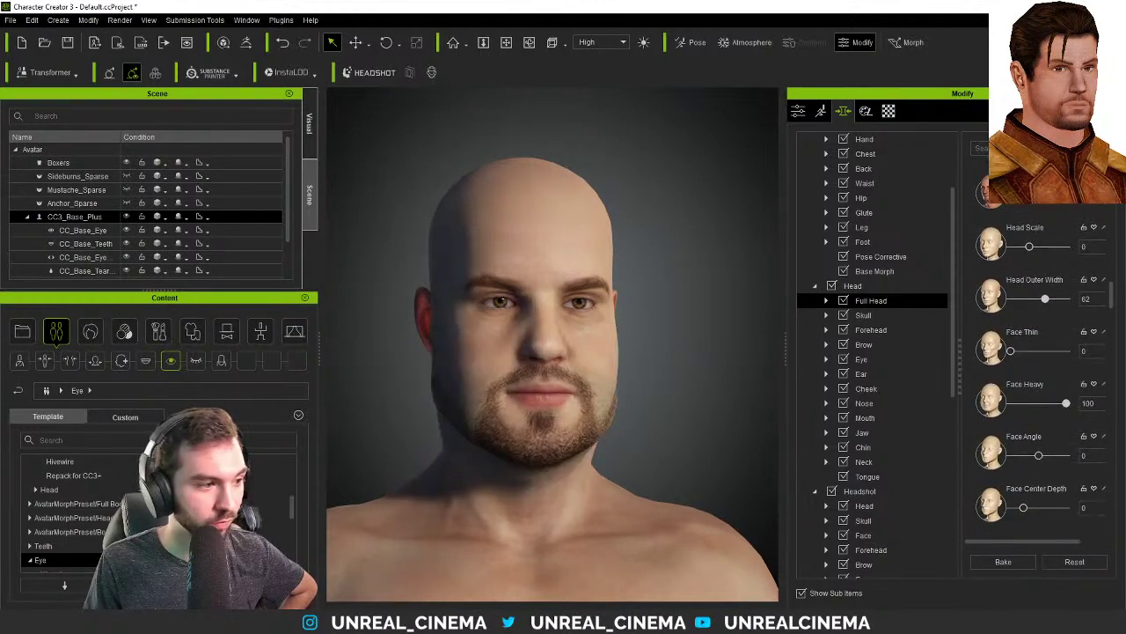
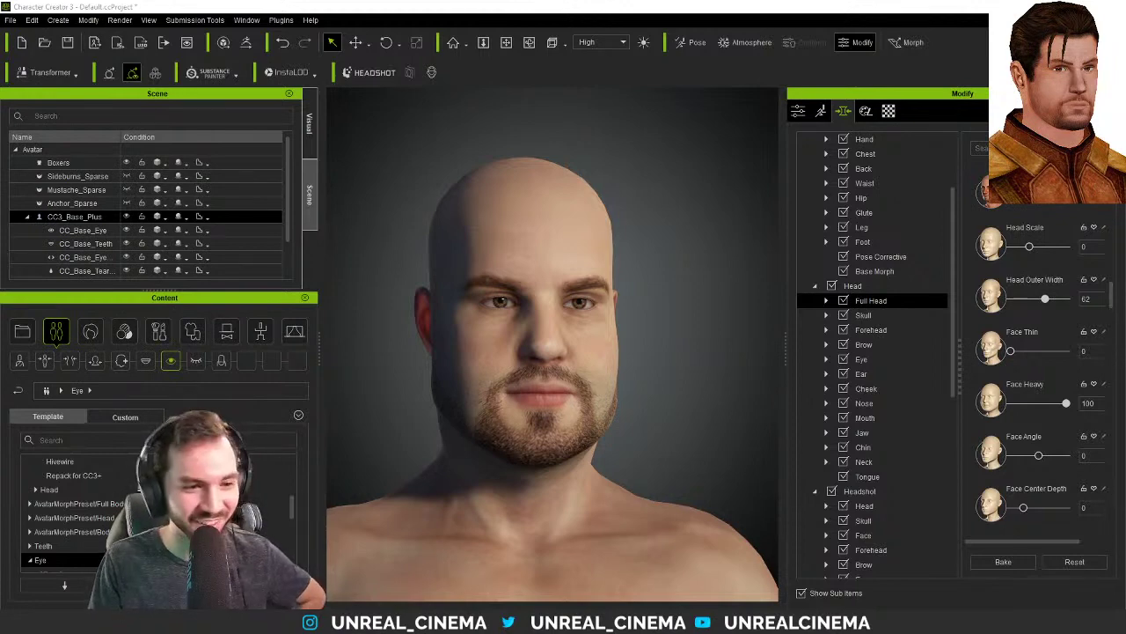
left_click_drag(1066, 404, 957, 407)
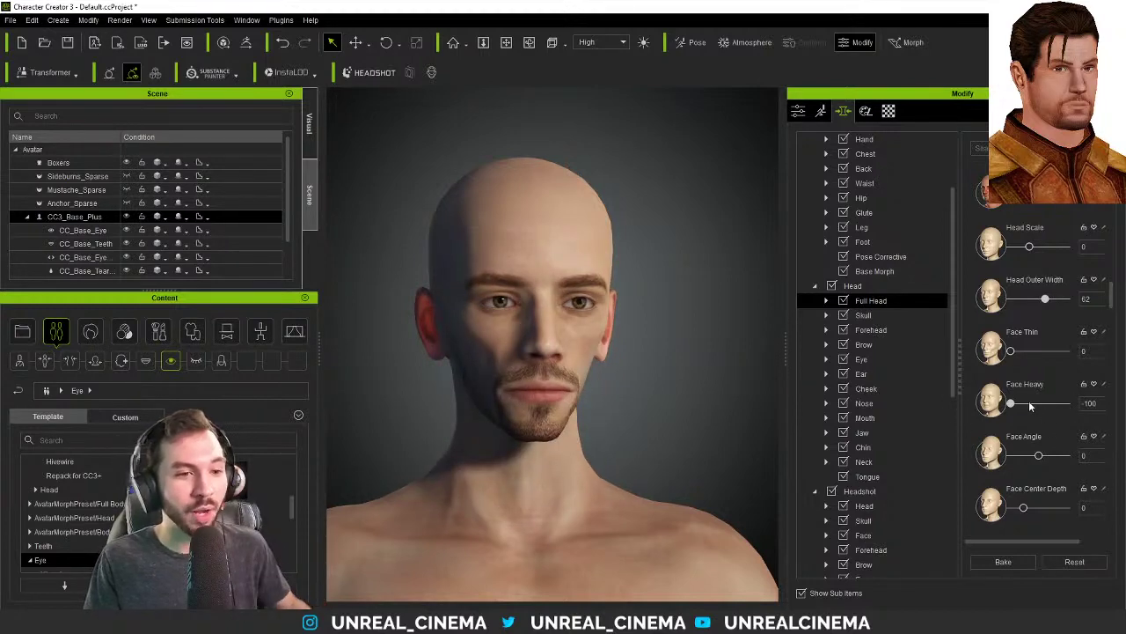
double_click(1089, 403)
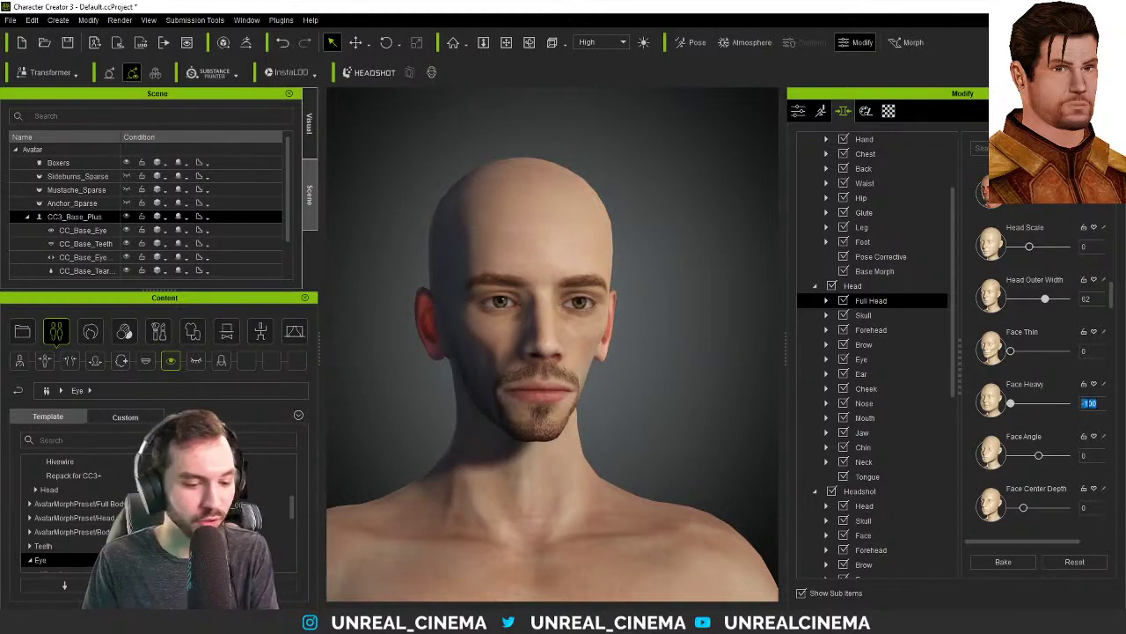
key("BackSpace")
type("0")
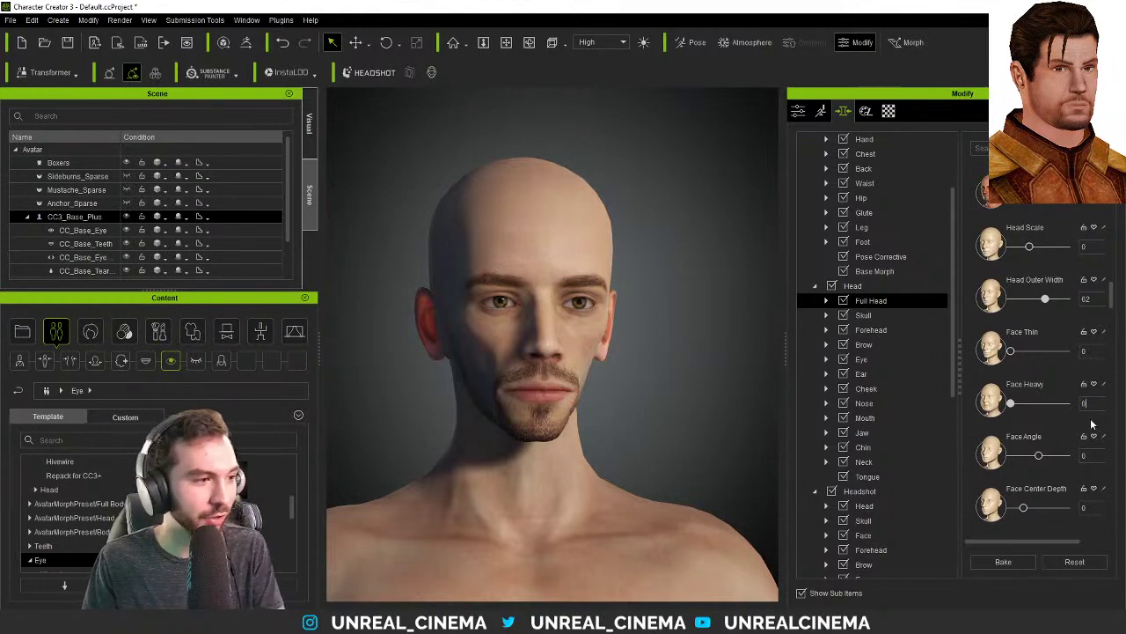
key("Return")
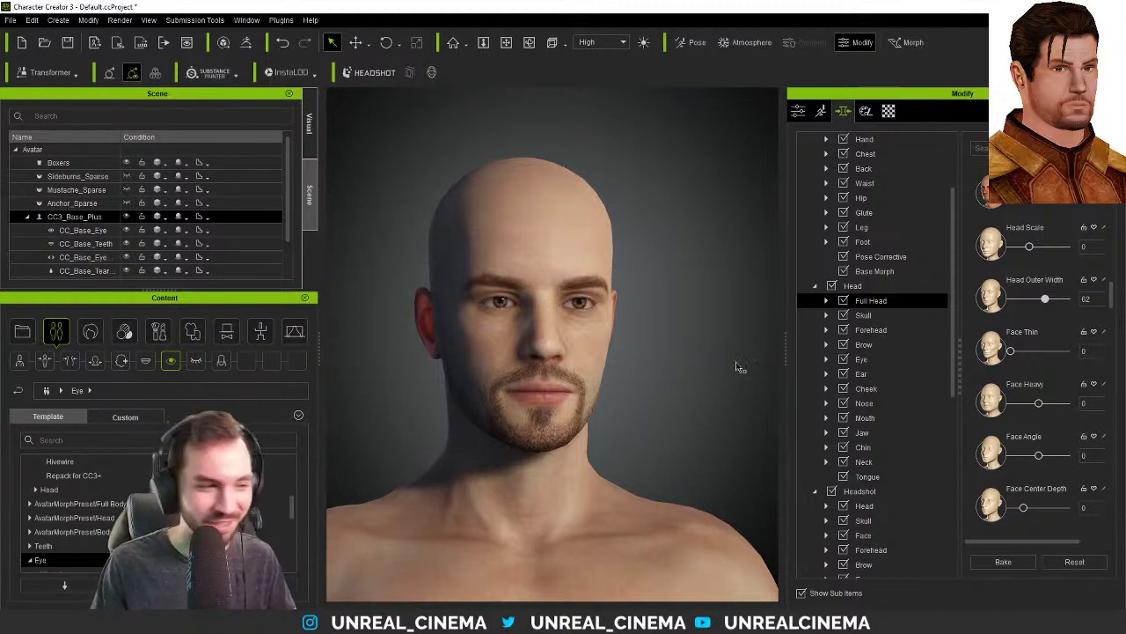
- Set Jaw Depth to 70 in the Headshot group's Jaw morphs, judging the jaw from the side
left_click_drag(710, 390, 655, 380)
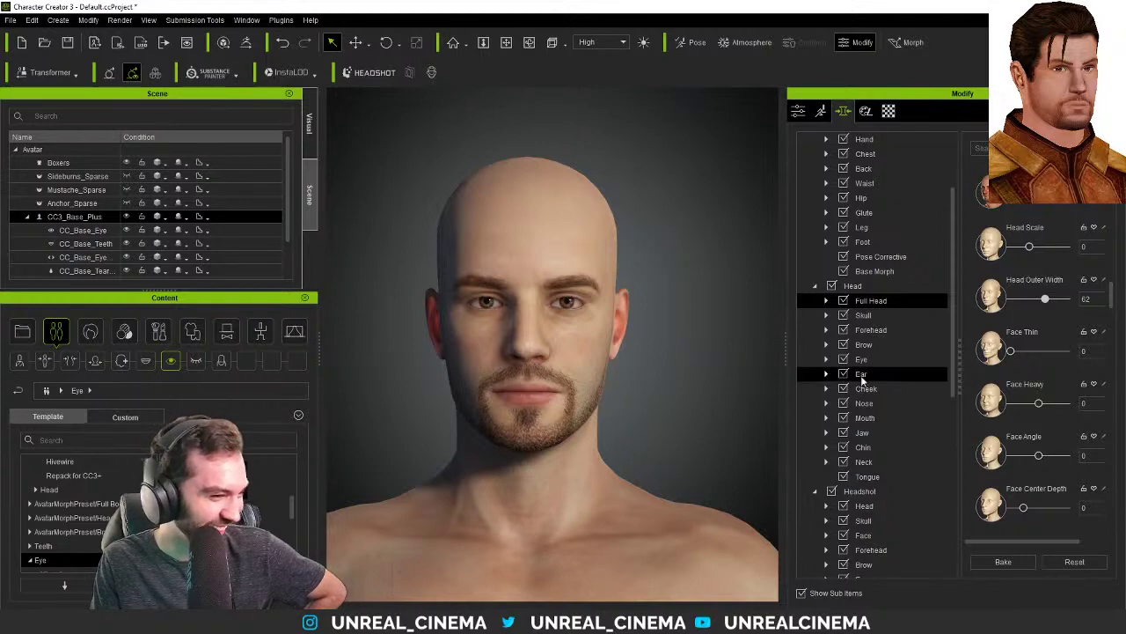
left_click(867, 432)
scroll(871, 440, "down", 4)
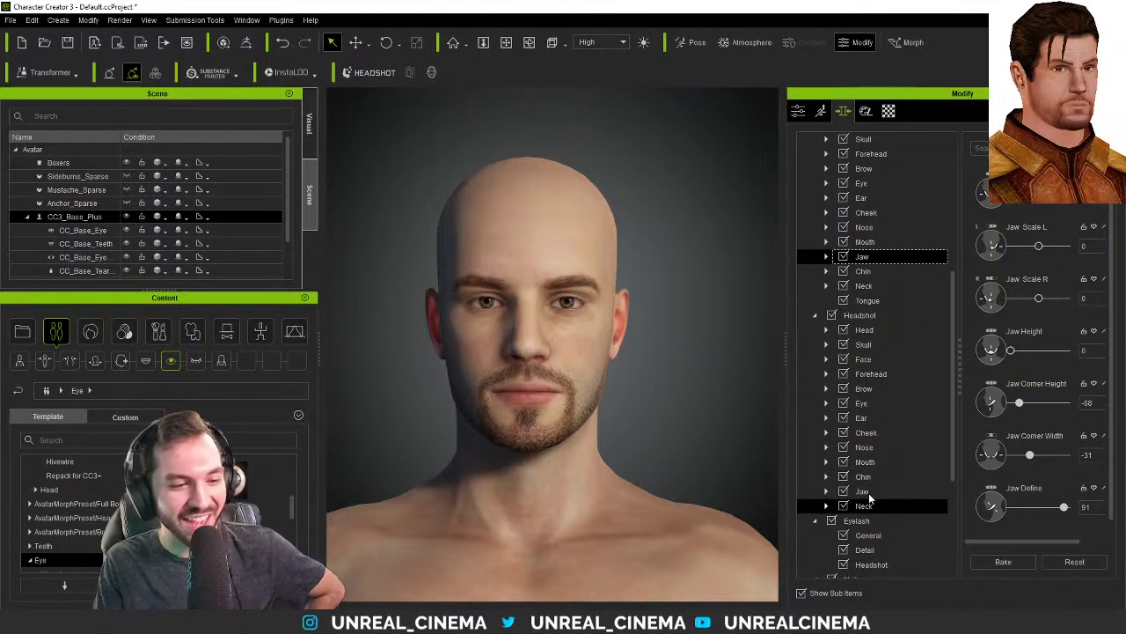
left_click(864, 491)
right_click_drag(408, 410, 760, 415)
left_click(1052, 454)
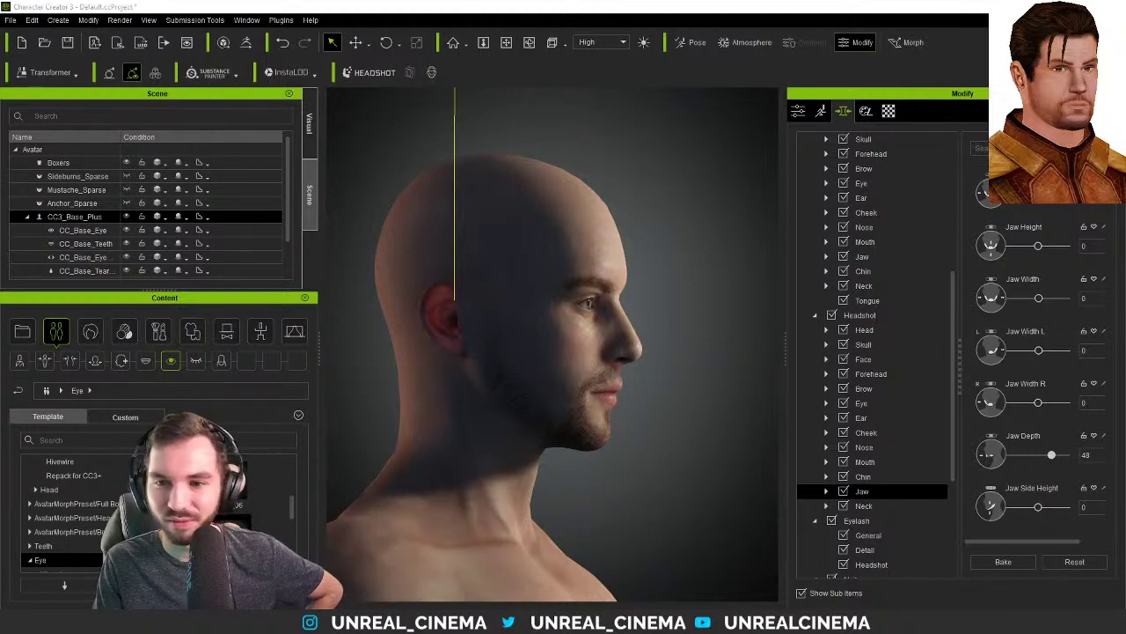
left_click_drag(1051, 454, 1058, 454)
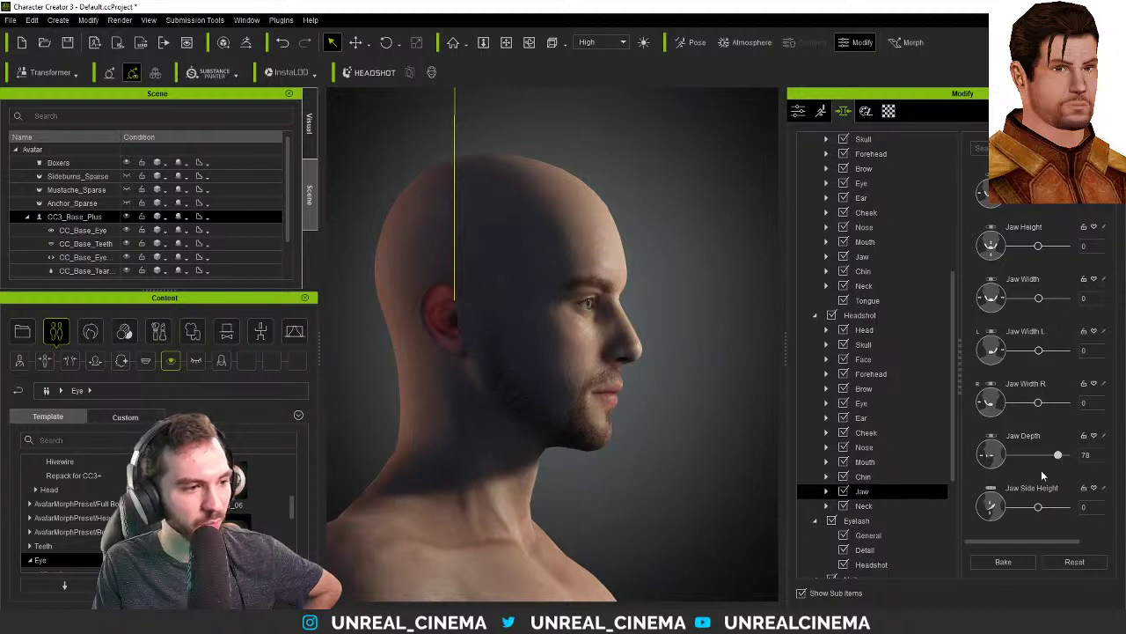
- Examine the head in both profiles and from the front against the Carth reference images, checking which facial areas still need morphing
right_click_drag(523, 453, 591, 454)
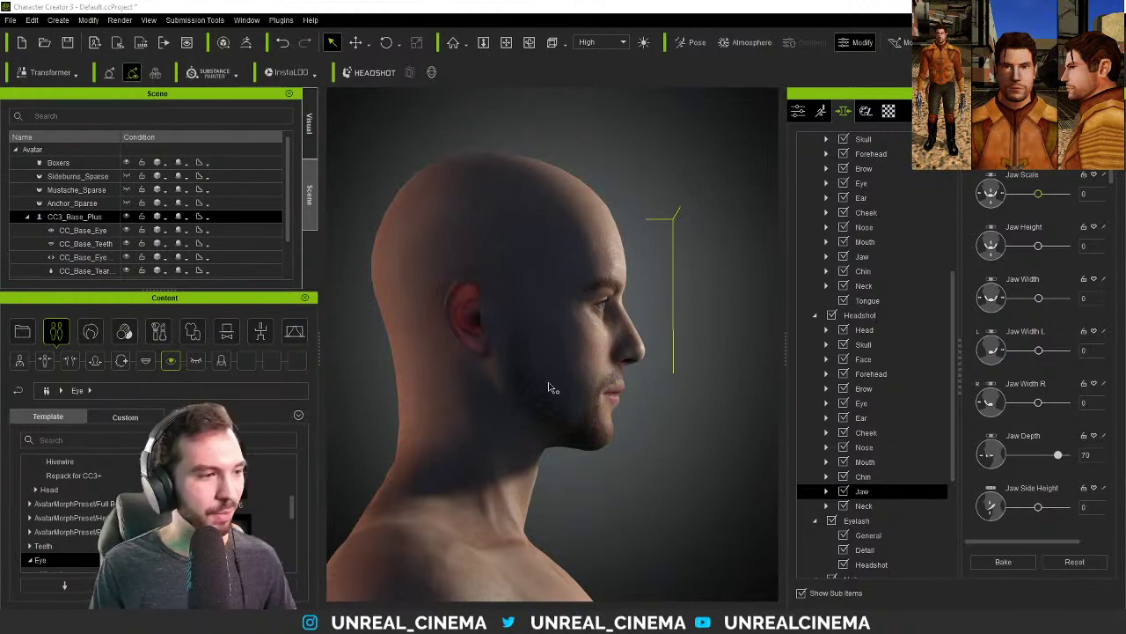
right_click_drag(550, 387, 443, 372)
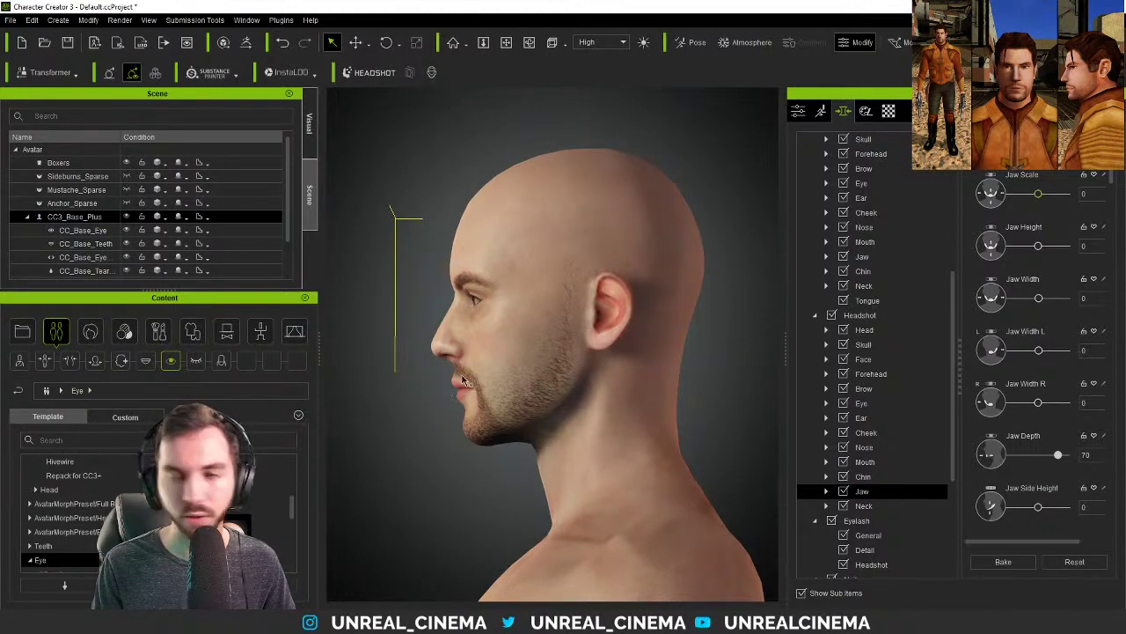
right_click_drag(453, 394, 668, 371)
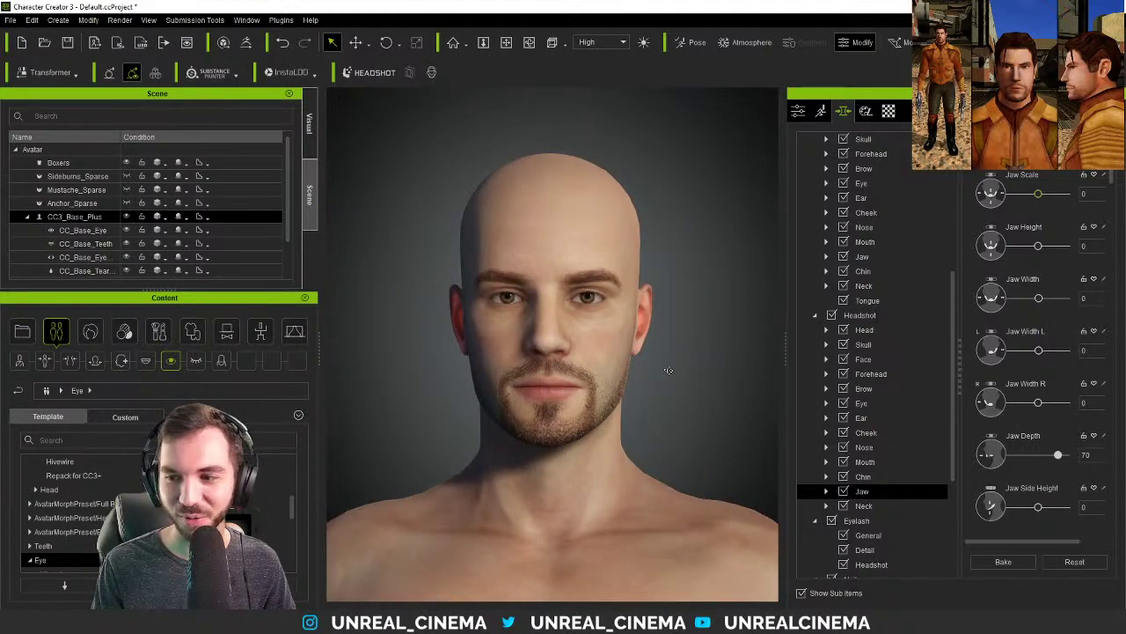
right_click_drag(656, 388, 664, 384)
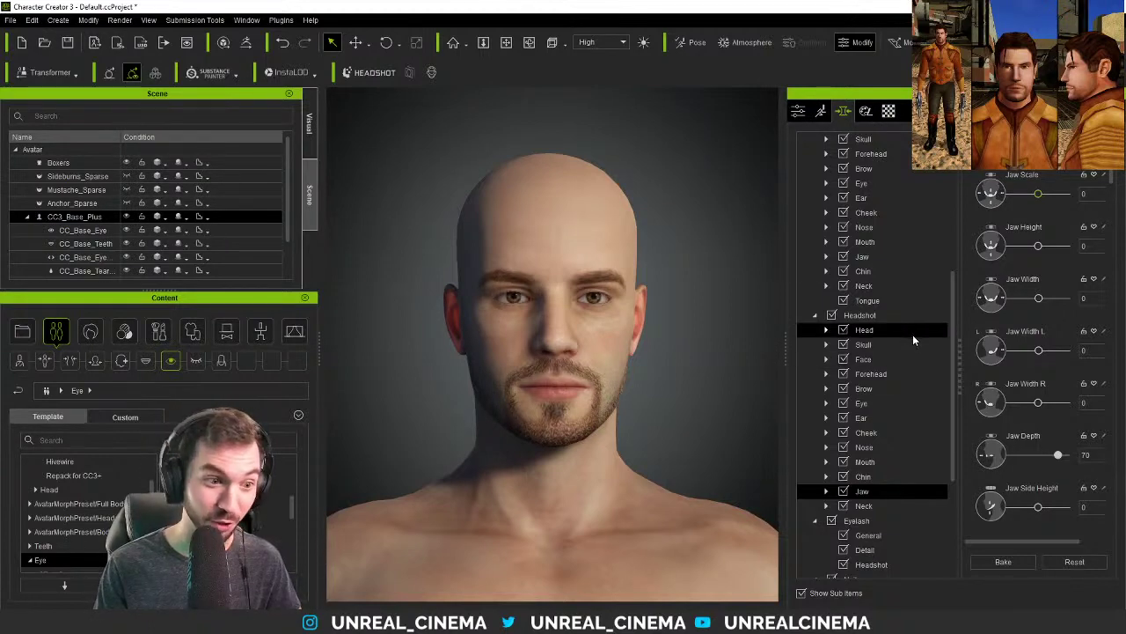
scroll(1004, 392, "down", 3)
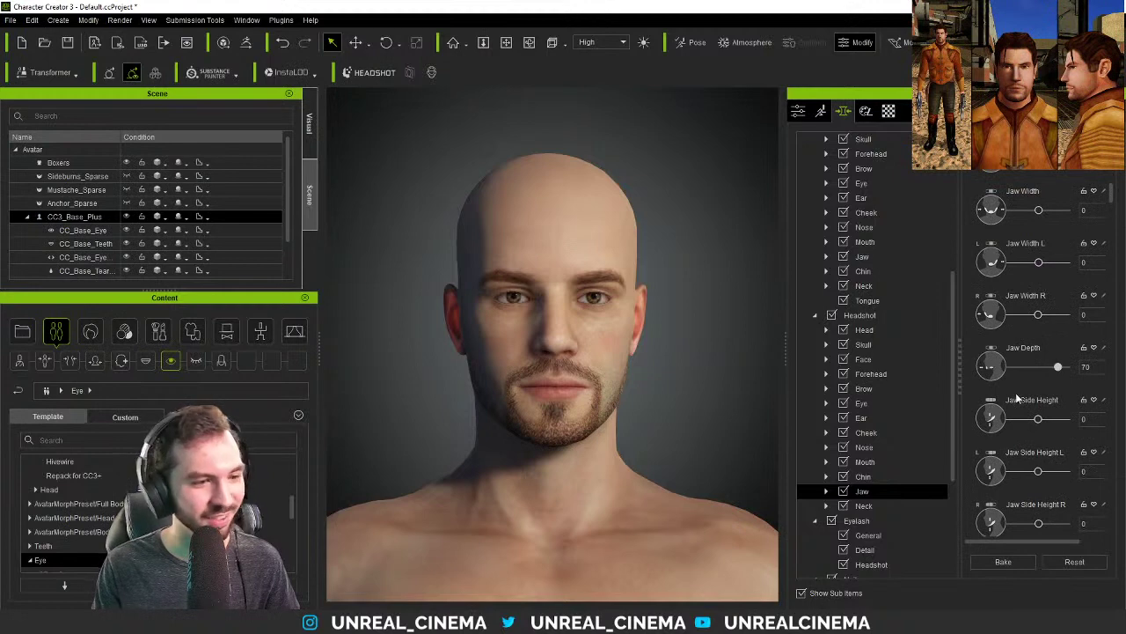
mouse_move(699, 377)
right_mouse_down()
mouse_move(674, 372)
mouse_move(695, 378)
right_mouse_up()
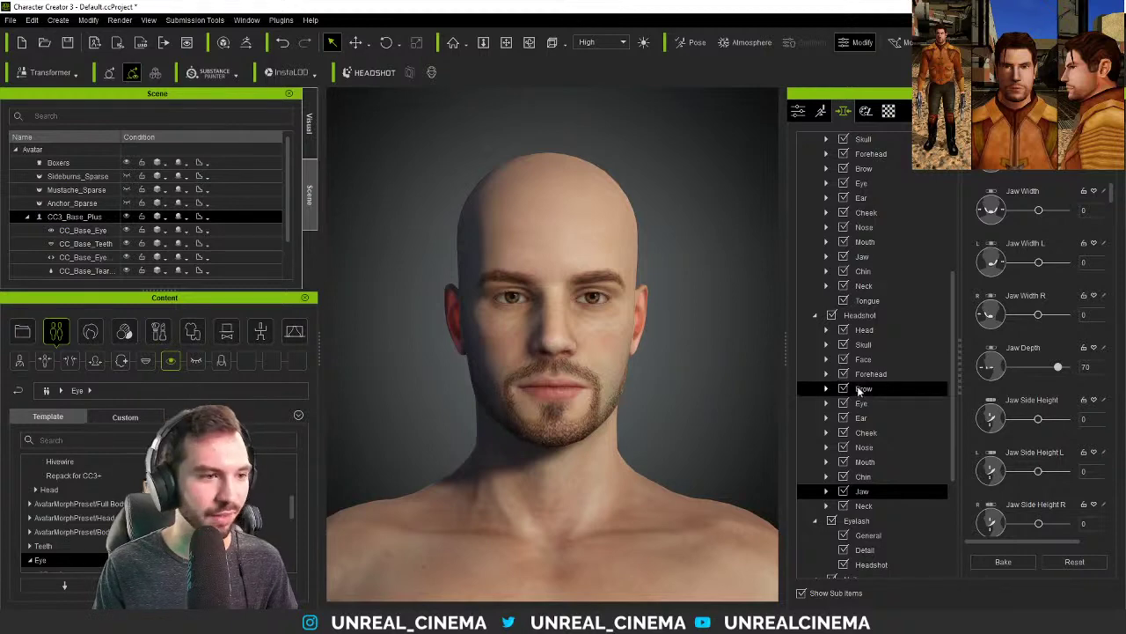
scroll(869, 348, "up", 3)
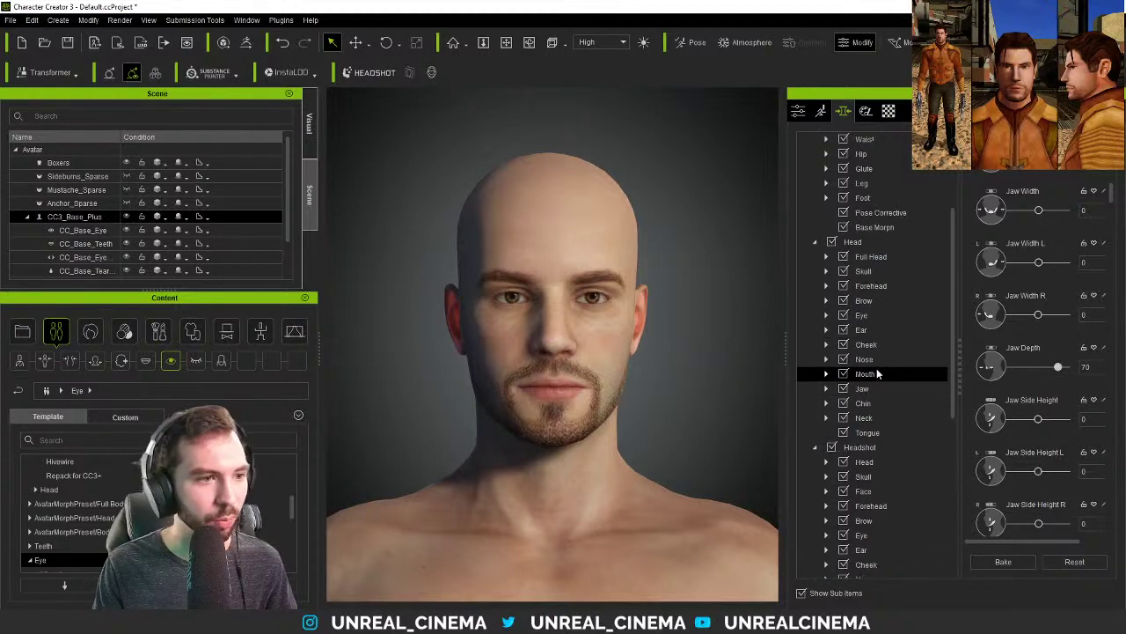
scroll(876, 349, "down", 3)
right_click_drag(694, 404, 671, 393)
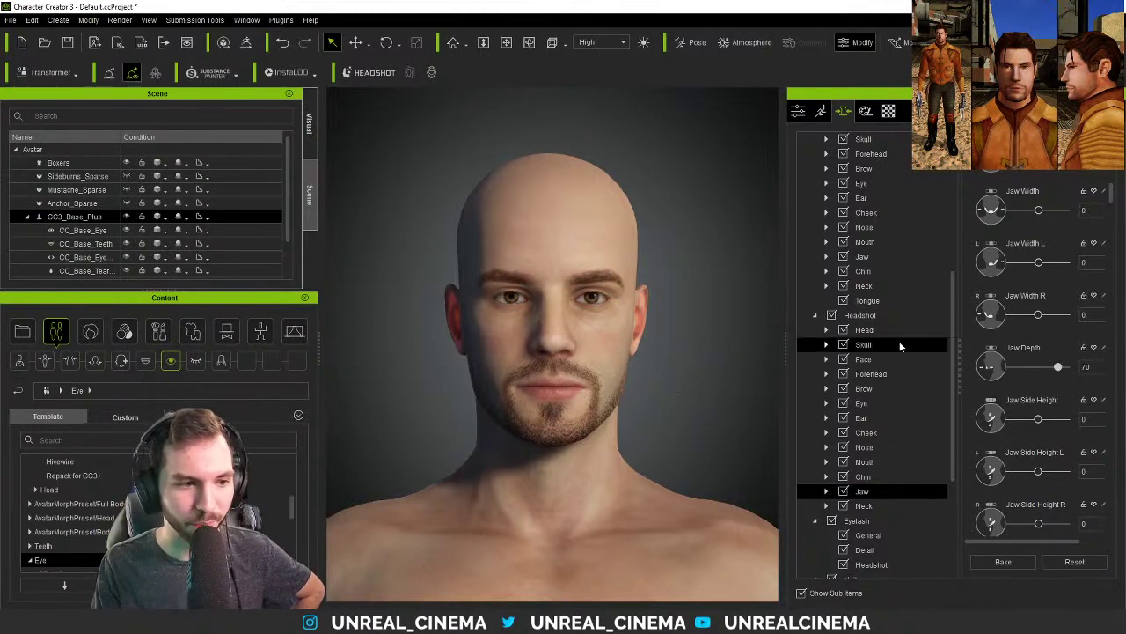
- Set Brow Angle to 40 in the Brow morphs of the Head group
scroll(867, 317, "up", 2)
left_click(867, 256)
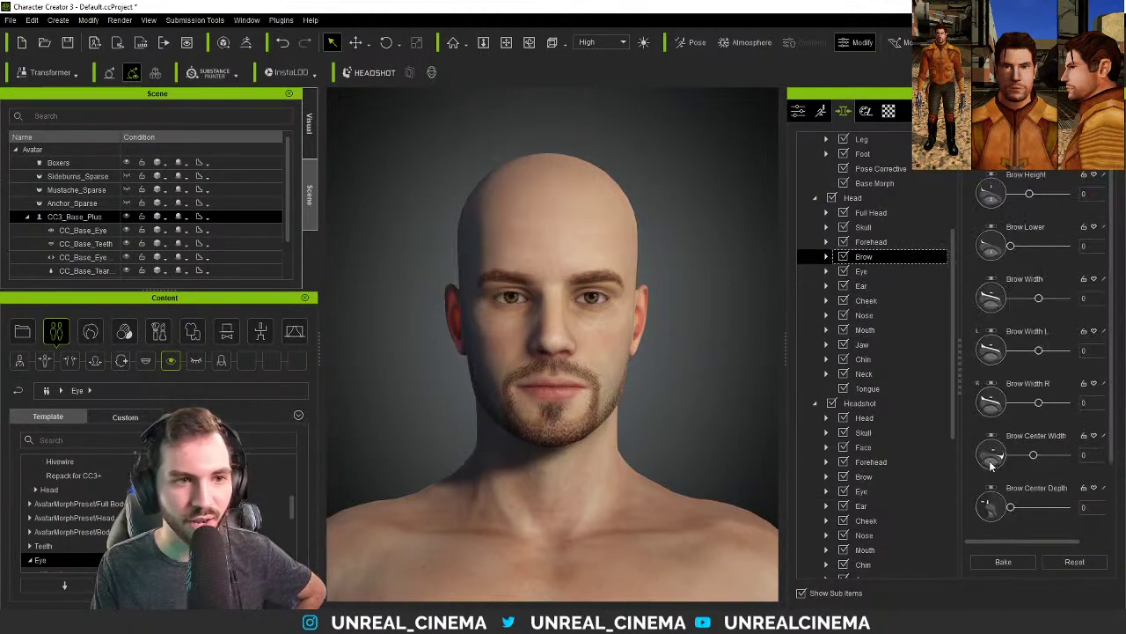
scroll(985, 400, "down", 5)
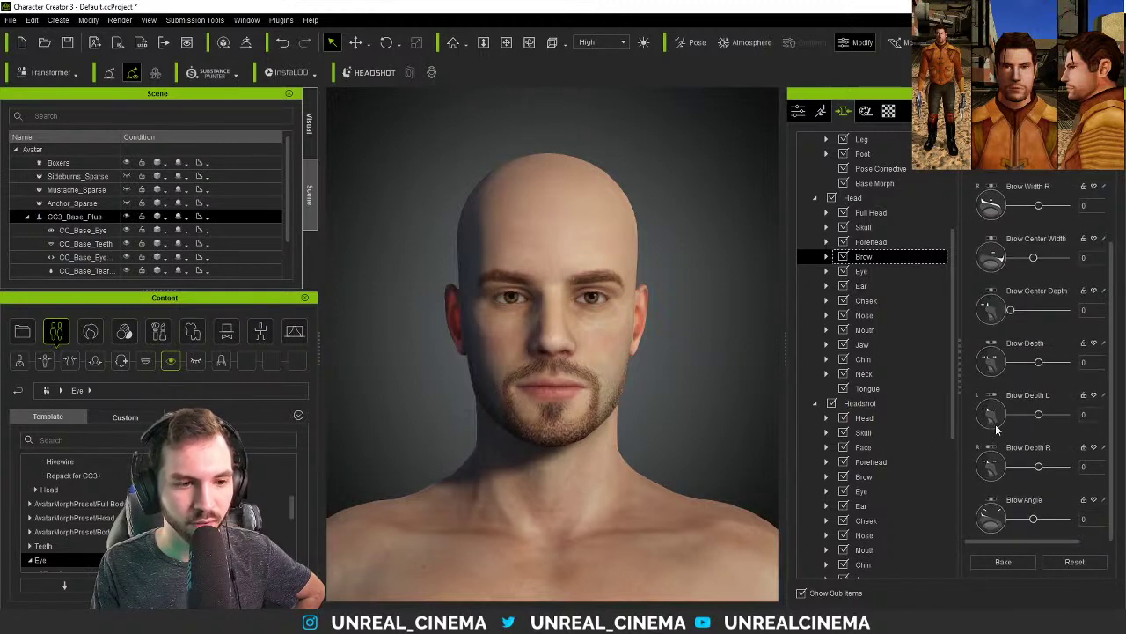
left_click(1034, 518)
mouse_move(1060, 520)
left_mouse_down()
mouse_move(1031, 520)
mouse_move(1046, 520)
left_mouse_up()
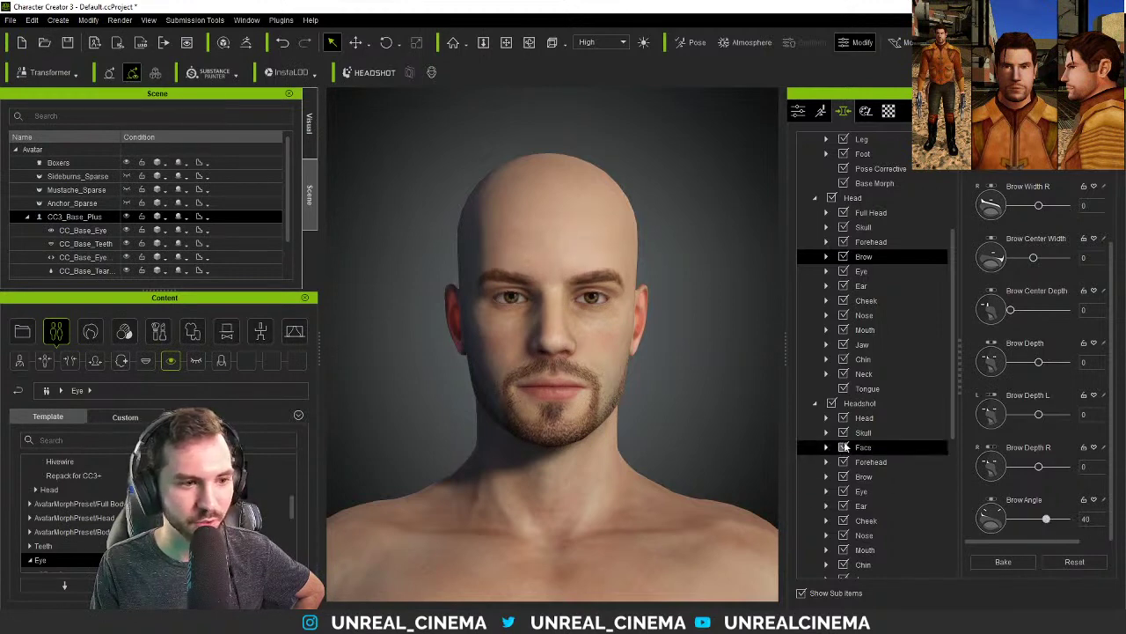
- Set Brow Curve to -66 in the Brow morphs of the Headshot group
scroll(871, 403, "down", 2)
left_click(875, 398)
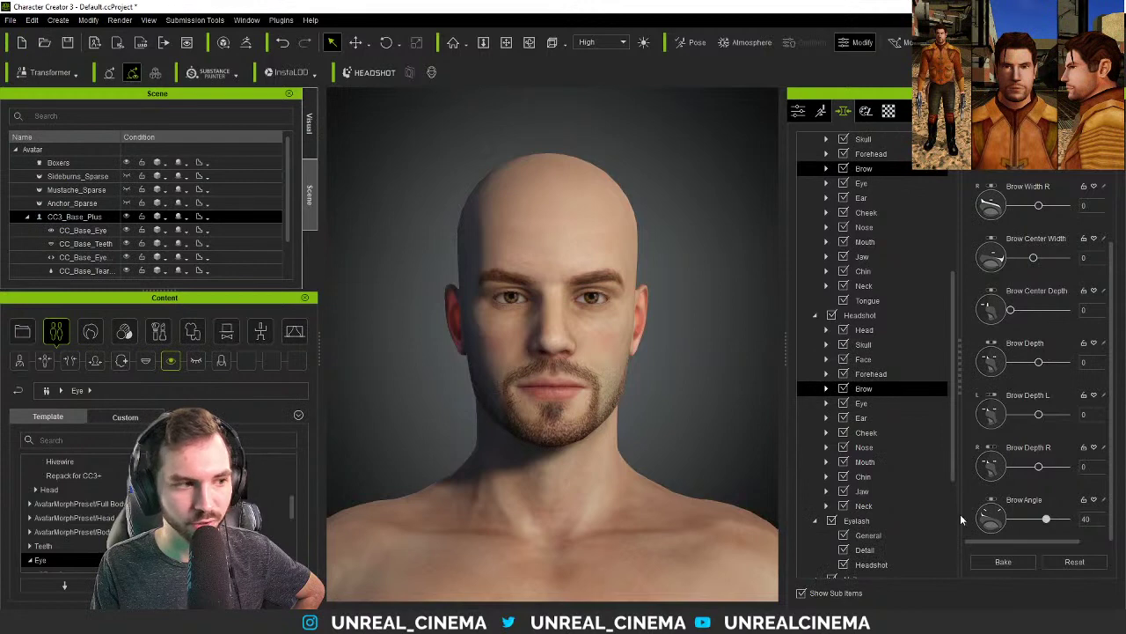
scroll(985, 335, "down", 5)
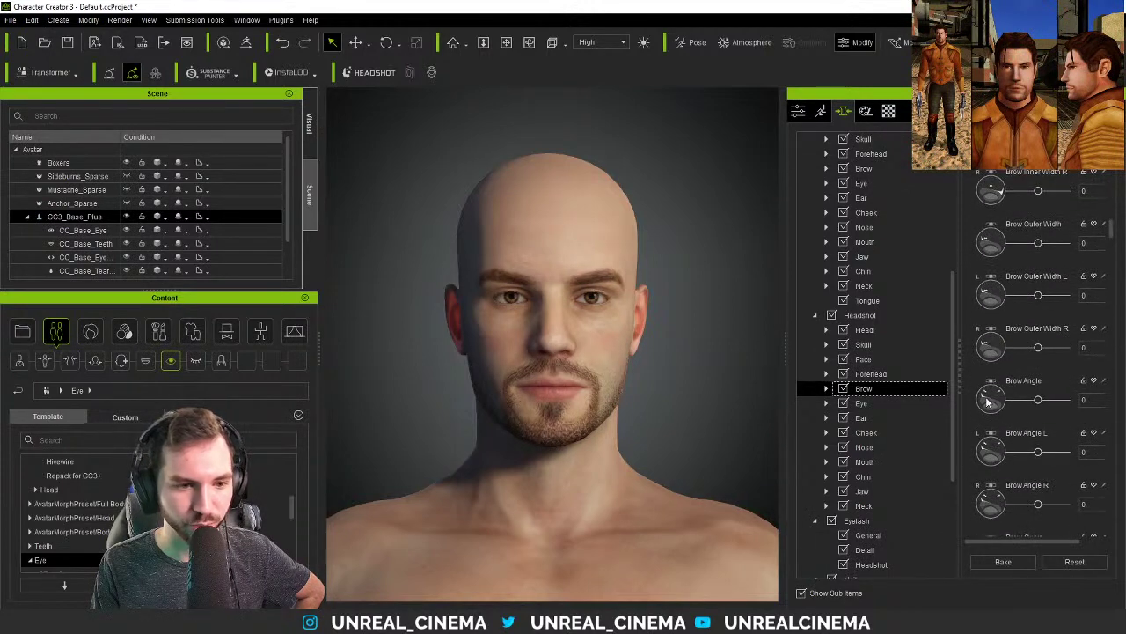
scroll(995, 407, "down", 2)
left_click(1042, 469)
mouse_move(1042, 473)
left_mouse_down()
mouse_move(1013, 471)
mouse_move(1024, 471)
left_mouse_up()
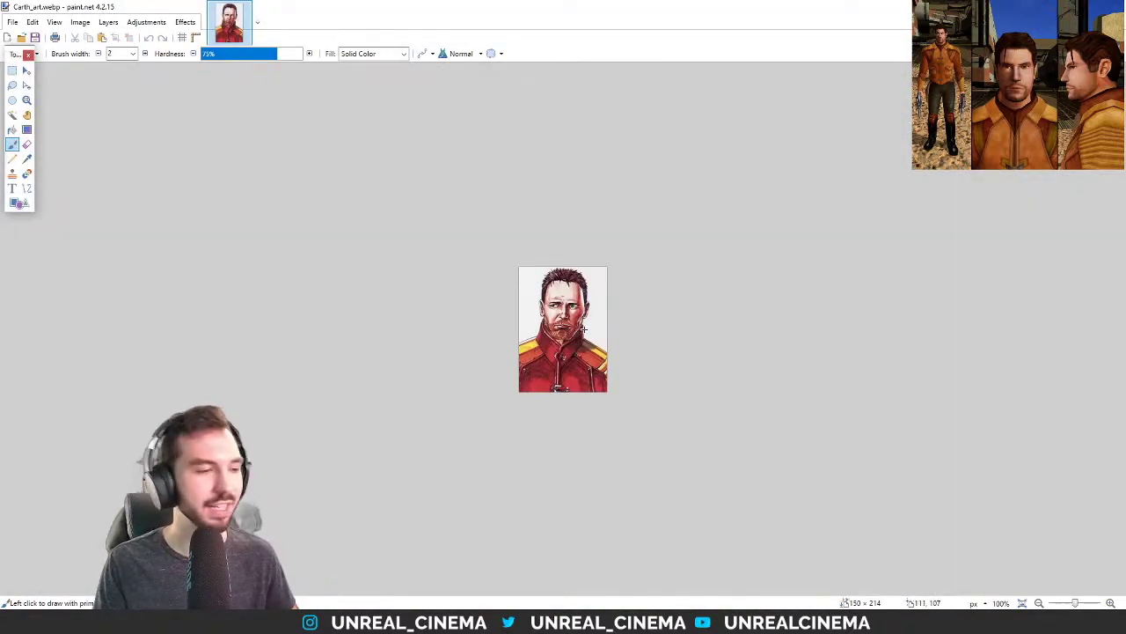
- Switch to paint.net and enlarge the Carth_art.webp portrait to study the reference face
scroll(579, 330, "up", 5, "ctrl")
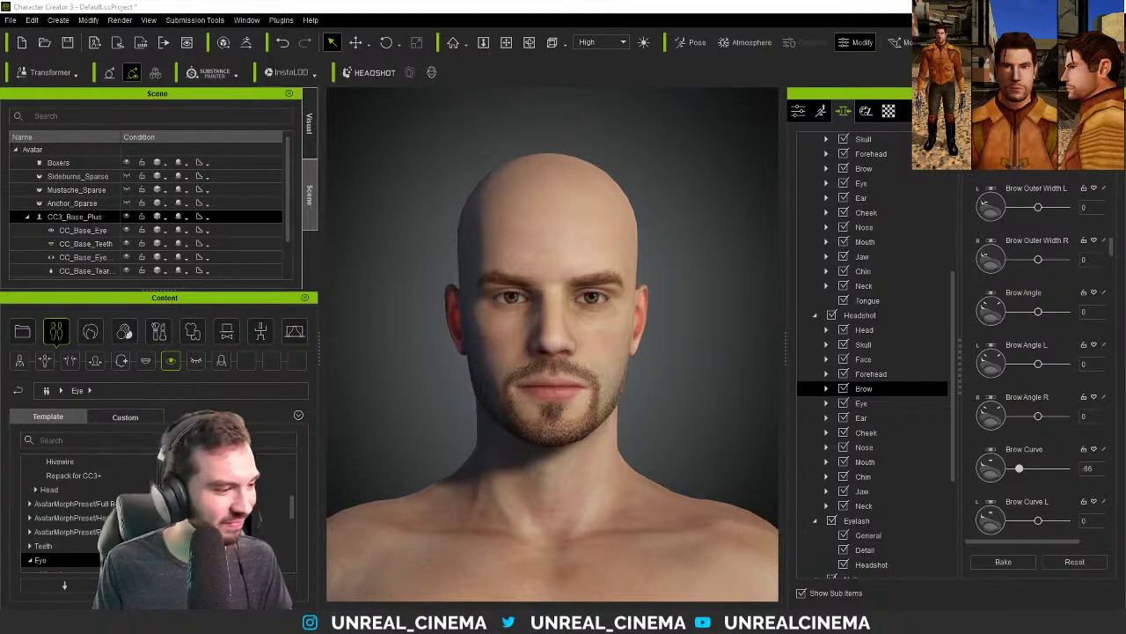
mouse_move(449, 598)
left_click(486, 574)
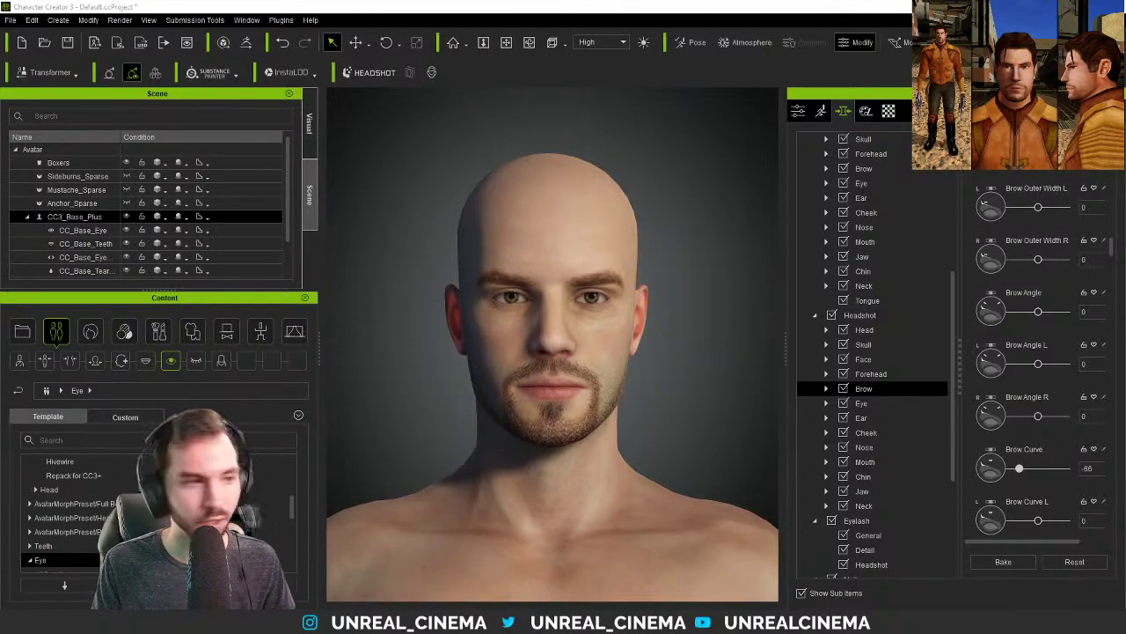
- Set Eyes Outer Width to 20 in the Eye morphs of the Head group
scroll(878, 351, "up", 1)
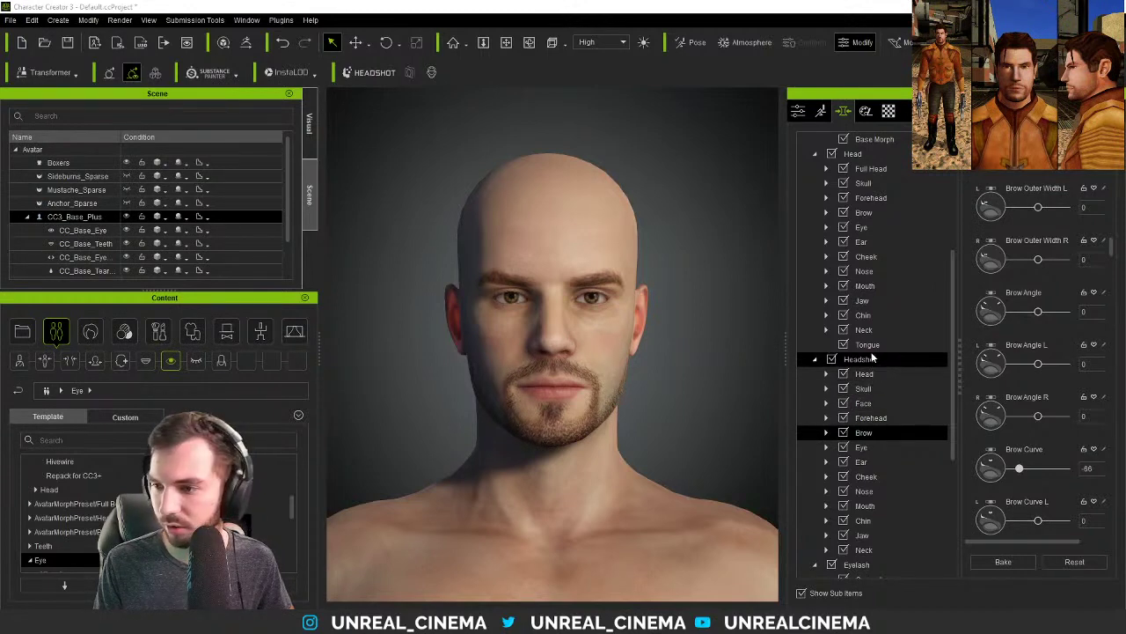
scroll(876, 312, "up", 1)
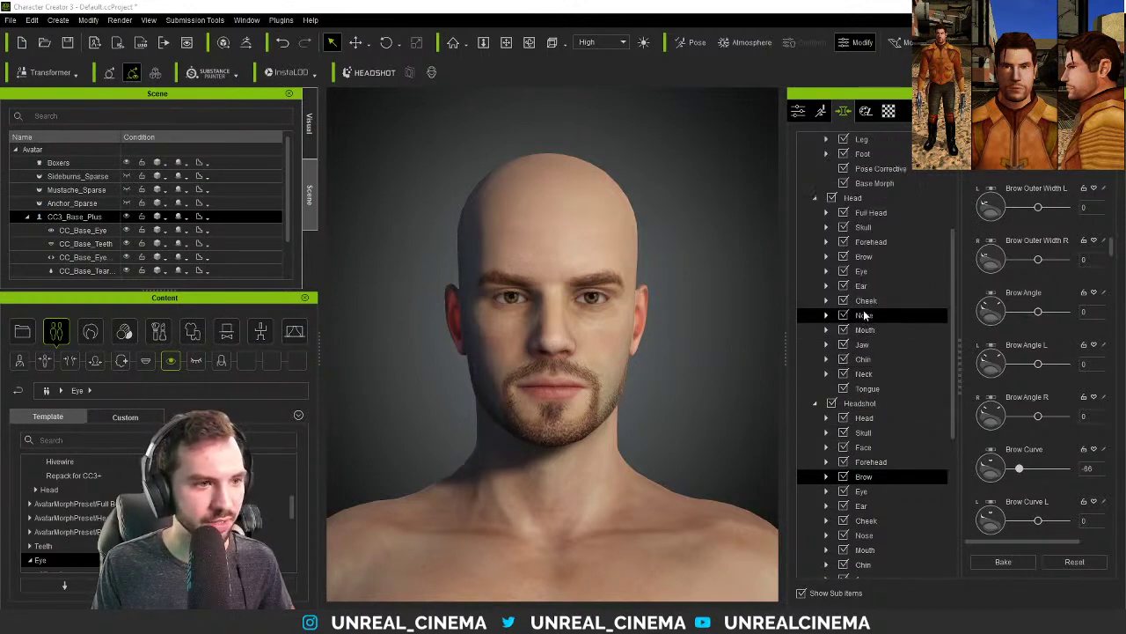
left_click(879, 271)
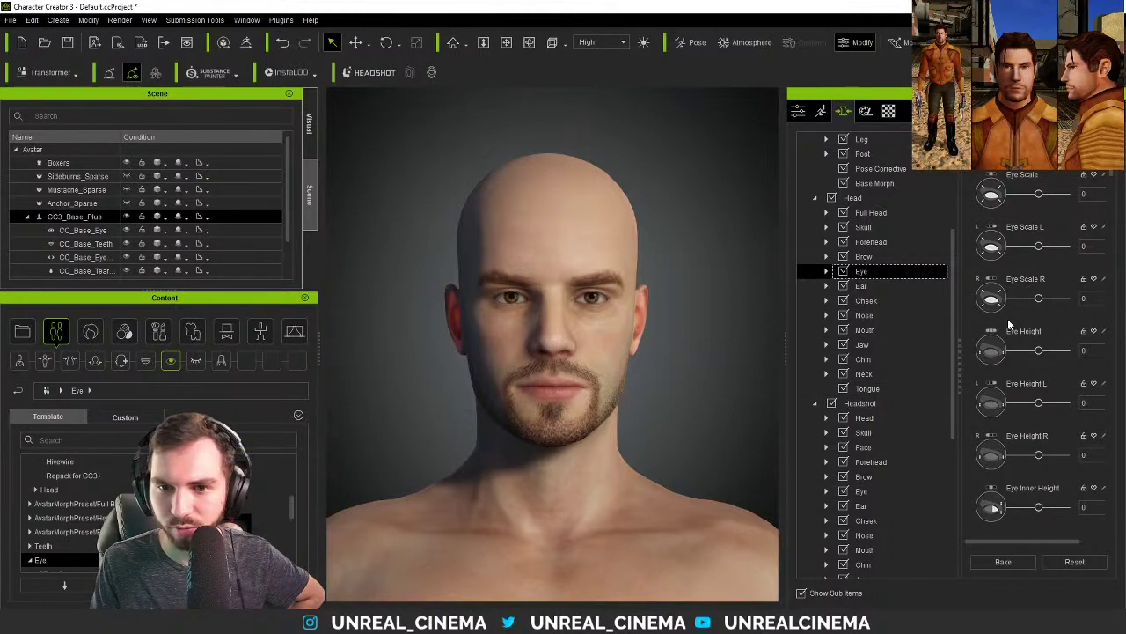
scroll(1010, 326, "down", 3)
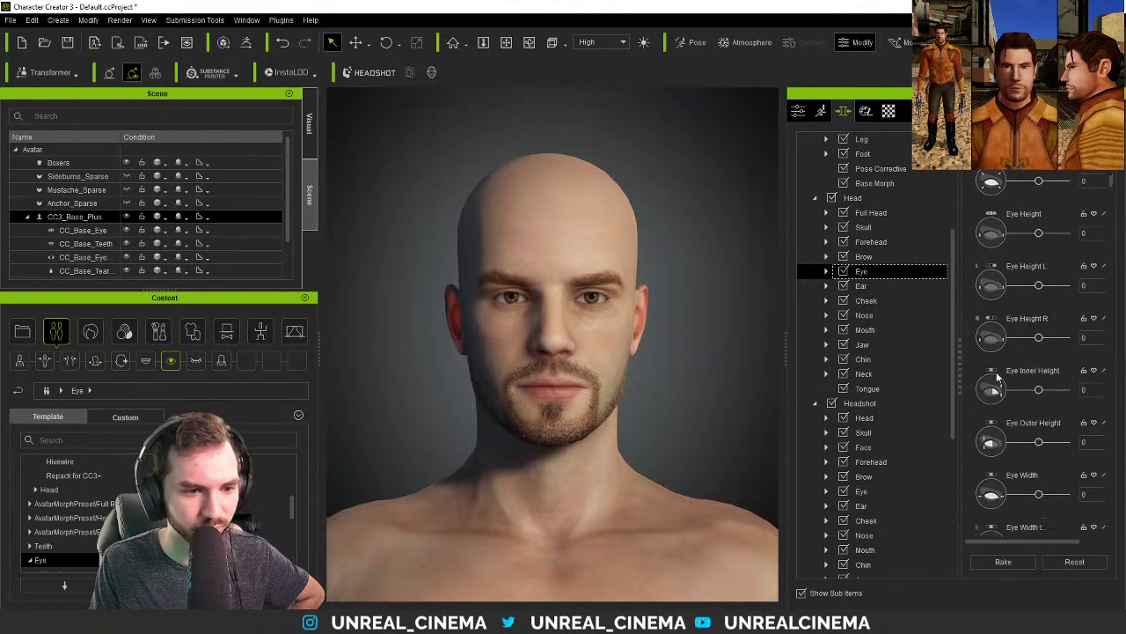
scroll(997, 376, "up", 2)
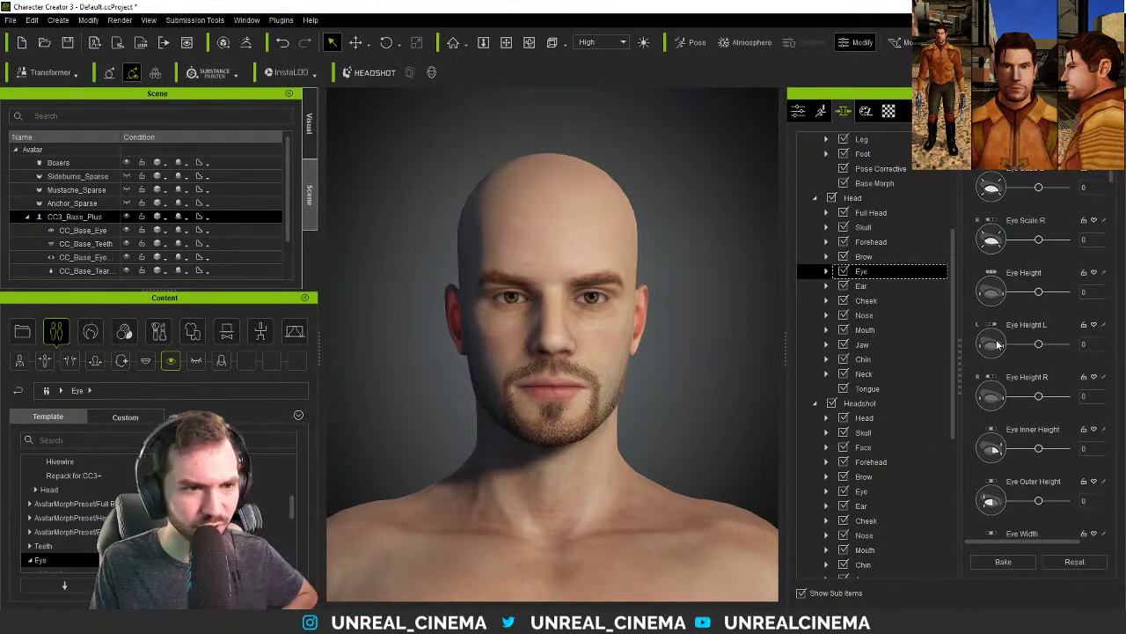
scroll(997, 348, "down", 4)
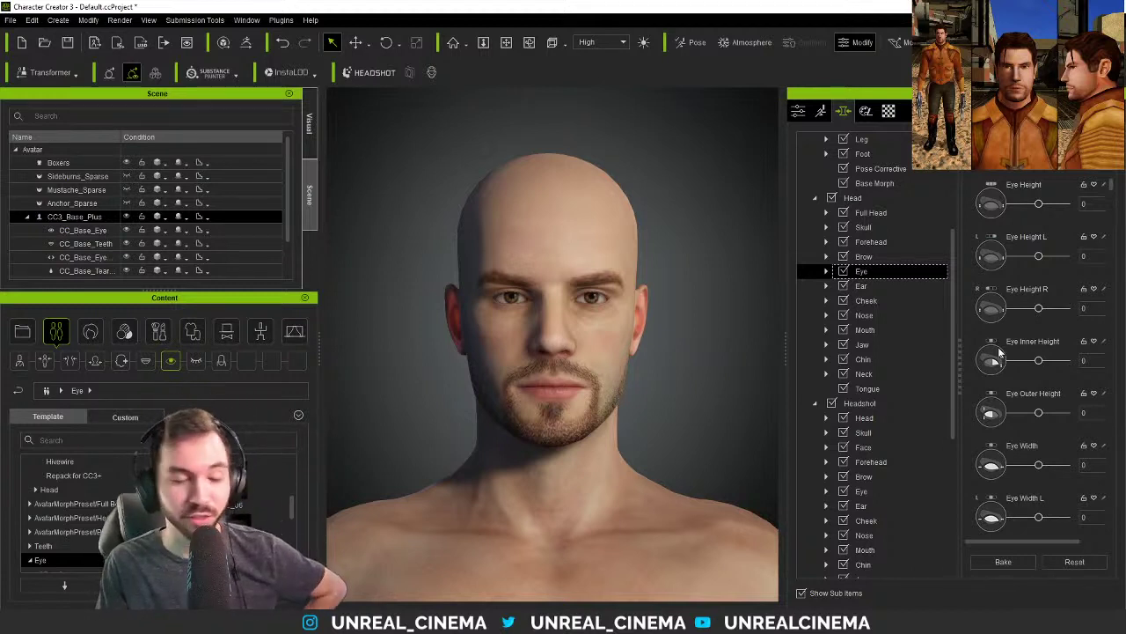
scroll(985, 417, "down", 3)
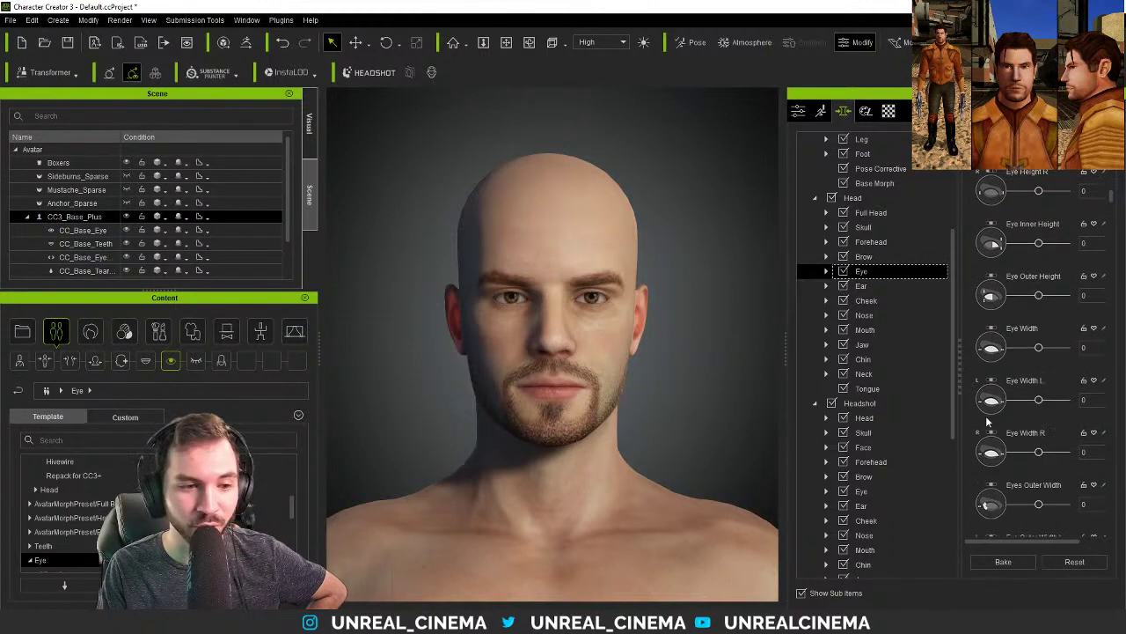
scroll(1003, 413, "down", 1)
left_click_drag(1024, 475, 1044, 477)
- Look through the remaining Eye morphs of the Head group and the Eye morphs of the Headshot group for suitable eye-shape controls
scroll(1002, 482, "down", 3)
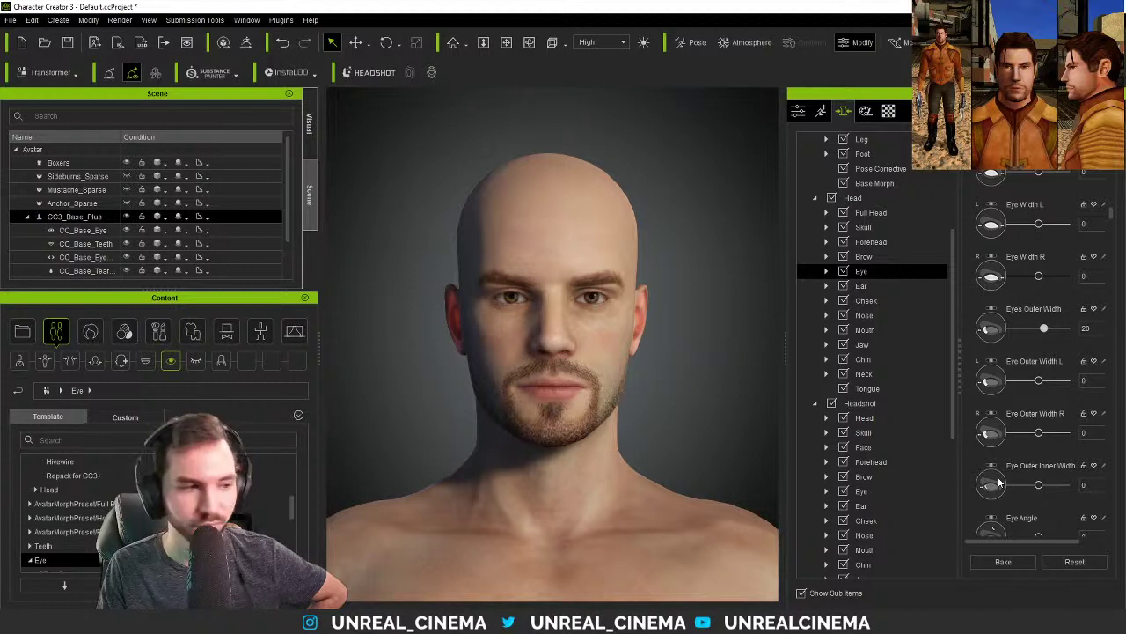
scroll(997, 473, "down", 3)
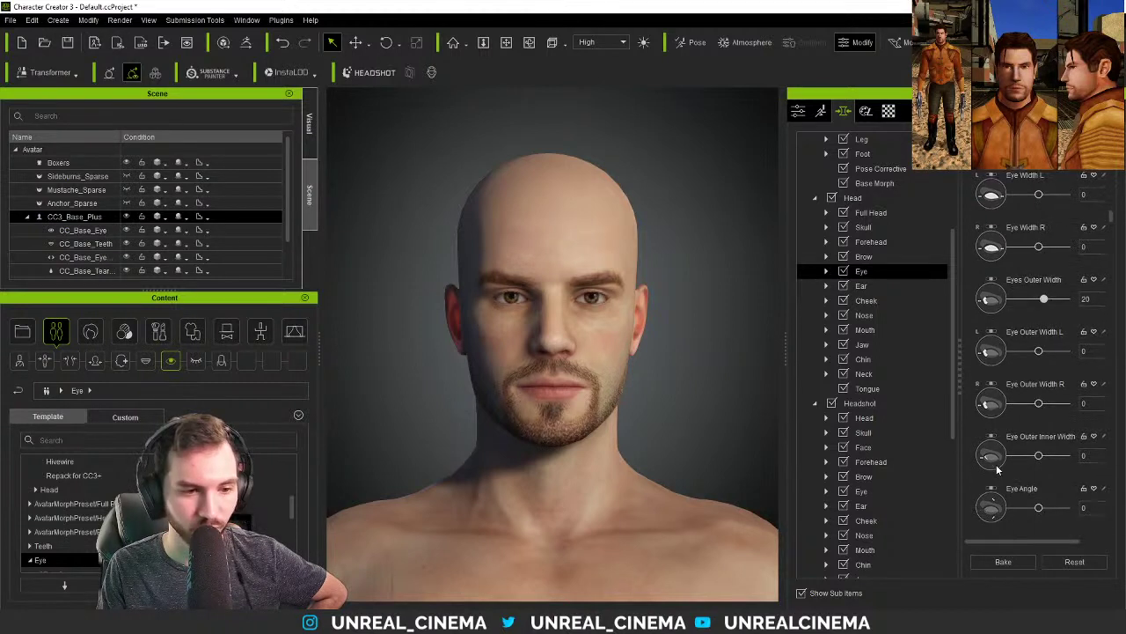
scroll(997, 471, "down", 3)
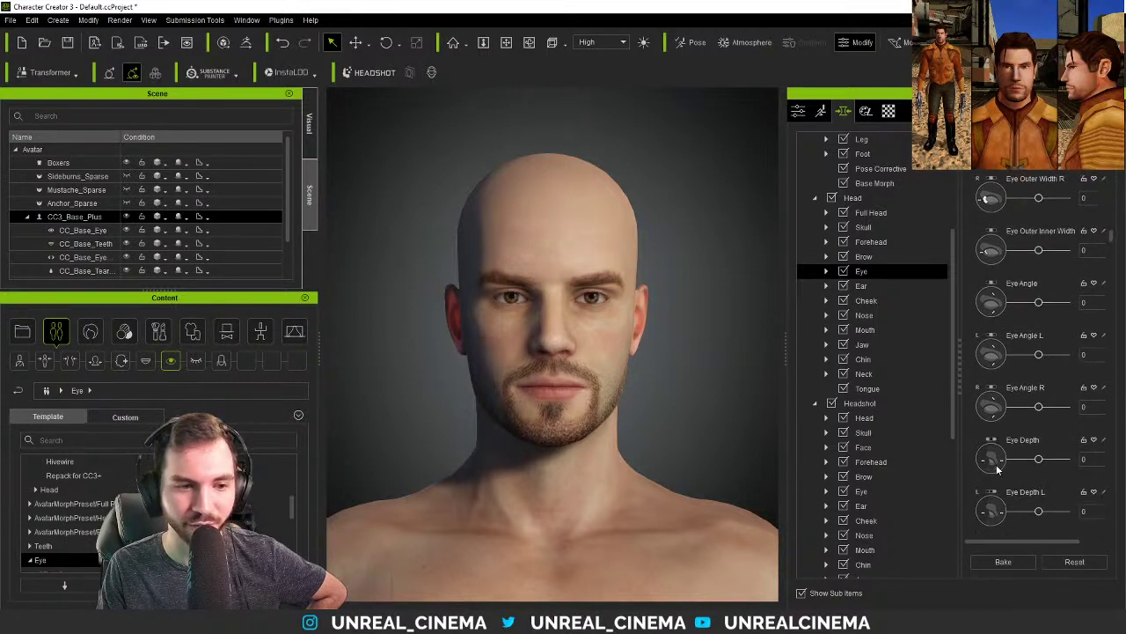
scroll(997, 468, "down", 10)
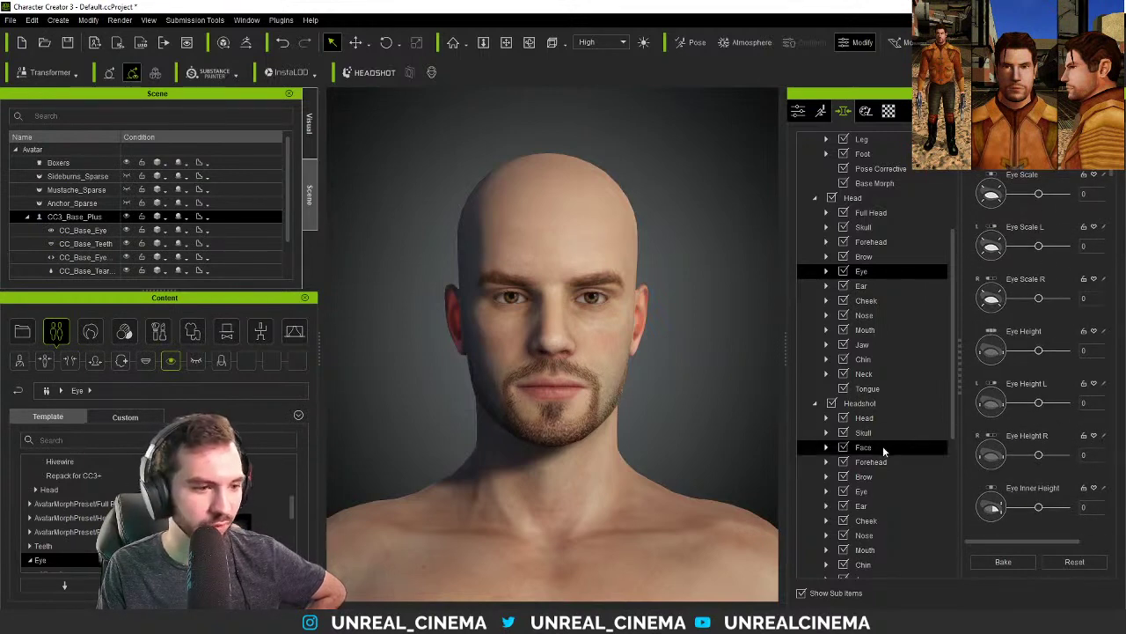
scroll(884, 445, "down", 2)
left_click(875, 403)
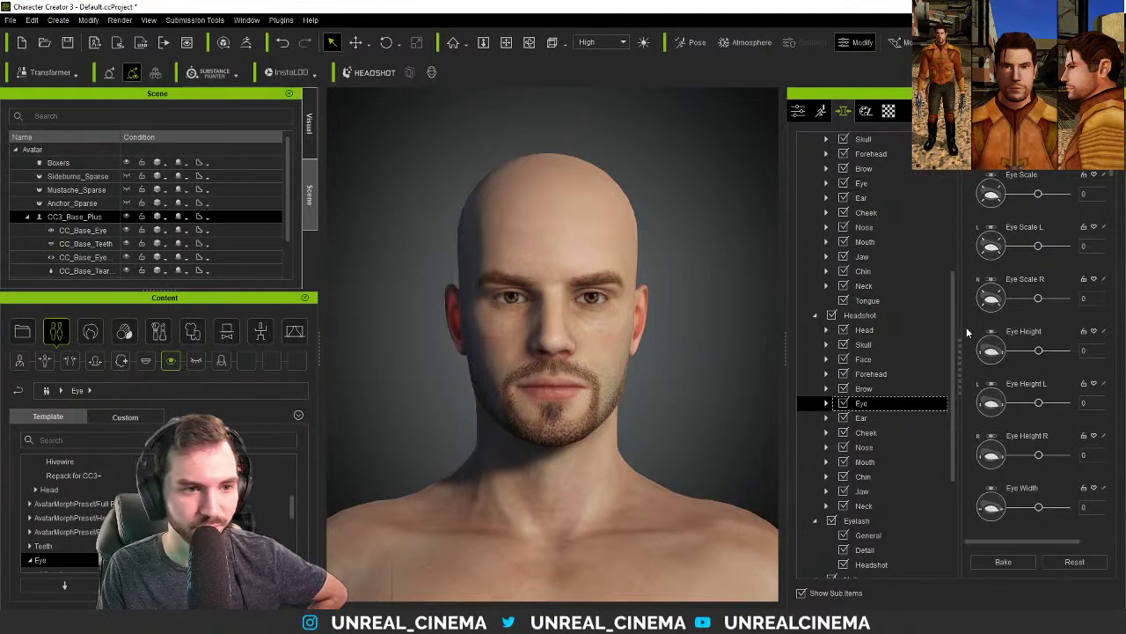
scroll(979, 299, "down", 4)
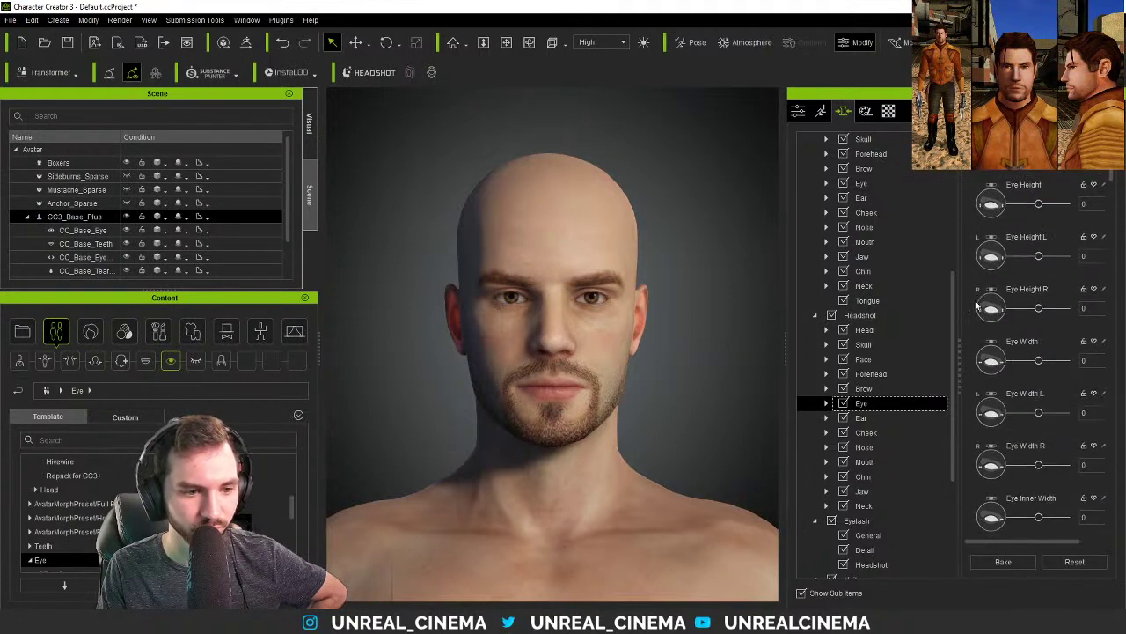
scroll(981, 316, "down", 4)
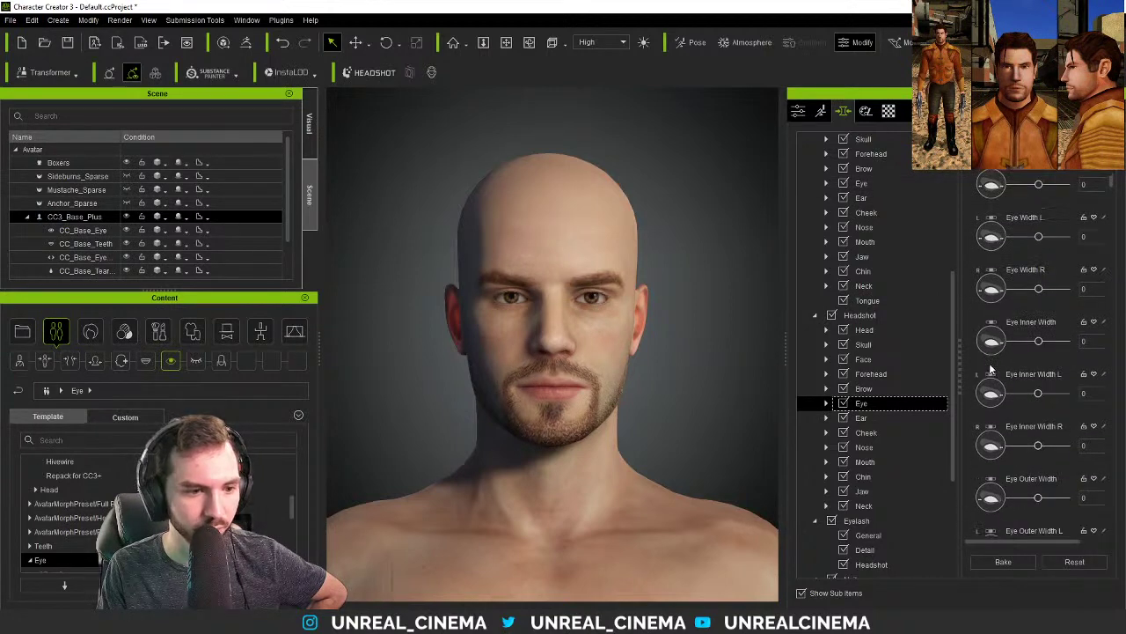
scroll(990, 370, "down", 1)
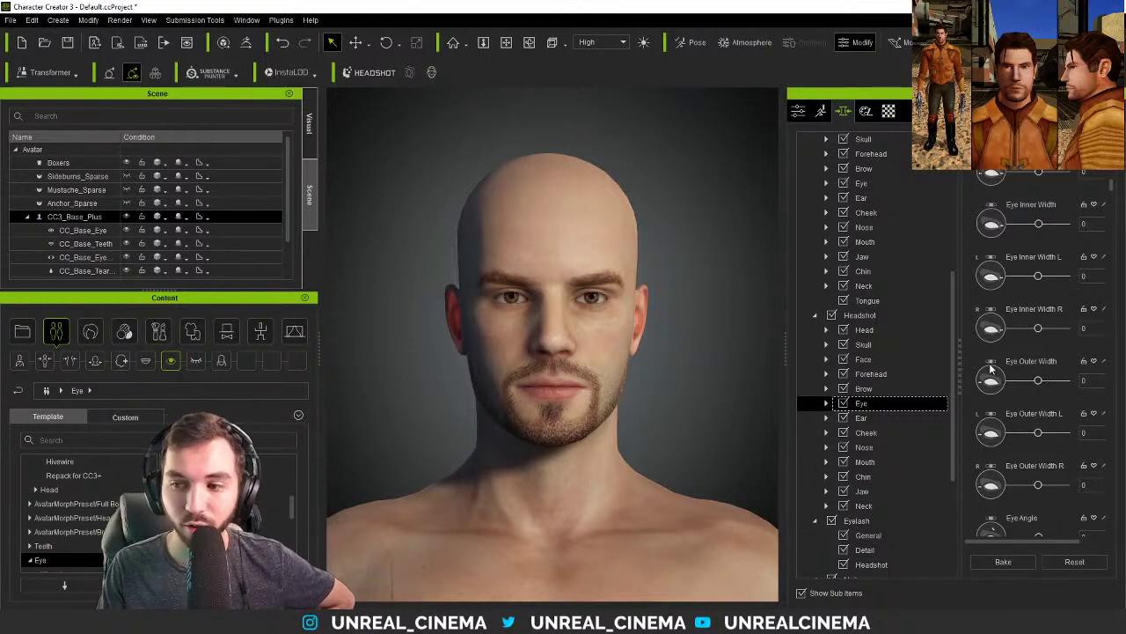
scroll(980, 385, "down", 1)
scroll(980, 386, "down", 3)
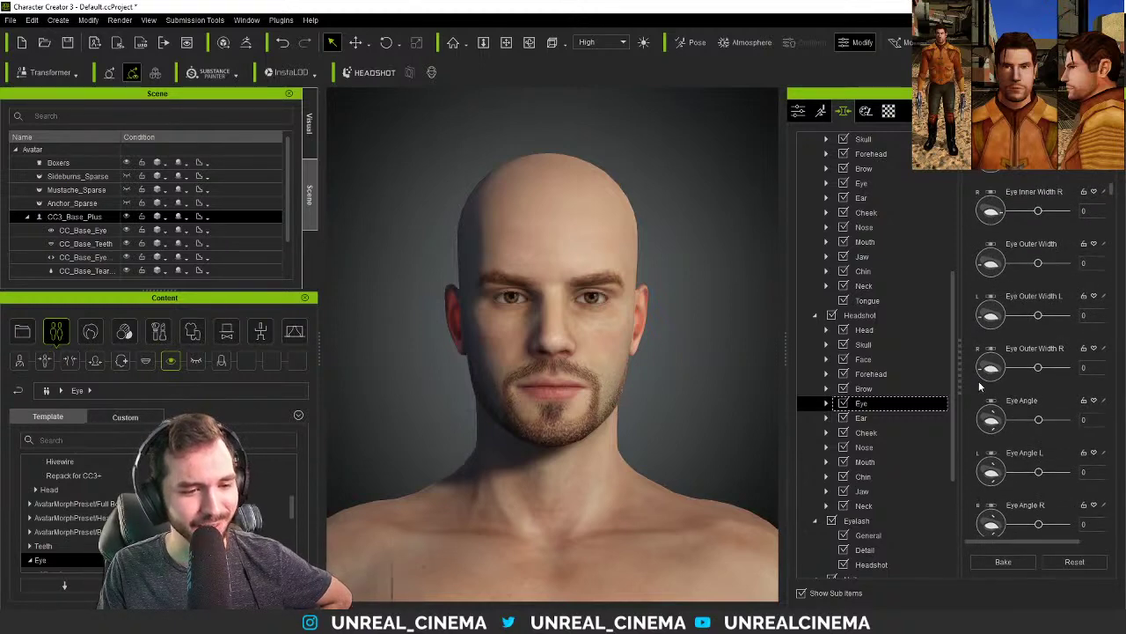
scroll(982, 401, "down", 5)
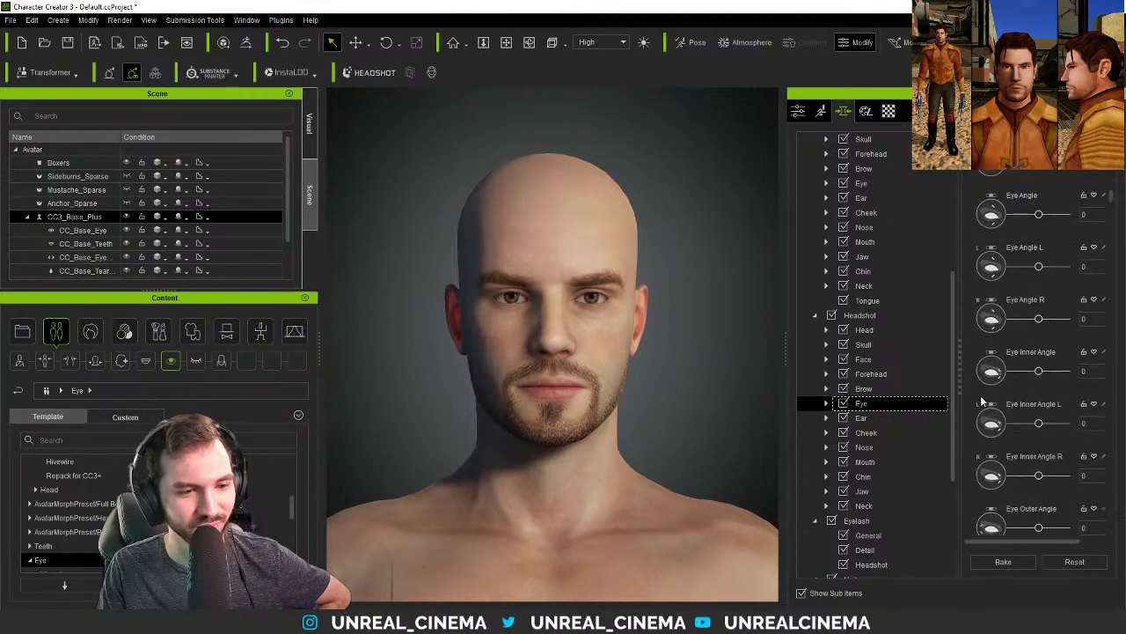
scroll(995, 403, "down", 3)
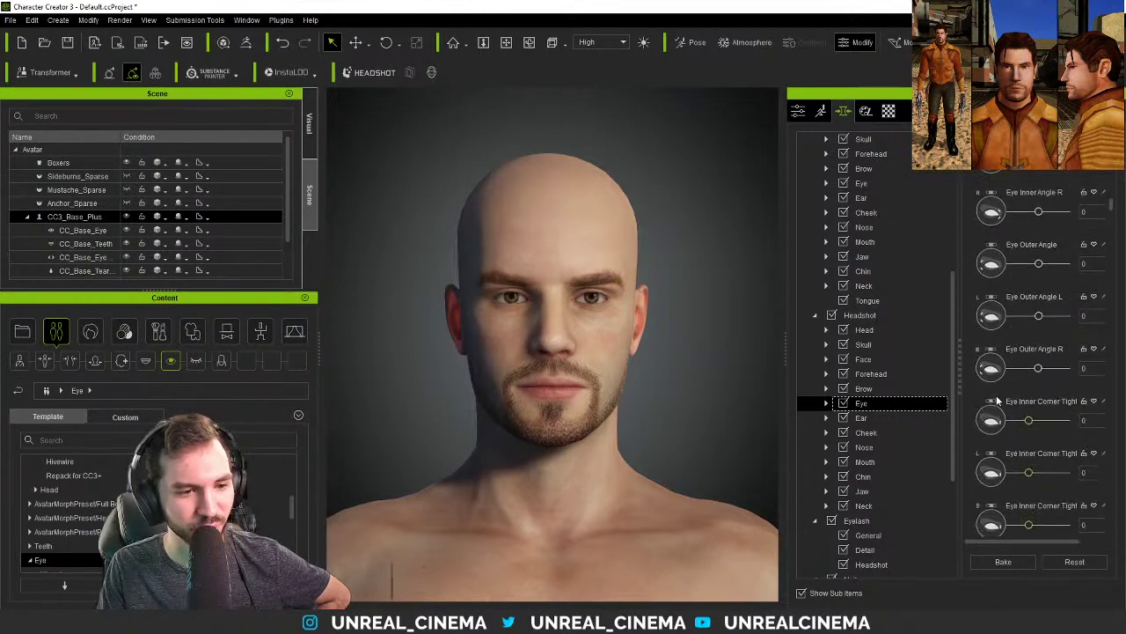
scroll(984, 413, "up", 1)
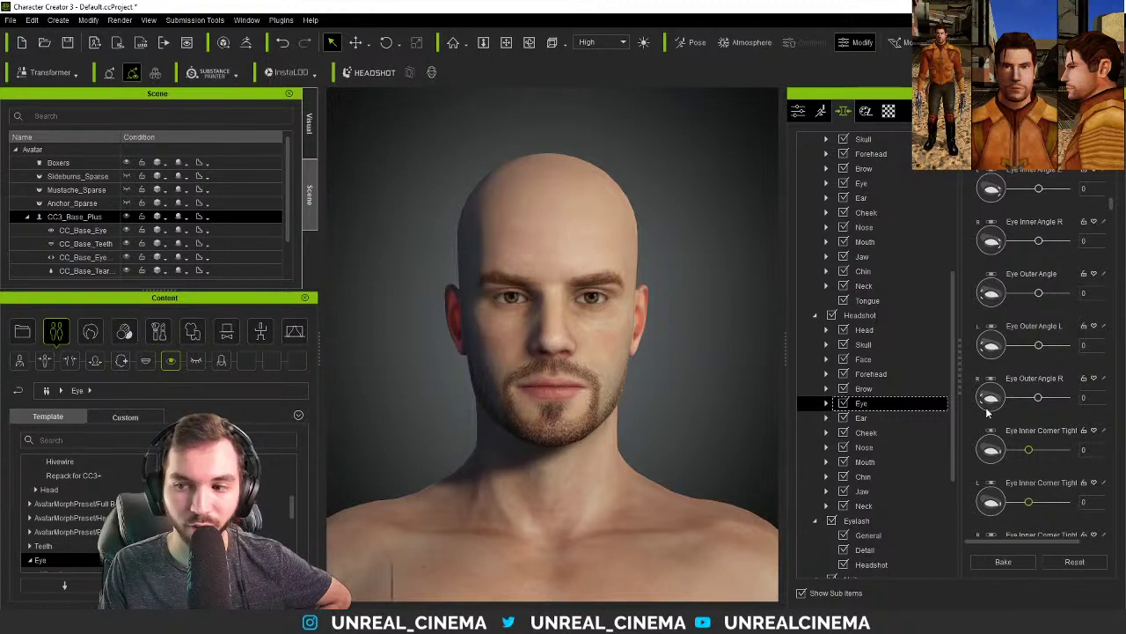
scroll(993, 387, "down", 4)
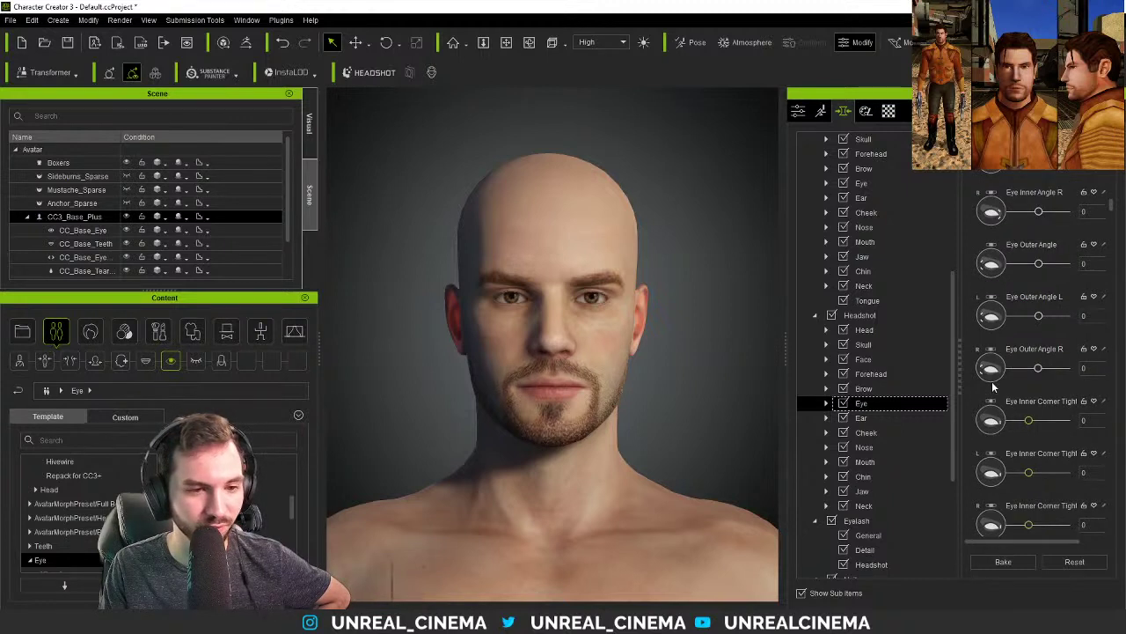
scroll(996, 405, "down", 6)
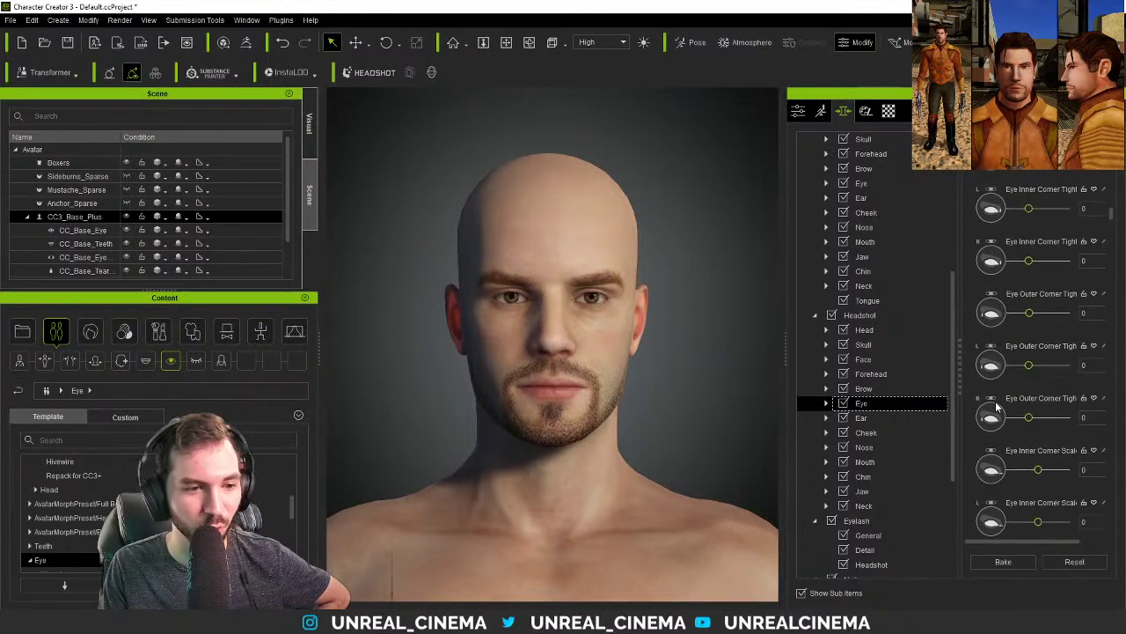
scroll(996, 404, "down", 5)
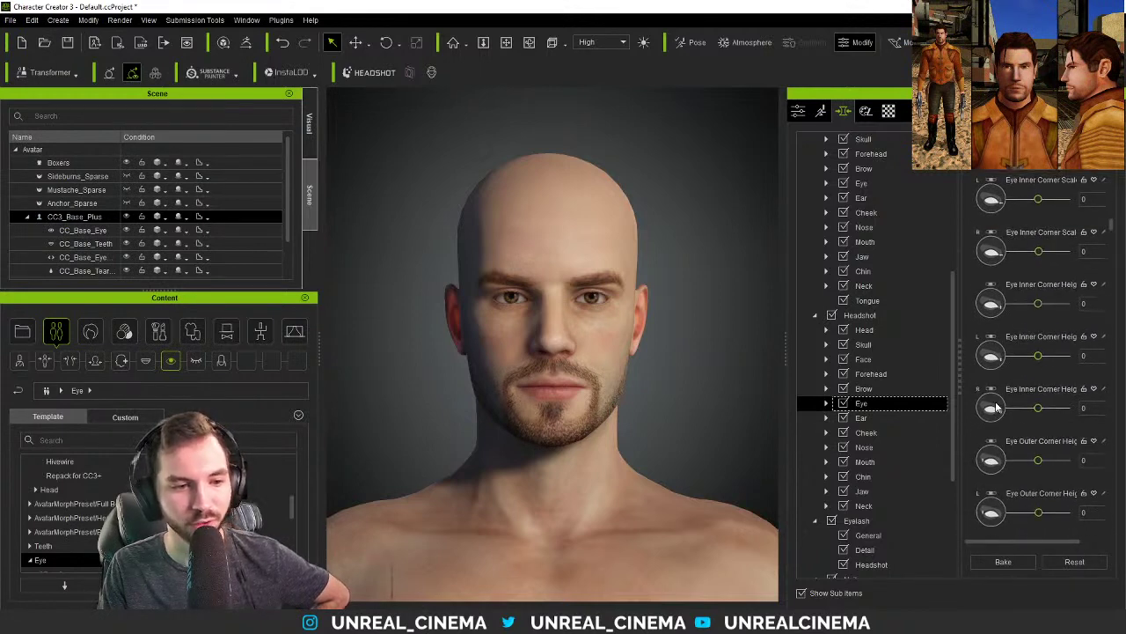
scroll(996, 405, "down", 5)
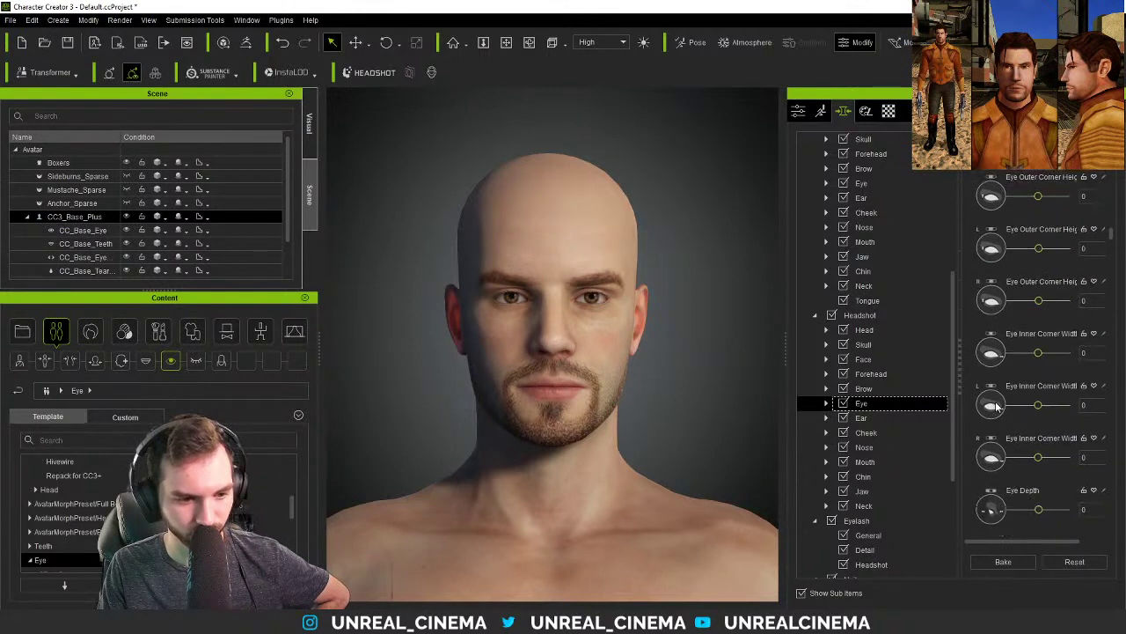
scroll(996, 405, "down", 9)
scroll(996, 405, "down", 8)
scroll(996, 405, "down", 10)
scroll(985, 401, "down", 6)
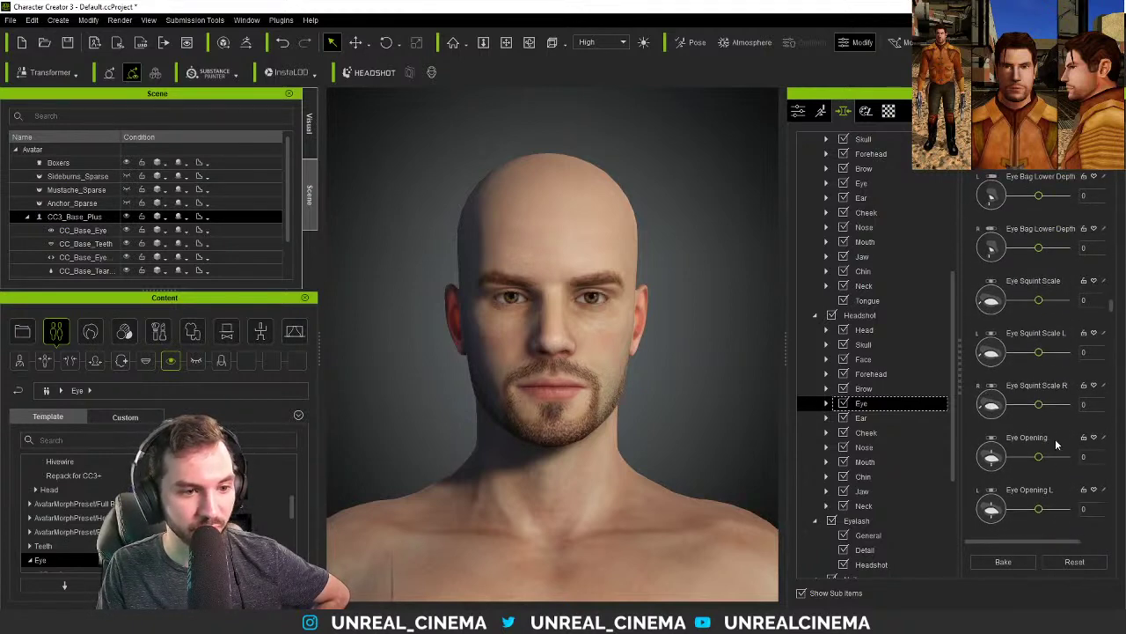
- Try out the Eye Opening and Eyelid Upper Height morphs of the Headshot group, including Eye Opening at 100, and reset both to 0
left_click_drag(1039, 457, 1033, 454)
scroll(995, 451, "down", 2)
scroll(995, 451, "down", 2)
mouse_move(1039, 438)
left_mouse_down()
mouse_move(1066, 437)
mouse_move(1034, 437)
left_mouse_up()
left_click(1087, 437)
type("0")
left_click_drag(1033, 280, 1087, 280)
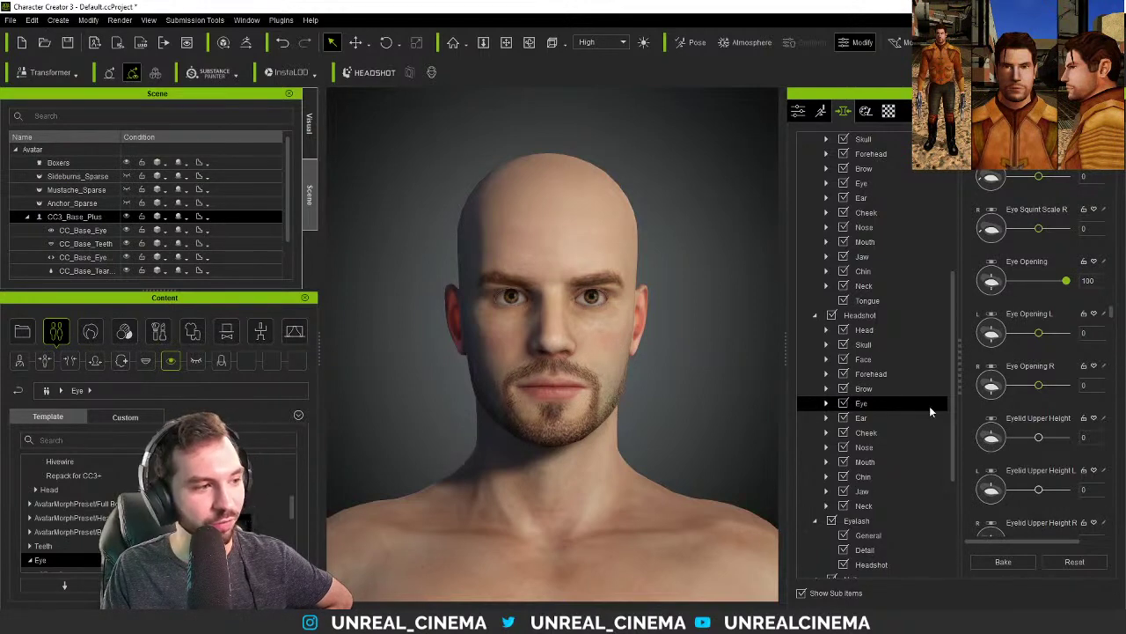
double_click(1087, 280)
type("0")
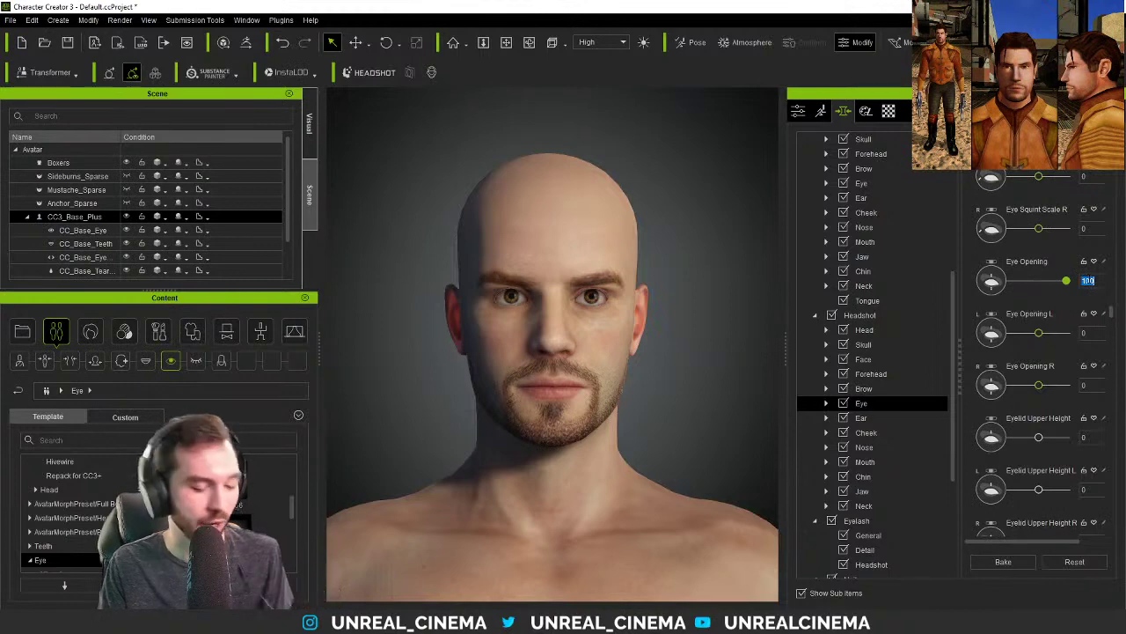
key("Return")
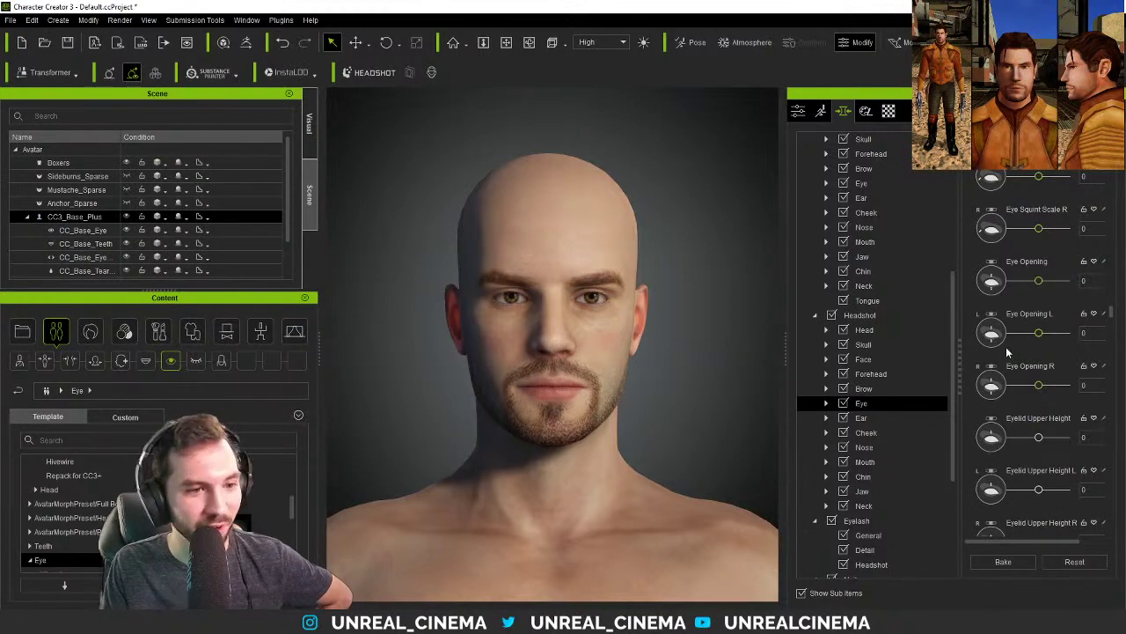
- Lower Eye Opening slightly below 0 in the Eye morphs of the Headshot group
left_click_drag(1039, 281, 1030, 282)
- Set Eyelid Upper Inner Height for both eyes to 31 in the Headshot group's Eye morphs and check the eyes up close
scroll(996, 335, "down", 3)
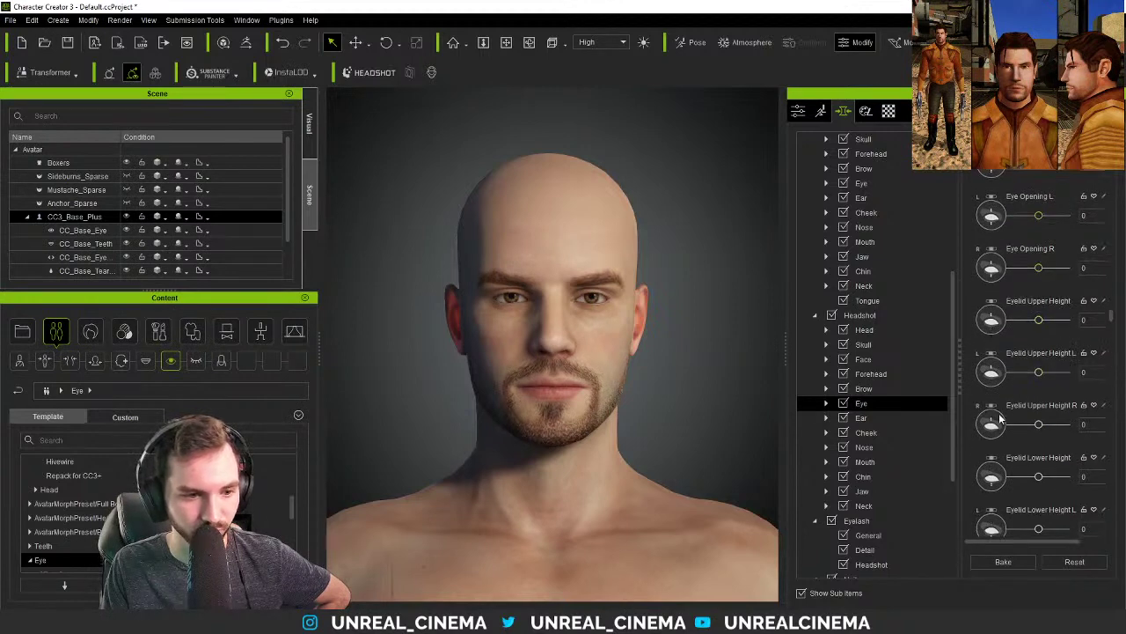
scroll(992, 436, "down", 1)
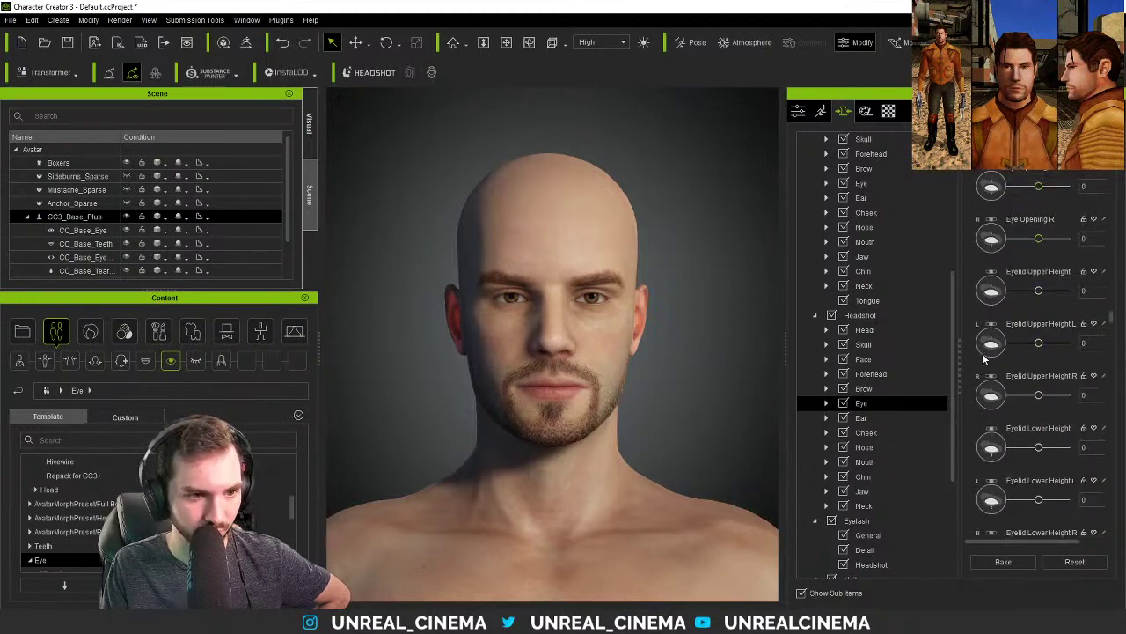
scroll(982, 370, "down", 2)
scroll(985, 368, "down", 2)
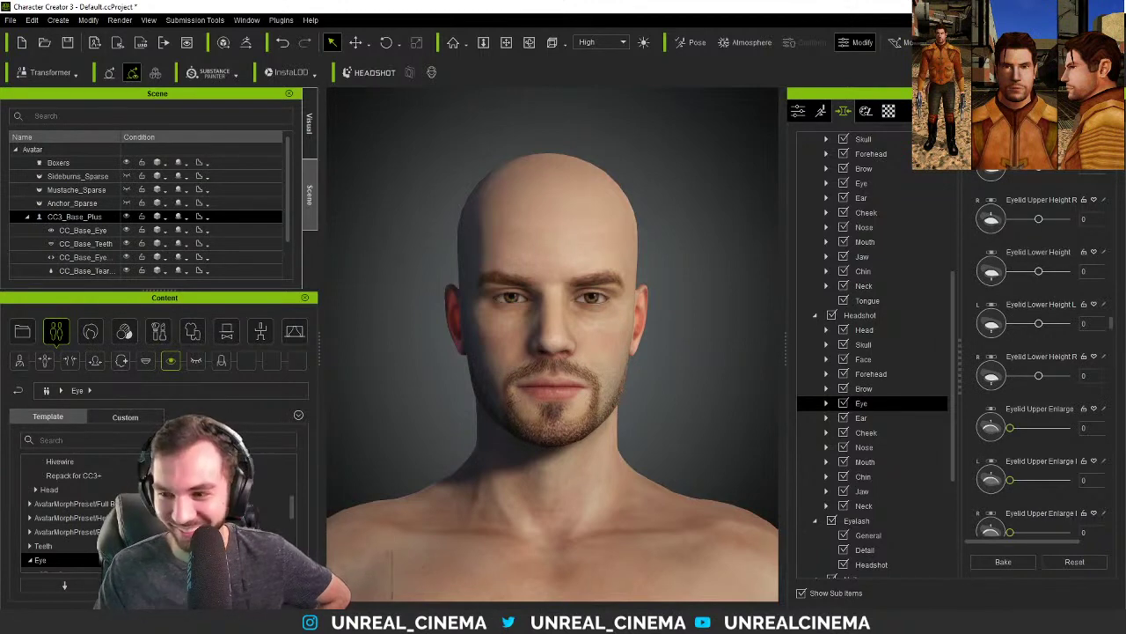
scroll(989, 442, "down", 3)
scroll(986, 446, "down", 3)
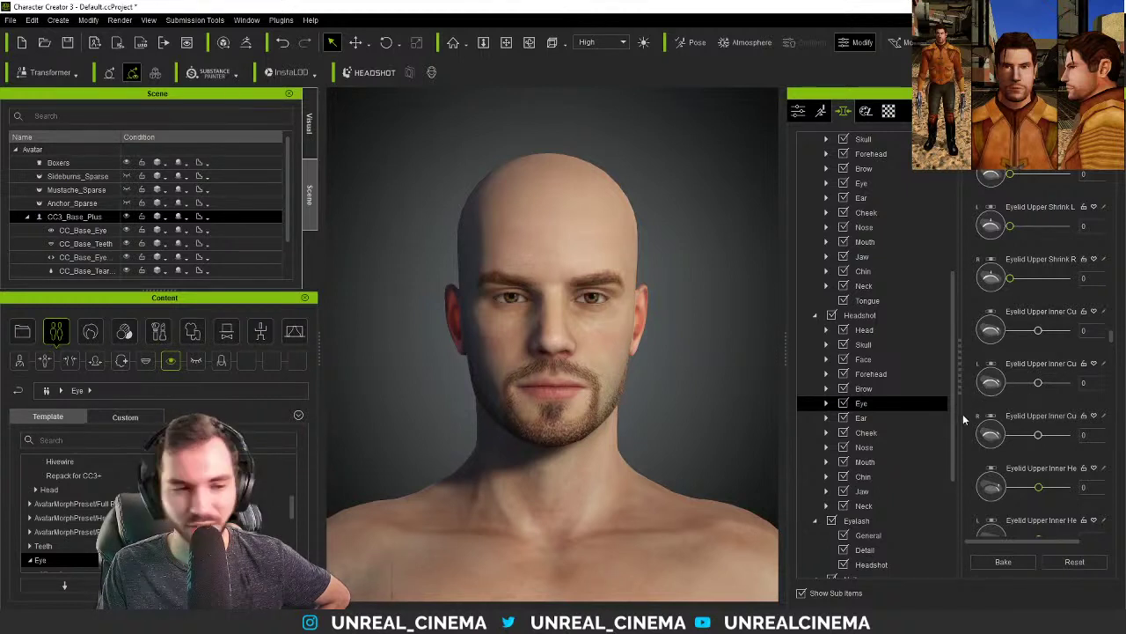
scroll(991, 401, "down", 2)
scroll(990, 401, "down", 1)
left_click_drag(1038, 422, 1074, 417)
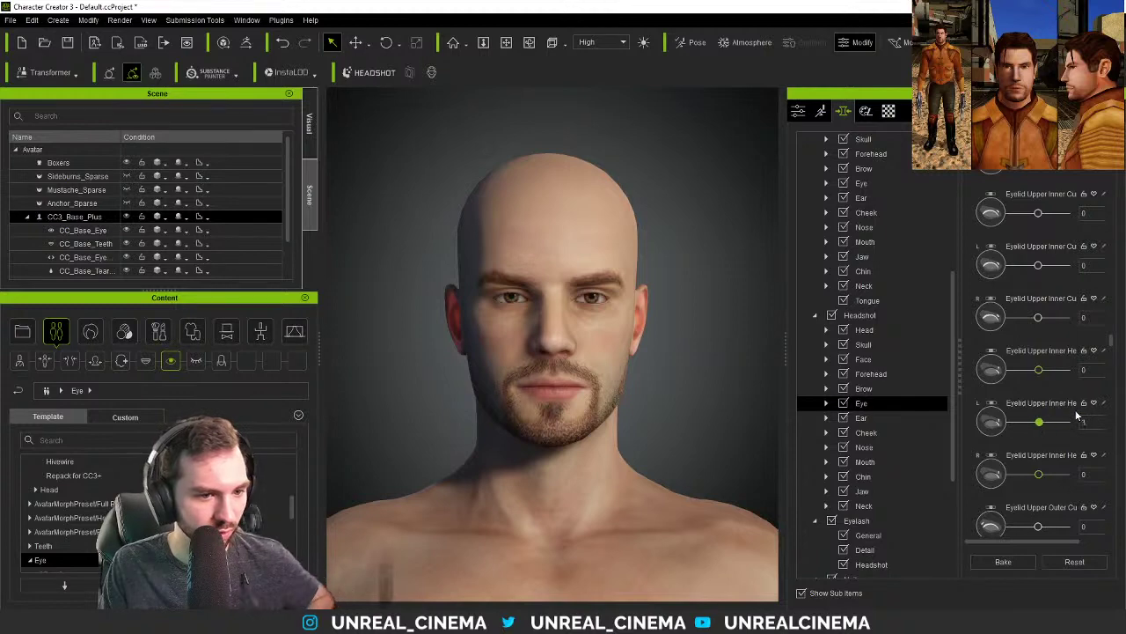
left_click(1082, 422)
mouse_move(1041, 371)
left_mouse_down()
mouse_move(1065, 370)
mouse_move(1025, 371)
mouse_move(1059, 371)
mouse_move(1046, 370)
left_mouse_up()
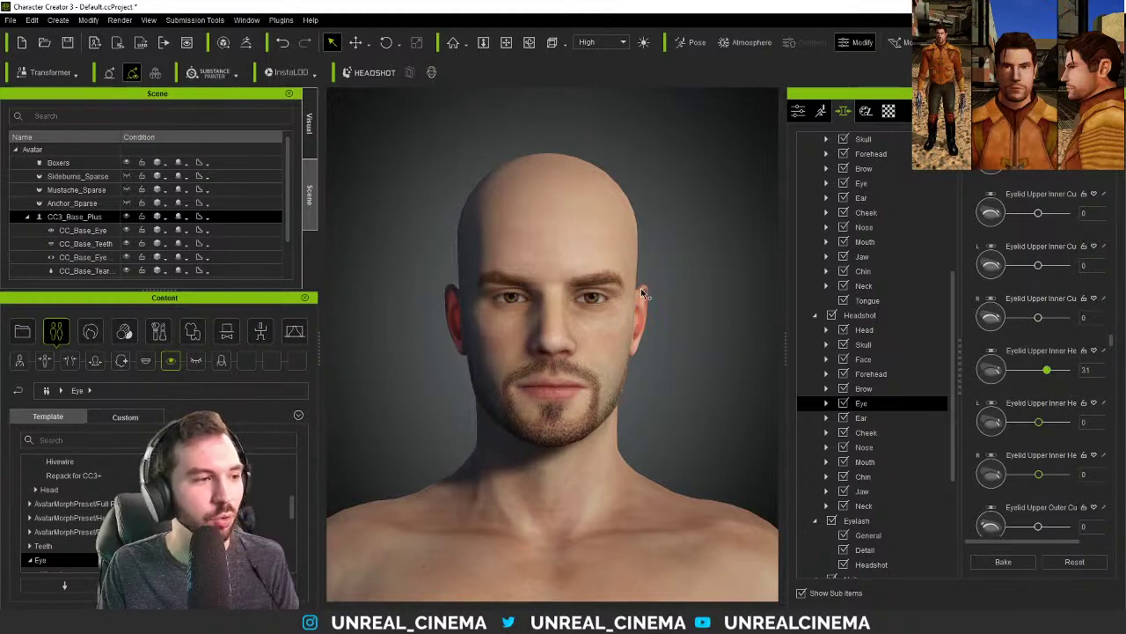
scroll(659, 302, "up", 5)
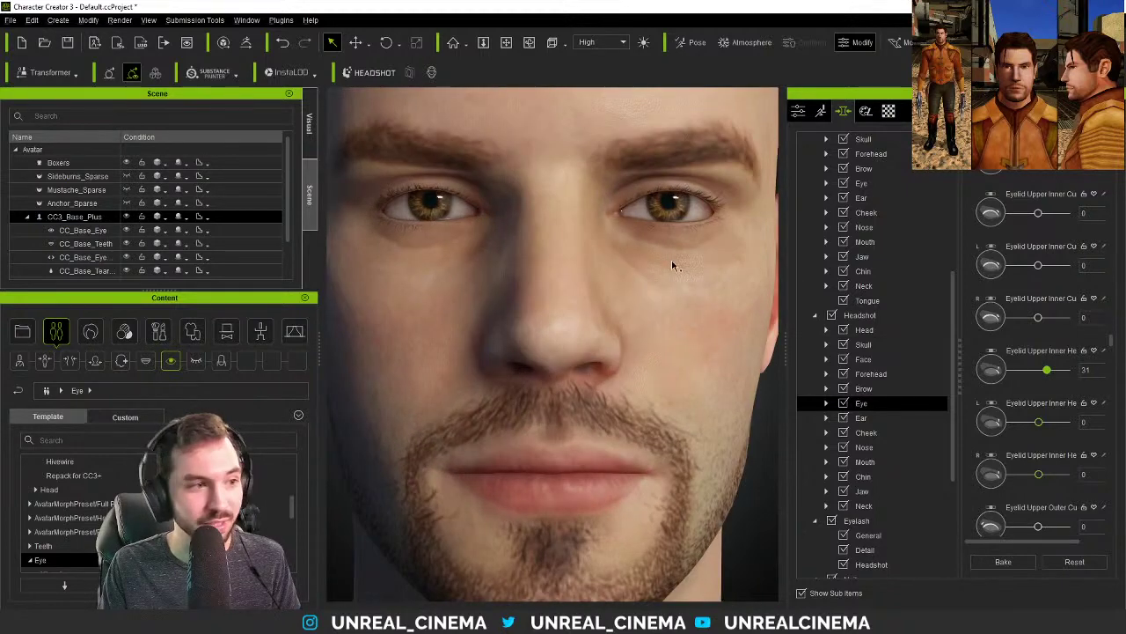
scroll(659, 342, "down", 3)
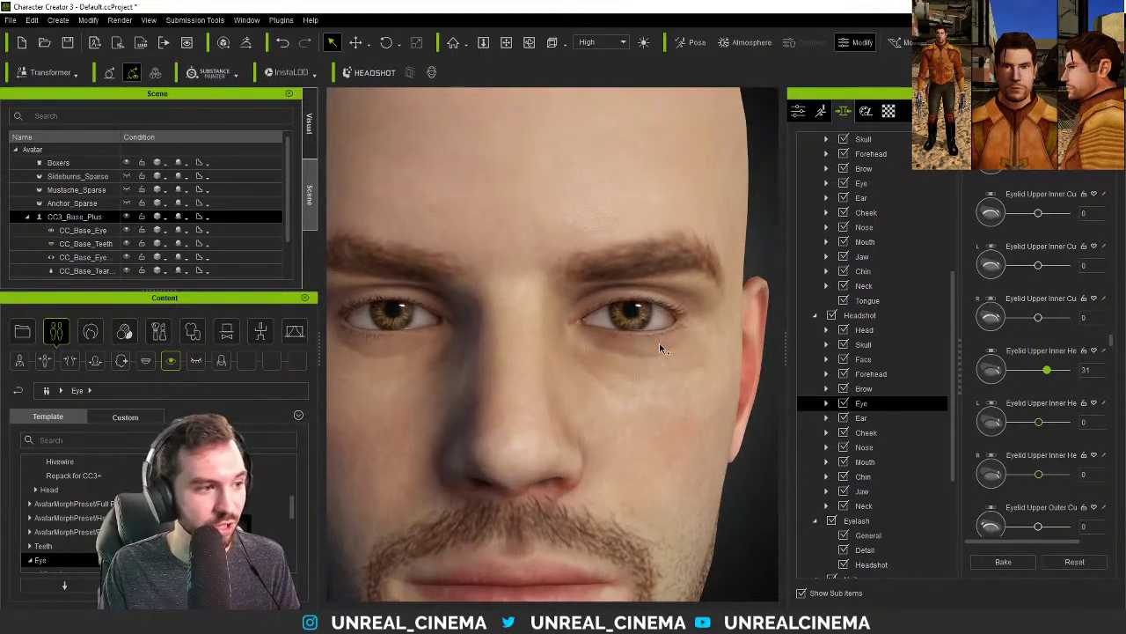
- Set Eyelid Upper Inner Height to -48 and Eyelid Upper Outer Curve to 4 for both eyes in the Headshot group's Eye morphs
mouse_move(1046, 370)
left_mouse_down()
mouse_move(1006, 368)
mouse_move(1084, 364)
mouse_move(1065, 370)
left_mouse_up()
double_click(1096, 370)
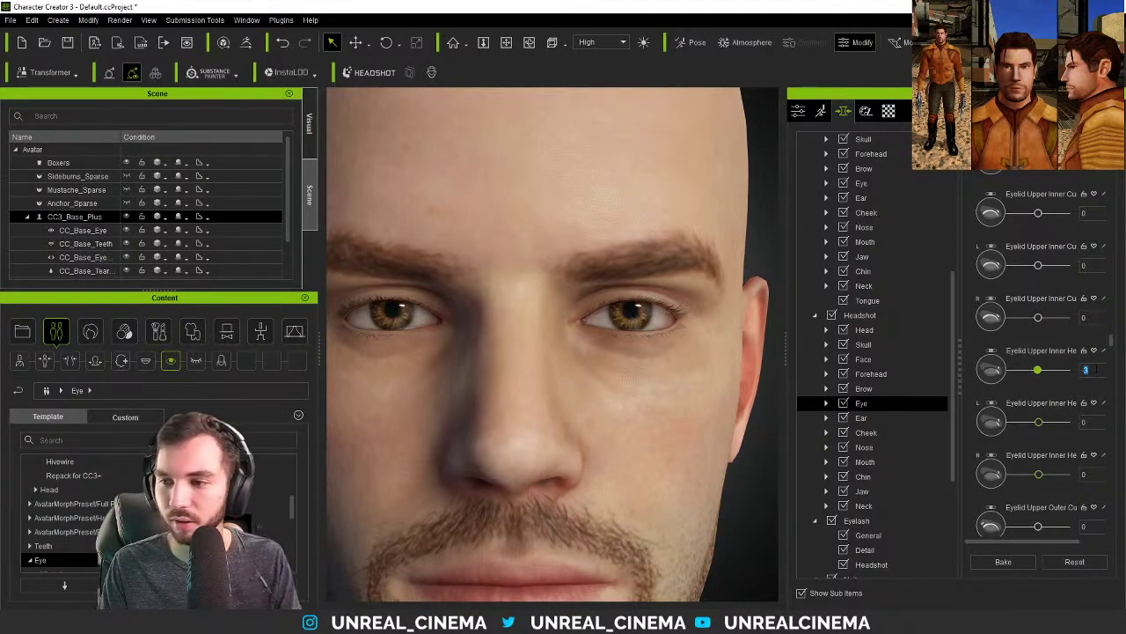
type("0")
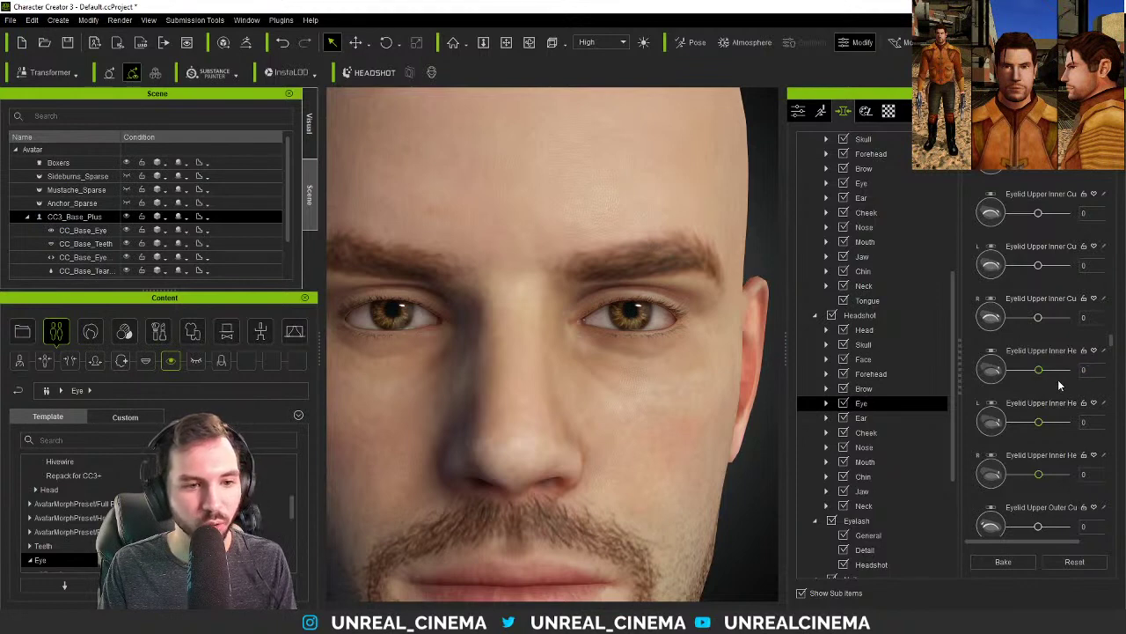
mouse_move(1043, 372)
left_mouse_down()
mouse_move(1018, 352)
mouse_move(1026, 371)
left_mouse_up()
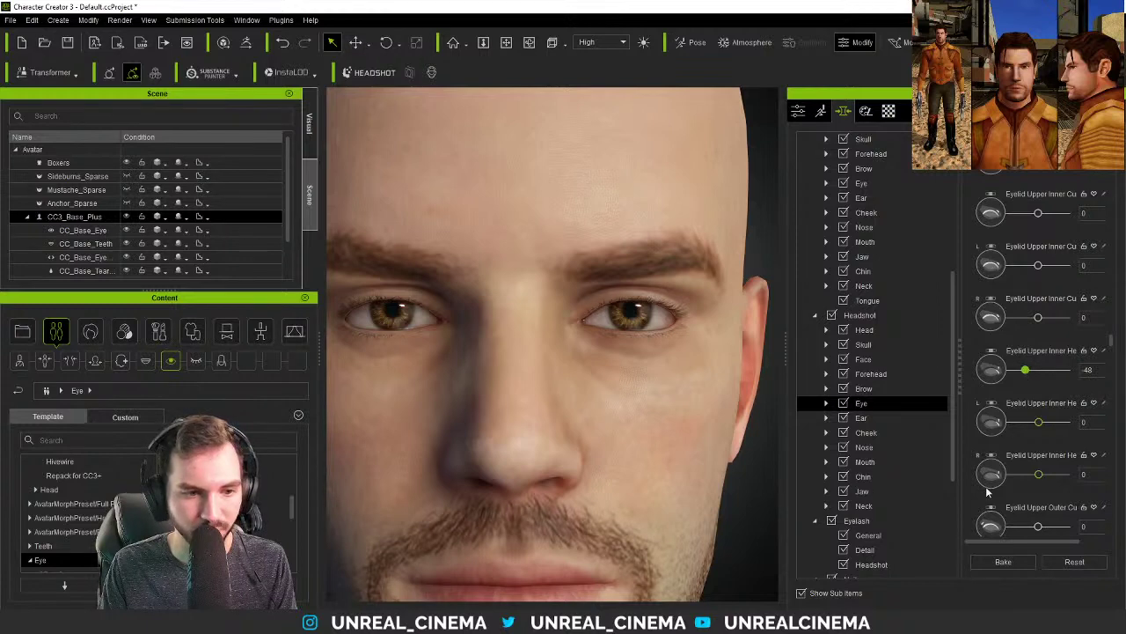
scroll(987, 493, "down", 1)
mouse_move(1038, 467)
left_mouse_down()
mouse_move(1052, 471)
mouse_move(1041, 469)
left_mouse_up()
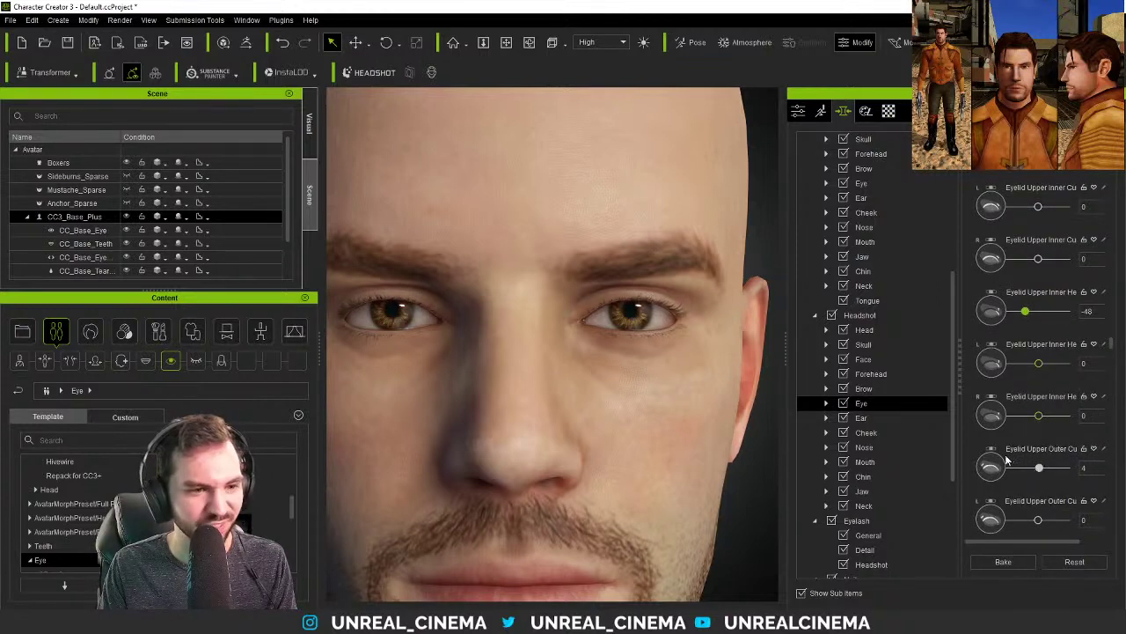
- Try Eyelid Upper Outer Height at 44 on the left eye alone, and set it to 100 for both eyes instead
scroll(1003, 456, "down", 1)
scroll(1007, 458, "down", 2)
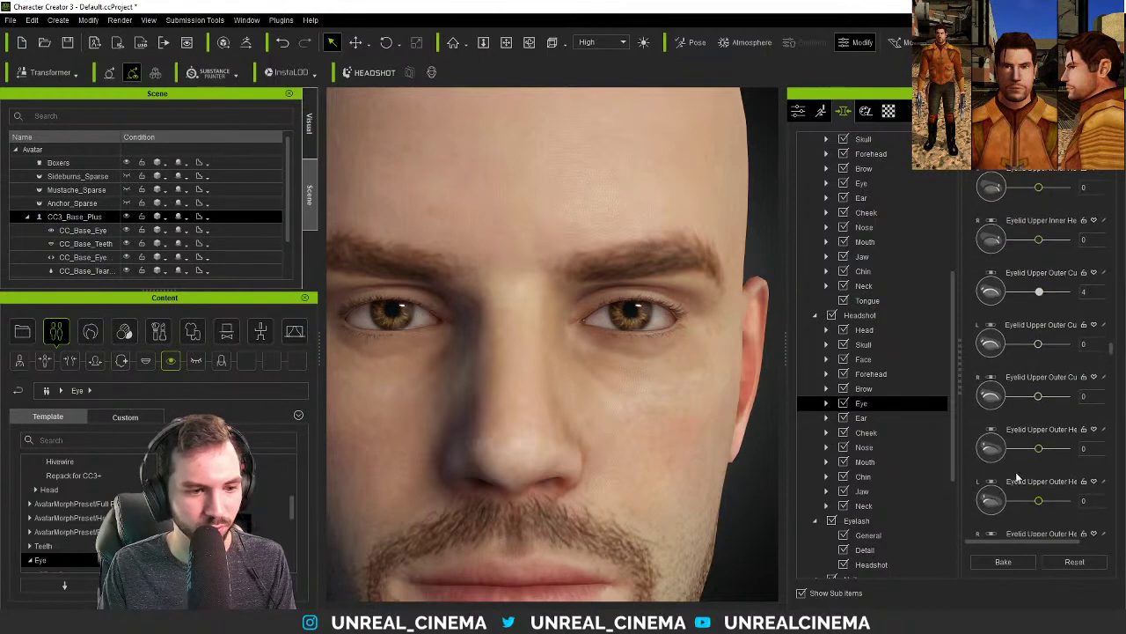
mouse_move(1038, 501)
left_mouse_down()
mouse_move(1085, 499)
mouse_move(1019, 501)
mouse_move(1049, 500)
left_mouse_up()
key("BackSpace")
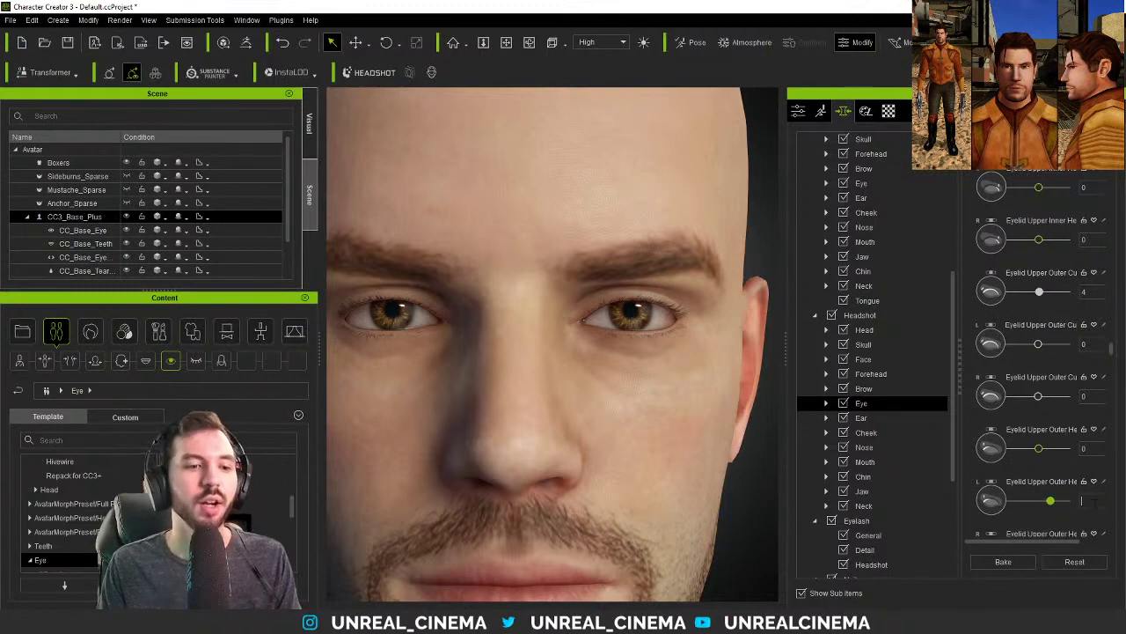
type("44")
key("Return")
left_click_drag(1038, 447, 1087, 451)
- Try the Eyelid Lower Inner Curve morph on the left eye, undo it, and set the both-eyes version to -18
scroll(1003, 464, "down", 3)
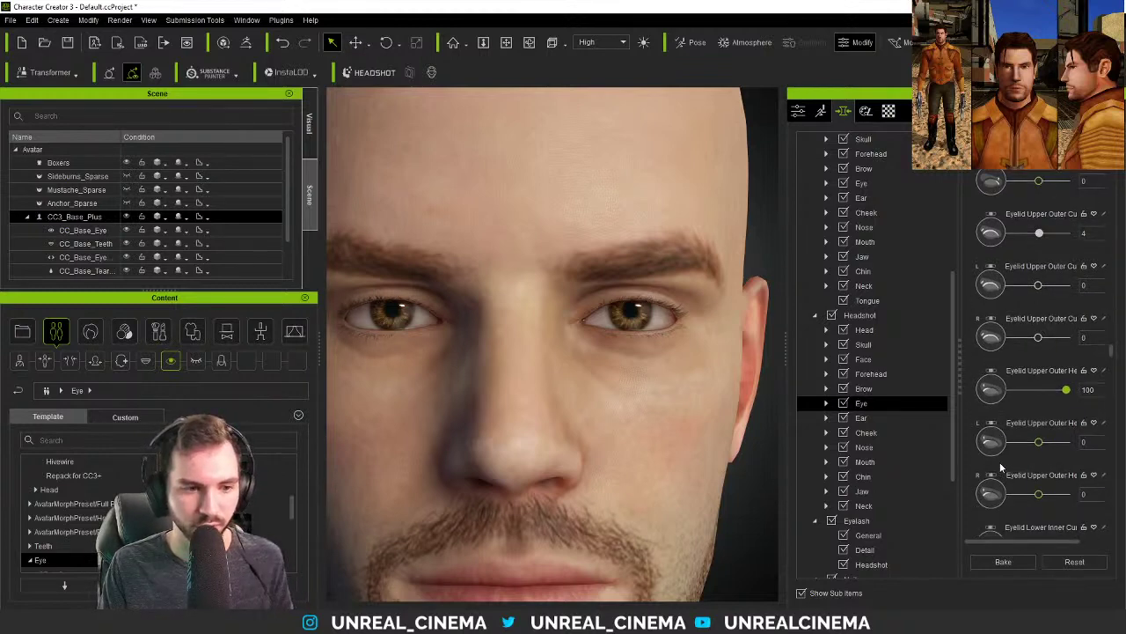
scroll(1001, 466, "down", 1)
scroll(573, 428, "down", 3)
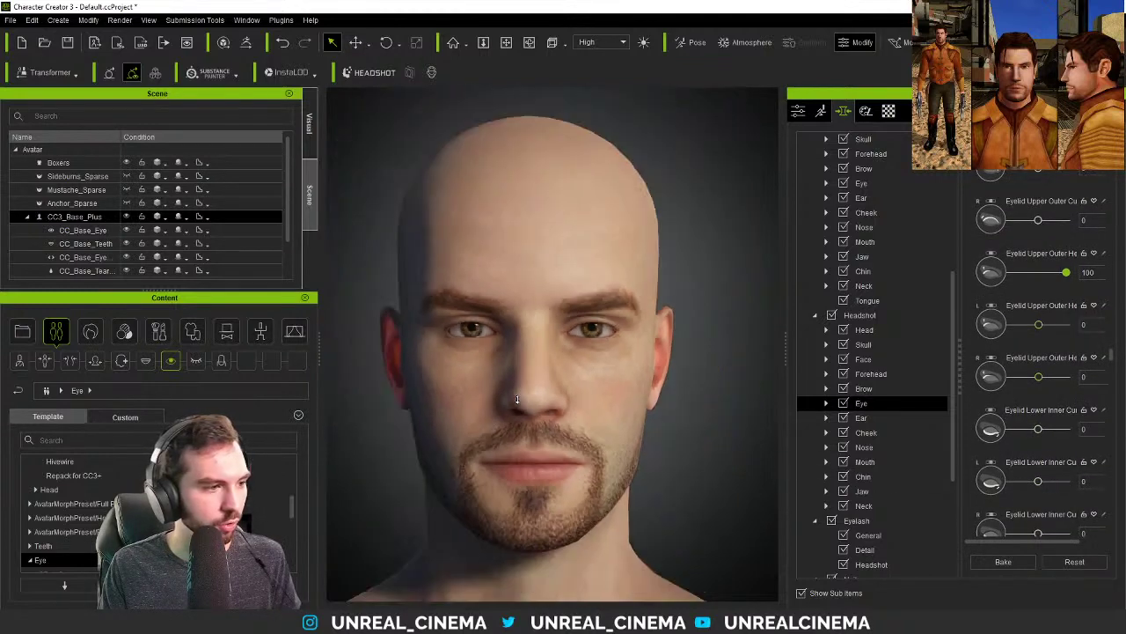
scroll(707, 416, "down", 4)
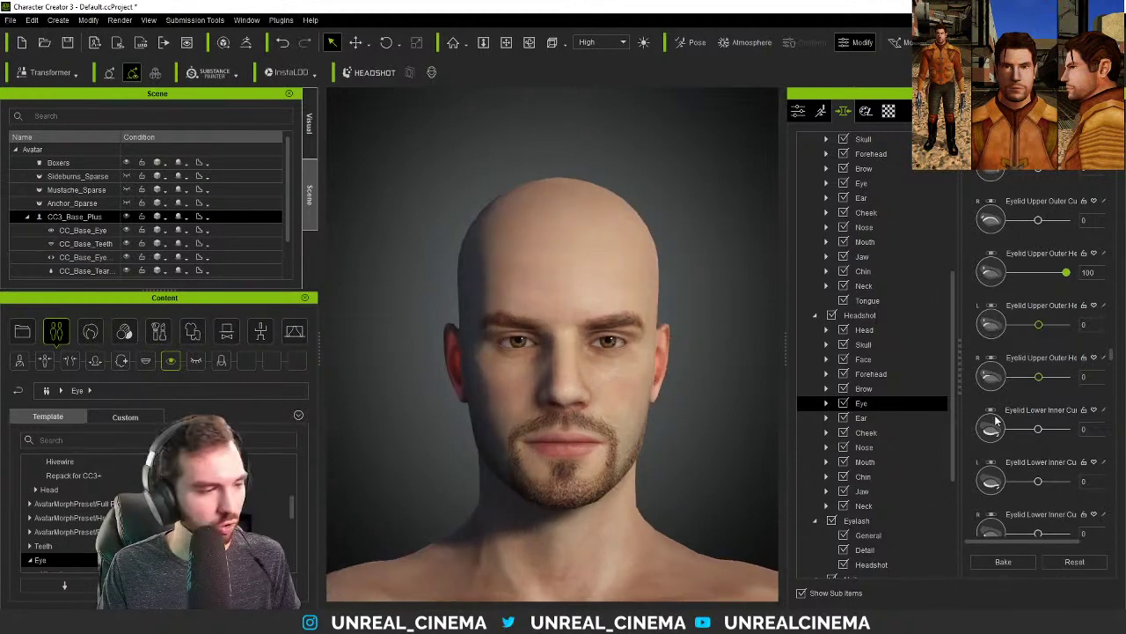
scroll(1000, 407, "down", 1)
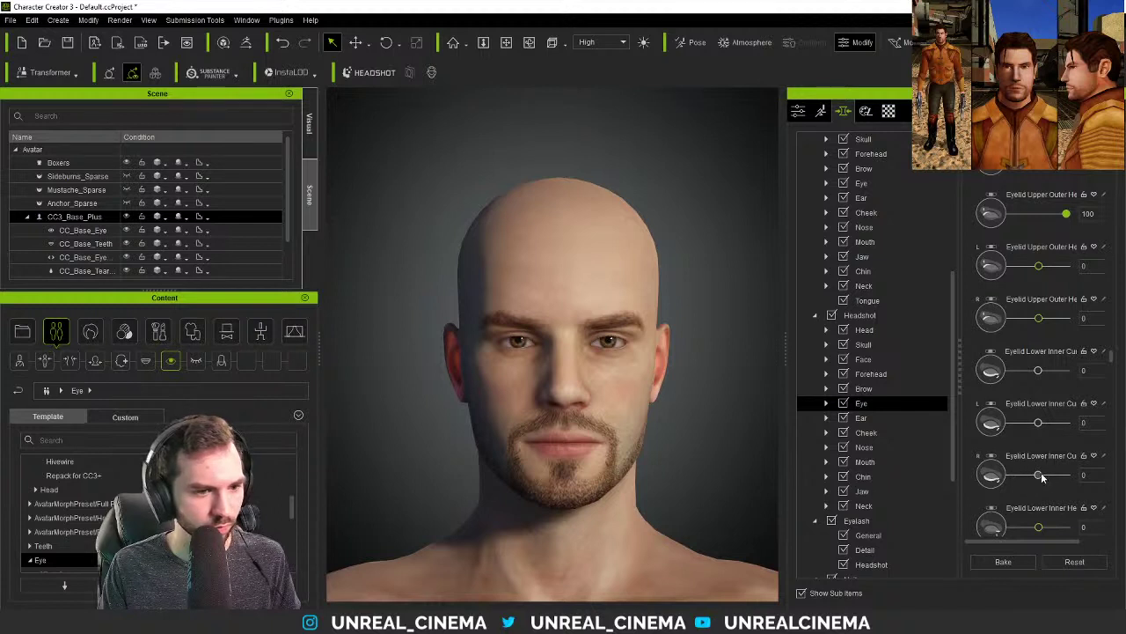
left_click_drag(1041, 423, 1010, 423)
key("ctrl+z")
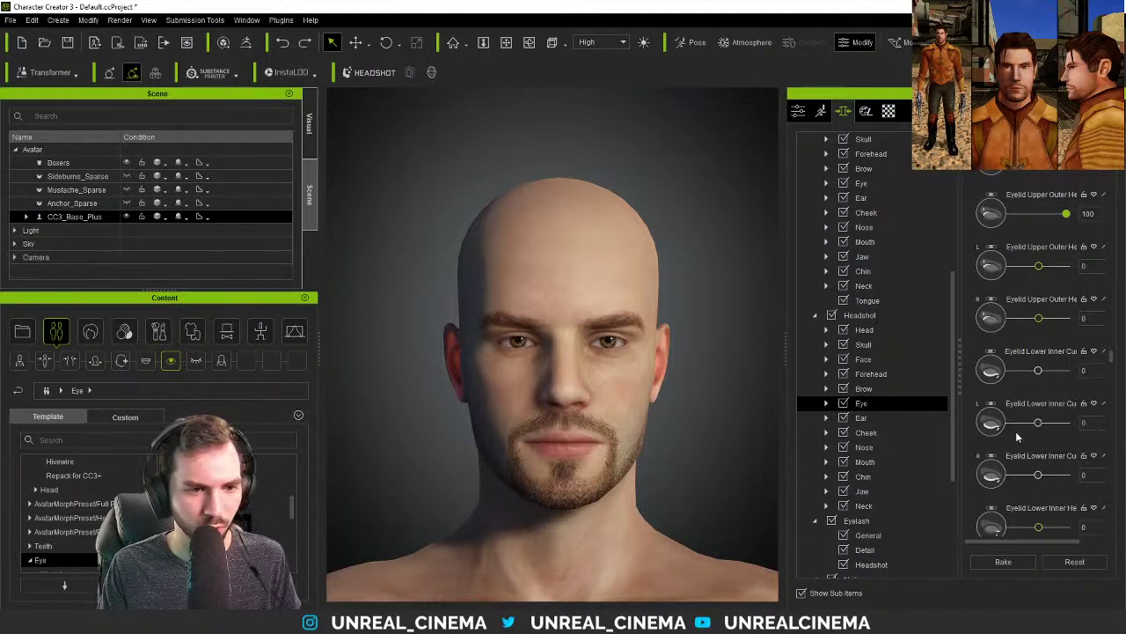
left_click_drag(1039, 370, 1007, 371)
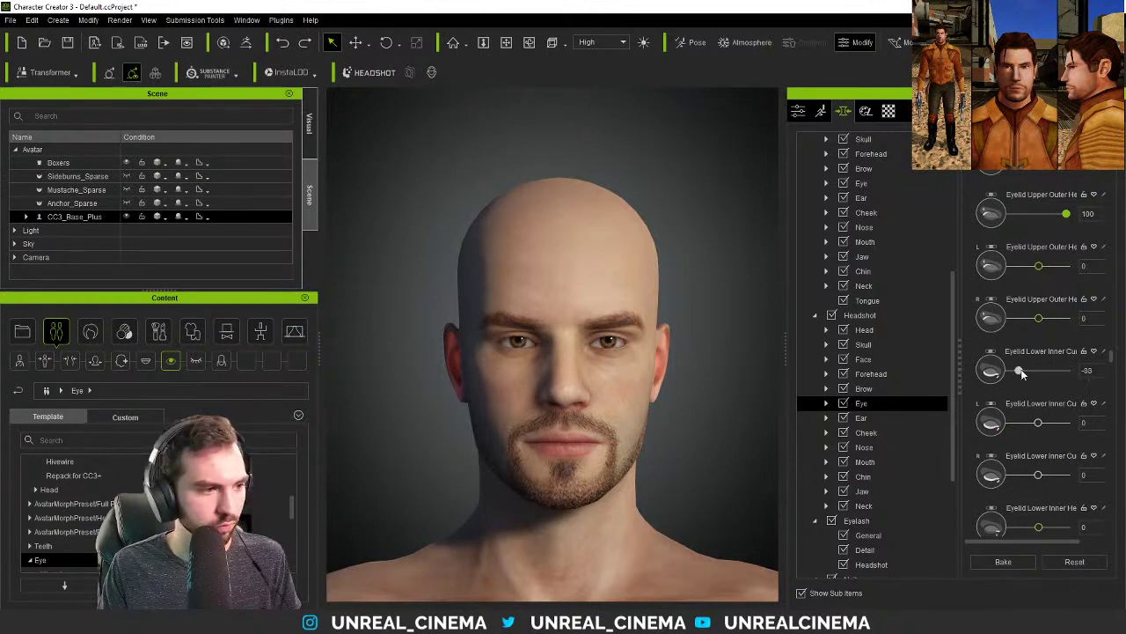
left_click_drag(1034, 371, 1031, 373)
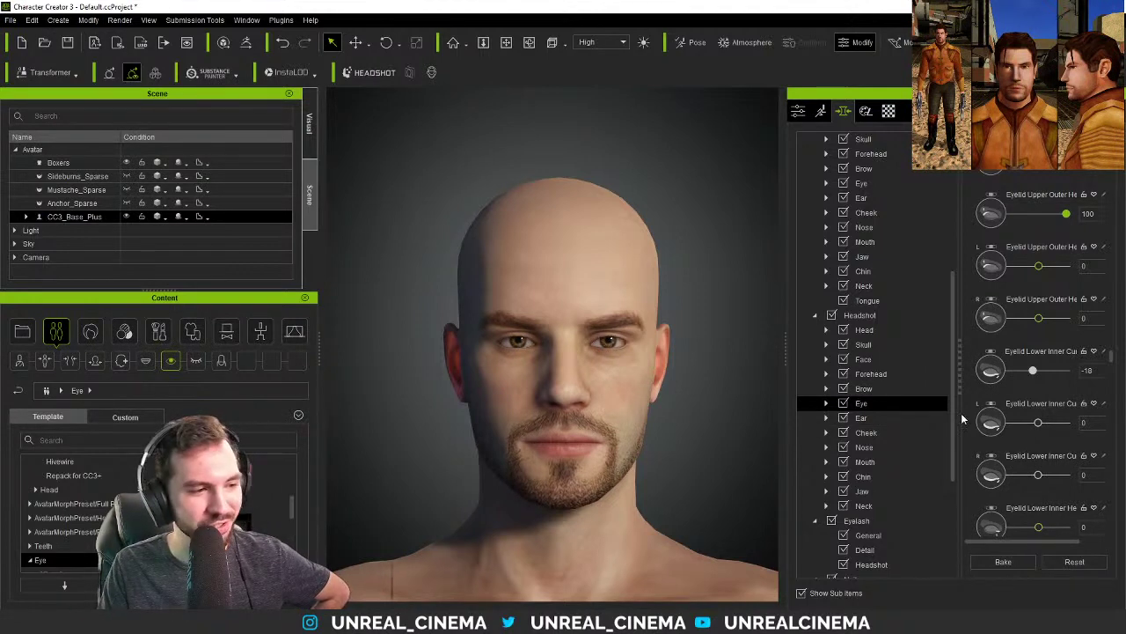
- Raise Eyelid Lower Outer Curve for both eyes to about 32 in the Headshot group's Eye morphs
scroll(981, 378, "down", 1)
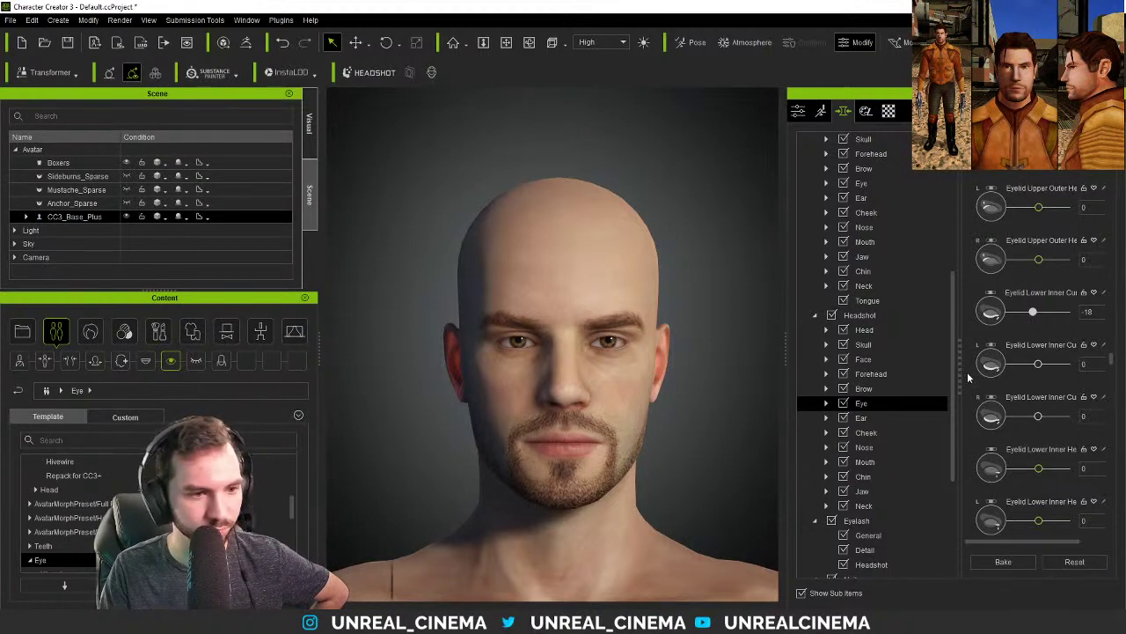
scroll(972, 440, "down", 2)
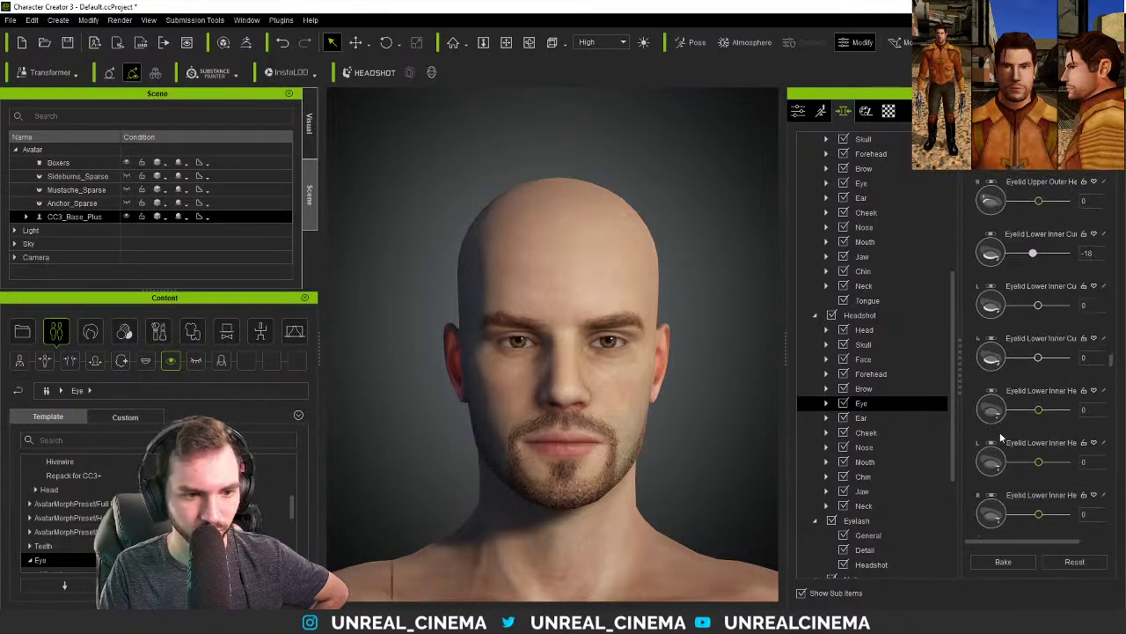
scroll(997, 437, "down", 3)
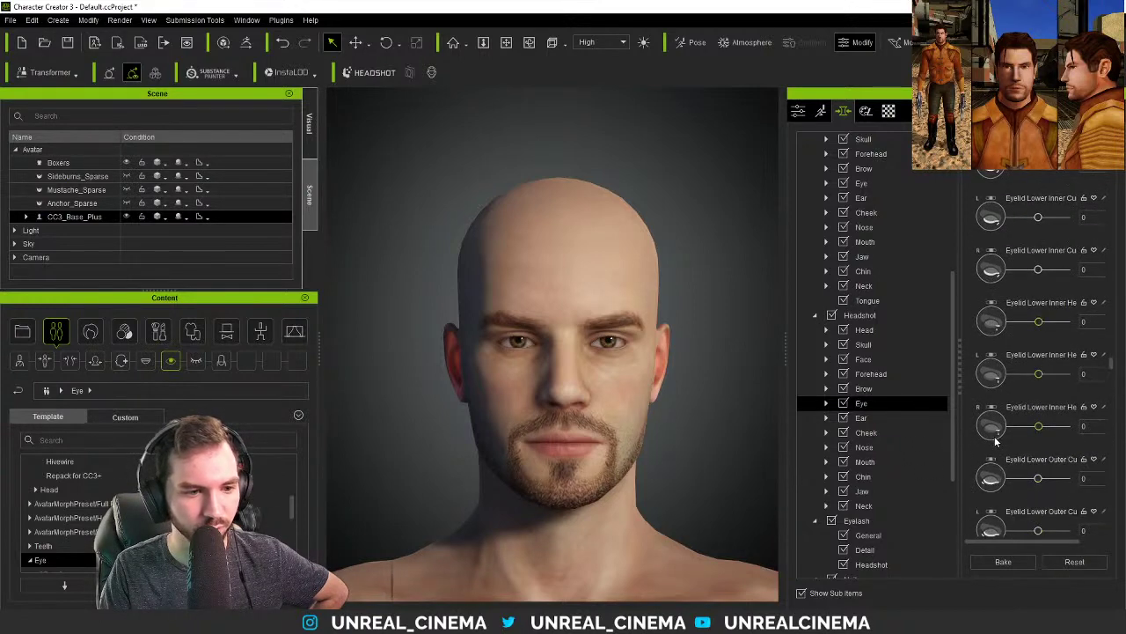
scroll(997, 440, "up", 1)
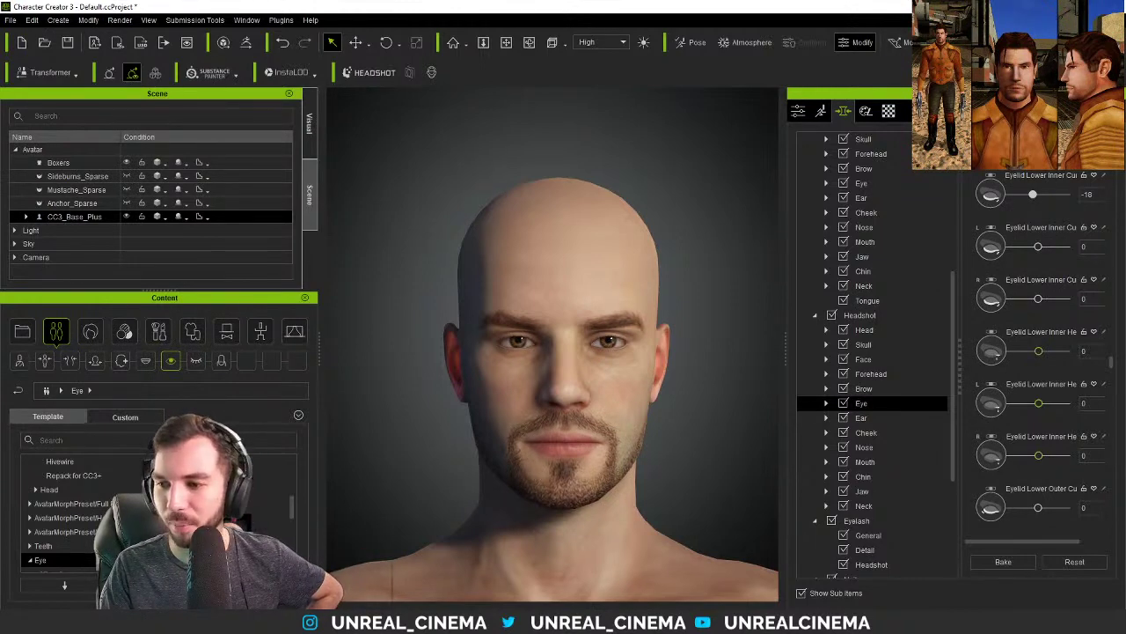
scroll(990, 447, "down", 2)
scroll(990, 447, "down", 1)
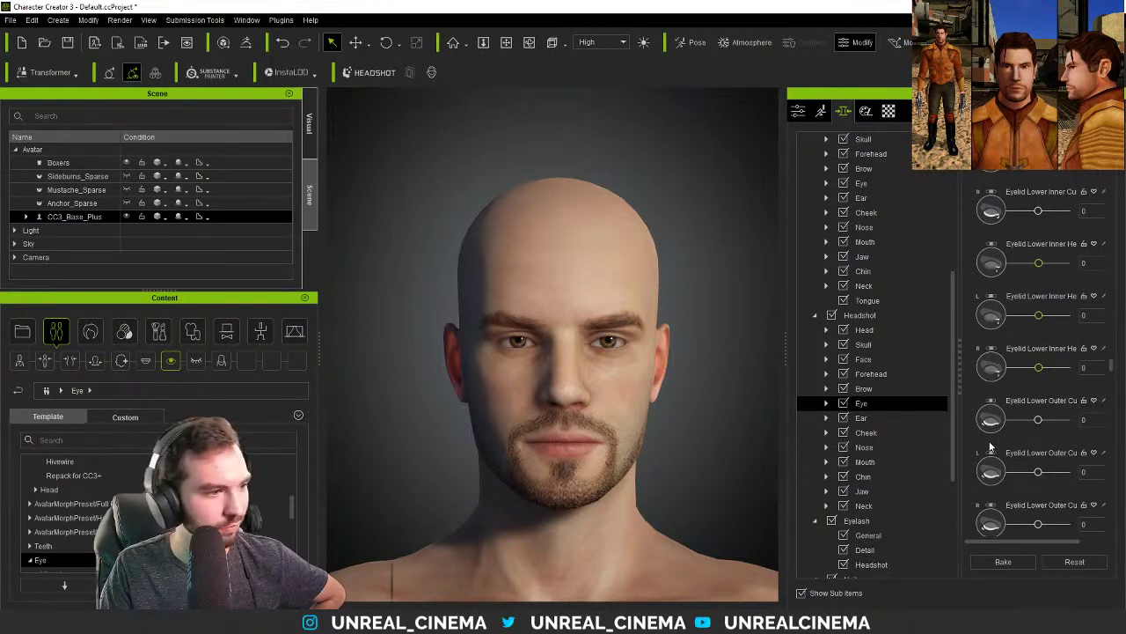
scroll(997, 464, "down", 1)
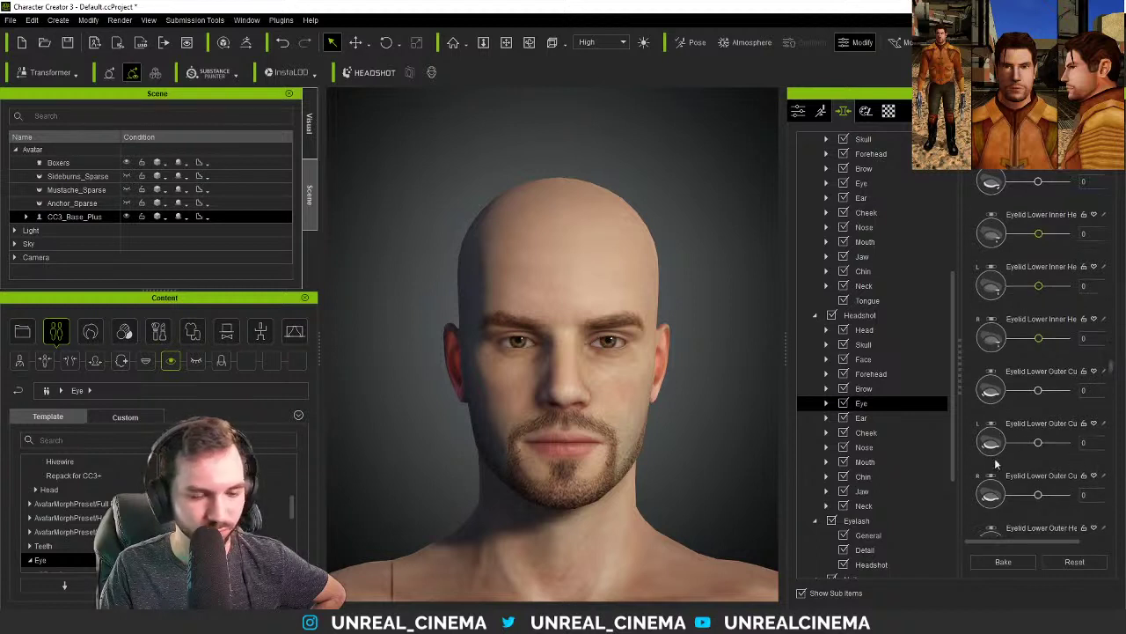
mouse_move(1036, 393)
left_mouse_down()
mouse_move(1011, 392)
mouse_move(1061, 393)
mouse_move(1048, 394)
left_mouse_up()
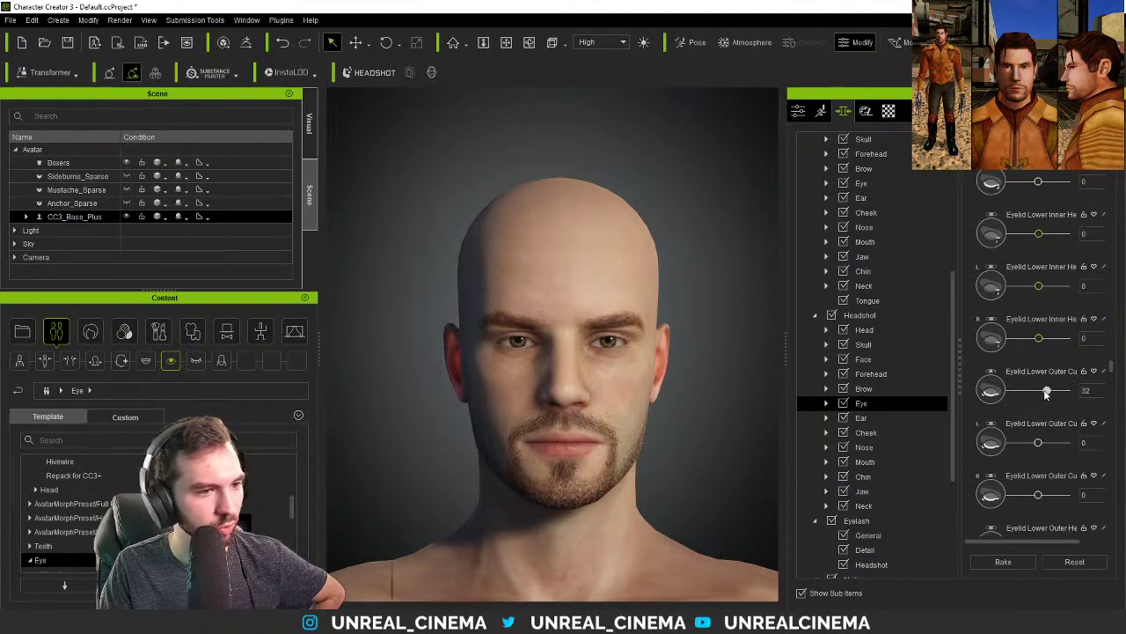
- Set Eye Opening for both eyes to -12 in the Headshot group's Eye morphs
scroll(1045, 393, "up", 5)
scroll(996, 358, "up", 5)
scroll(996, 358, "up", 3)
scroll(1023, 314, "up", 5)
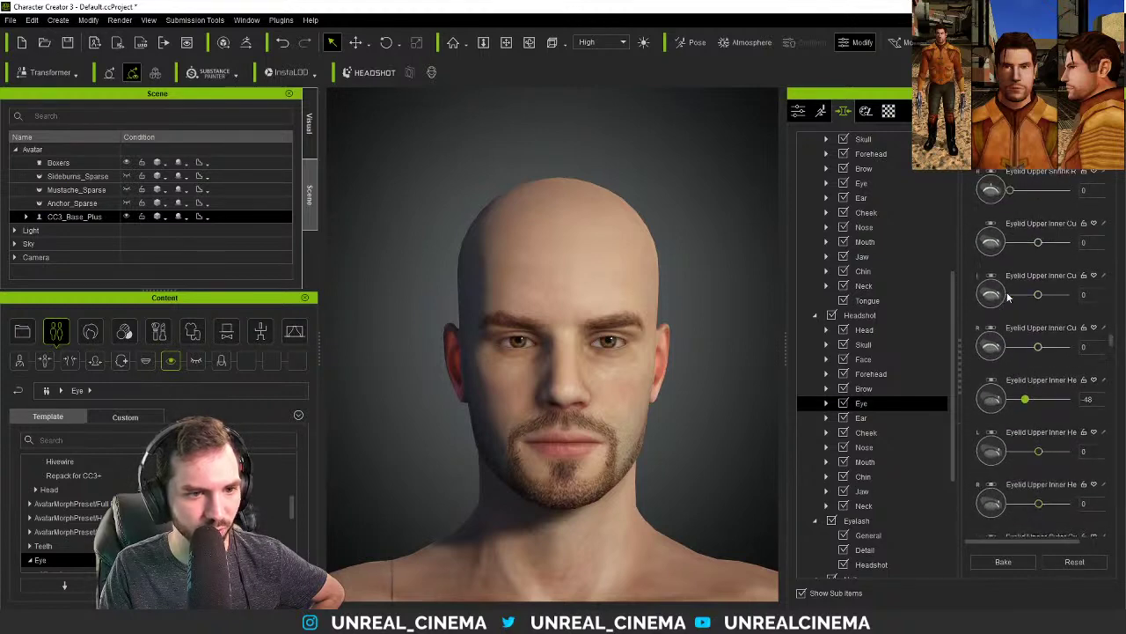
scroll(986, 356, "up", 6)
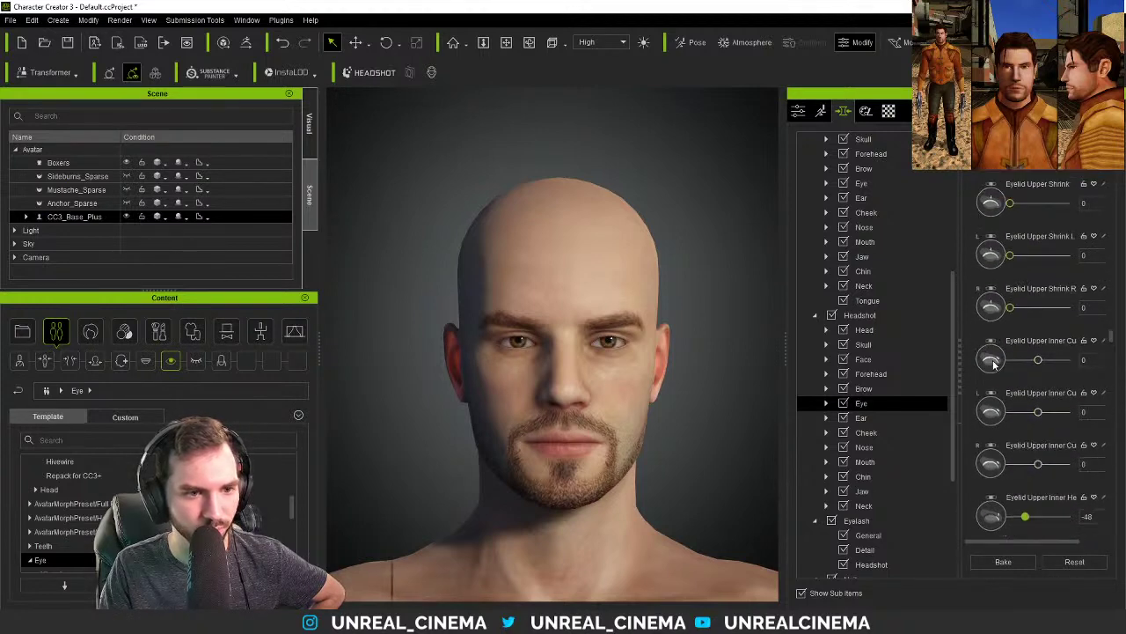
scroll(986, 370, "up", 6)
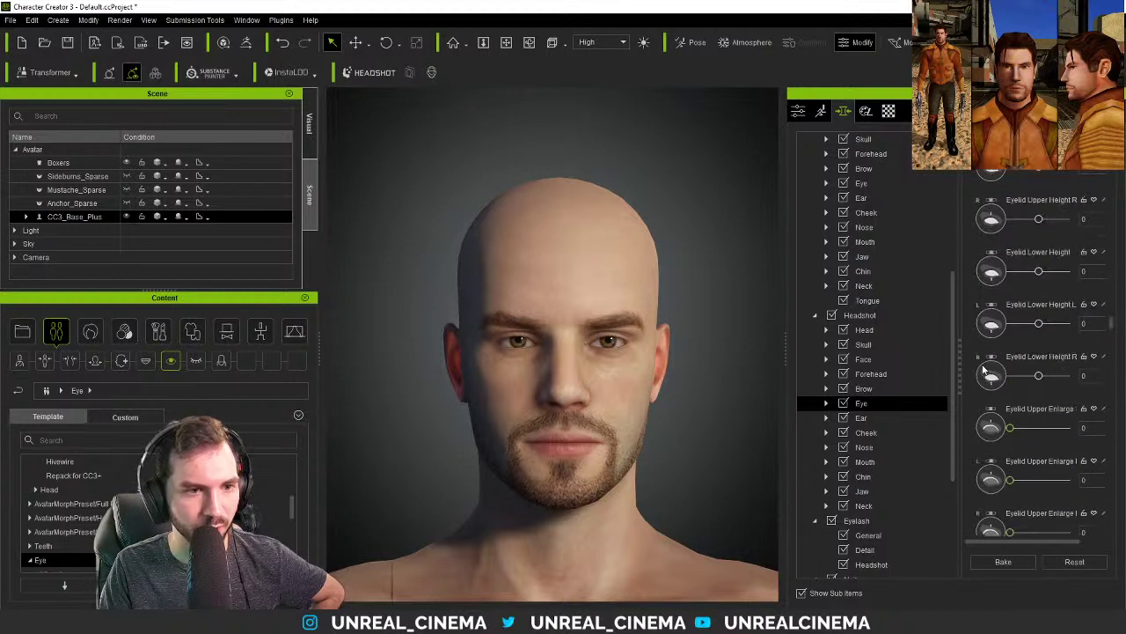
scroll(991, 373, "up", 2)
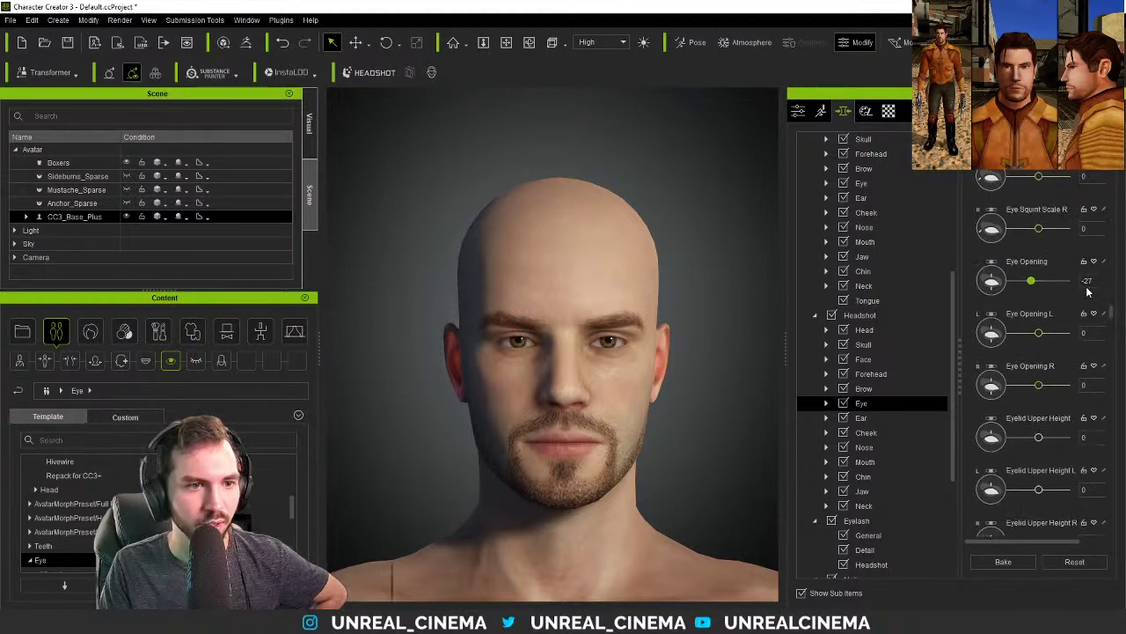
left_click_drag(1039, 280, 1035, 281)
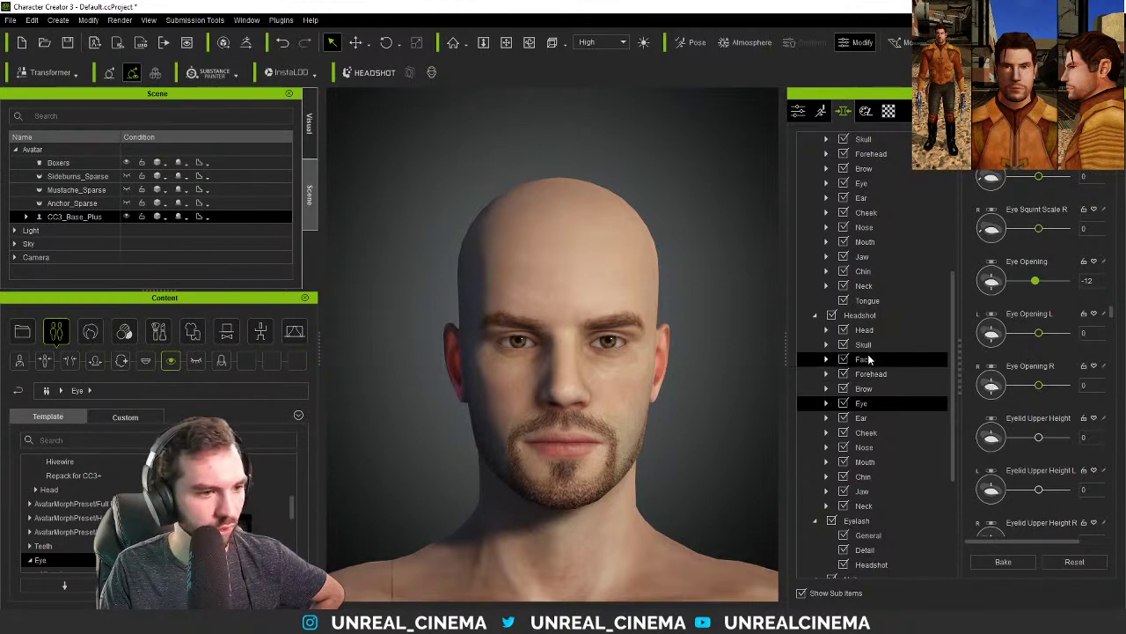
- Show the Nose morphs of the Head group and view the head in profile to examine the nose shape
left_click(864, 229)
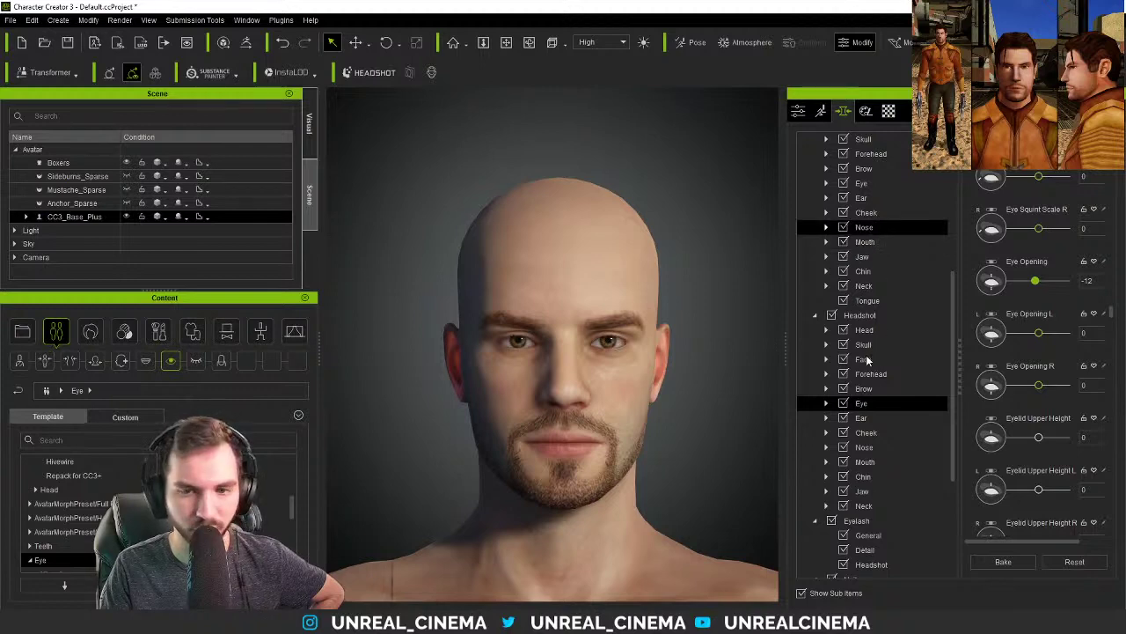
right_click_drag(648, 432, 525, 432)
scroll(607, 409, "up", 5)
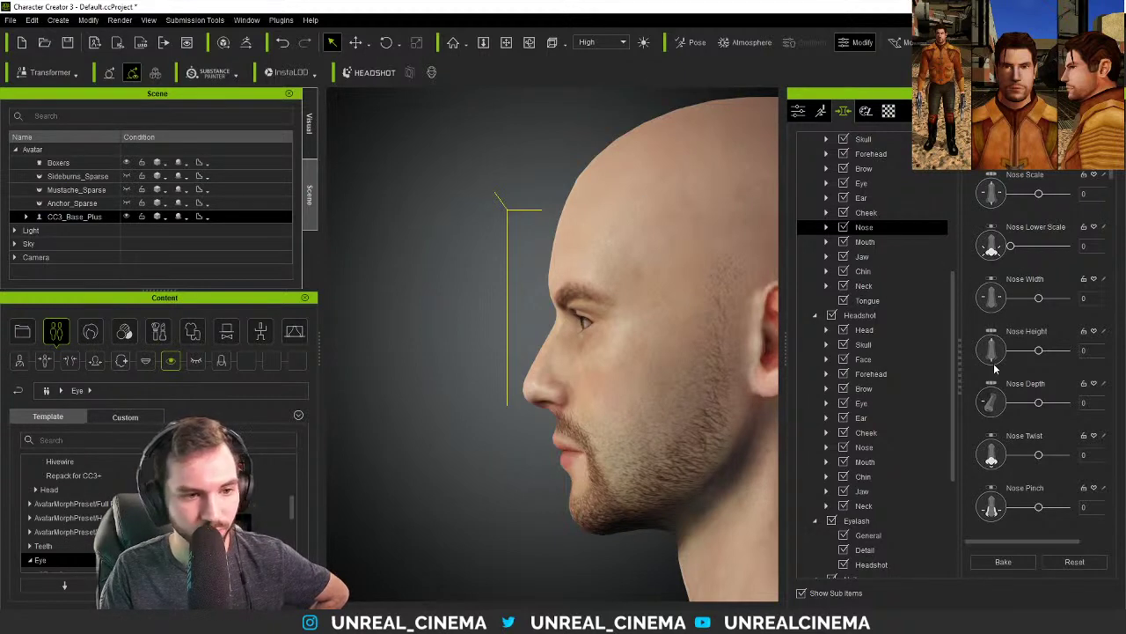
scroll(995, 370, "down", 1)
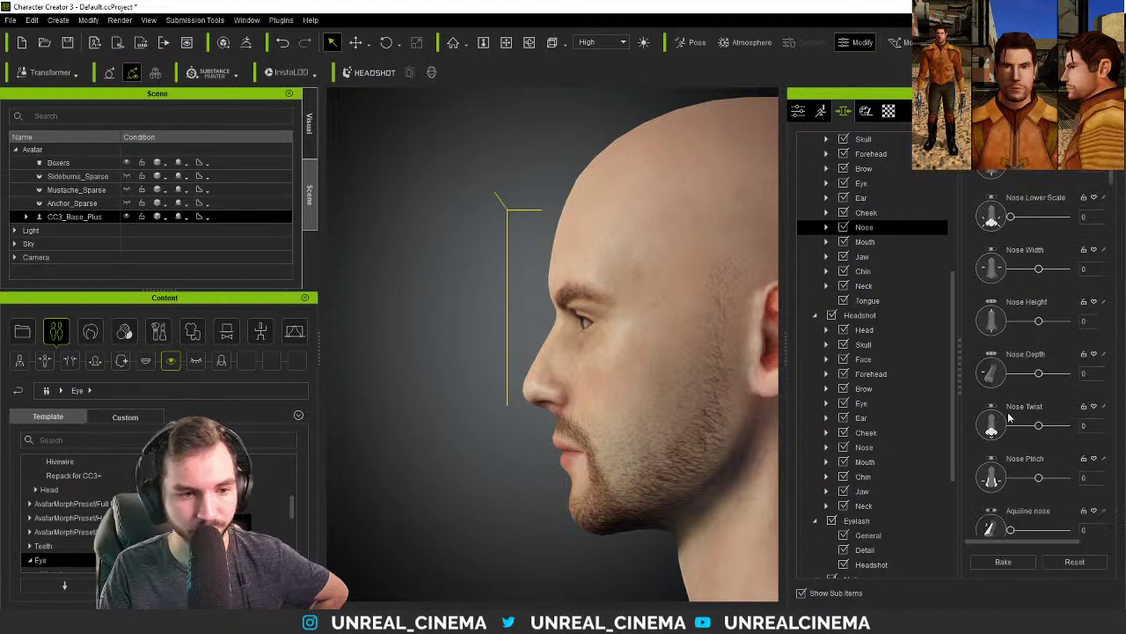
- Examine the available nose morph settings, from overall nose scale through ridge and tip to the nostril adjustments
scroll(995, 383, "up", 1)
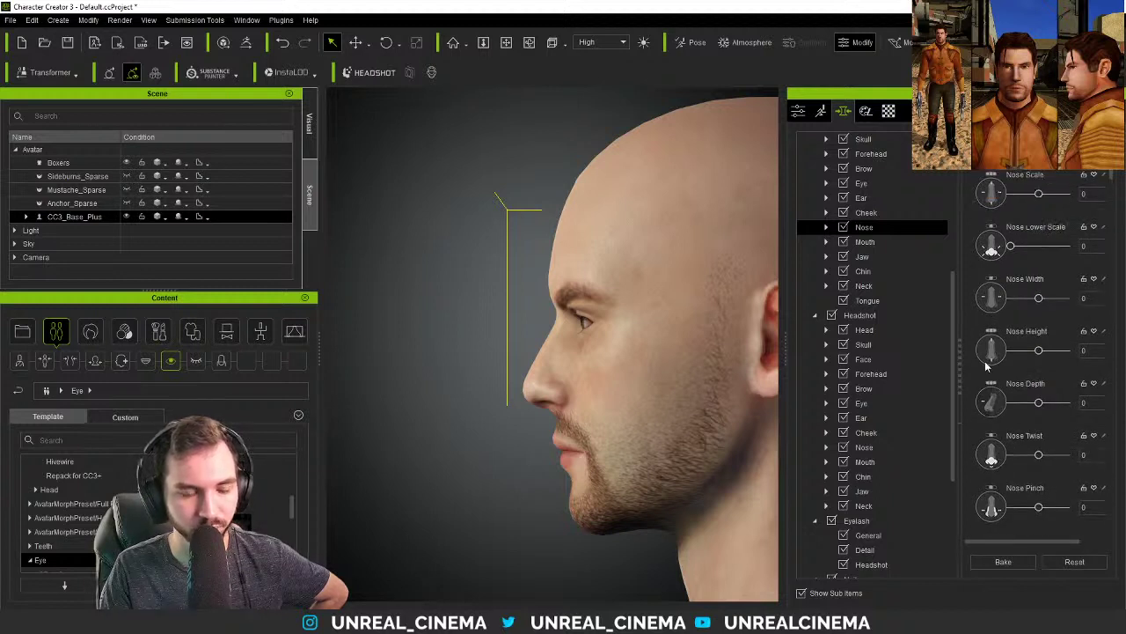
scroll(982, 352, "down", 3)
scroll(1002, 403, "down", 2)
scroll(987, 403, "down", 1)
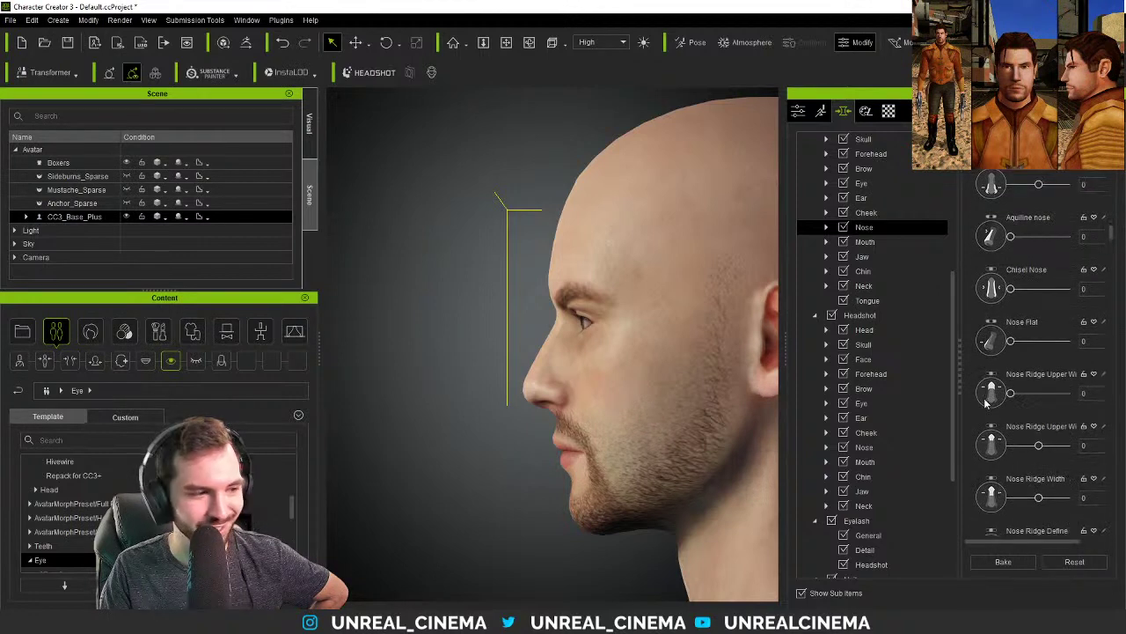
scroll(991, 437, "down", 3)
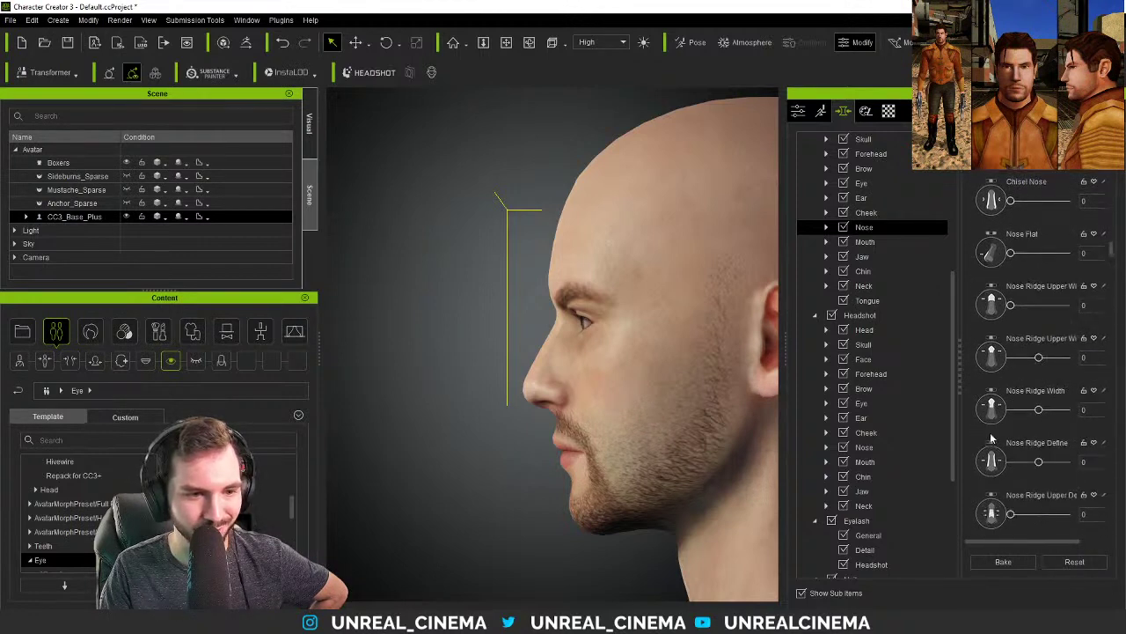
scroll(991, 440, "down", 4)
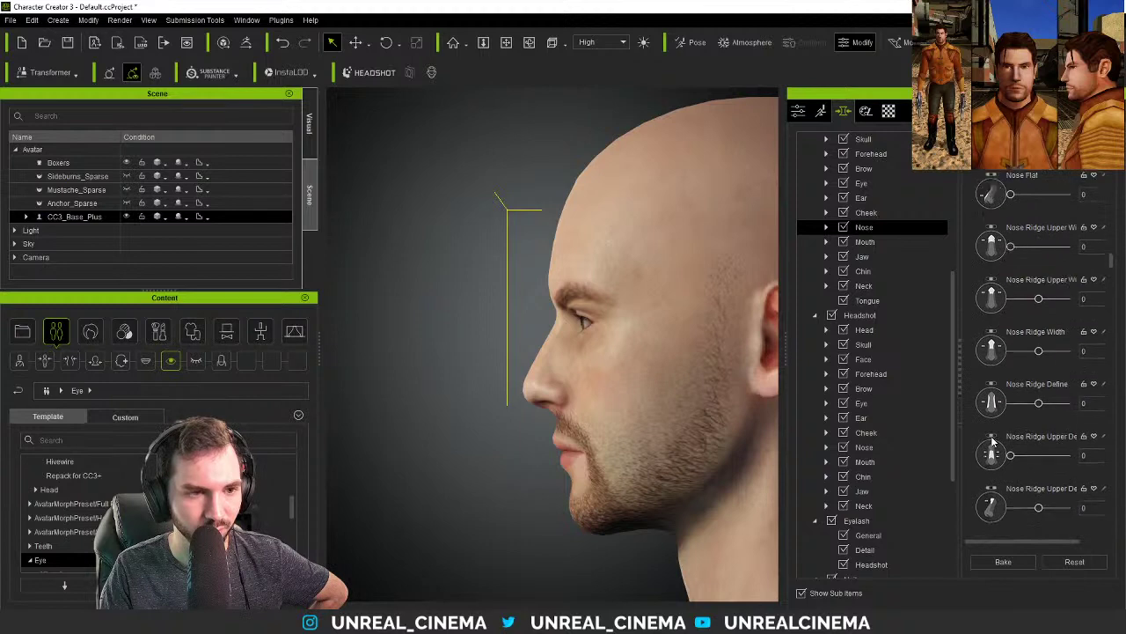
scroll(991, 440, "down", 3)
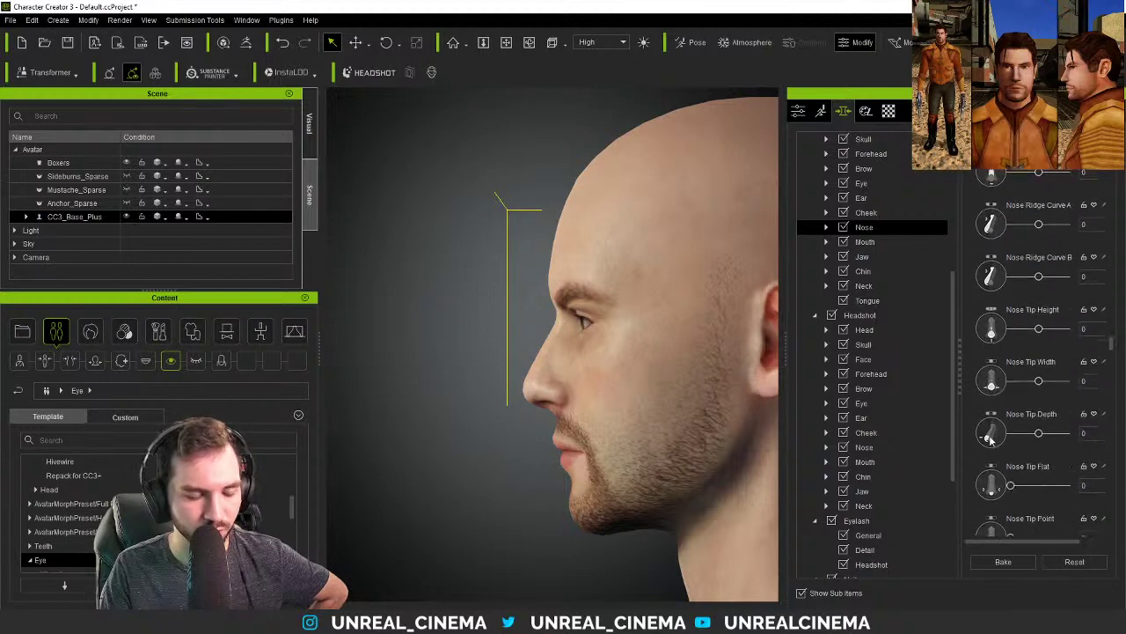
scroll(991, 440, "down", 7)
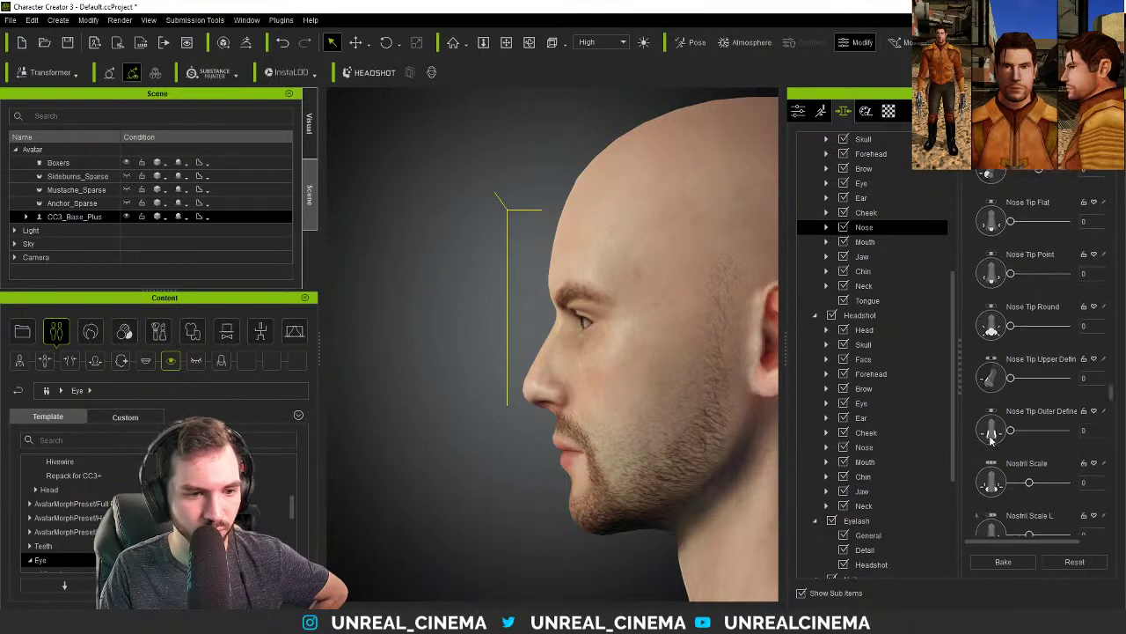
scroll(990, 443, "down", 9)
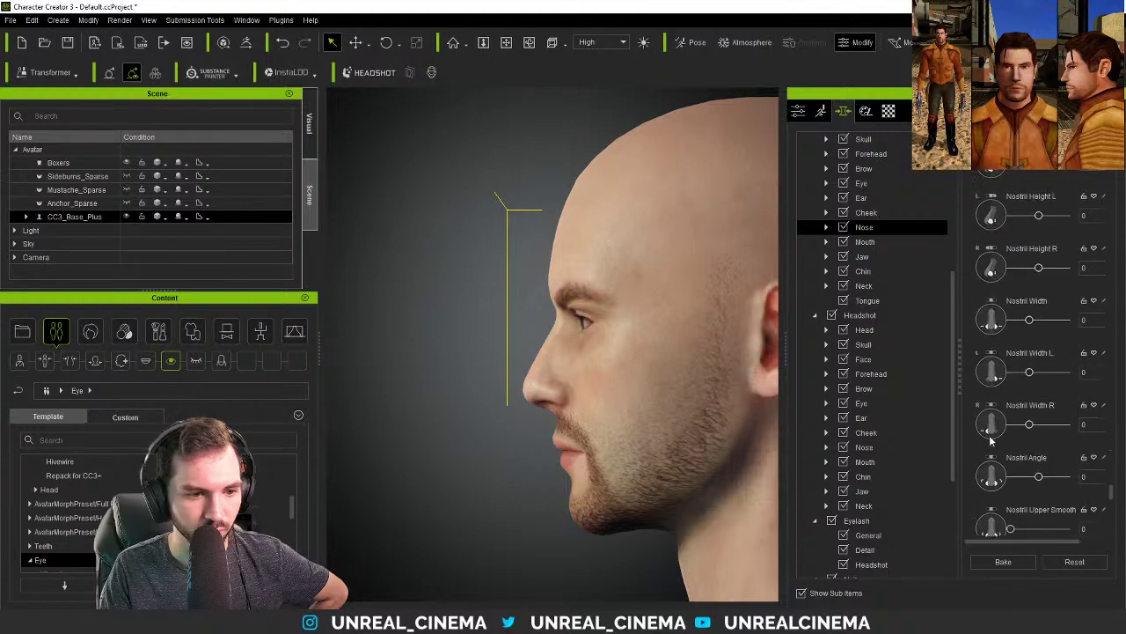
scroll(991, 442, "down", 1)
left_click_drag(1116, 536, 1111, 176)
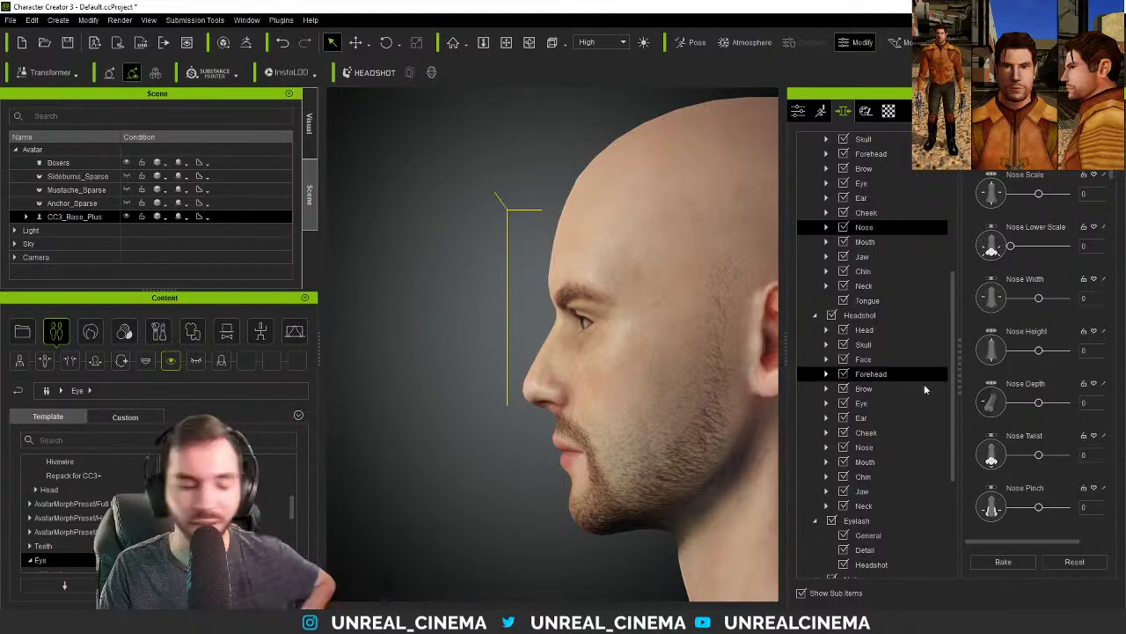
- Look through the hair element library, including the beard, hair and Prime Hairstyles categories, with the avatar viewed from the front
right_click_drag(435, 399, 676, 408)
scroll(534, 432, "down", 3)
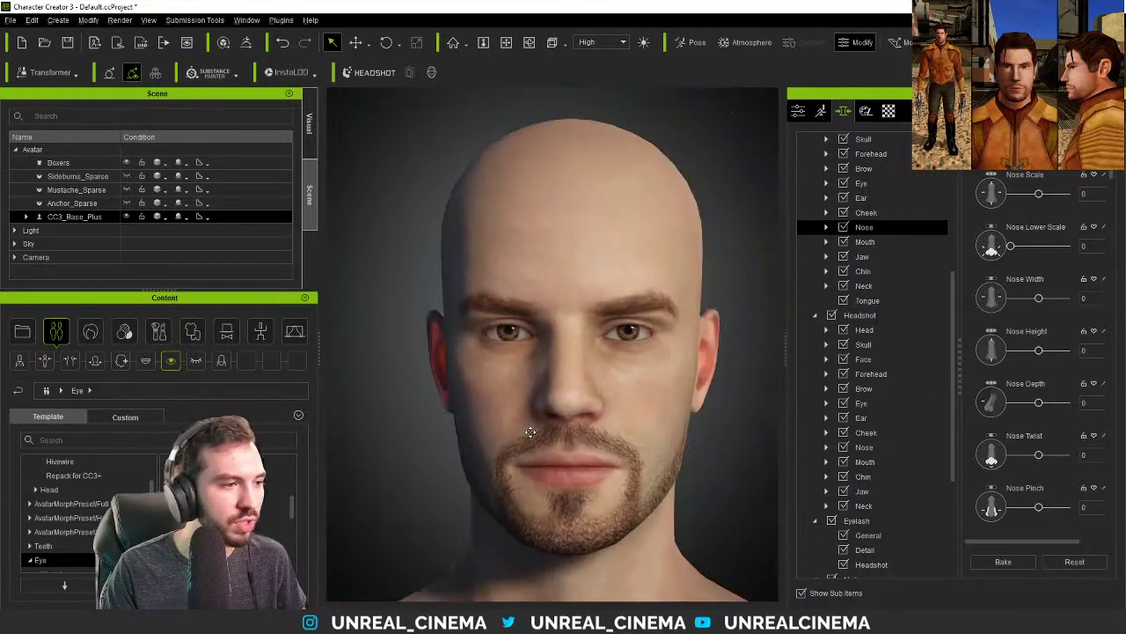
scroll(533, 432, "up", 4)
scroll(637, 423, "down", 5)
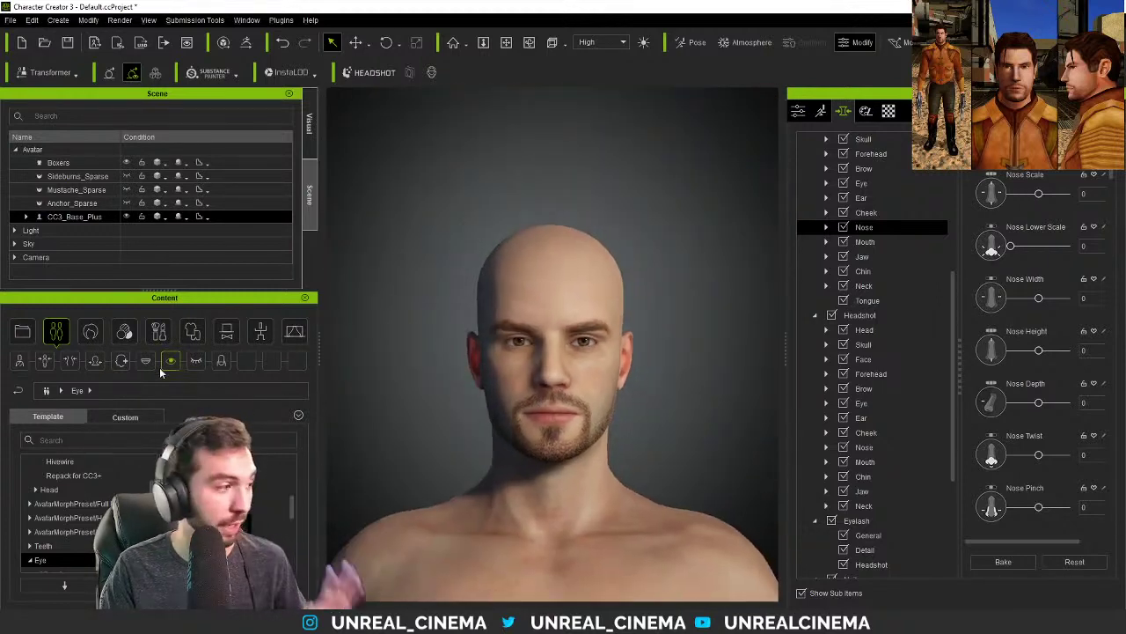
left_click(90, 331)
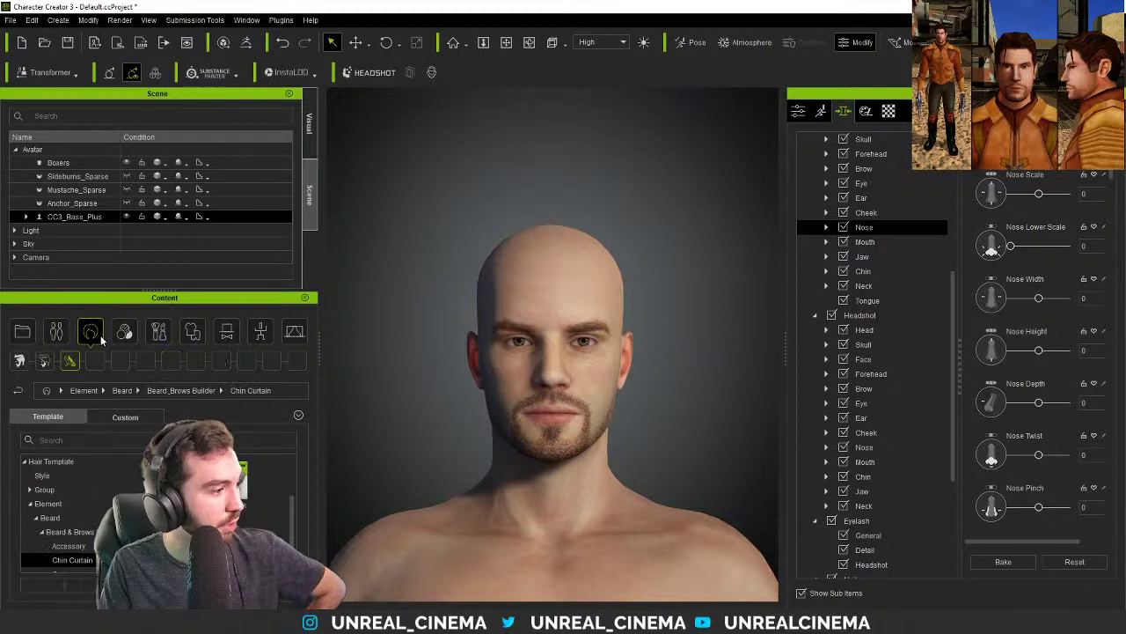
left_click(51, 518)
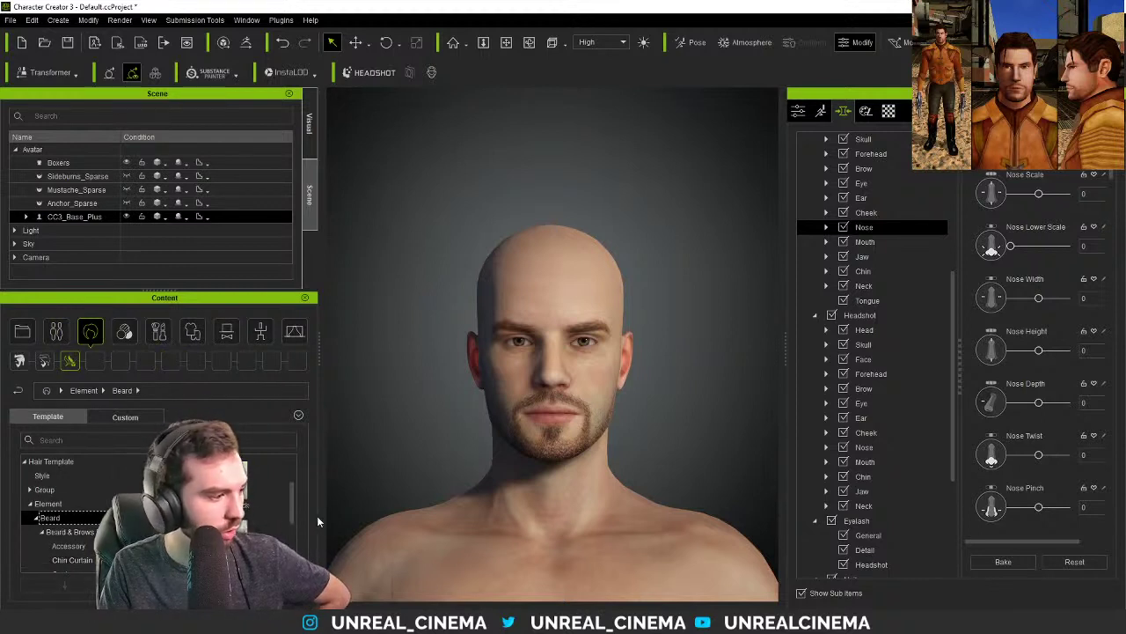
key("Up")
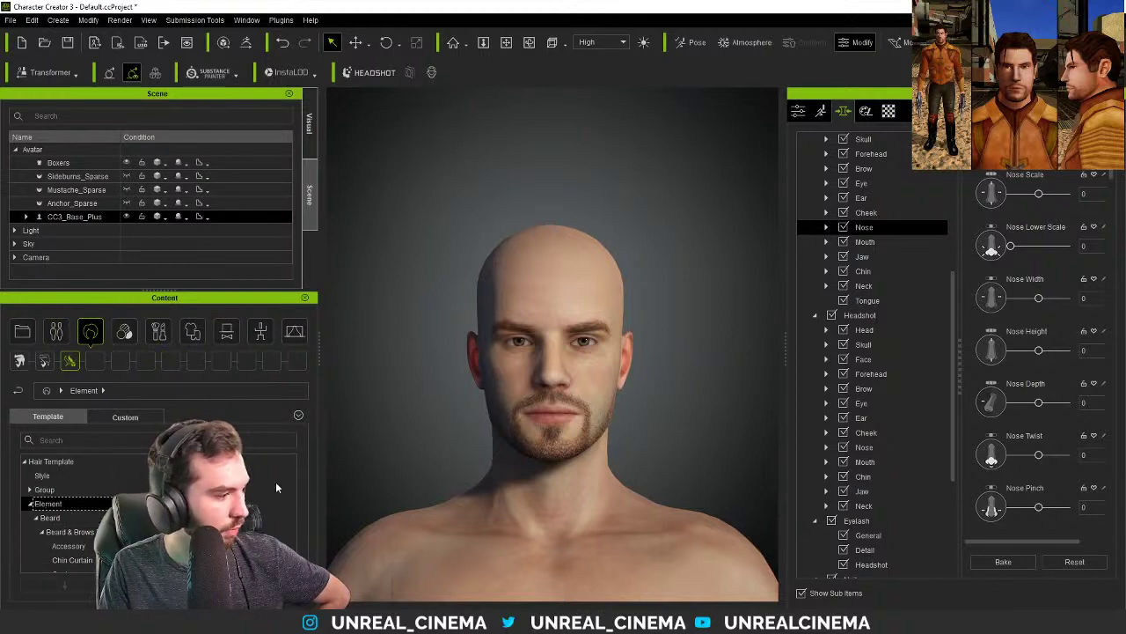
key("h")
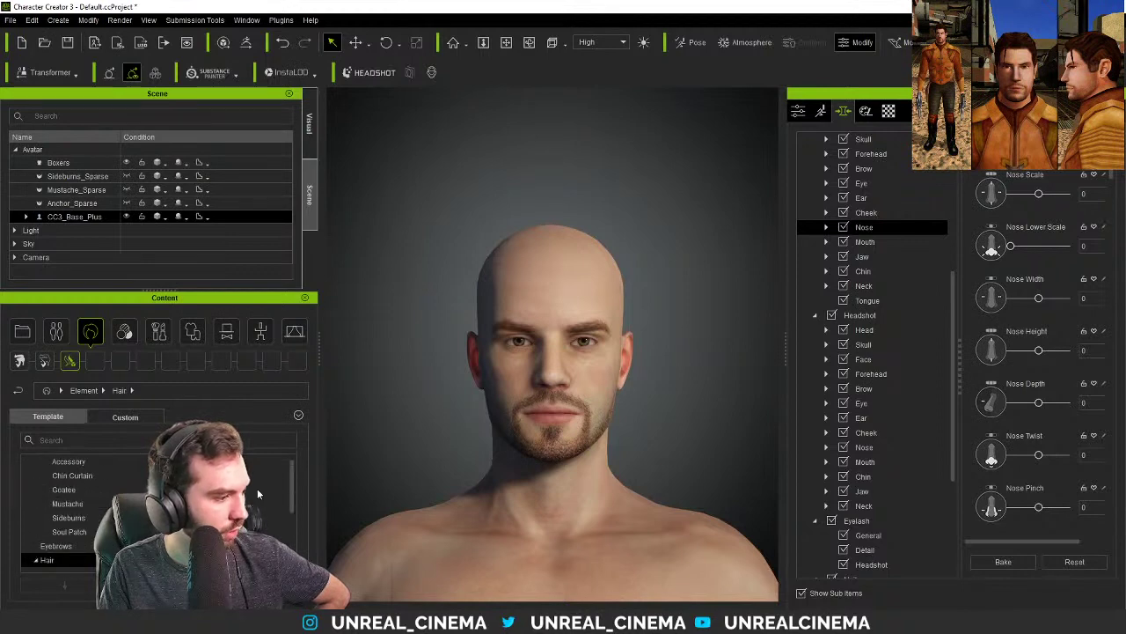
key("Right")
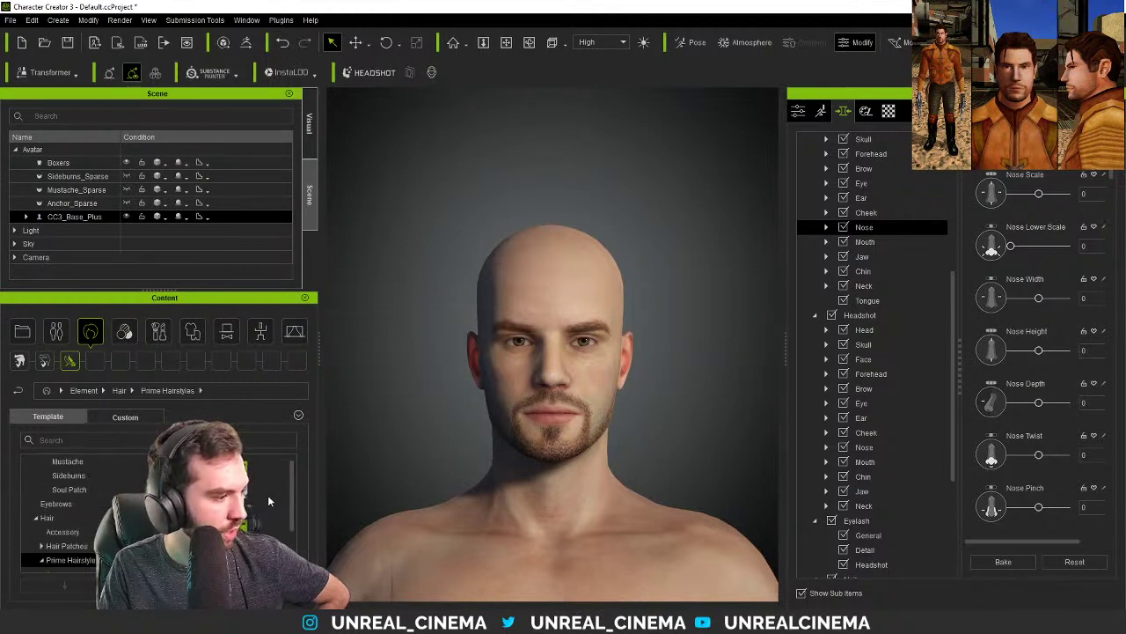
scroll(74, 504, "up", 4)
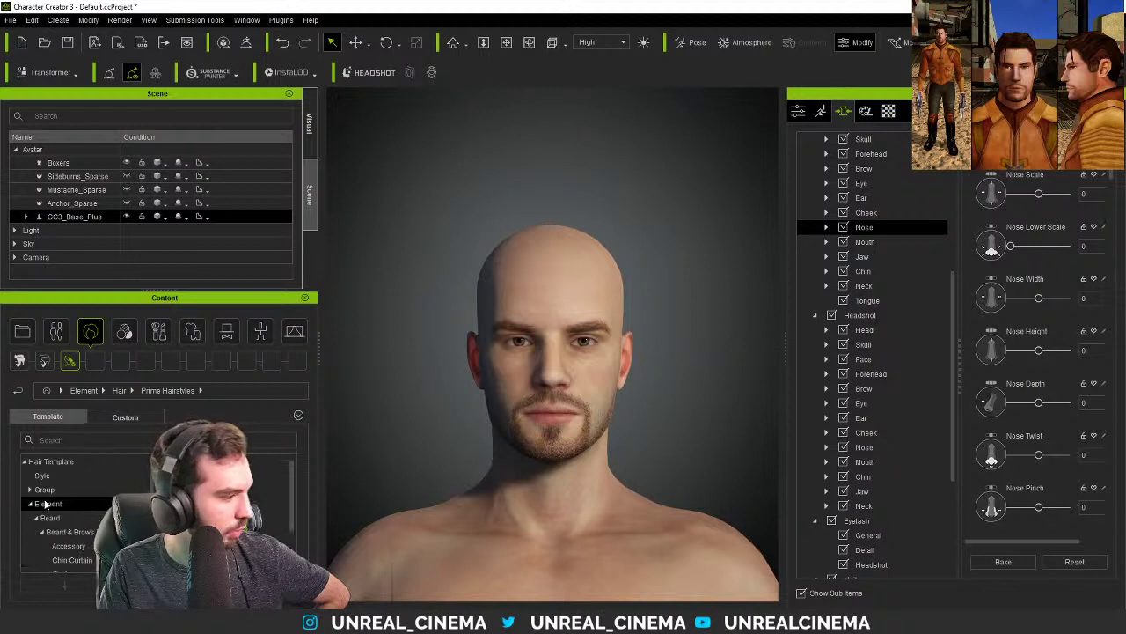
- Find the hair group in the hair template library and apply the Short blowback hairstyle to the avatar
left_click(74, 517)
key("Down")
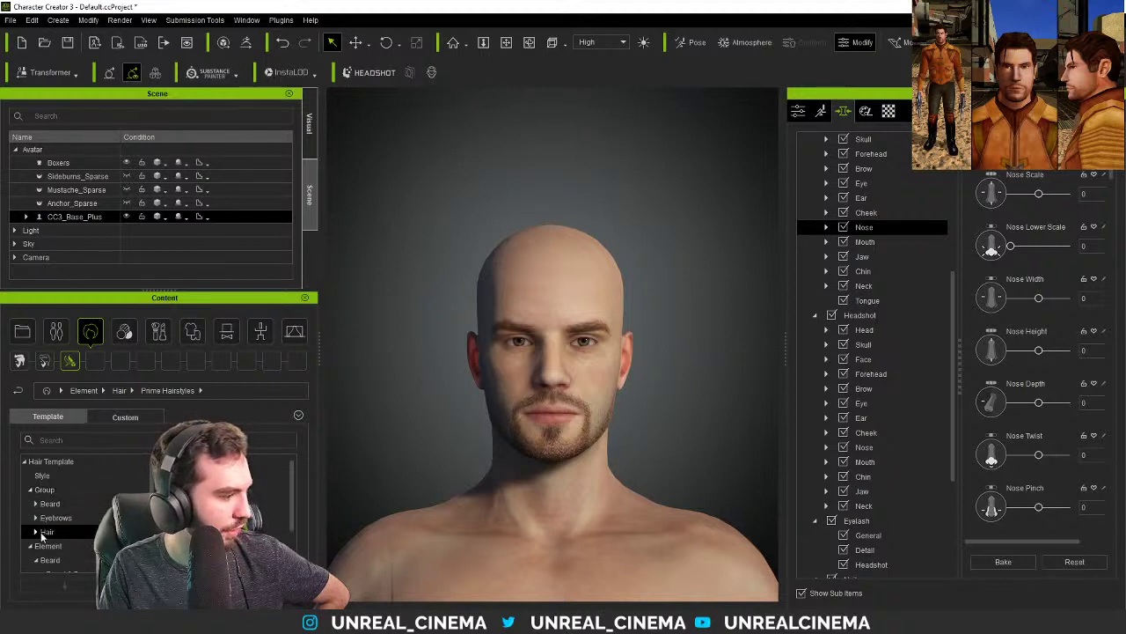
key("Right")
key("Down")
key("Down")
key("Up")
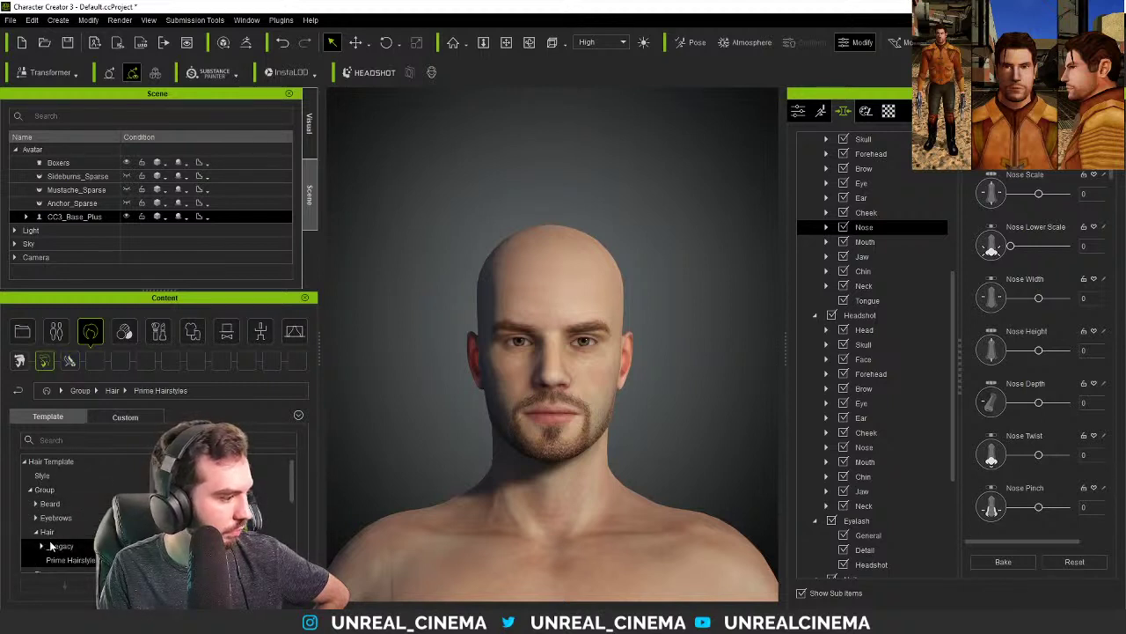
key("Up")
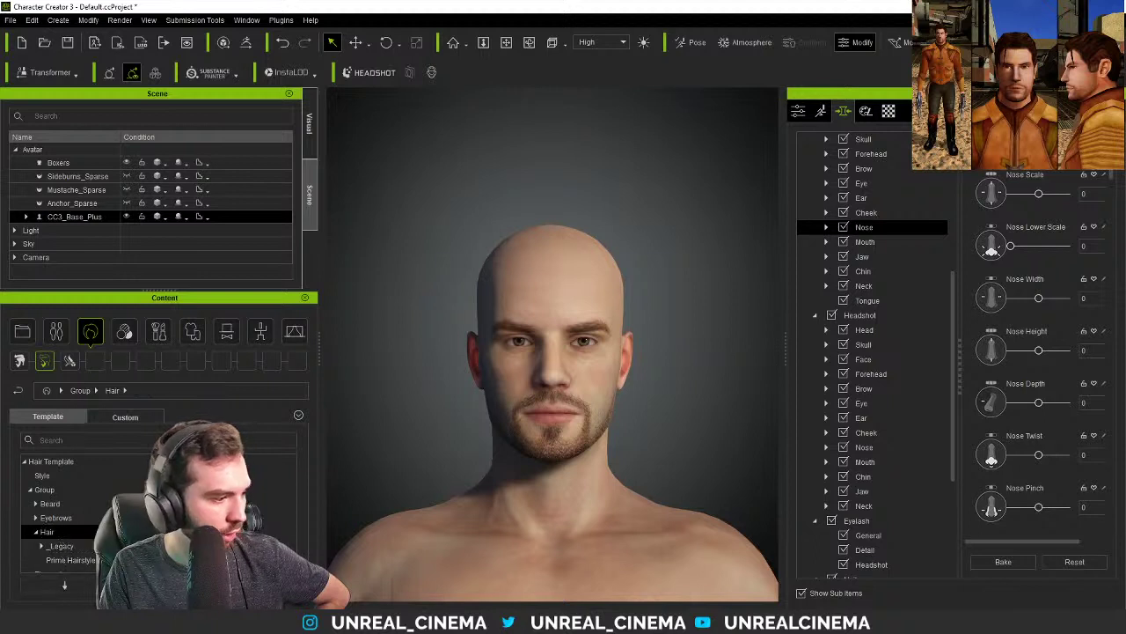
left_click_drag(220, 493, 525, 439)
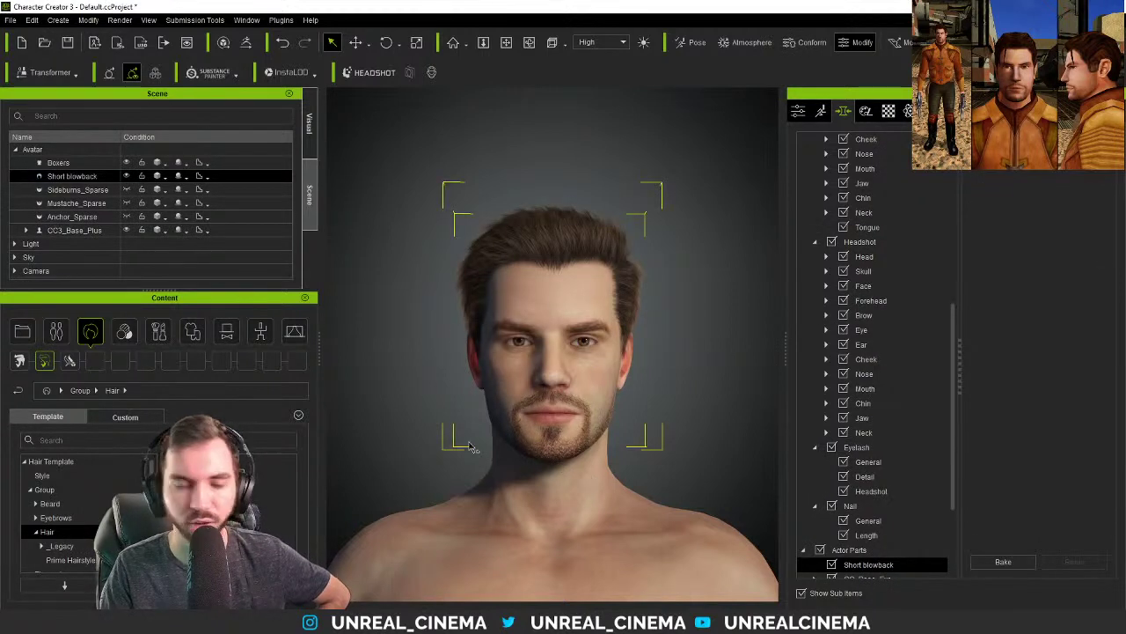
- Delete the Short blowback hair from the avatar
left_click(63, 189, "ctrl")
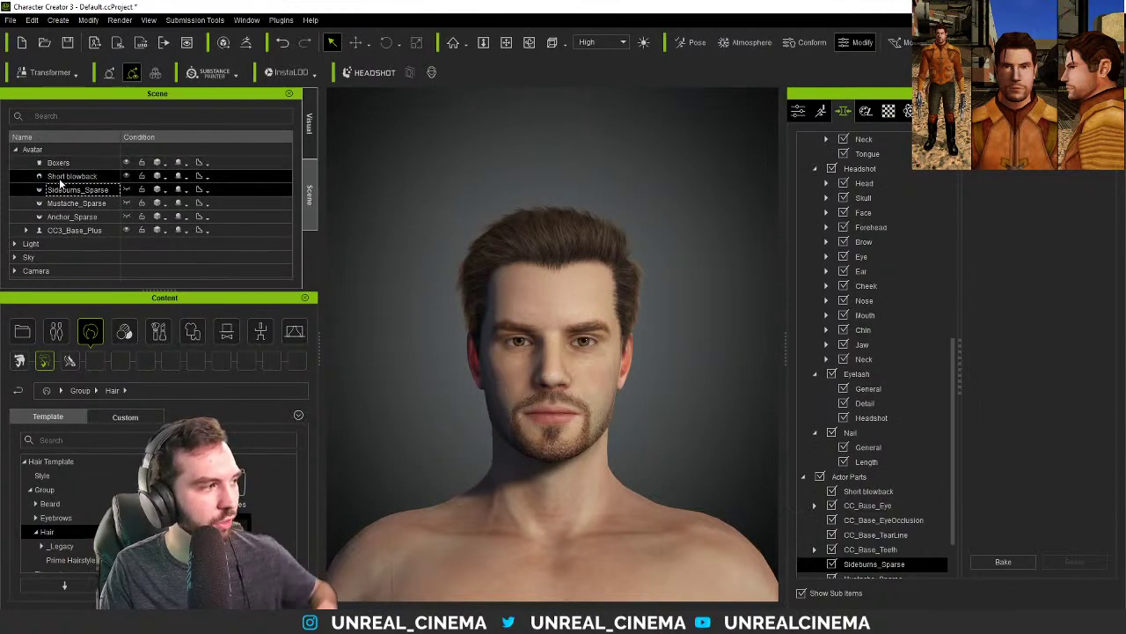
left_click(60, 176)
key("Delete")
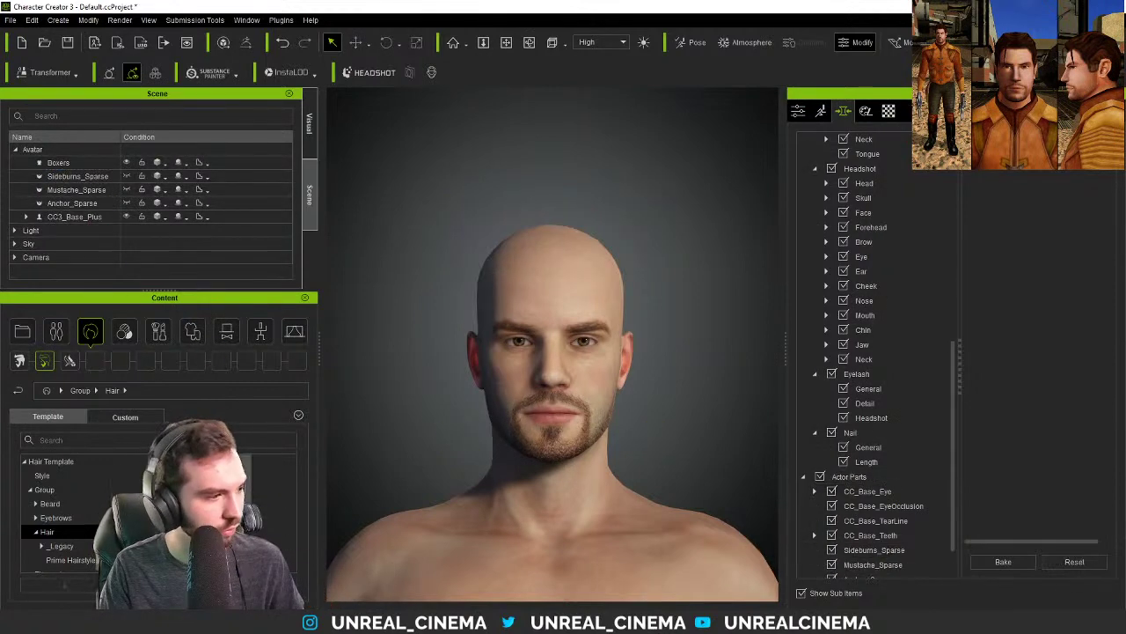
- Try the Wavy_short_Bob hairstyle from Prime Hairstyles on the avatar and replace it with Center_part_curtains
left_click(70, 559)
left_click_drag(211, 510, 414, 464)
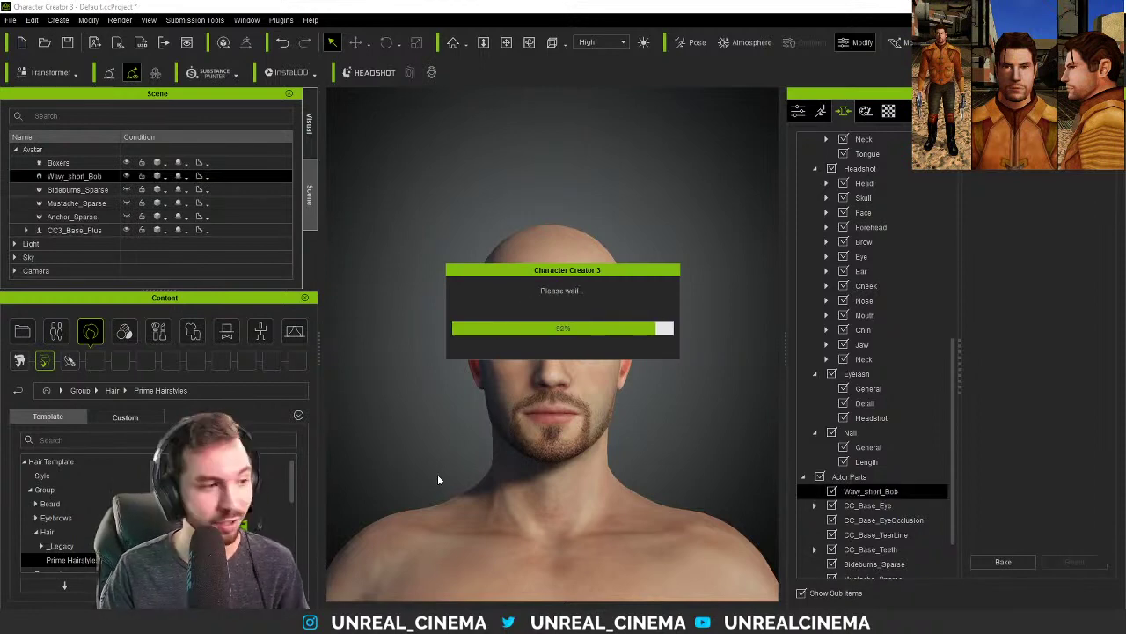
left_click(66, 176)
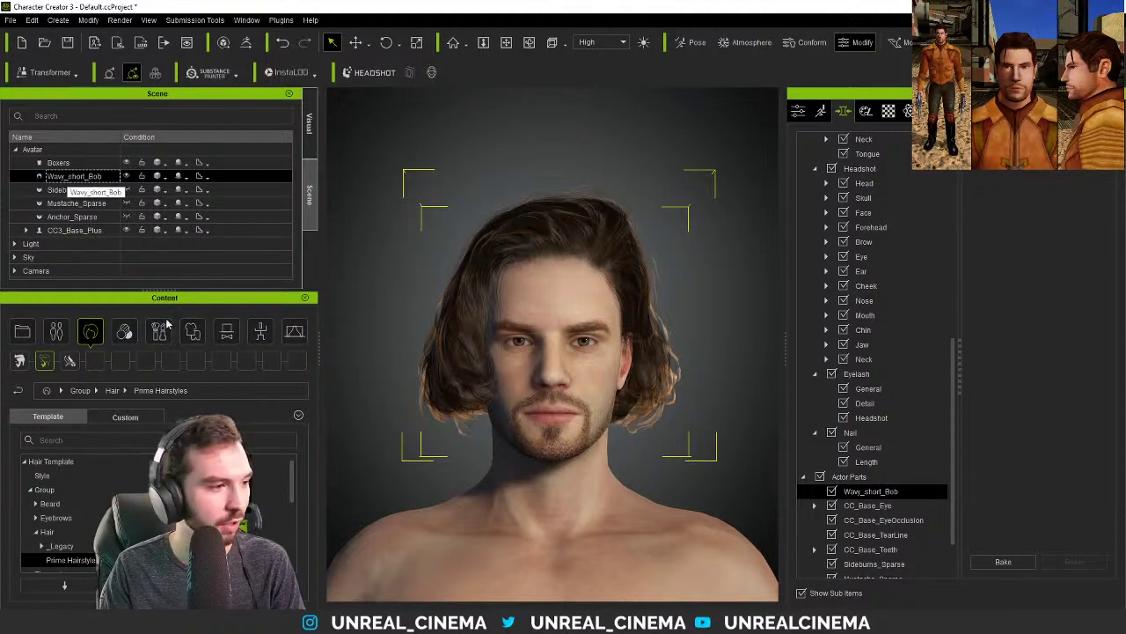
key("Delete")
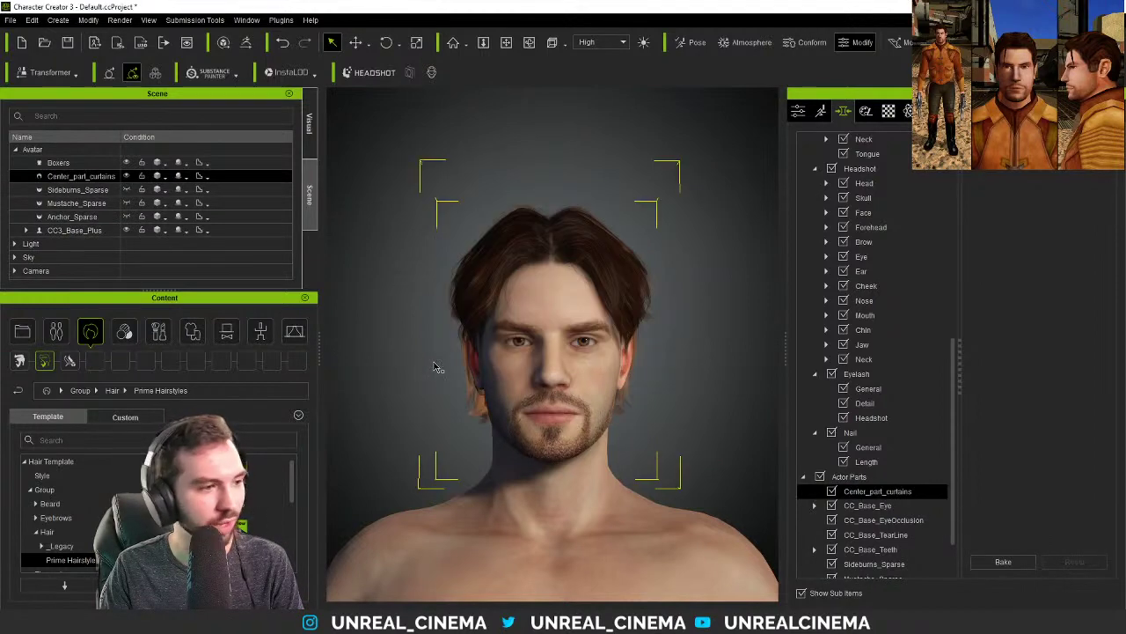
- Delete the Center_part_curtains hair from the avatar
left_click(76, 202)
left_click(81, 176, "ctrl")
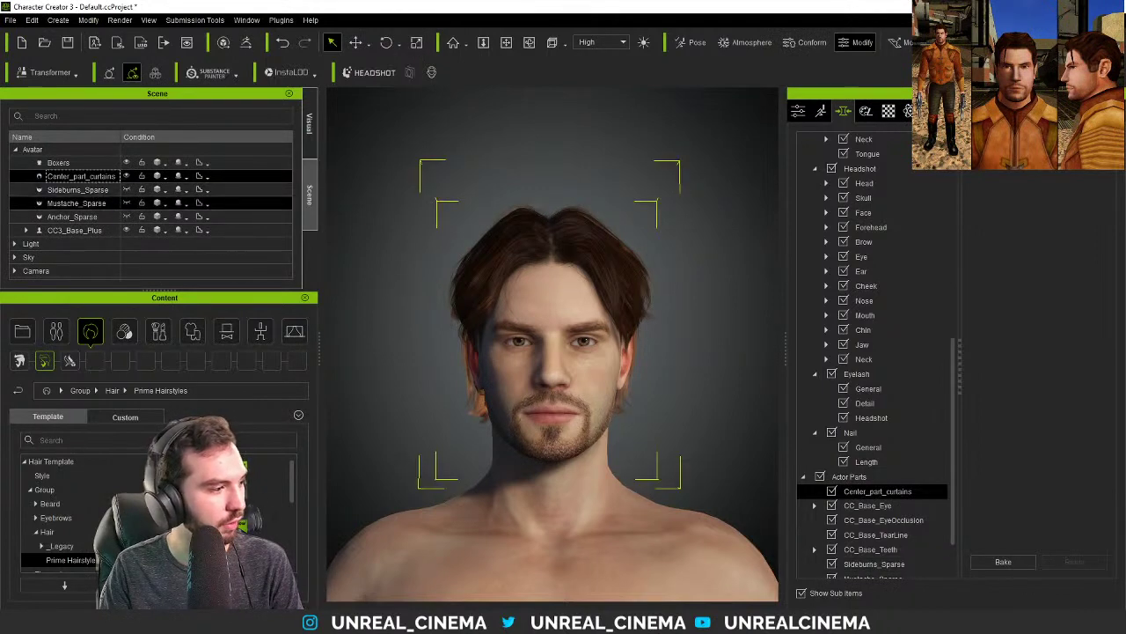
key("Delete")
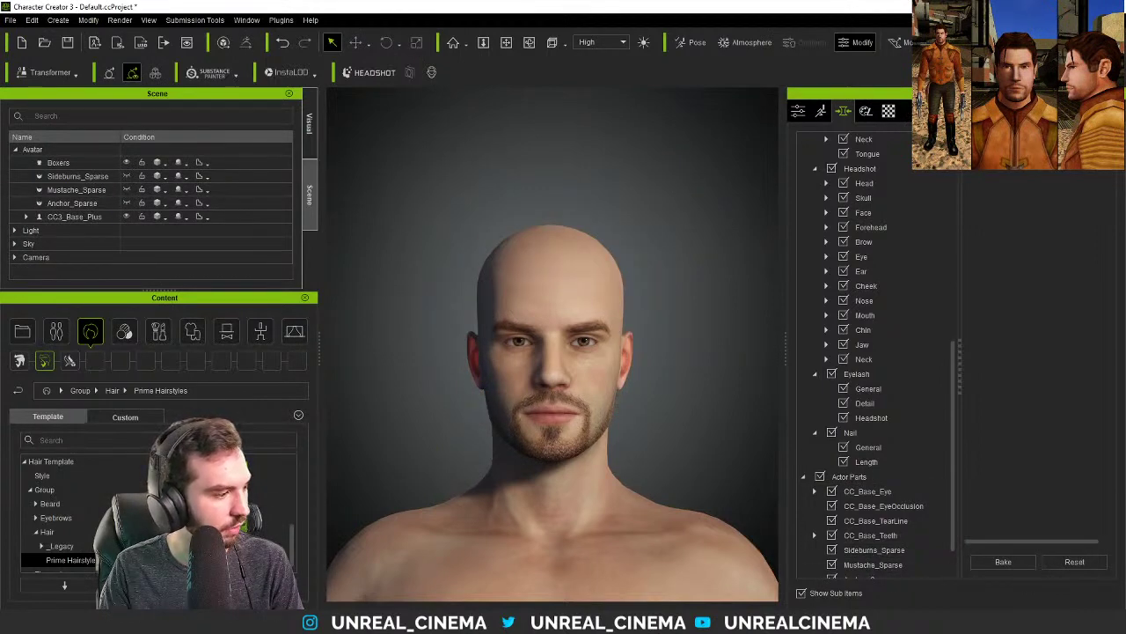
- Try the Classic_side_part hairstyle from Prime Hairstyles on the avatar and remove it
left_click_drag(220, 493, 468, 395)
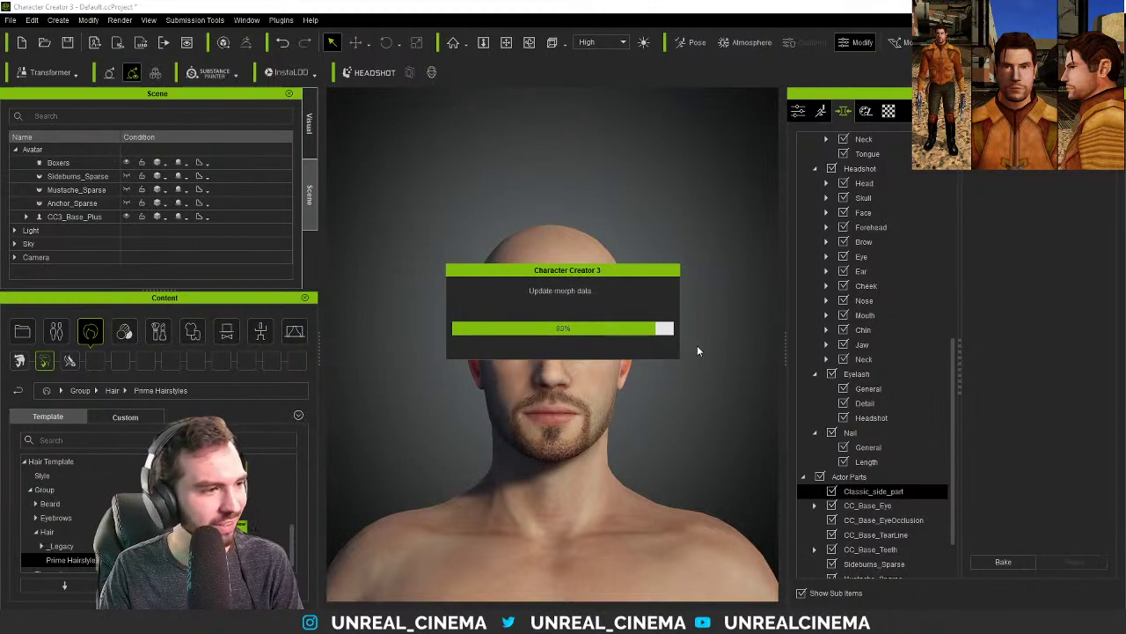
key("Up")
key("Down")
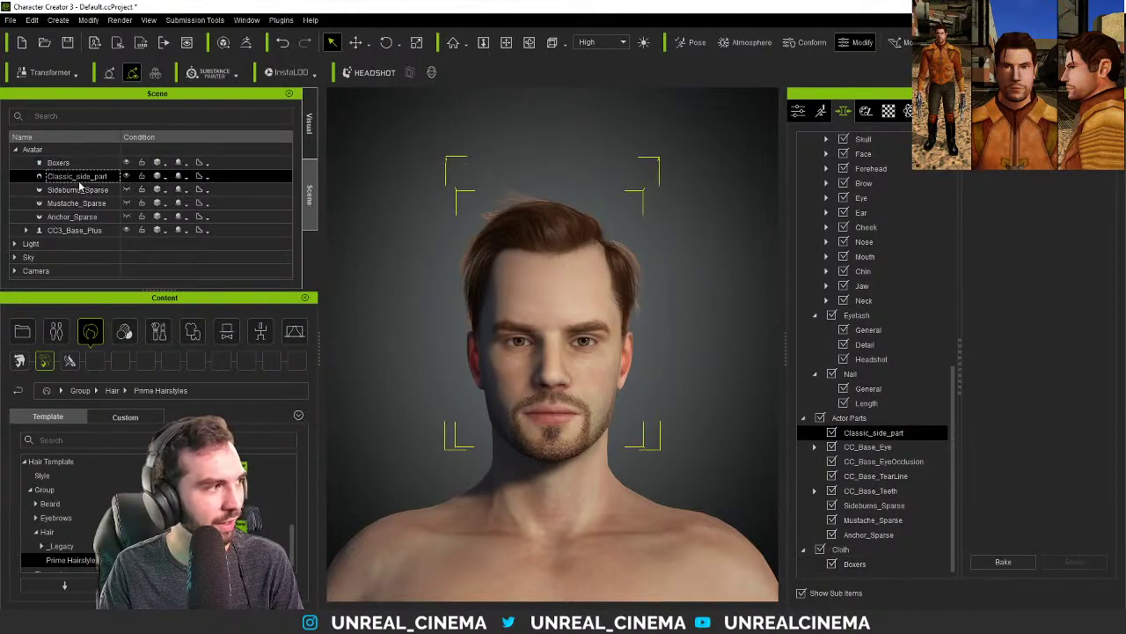
key("Delete")
left_click(122, 257)
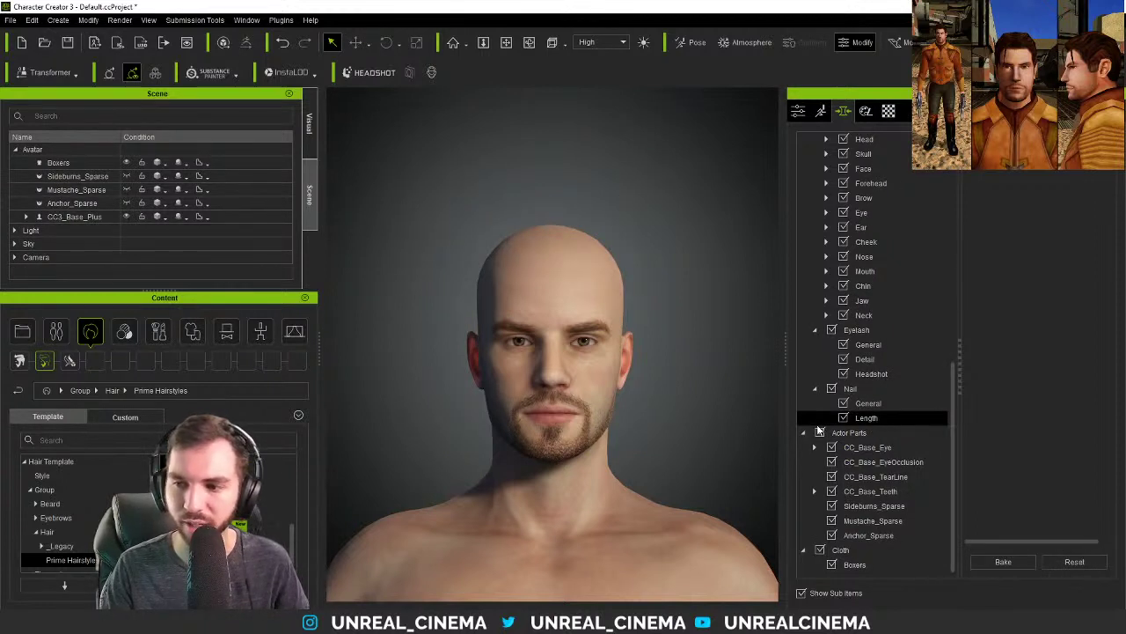
scroll(870, 422, "up", 3)
scroll(634, 407, "up", 4)
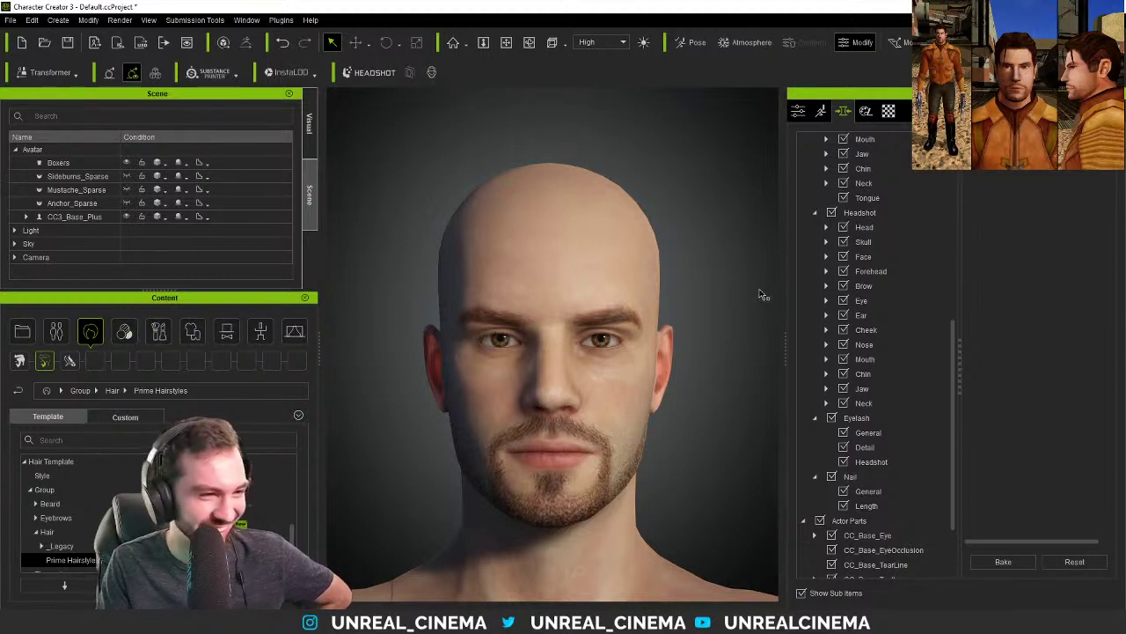
left_click(889, 111)
left_click(846, 111)
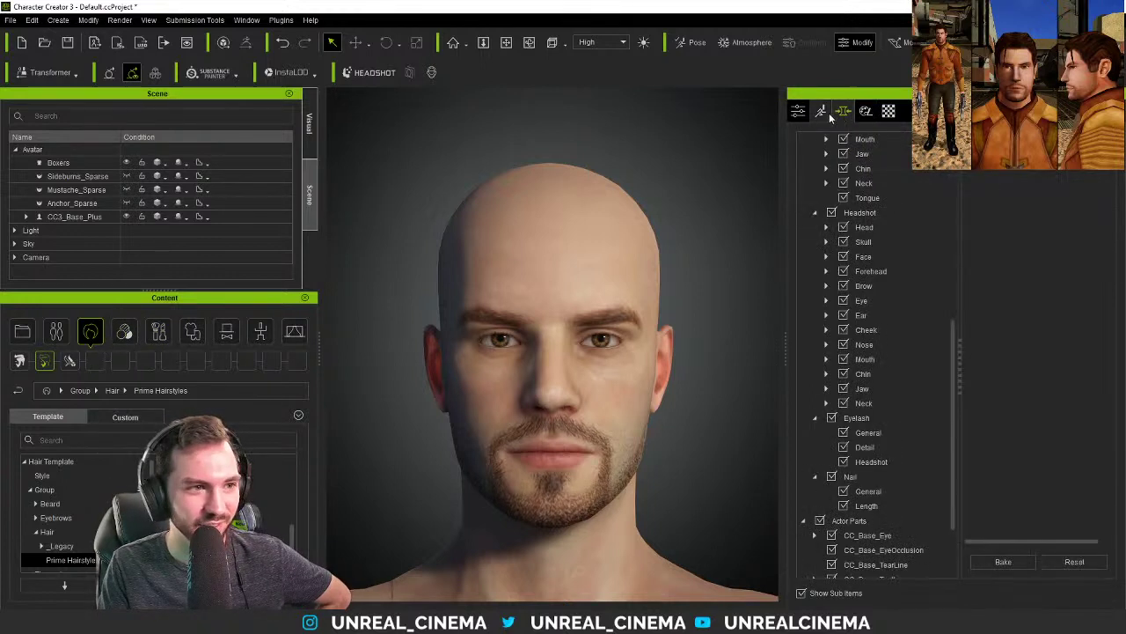
left_click(827, 111)
left_click(843, 111)
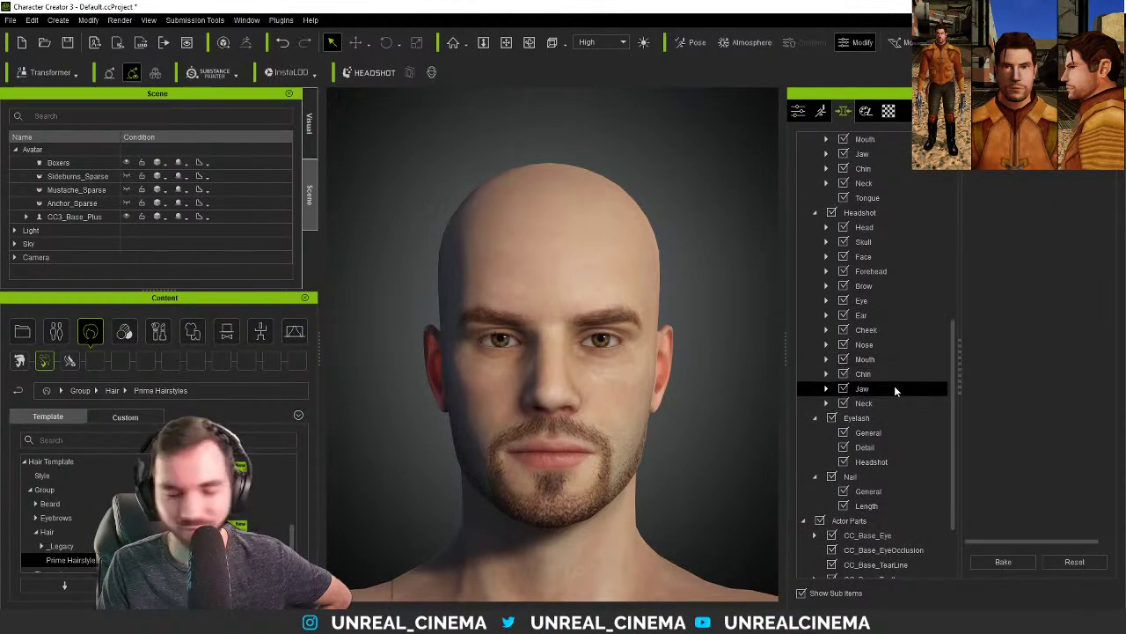
scroll(895, 390, "up", 2)
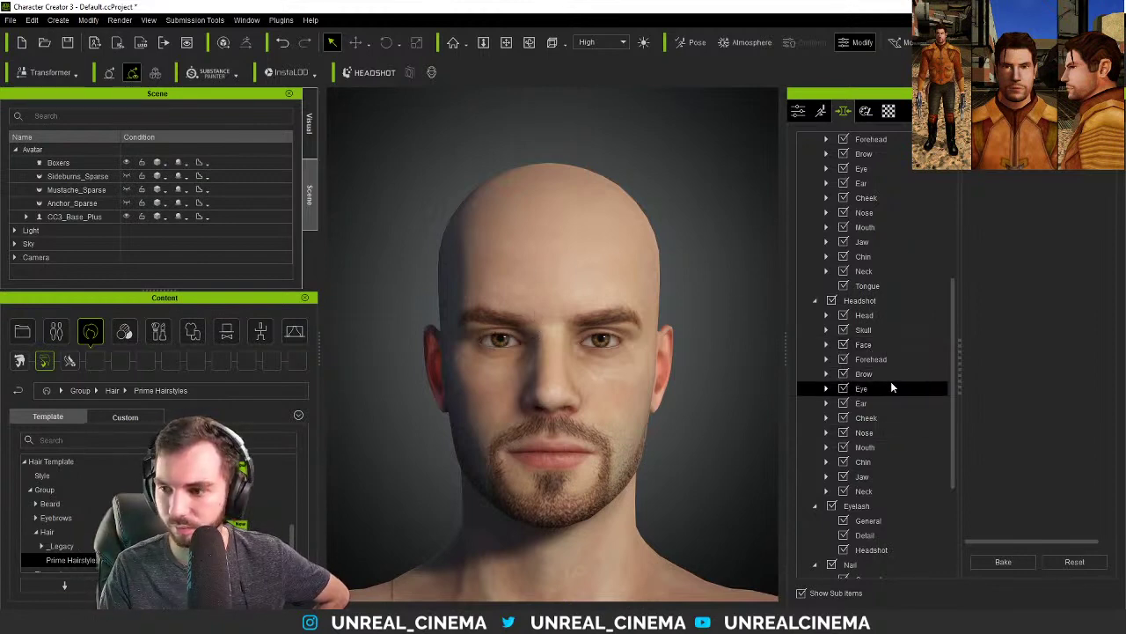
scroll(894, 373, "down", 3)
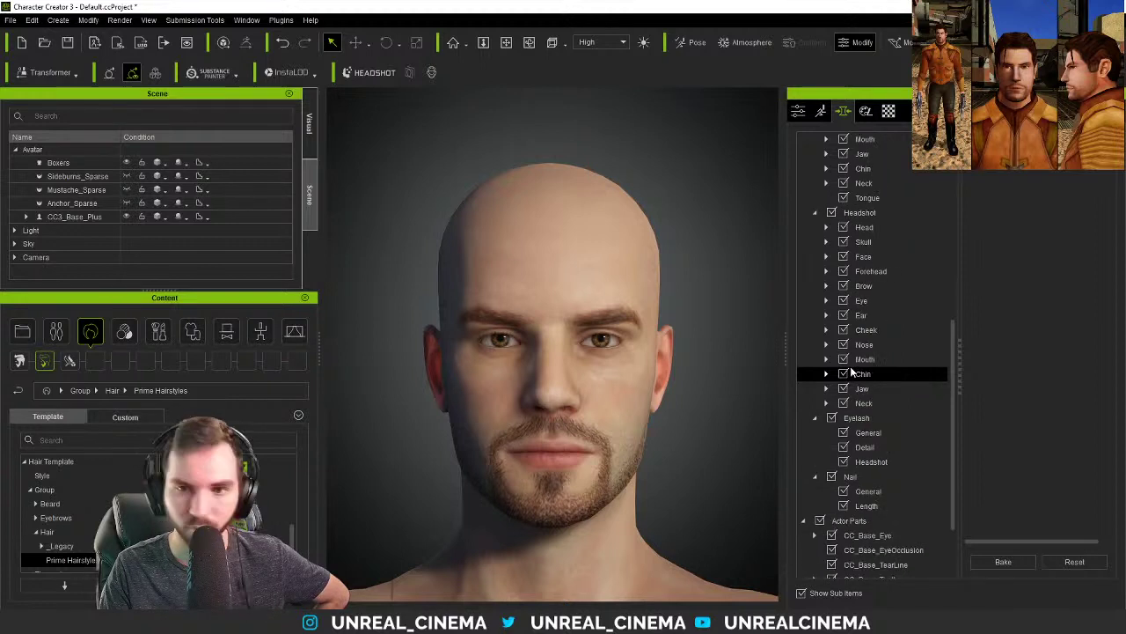
- Open the Nose morphs of the avatar's Headshot group
scroll(862, 362, "down", 3)
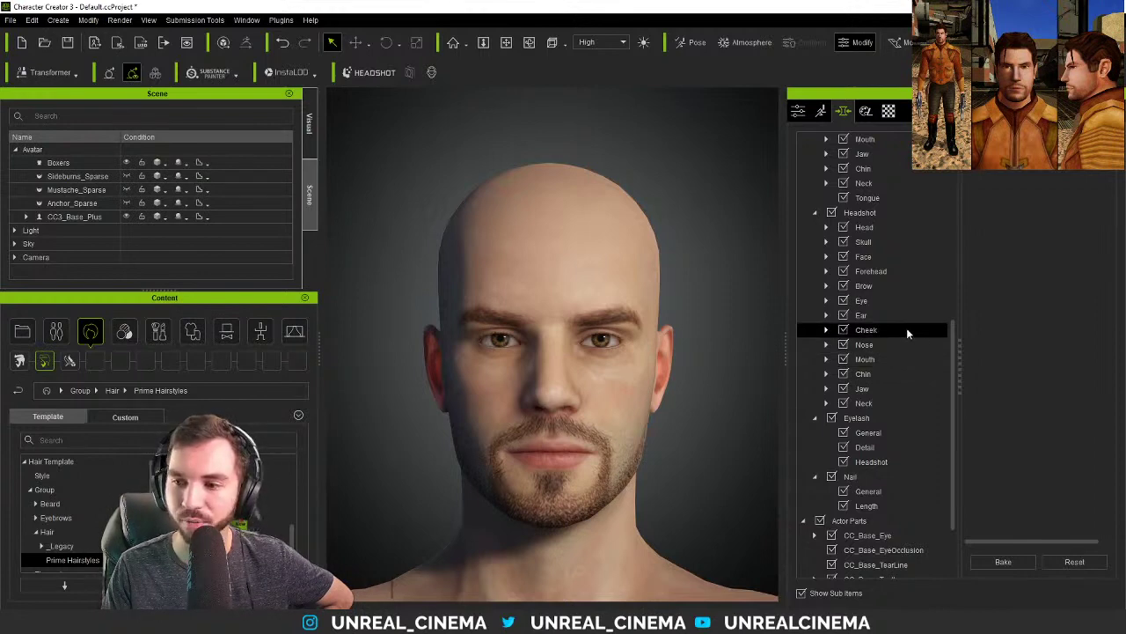
scroll(880, 356, "up", 1)
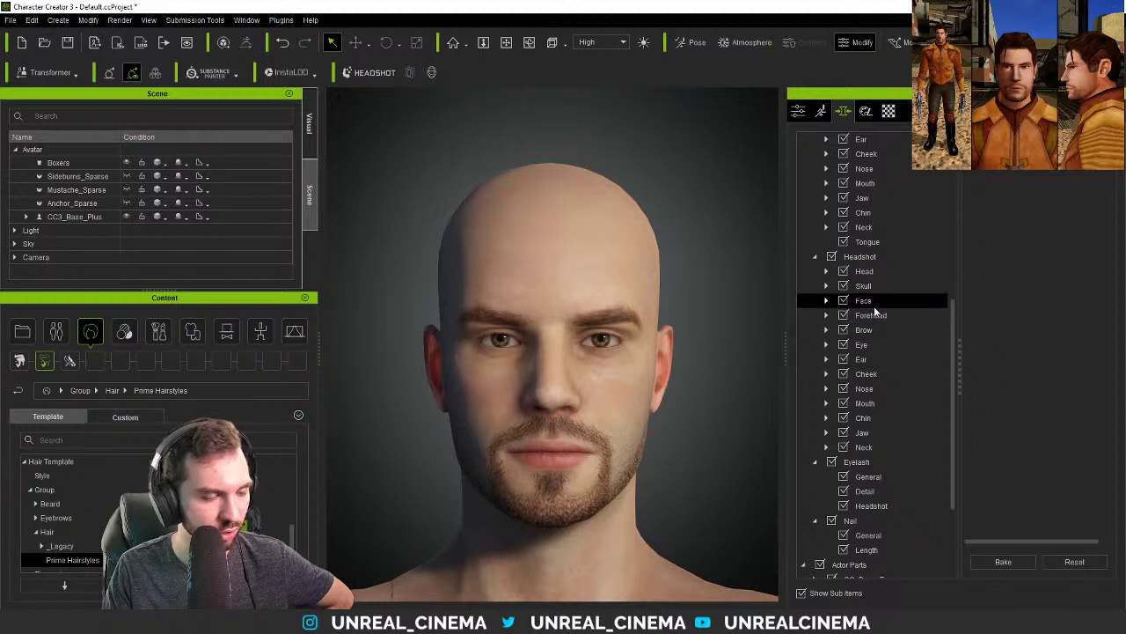
left_click(864, 396)
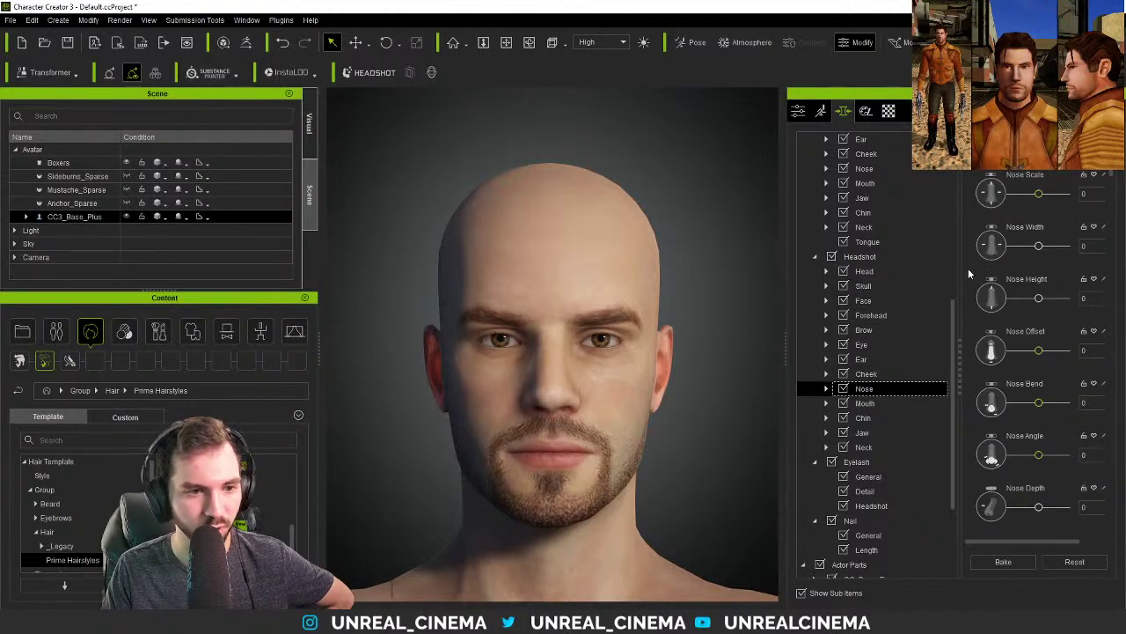
scroll(969, 275, "down", 1)
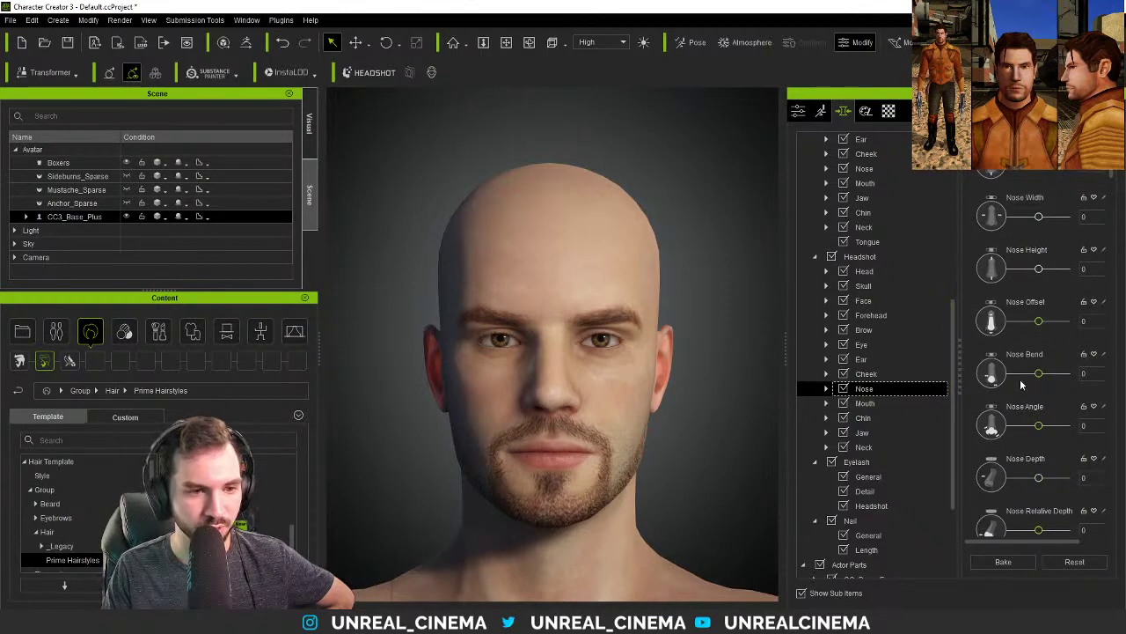
- Try a strong positive Nose Offset on the avatar and set it back to 0
left_click_drag(1038, 321, 1089, 323)
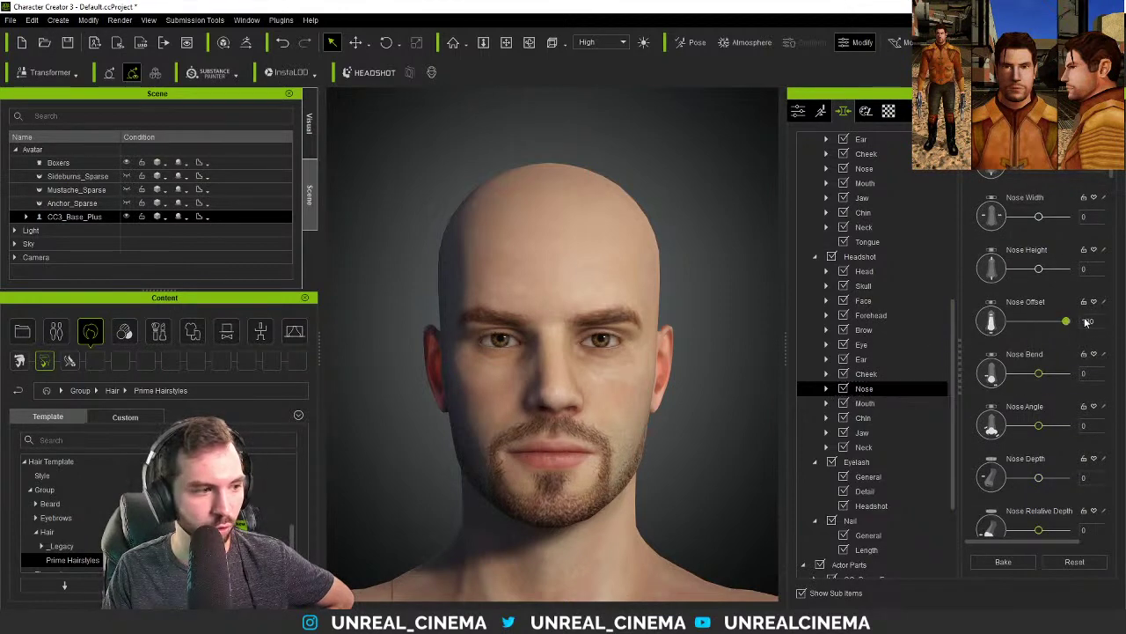
type("0")
key("Return")
- Compare the nose in profile and front view, and set Nose Ridge Define to 29
scroll(996, 353, "down", 1)
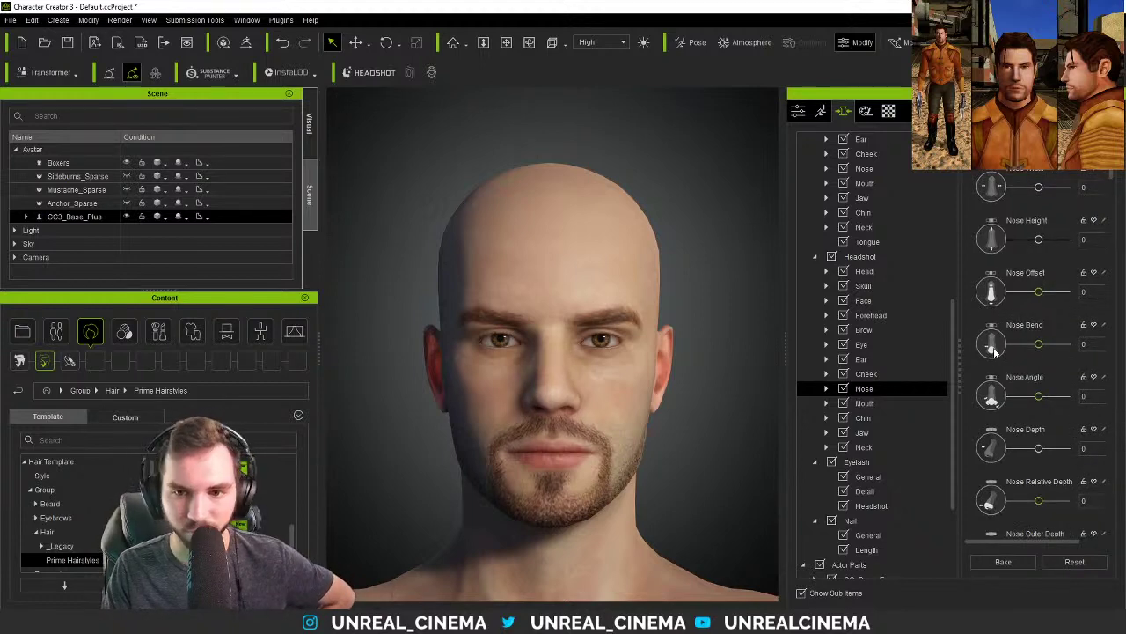
scroll(979, 388, "down", 8)
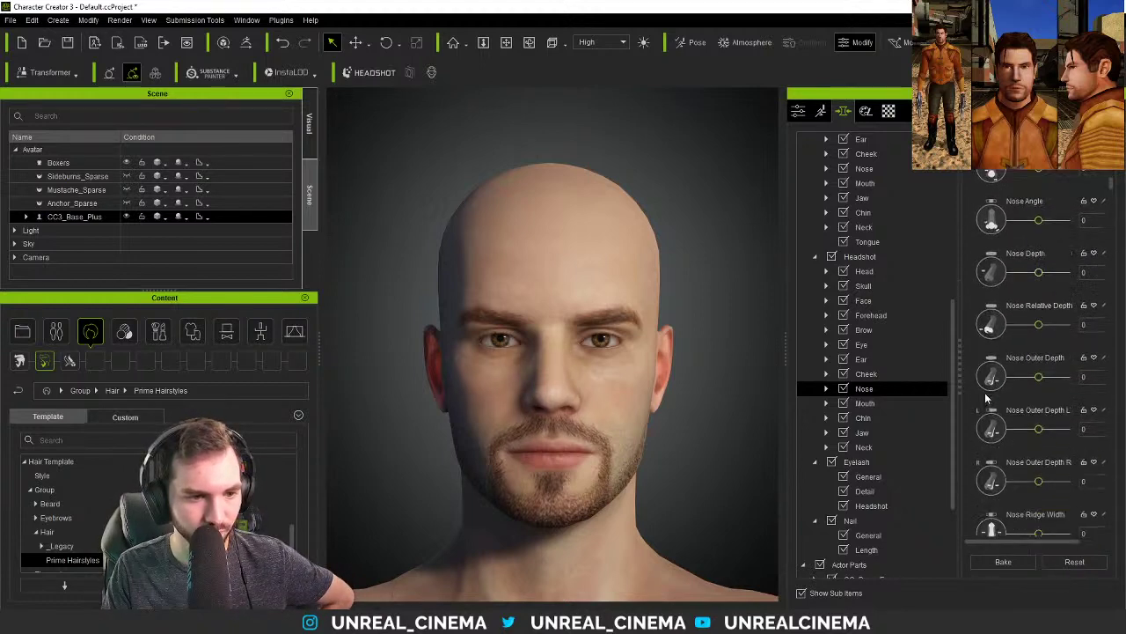
right_click_drag(730, 428, 573, 389)
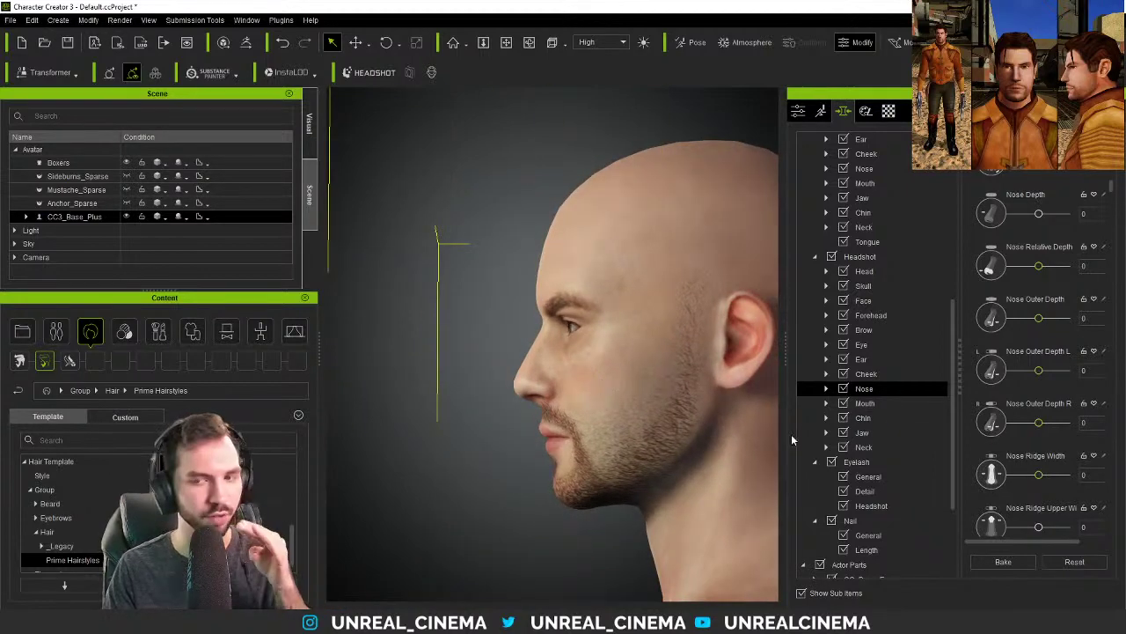
scroll(983, 396, "down", 6)
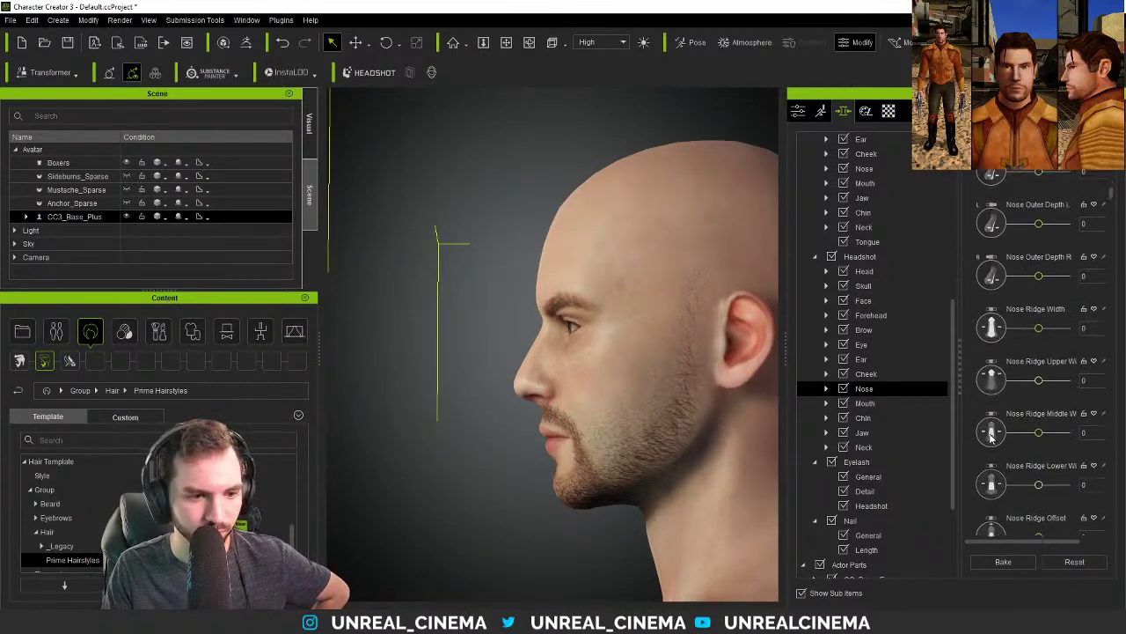
scroll(991, 438, "down", 4)
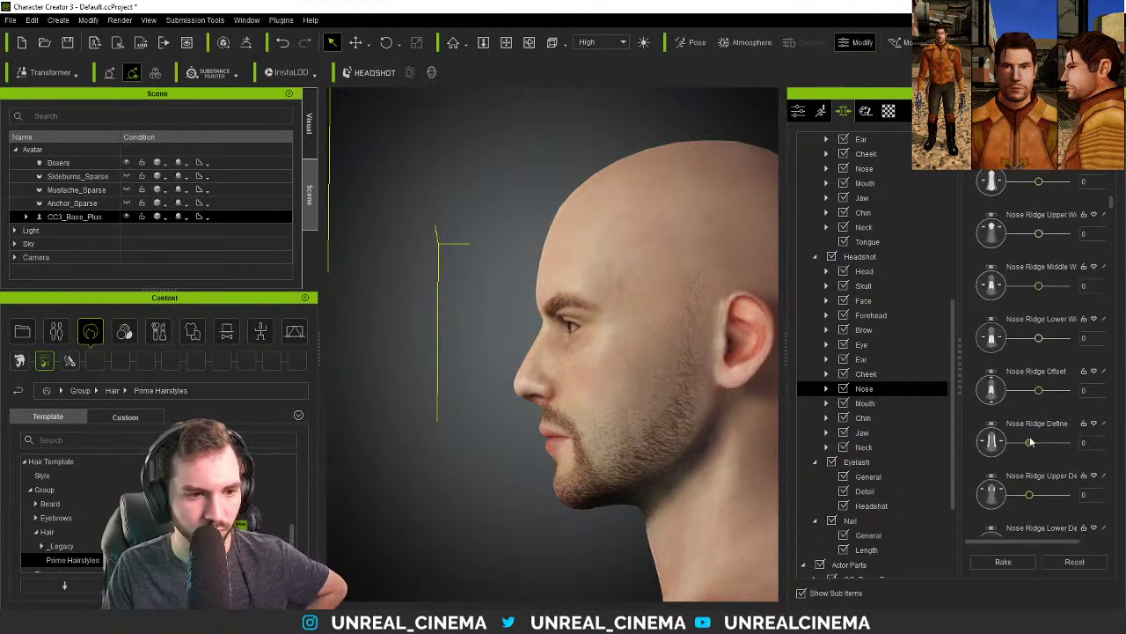
right_click_drag(519, 395, 729, 402)
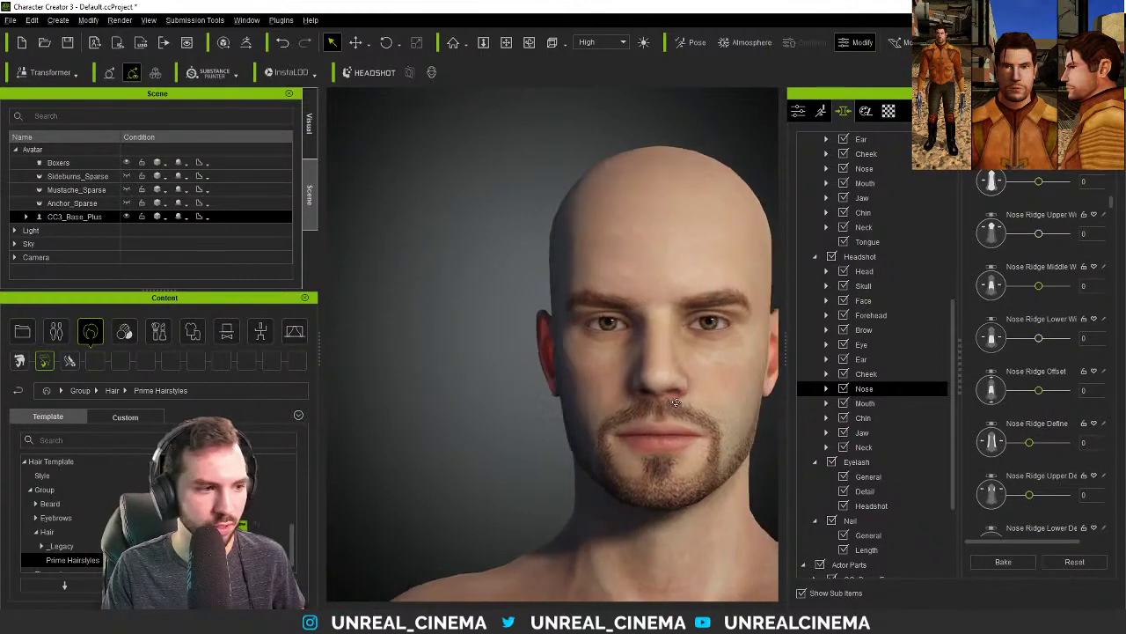
left_click_drag(1036, 444, 1032, 444)
- Narrow the avatar's nose by setting Nose Width to -33
scroll(990, 393, "up", 6)
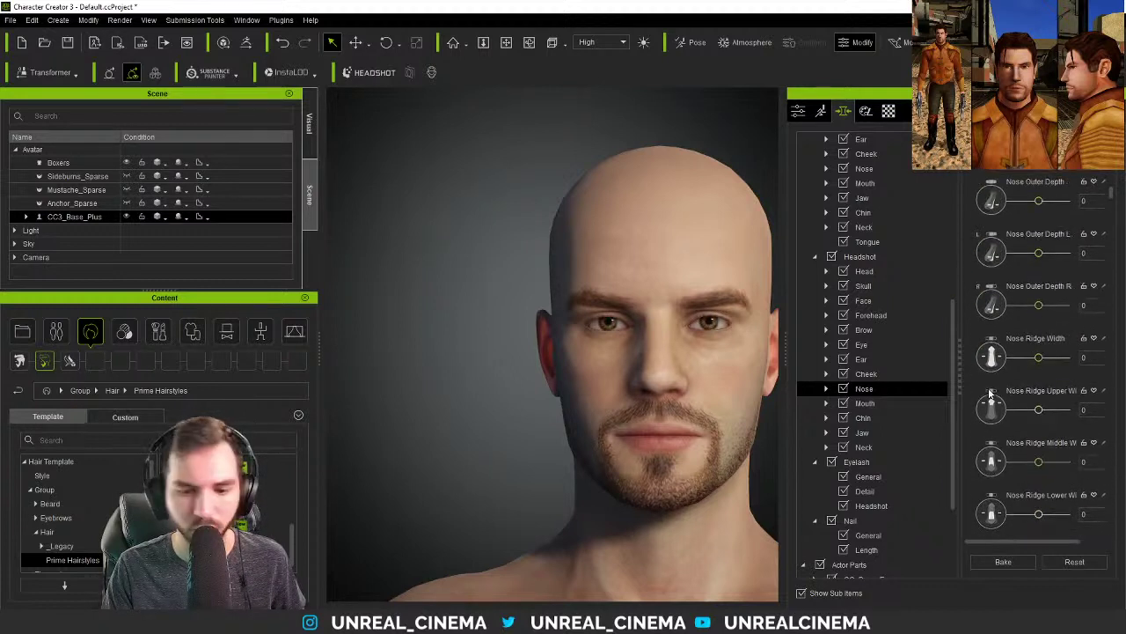
scroll(1001, 382, "up", 3)
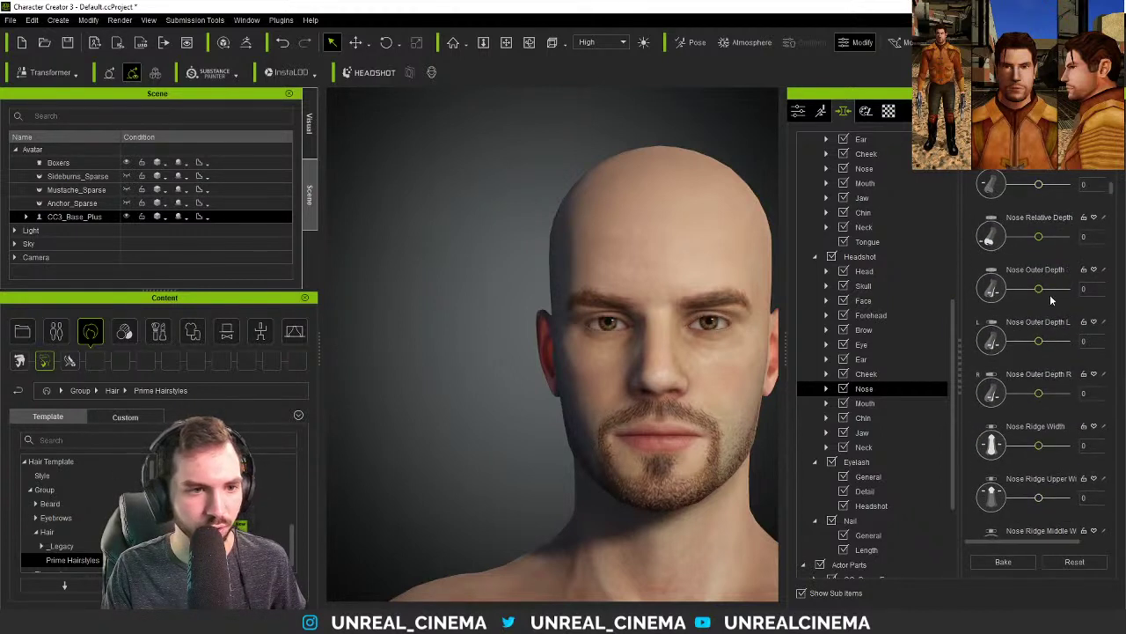
scroll(1012, 254, "up", 4)
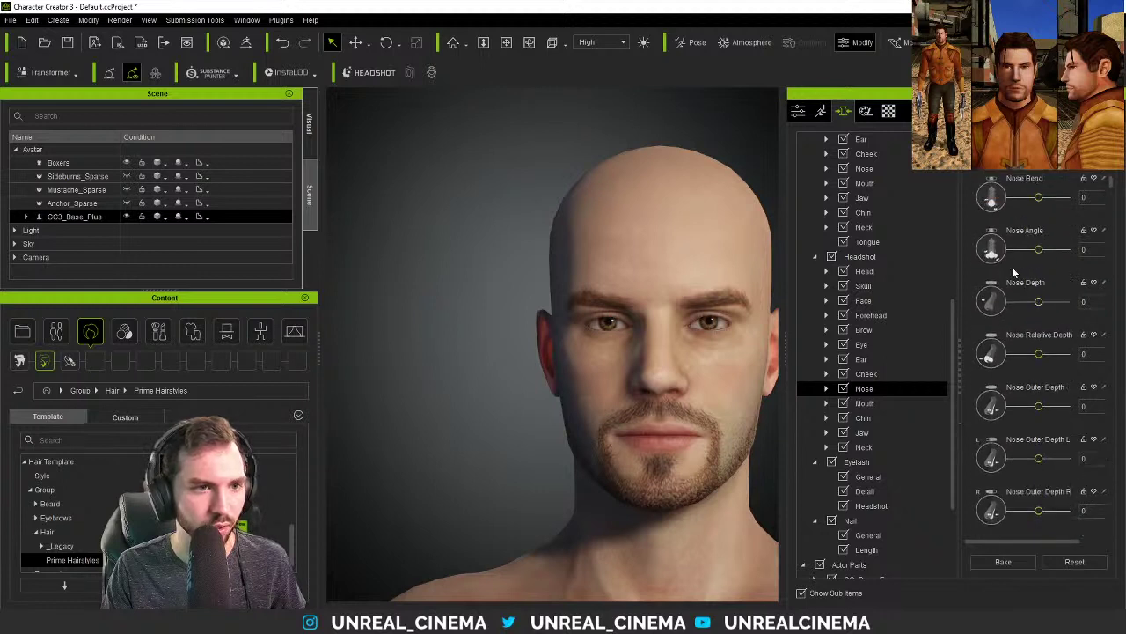
scroll(1009, 268, "up", 5)
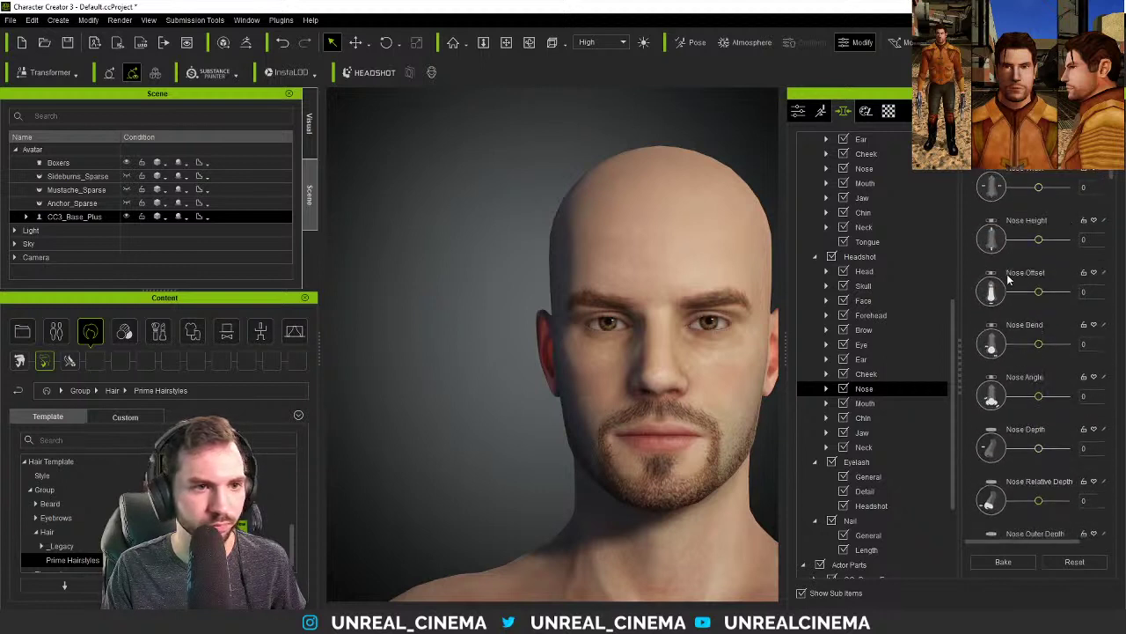
scroll(1045, 254, "up", 2)
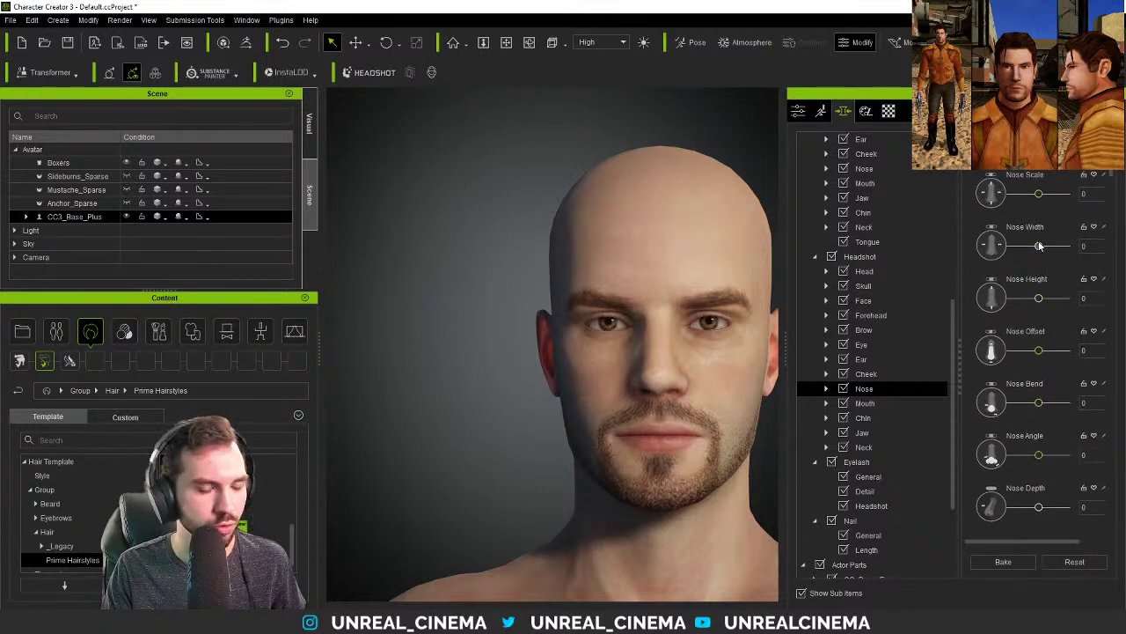
left_click_drag(1036, 248, 1025, 250)
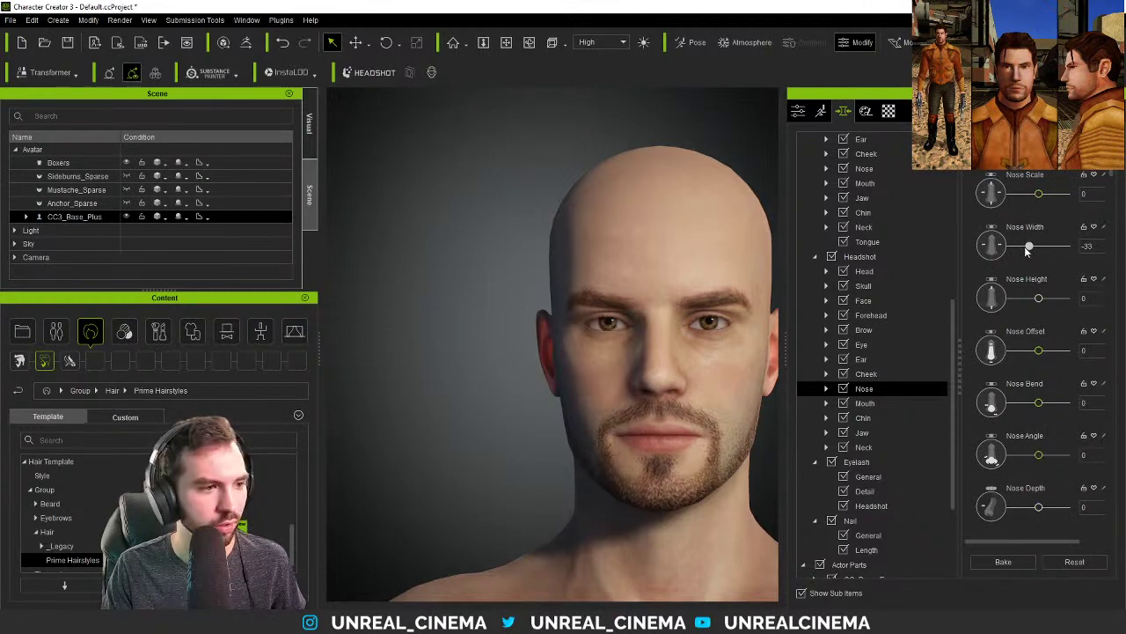
- Narrow the nose ridge with an Upper Width of -44 and a Middle Width of -55
left_click(1038, 404)
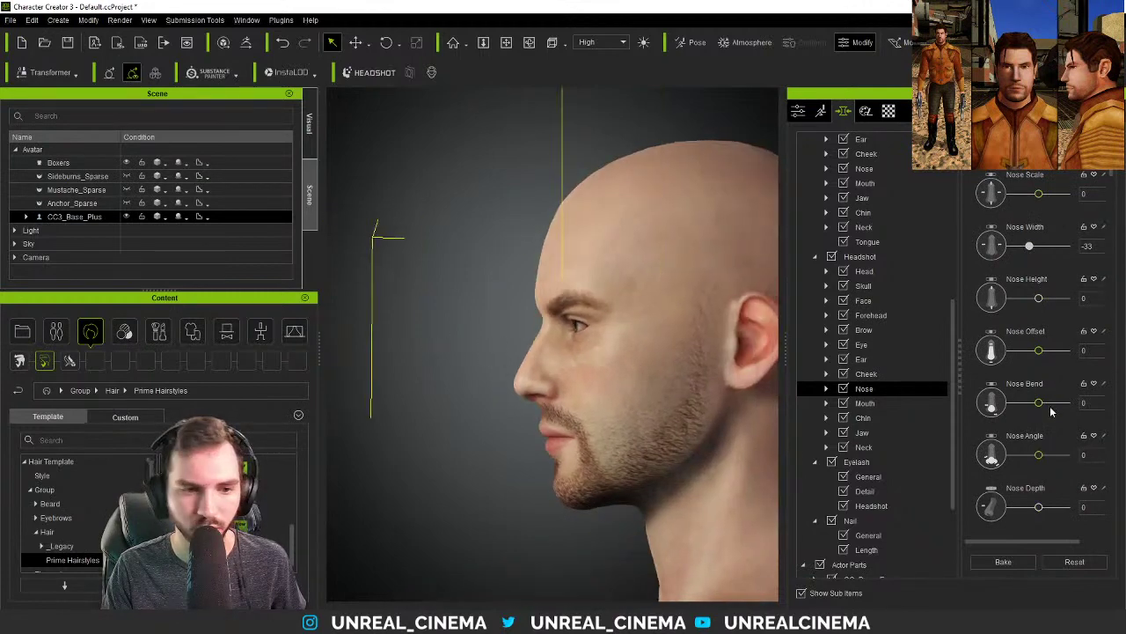
scroll(986, 403, "down", 3)
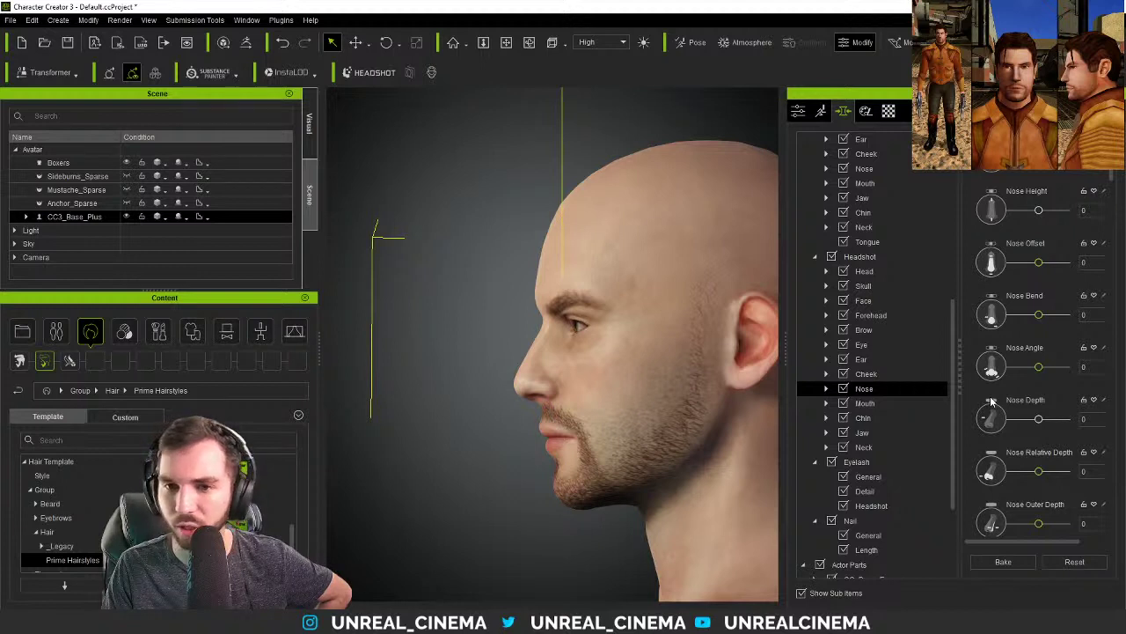
scroll(994, 409, "down", 2)
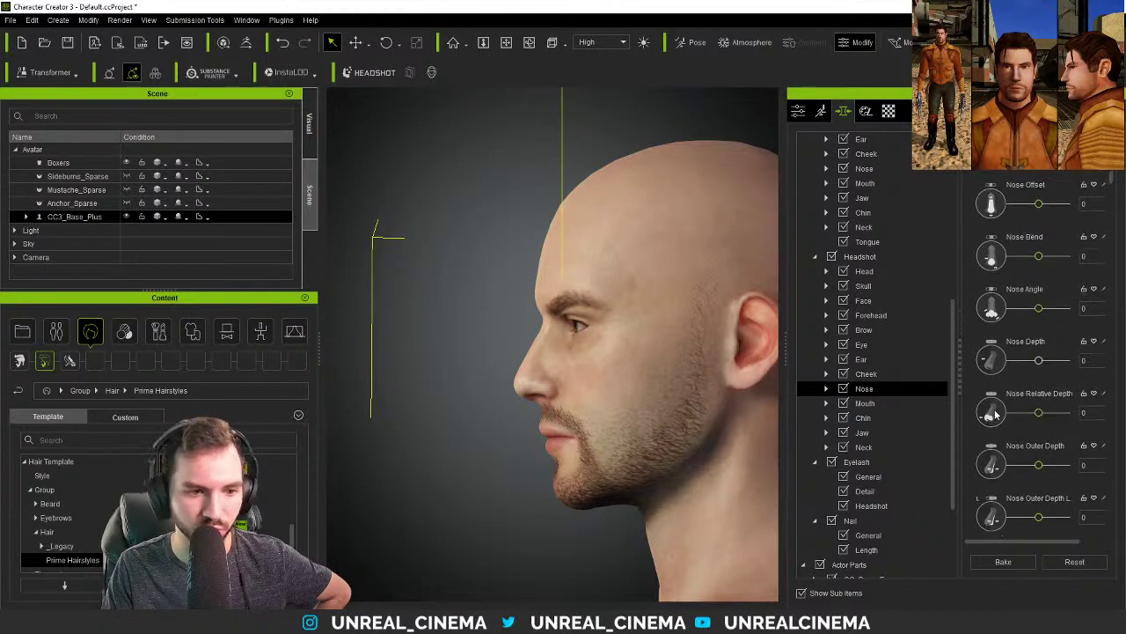
scroll(995, 413, "down", 4)
scroll(995, 414, "down", 3)
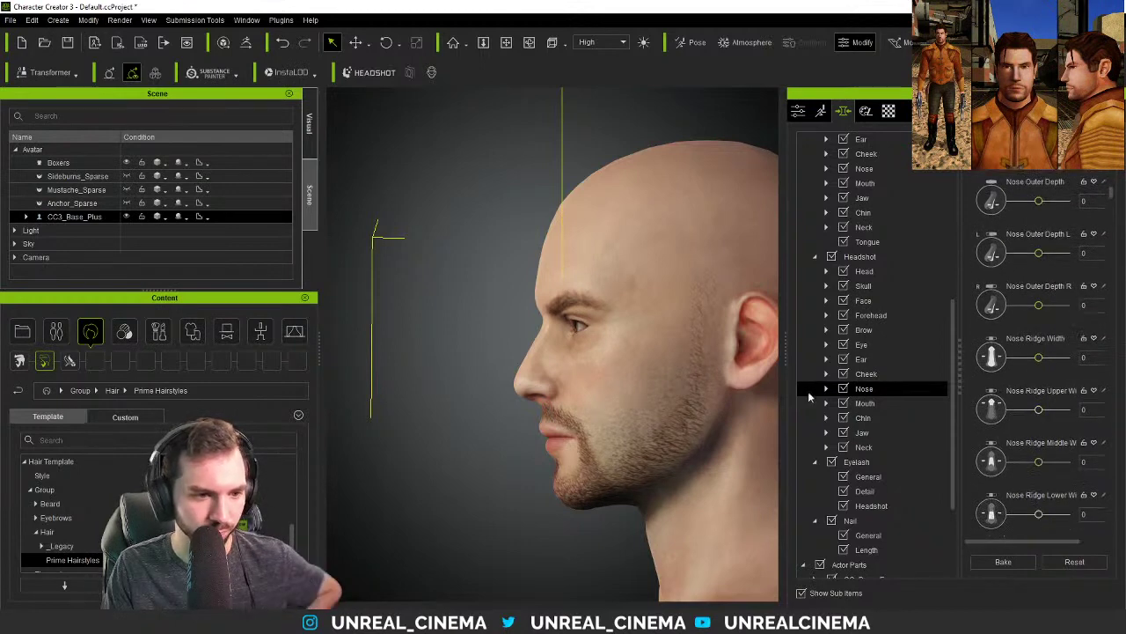
right_click_drag(406, 366, 742, 402)
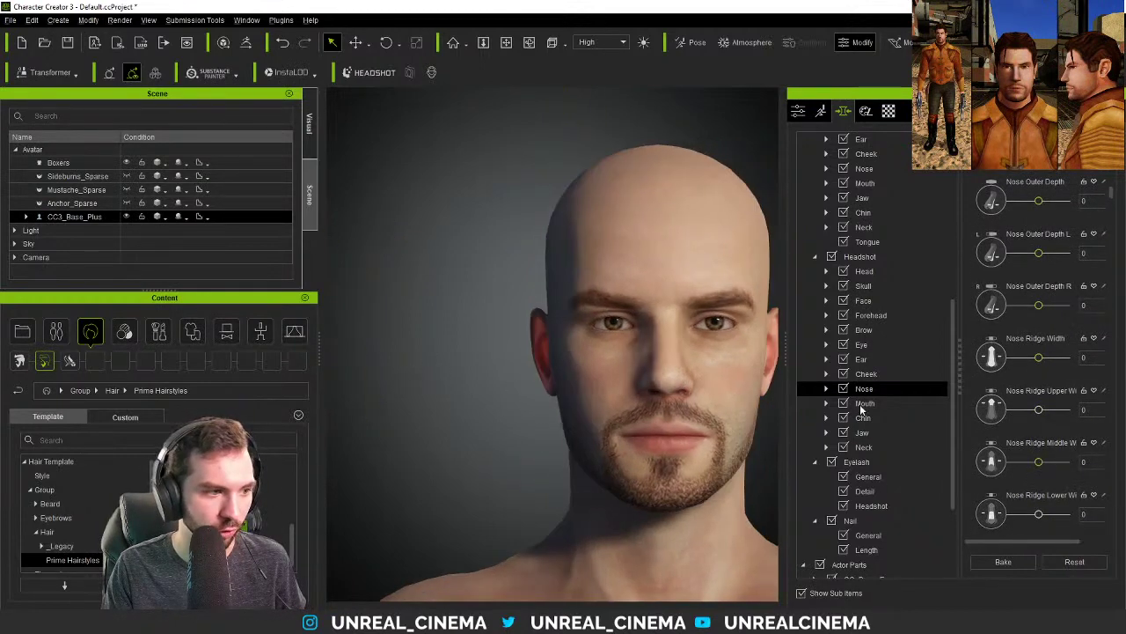
left_click_drag(1034, 414, 1036, 447)
scroll(1027, 425, "down", 1)
scroll(995, 469, "down", 5)
scroll(997, 457, "down", 6)
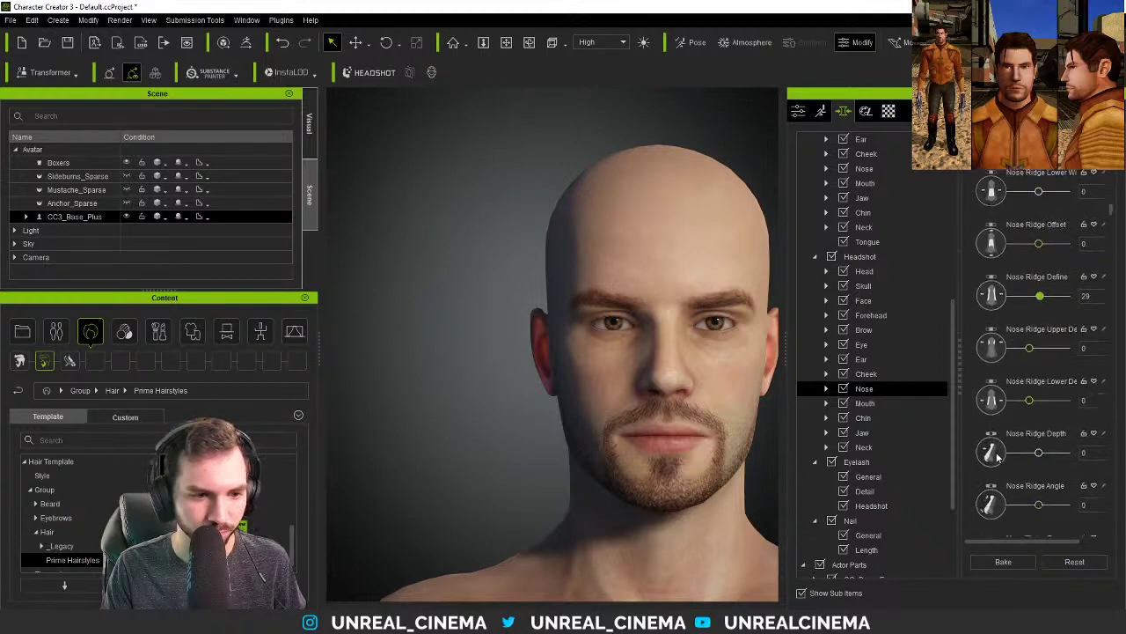
- Reshape the nose profile with a Nose Ridge Depth of -16 and a Nose Ridge Curve of -35
mouse_move(992, 449)
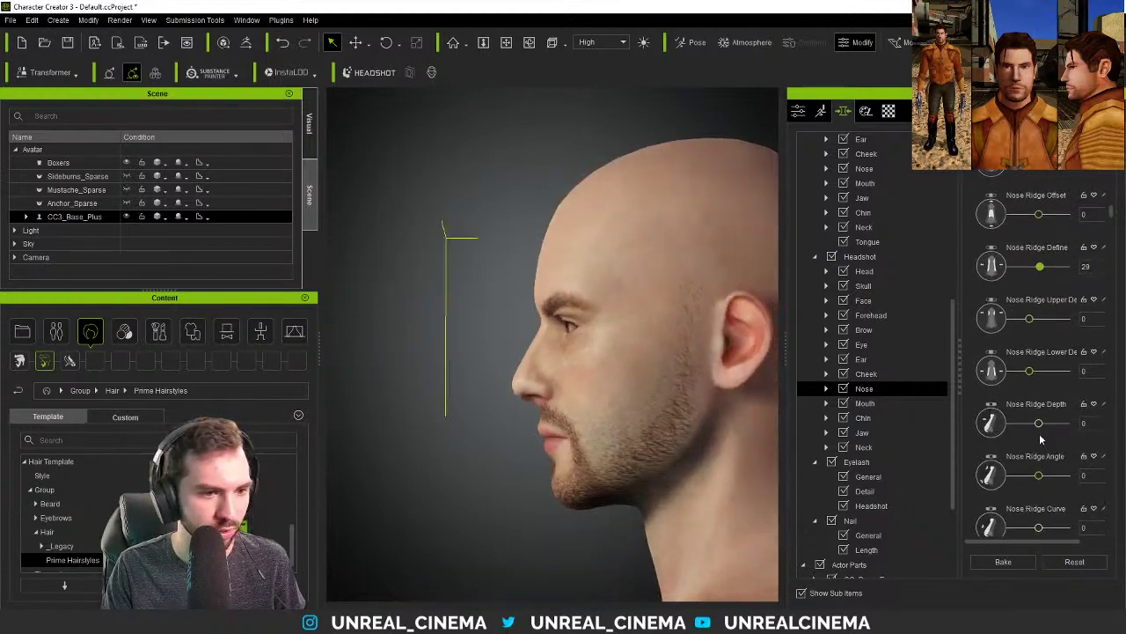
mouse_move(1038, 426)
left_mouse_down()
mouse_move(1012, 427)
mouse_move(1034, 425)
left_mouse_up()
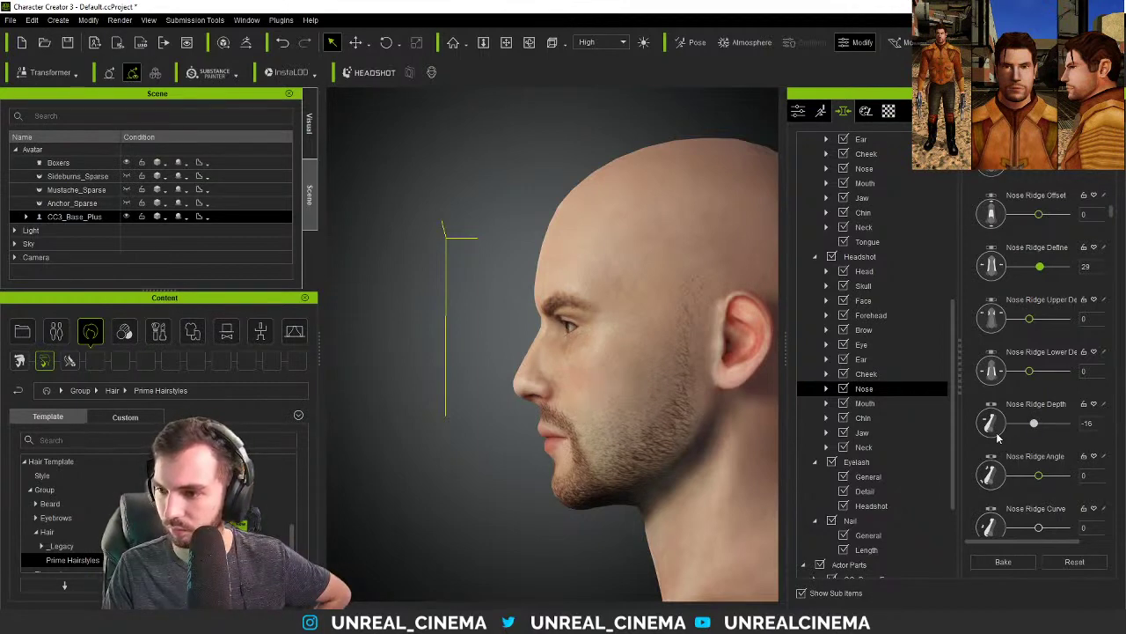
scroll(987, 432, "down", 2)
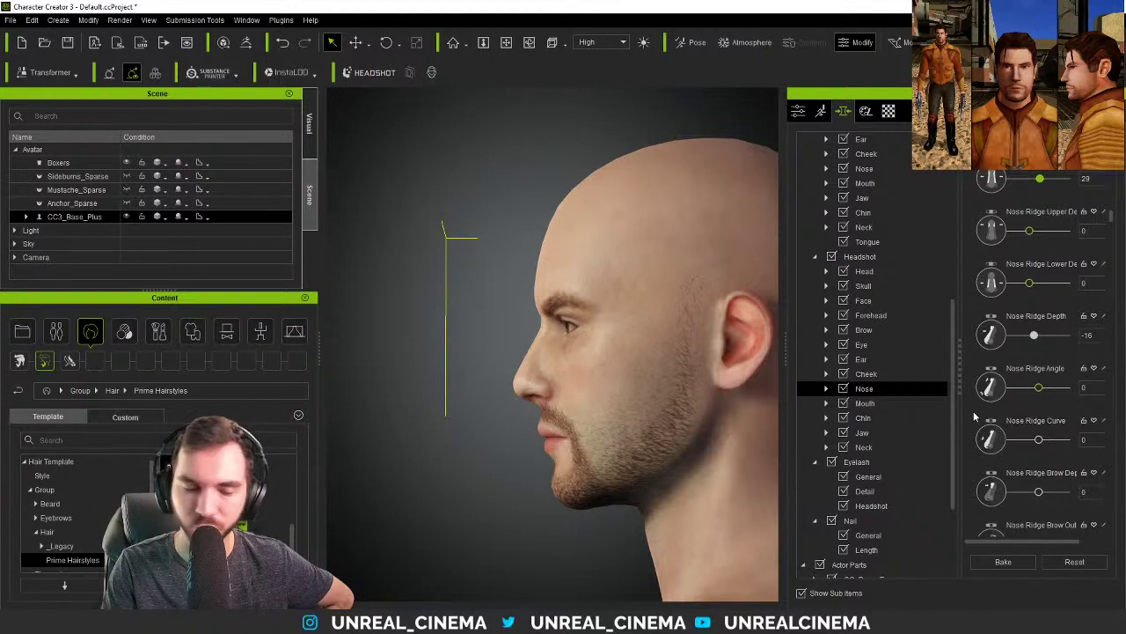
scroll(993, 436, "down", 1)
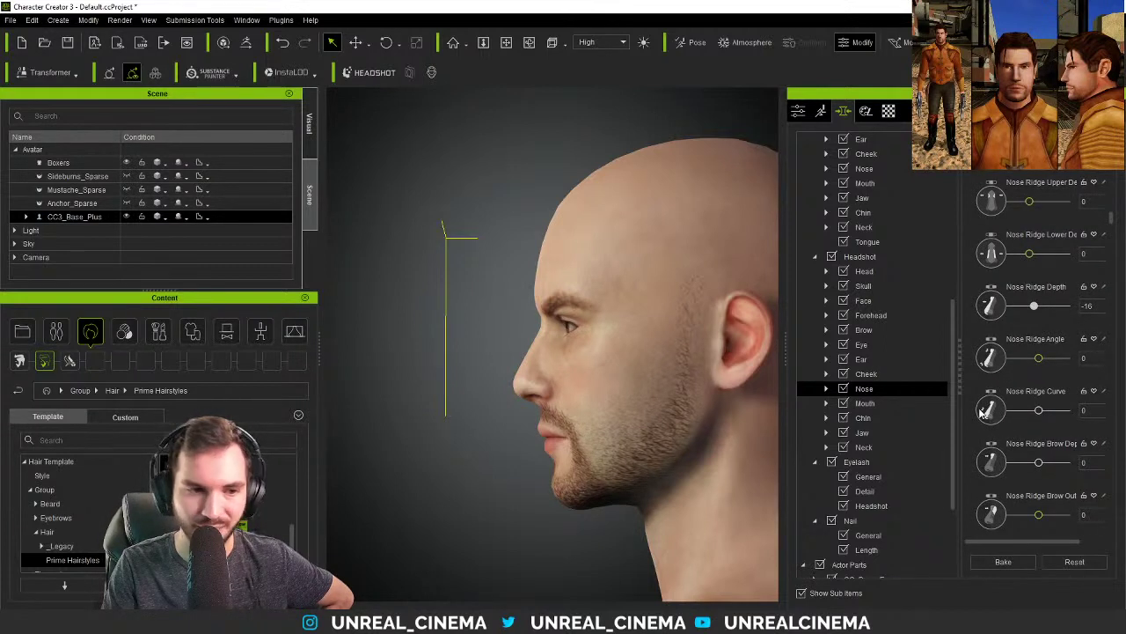
left_click_drag(1039, 410, 1026, 410)
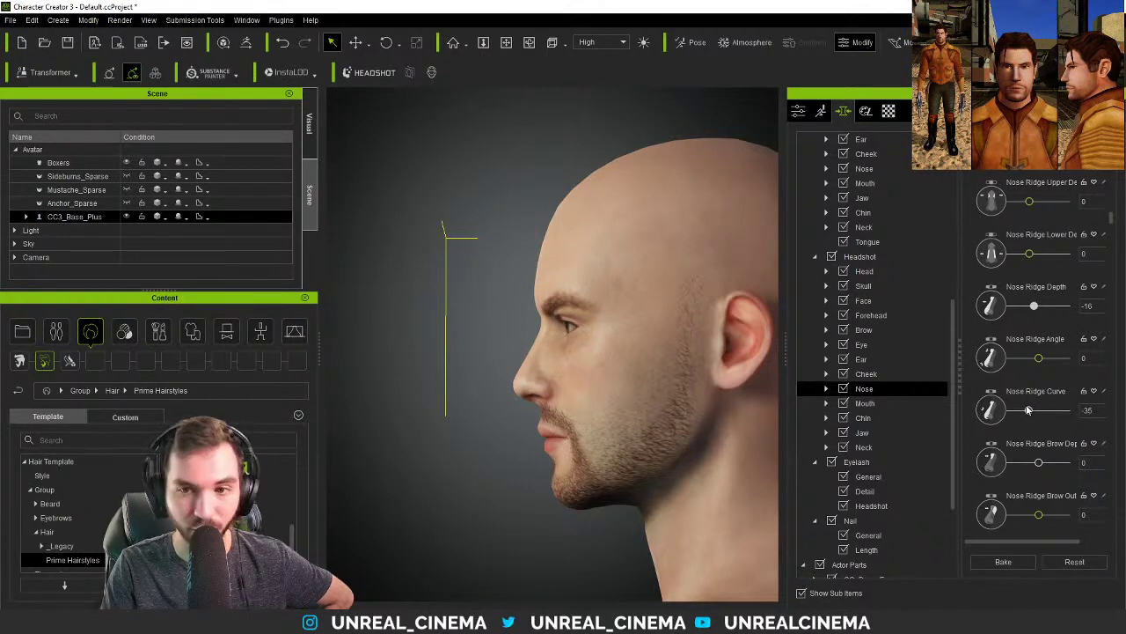
- Set Forehead Curve to -74 in the Forehead morphs of the Head group
left_click(892, 272)
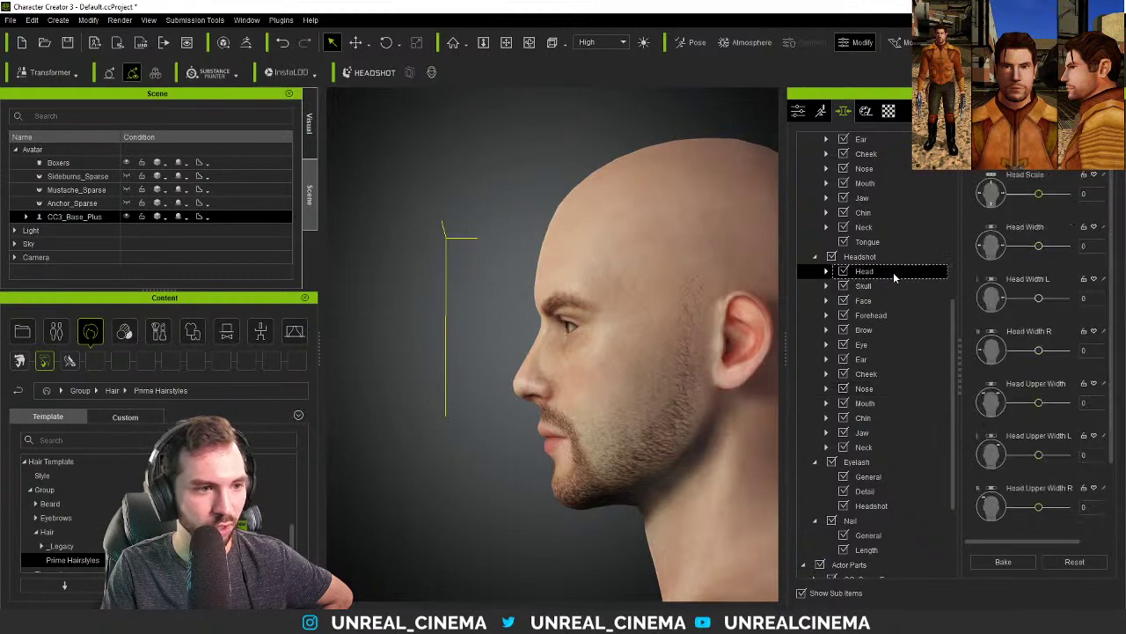
left_click(885, 315)
scroll(890, 220, "up", 3)
left_click(869, 184)
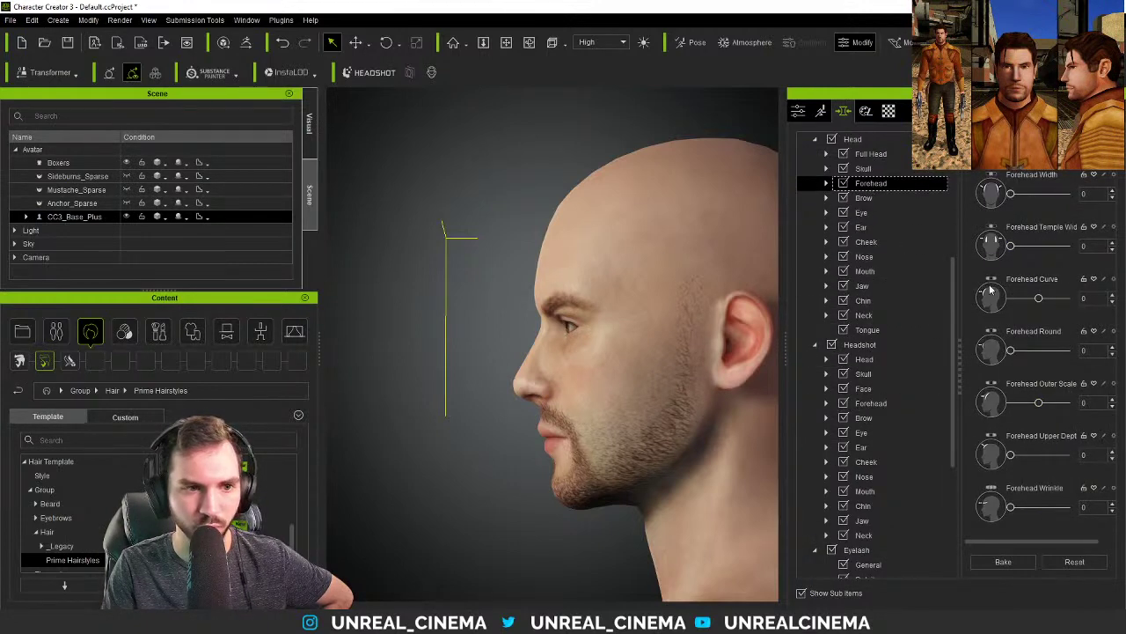
mouse_move(1040, 299)
left_mouse_down()
mouse_move(1008, 305)
mouse_move(1018, 304)
left_mouse_up()
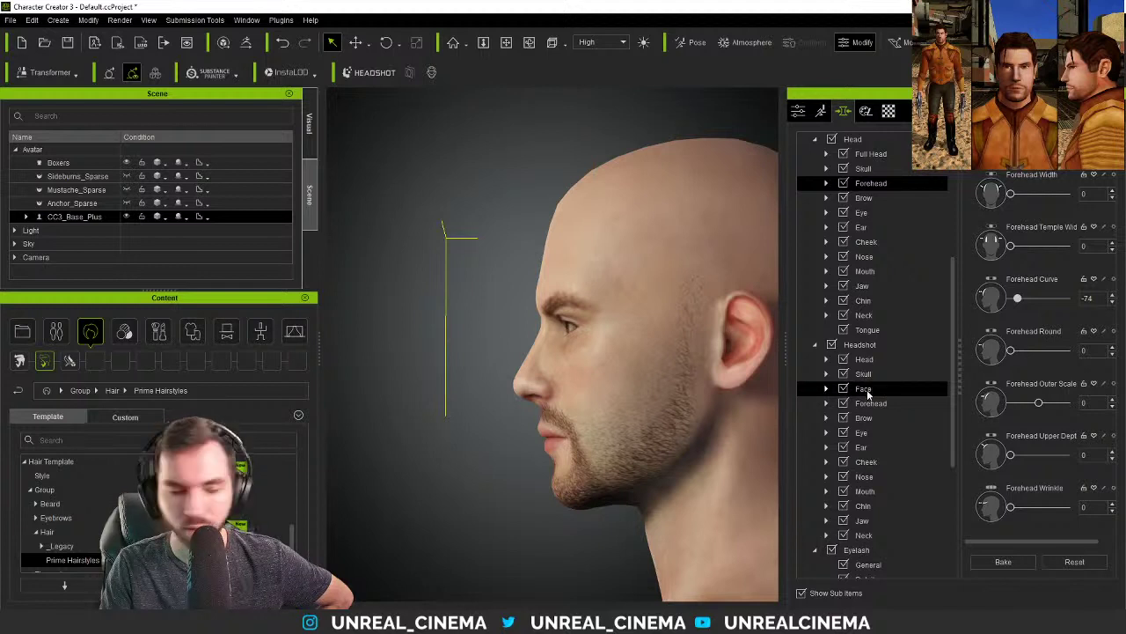
- Refine the nose tip with a Nose Tip Width of -40 and a Nose Tip Height of -23 in the Headshot Nose morphs
scroll(871, 469, "down", 1)
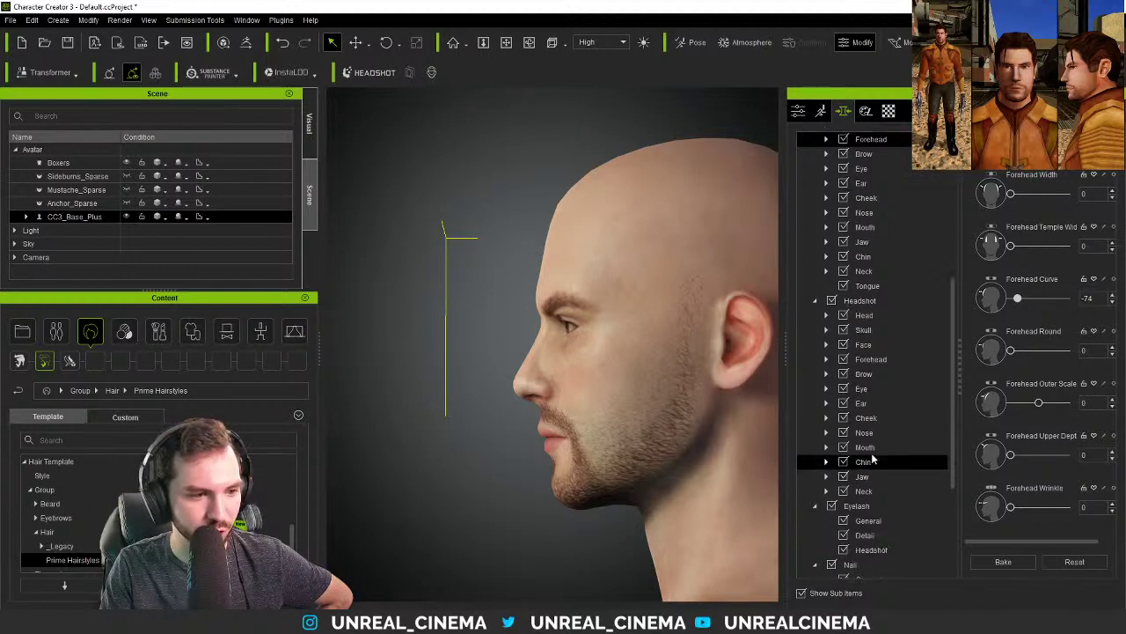
left_click(871, 434)
scroll(994, 405, "down", 6)
scroll(994, 405, "down", 5)
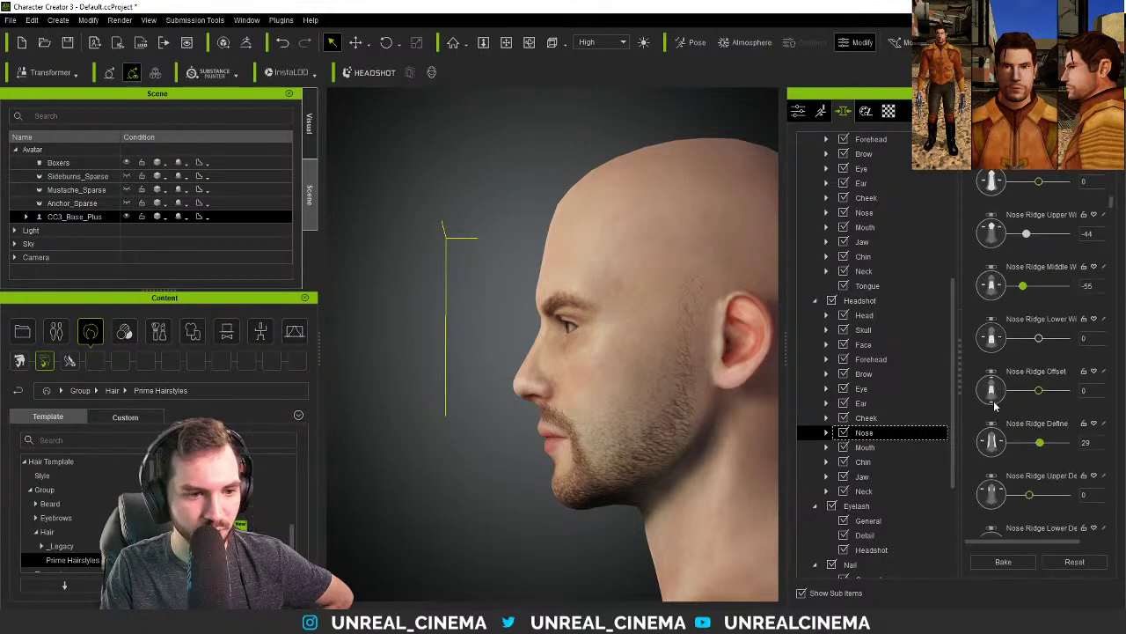
scroll(994, 405, "down", 4)
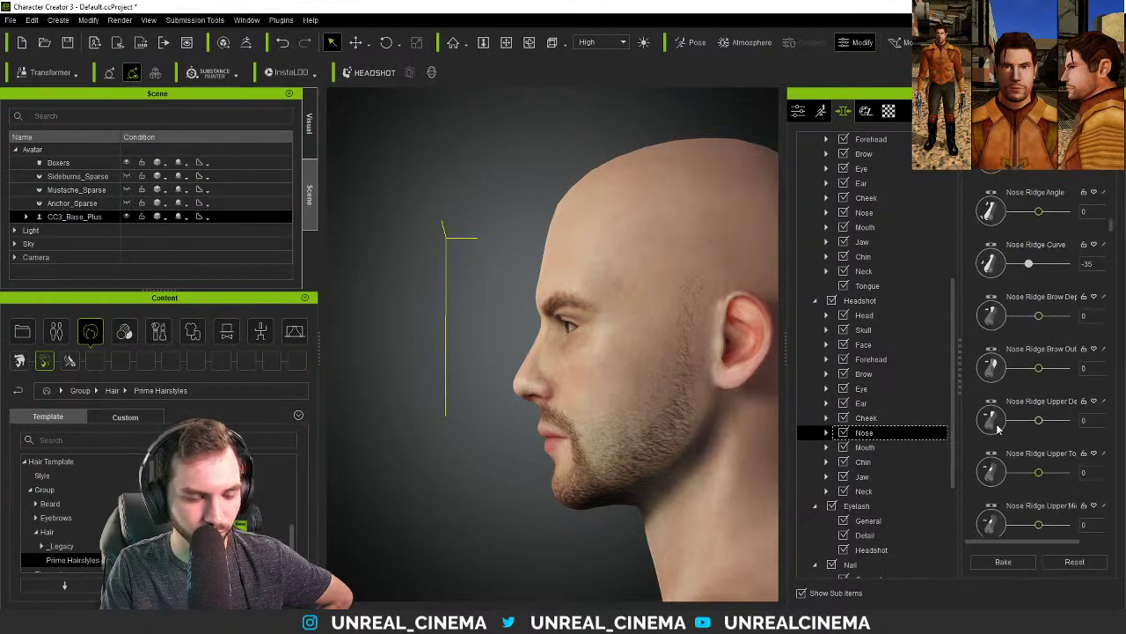
scroll(989, 449, "down", 3)
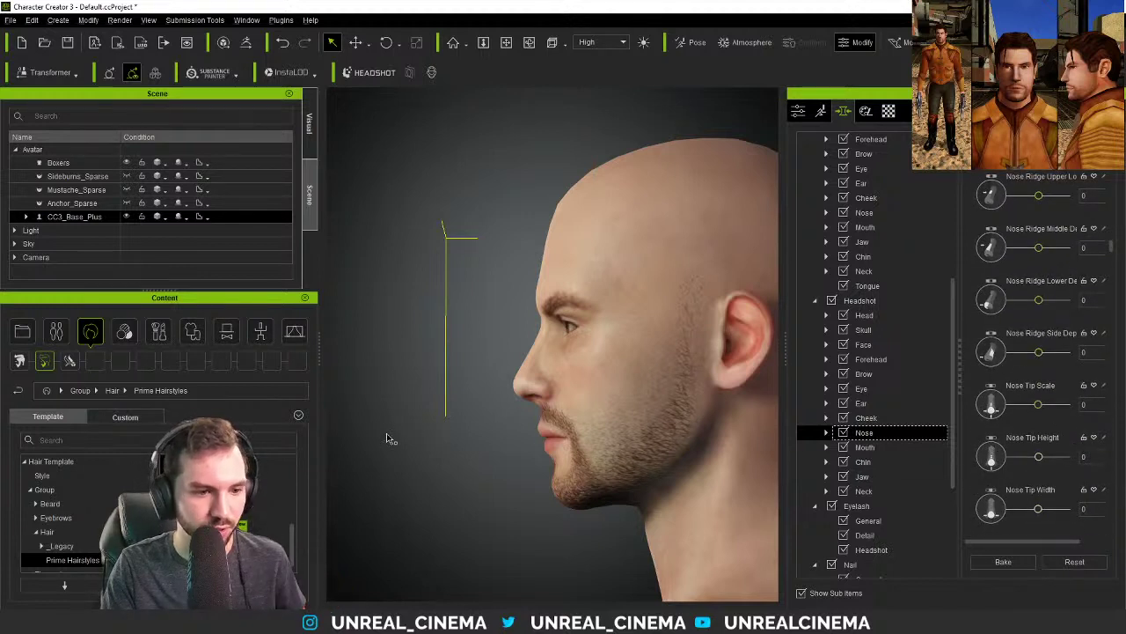
left_click(827, 432)
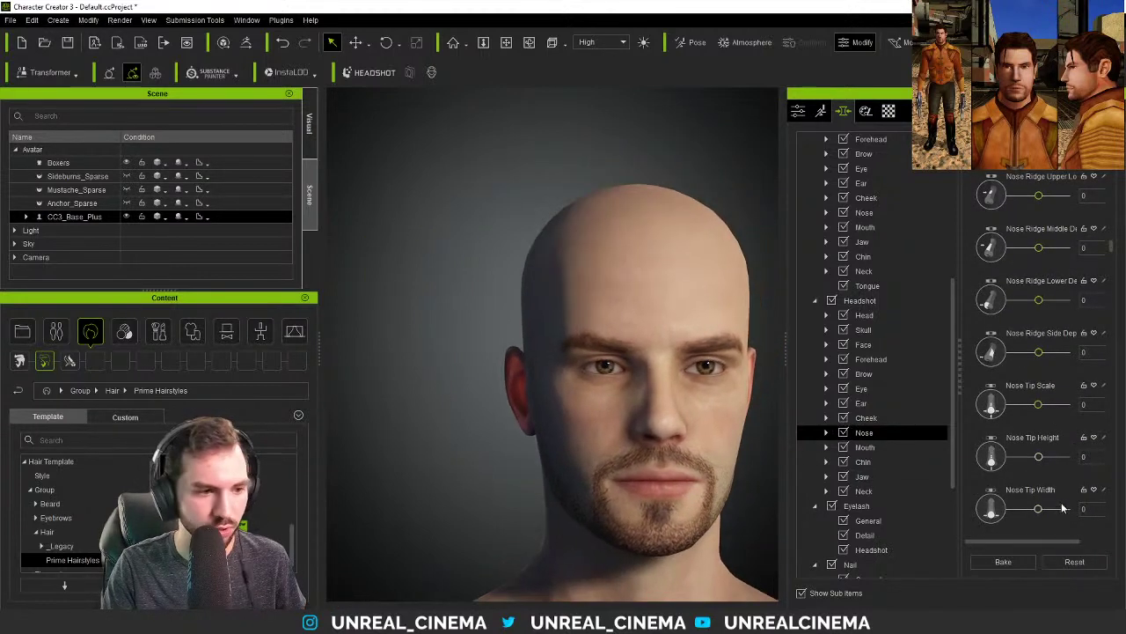
left_click_drag(1038, 510, 1029, 515)
left_click_drag(1043, 458, 1036, 457)
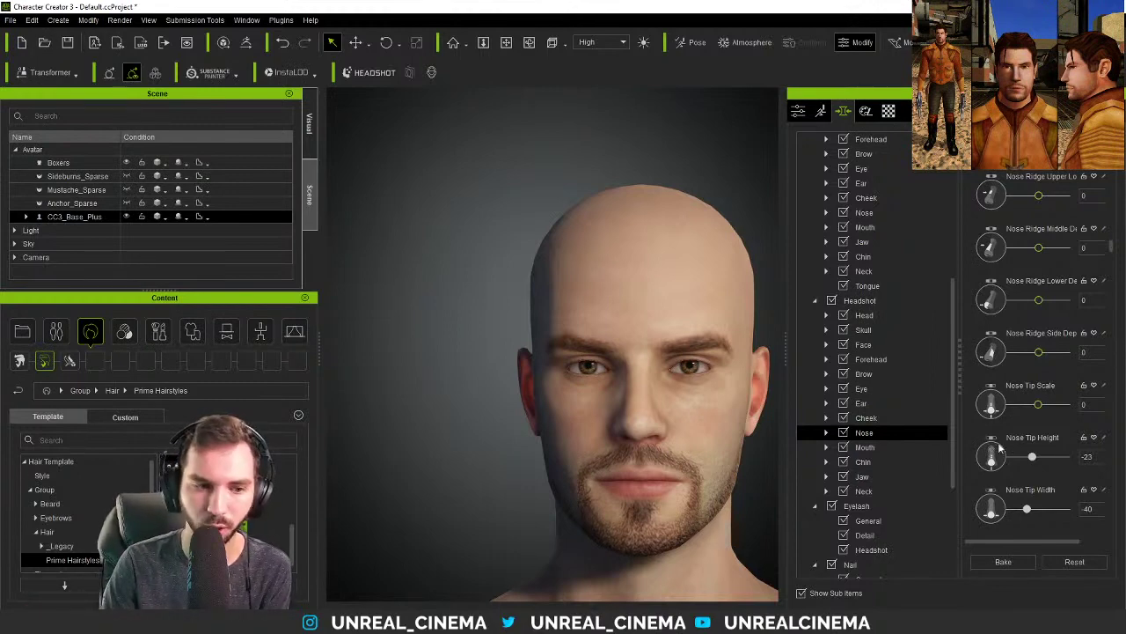
- Set Nose Tip Lower Curve to -55 and check the nose in profile
scroll(993, 447, "down", 3)
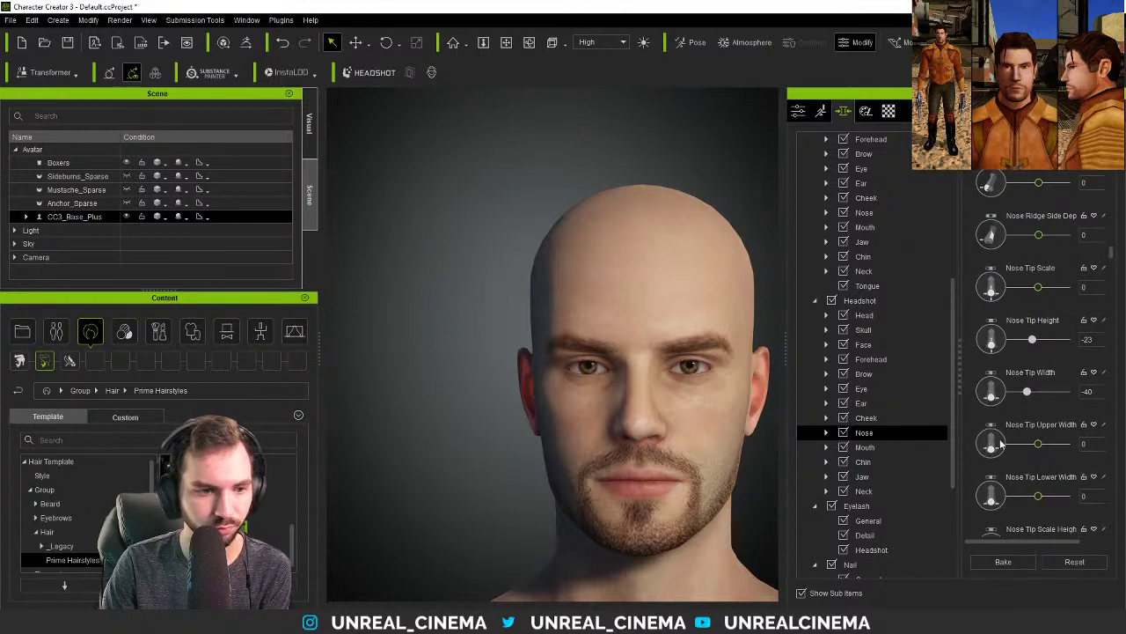
scroll(996, 433, "down", 1)
scroll(995, 429, "down", 3)
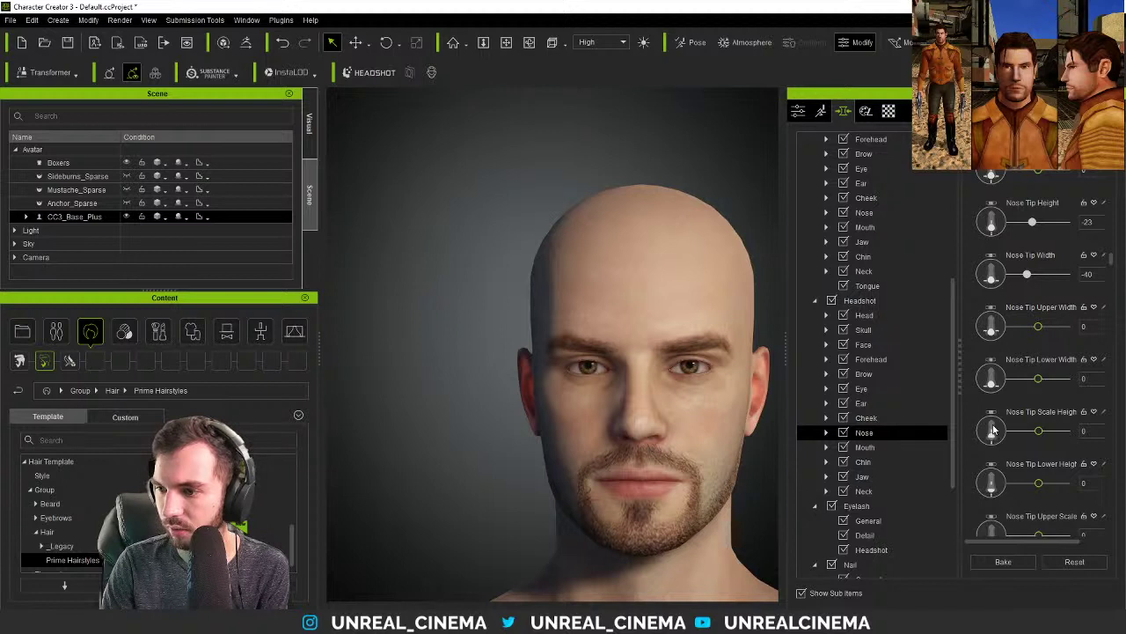
scroll(999, 428, "down", 3)
scroll(1007, 424, "down", 1)
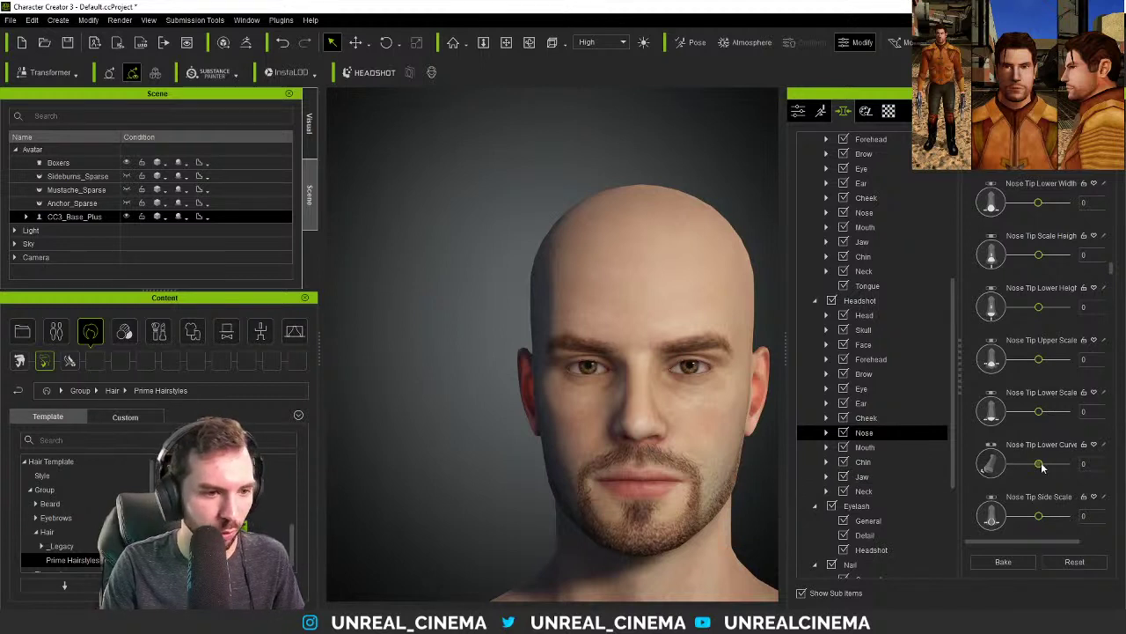
mouse_move(1038, 464)
left_mouse_down()
mouse_move(1021, 466)
mouse_move(1030, 476)
left_mouse_up()
mouse_move(635, 492)
right_mouse_down()
mouse_move(405, 482)
mouse_move(508, 472)
right_mouse_up()
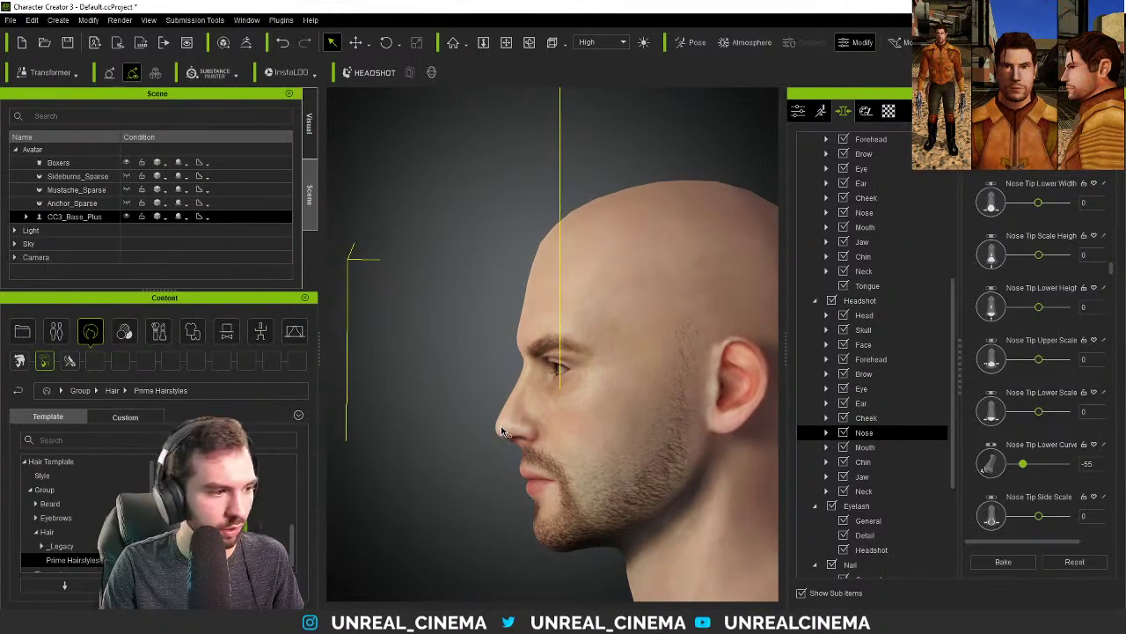
- Set Nose Tip Depth to 40
scroll(991, 451, "down", 1)
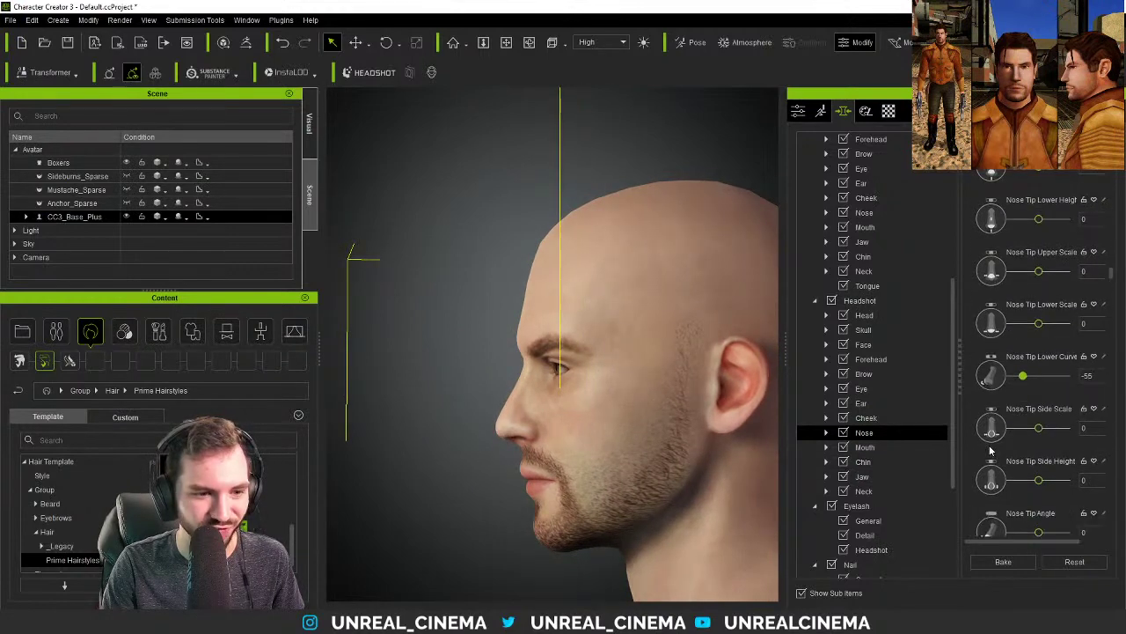
scroll(991, 450, "down", 1)
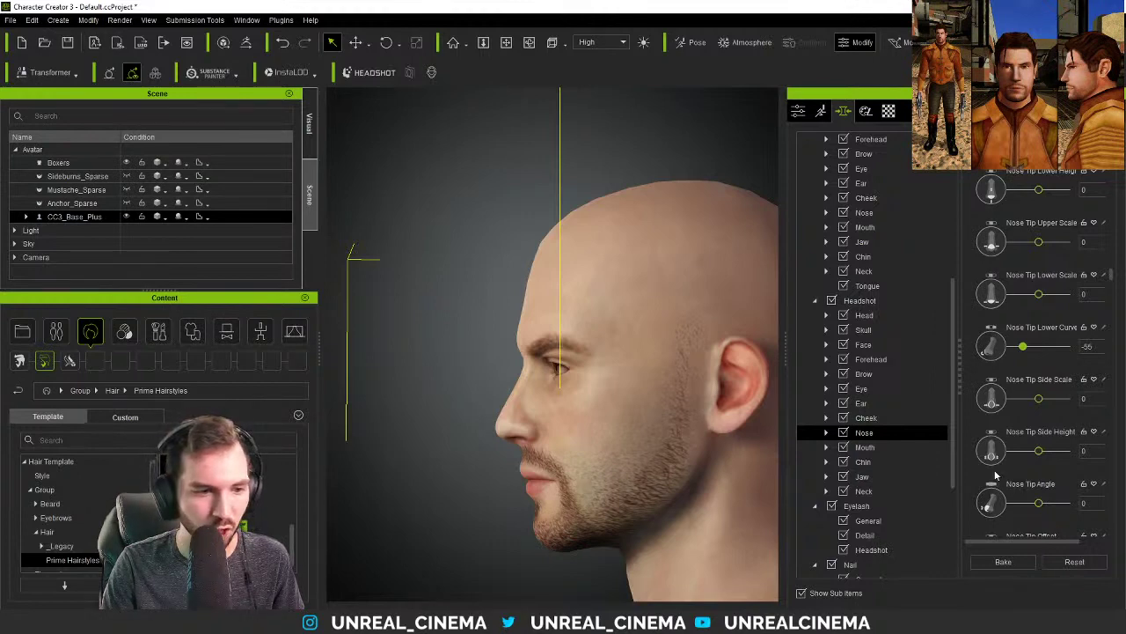
scroll(997, 479, "down", 1)
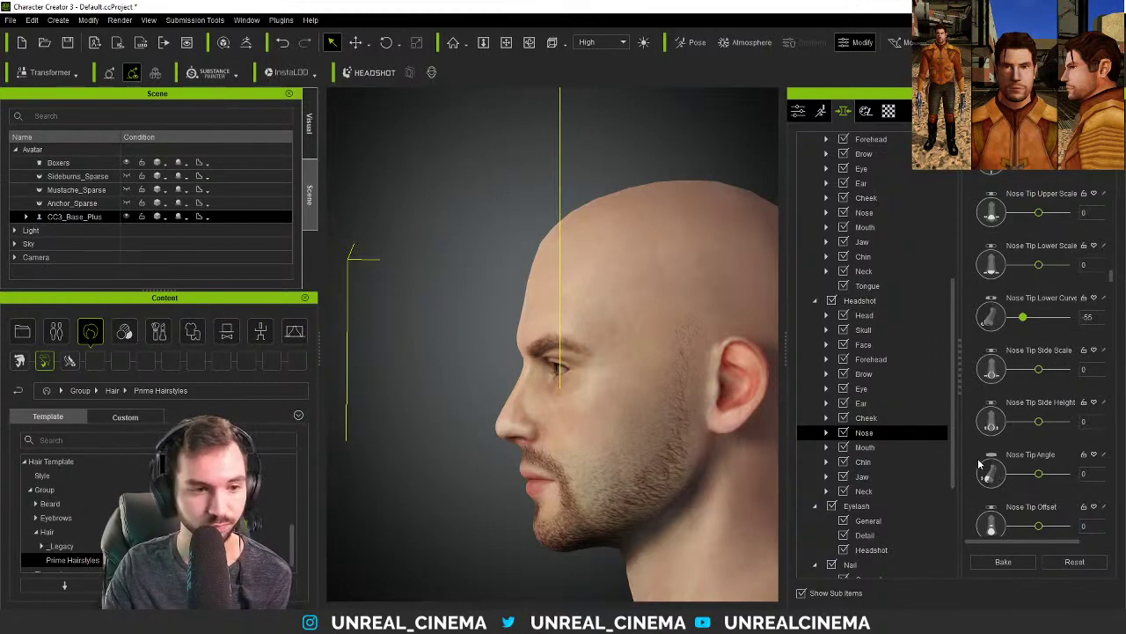
scroll(980, 464, "down", 3)
left_click_drag(1039, 490, 1053, 489)
right_click_drag(602, 519, 565, 469)
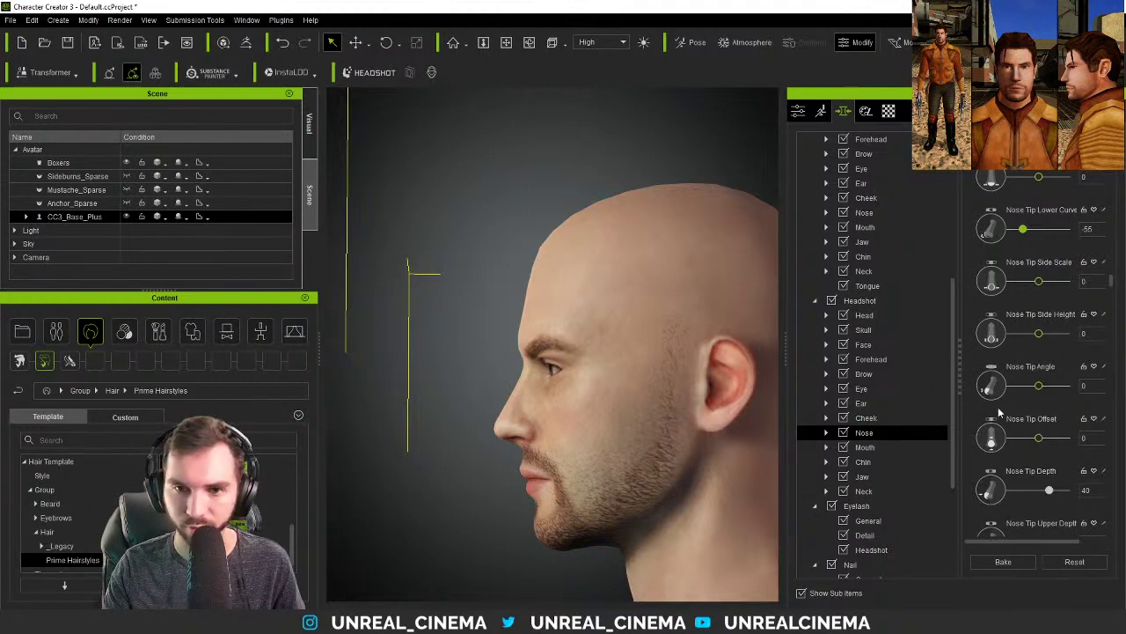
- Try both directions of the Nose Tip Lower Depth morph and reset it to 0
scroll(999, 411, "down", 2)
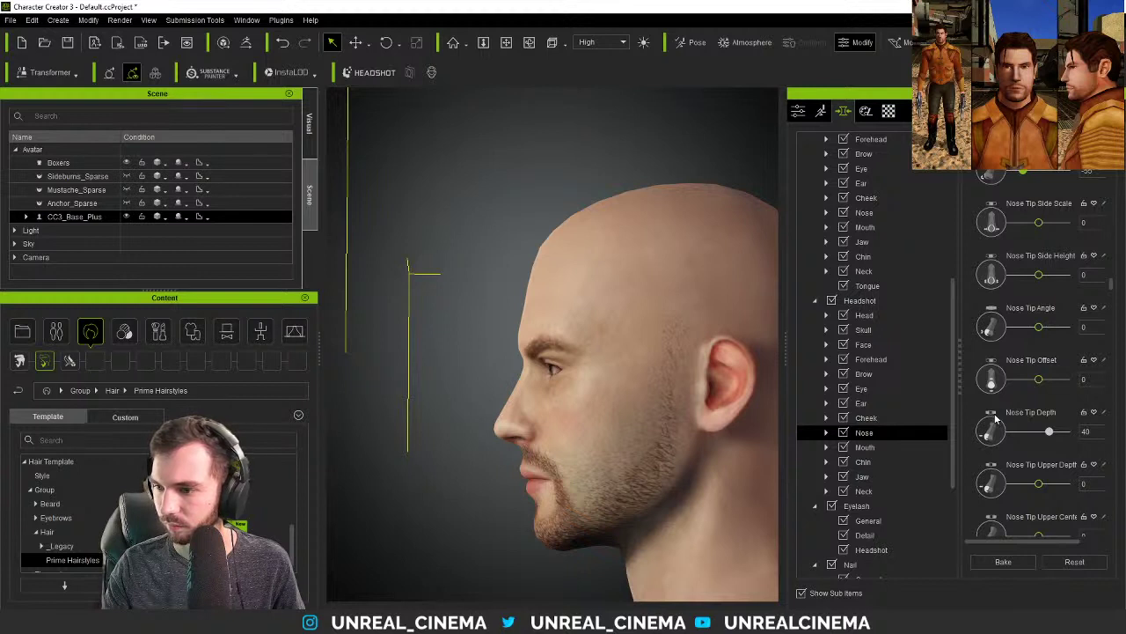
scroll(995, 420, "down", 4)
scroll(993, 414, "down", 1)
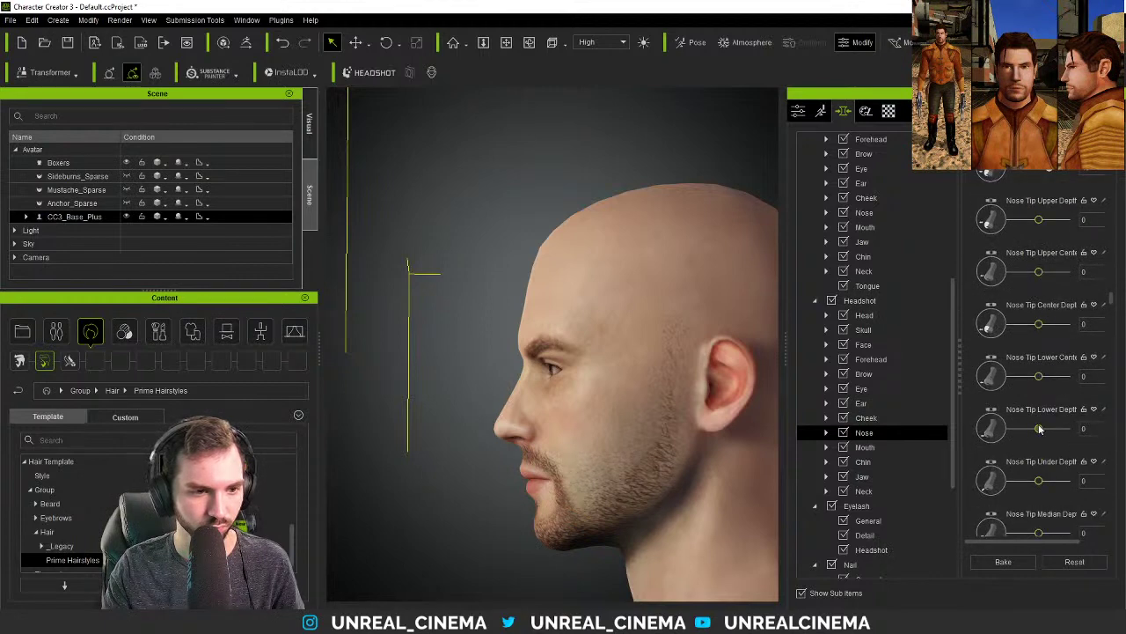
left_click_drag(1038, 429, 1011, 430)
left_click(1068, 429)
double_click(1088, 428)
type("0")
key("Return")
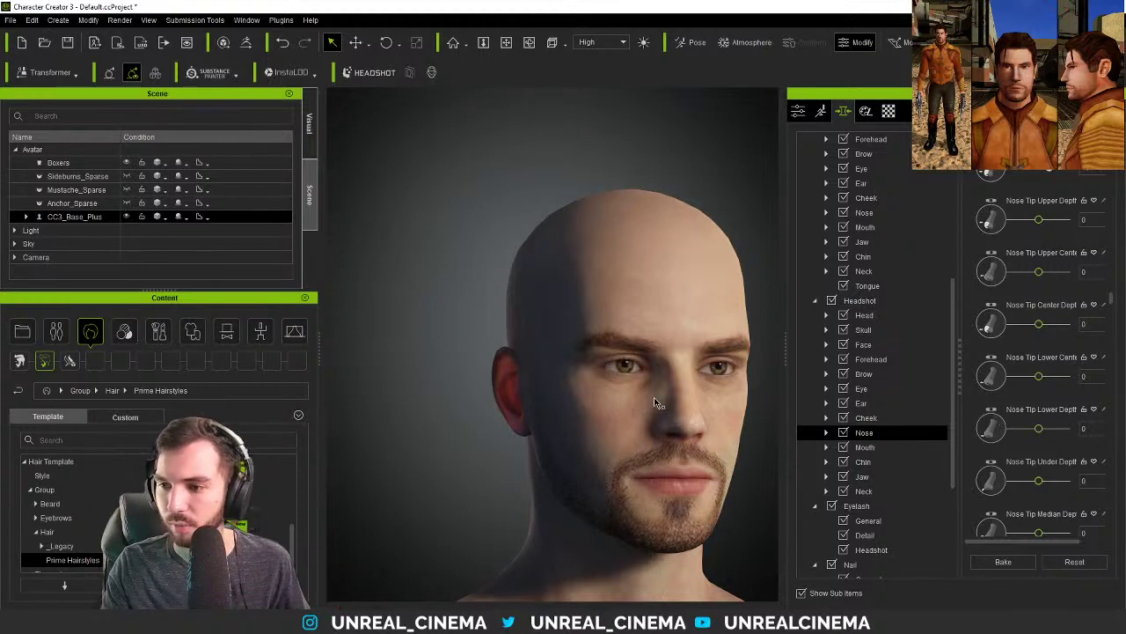
- Shrink the nostrils by setting Nostril Scale to -16, checking the face from the side and front
right_click_drag(684, 407, 541, 392)
key("alt")
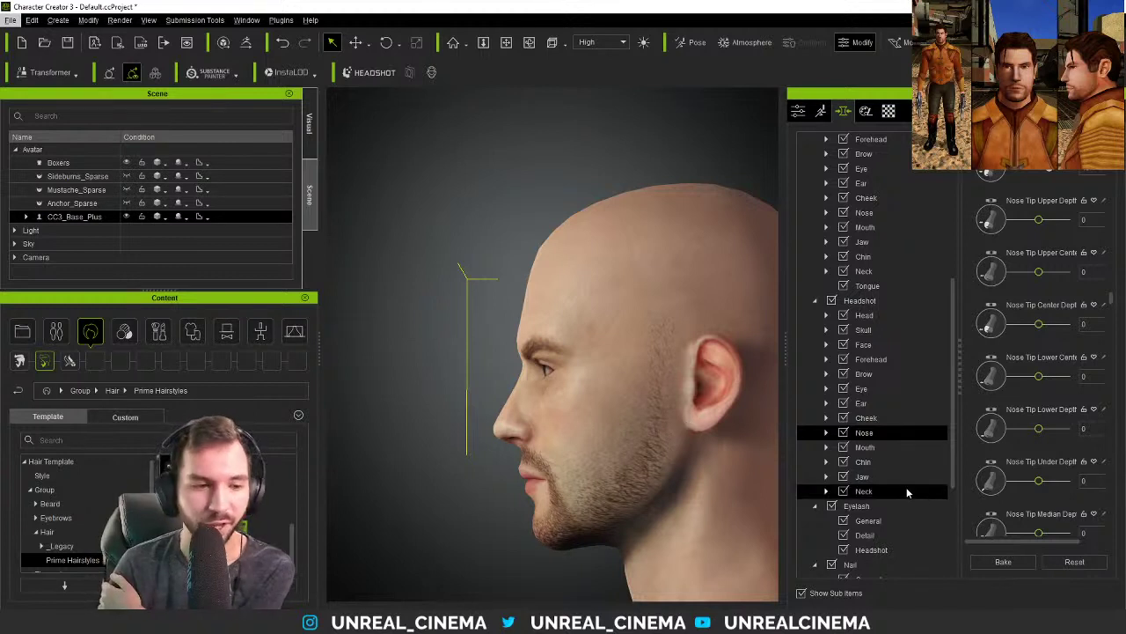
scroll(980, 426, "down", 3)
scroll(979, 426, "down", 3)
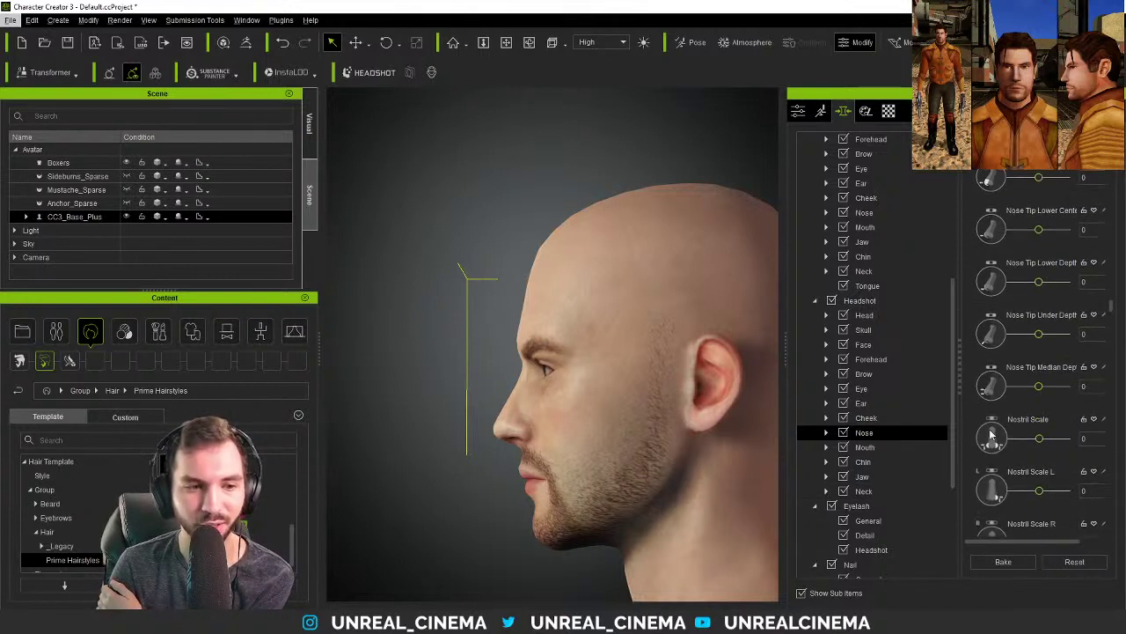
right_click_drag(390, 440, 625, 453)
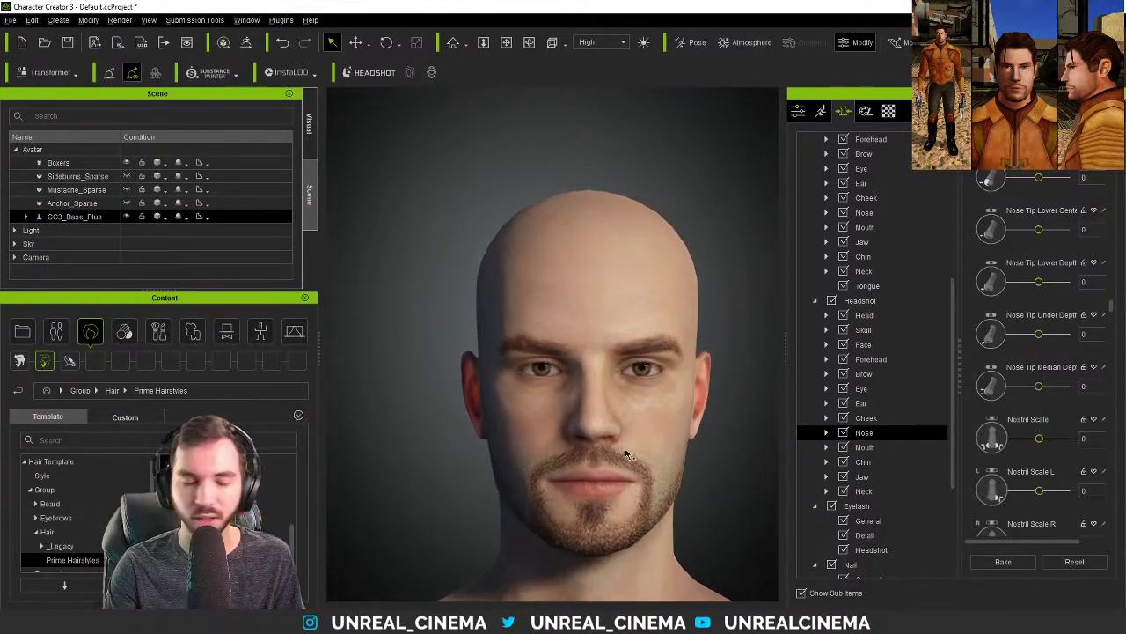
mouse_move(1038, 438)
left_mouse_down()
mouse_move(1055, 438)
mouse_move(1034, 440)
left_mouse_up()
right_click_drag(693, 431, 628, 432)
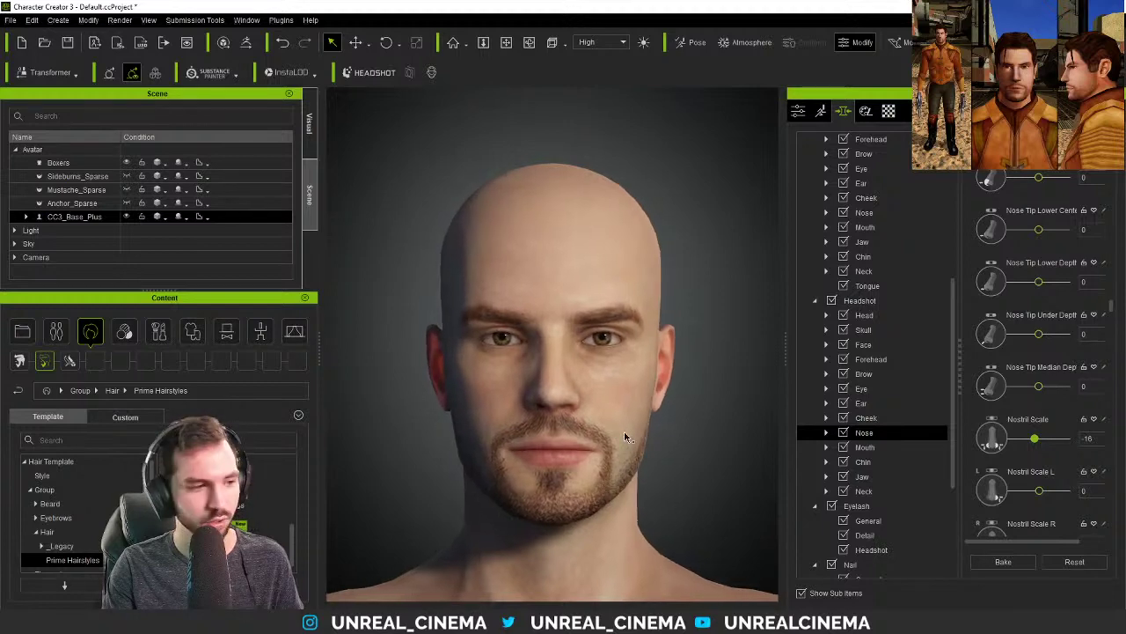
- Set Cheek Bone Height to -40 in the Cheek morphs of the Head group
left_click(888, 478)
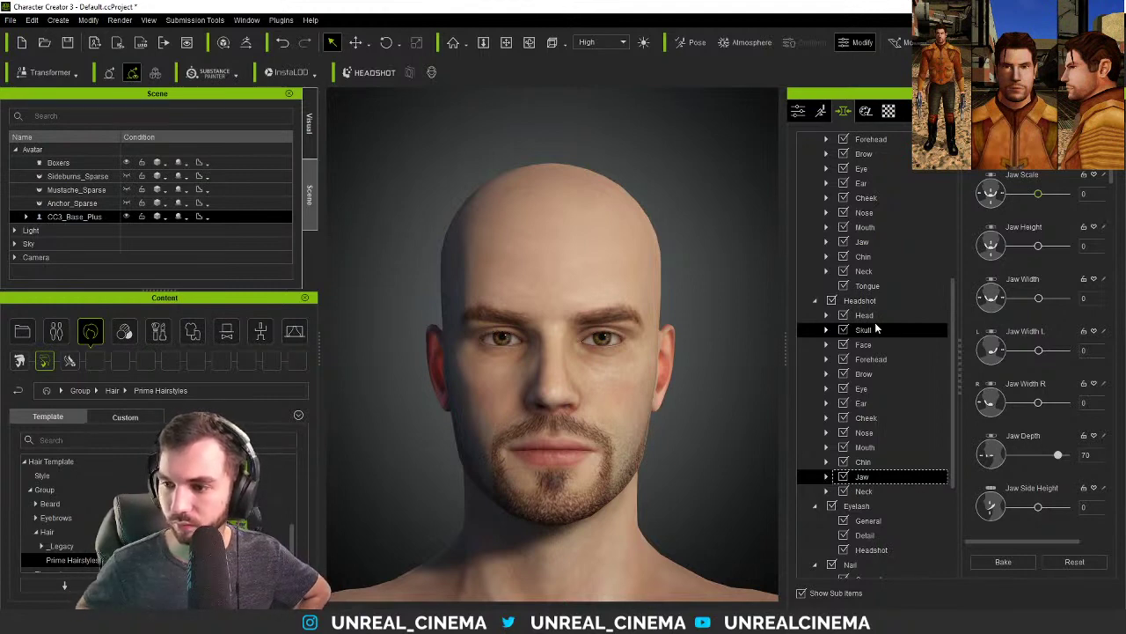
scroll(1004, 456, "down", 2)
scroll(1004, 457, "down", 6)
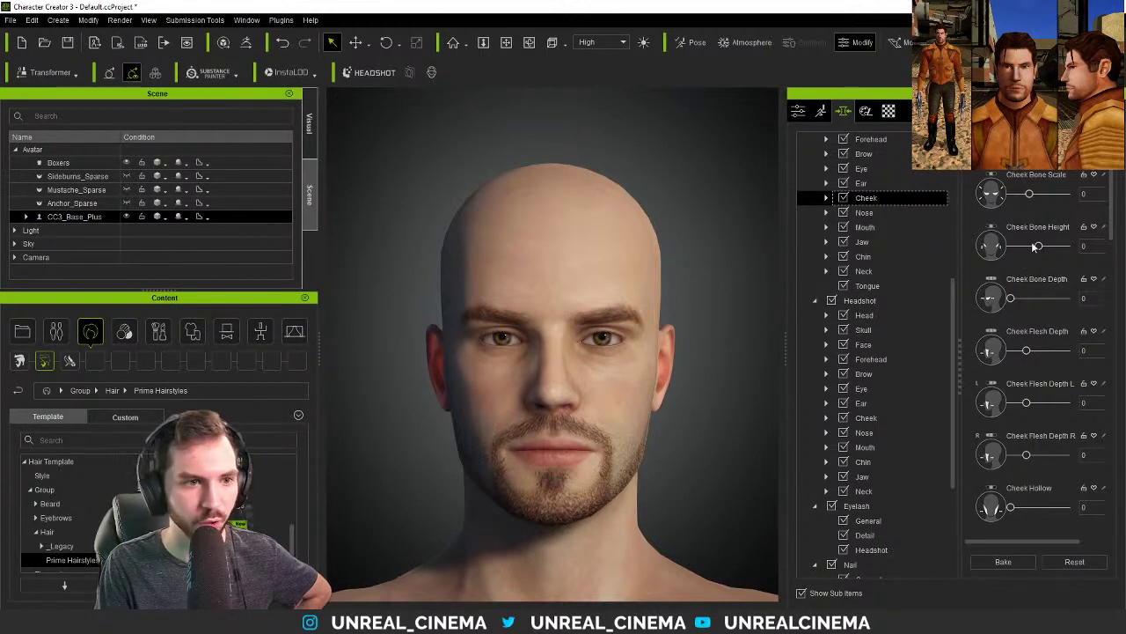
left_click_drag(1040, 247, 1028, 247)
right_click_drag(493, 475, 825, 434)
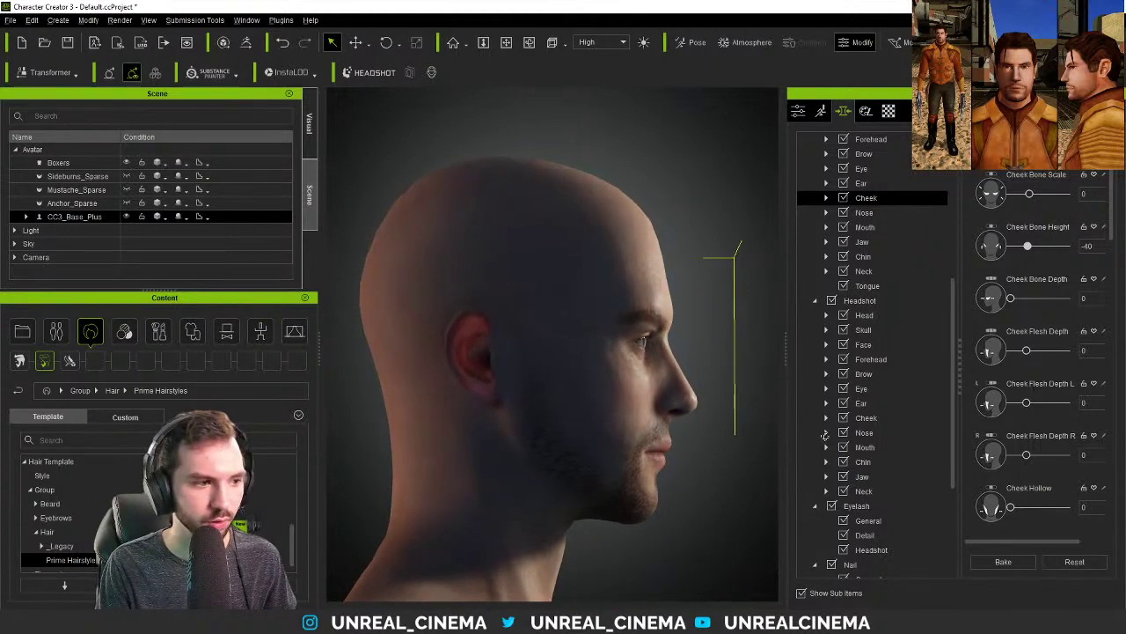
- Set Brow Depth to 16 and Brow Center Depth to 15 in the Brow morphs of the Head group
left_click(885, 374)
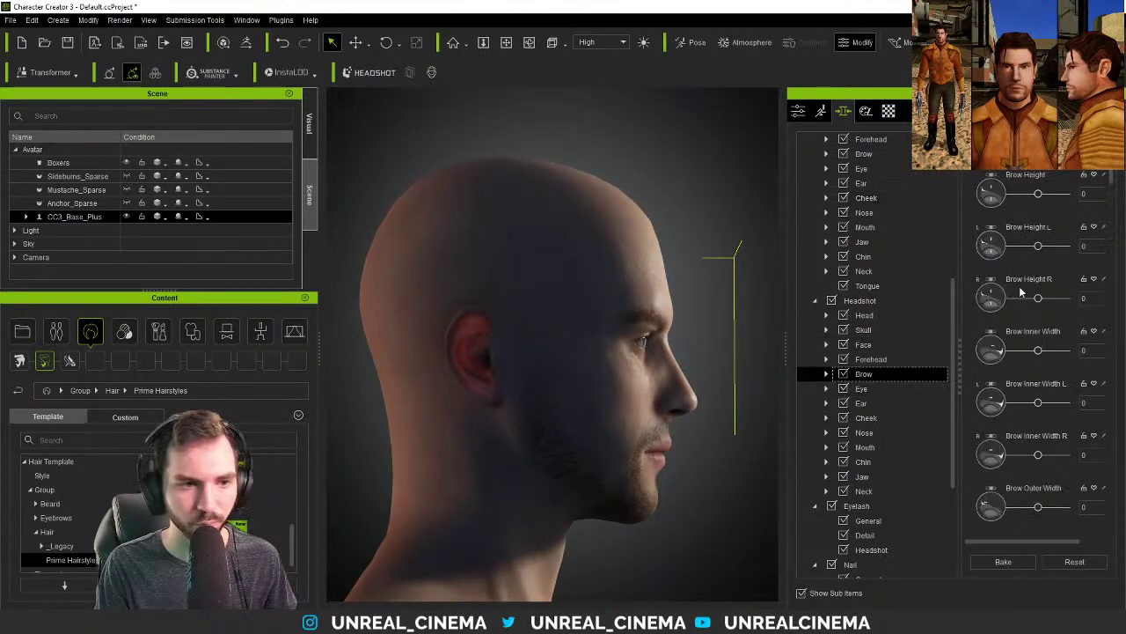
scroll(992, 352, "down", 5)
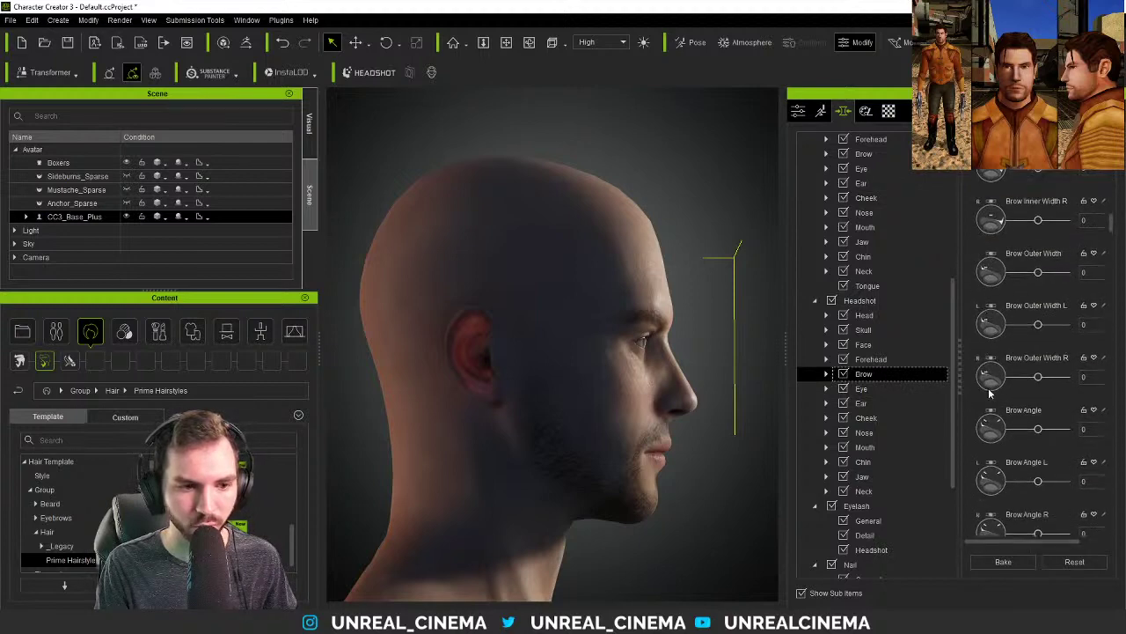
scroll(866, 247, "up", 1)
left_click(867, 199)
scroll(993, 335, "down", 1)
scroll(993, 334, "up", 1)
key("F5")
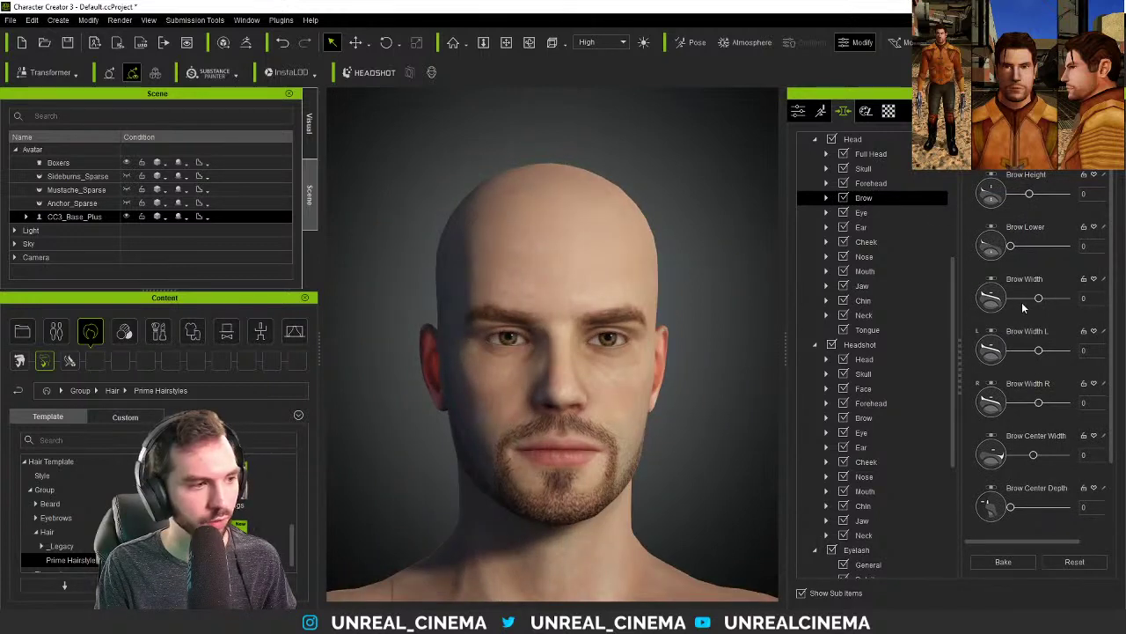
mouse_move(1039, 298)
left_mouse_down()
mouse_move(1026, 298)
mouse_move(1039, 299)
left_mouse_up()
scroll(981, 323, "down", 1)
scroll(977, 323, "down", 3)
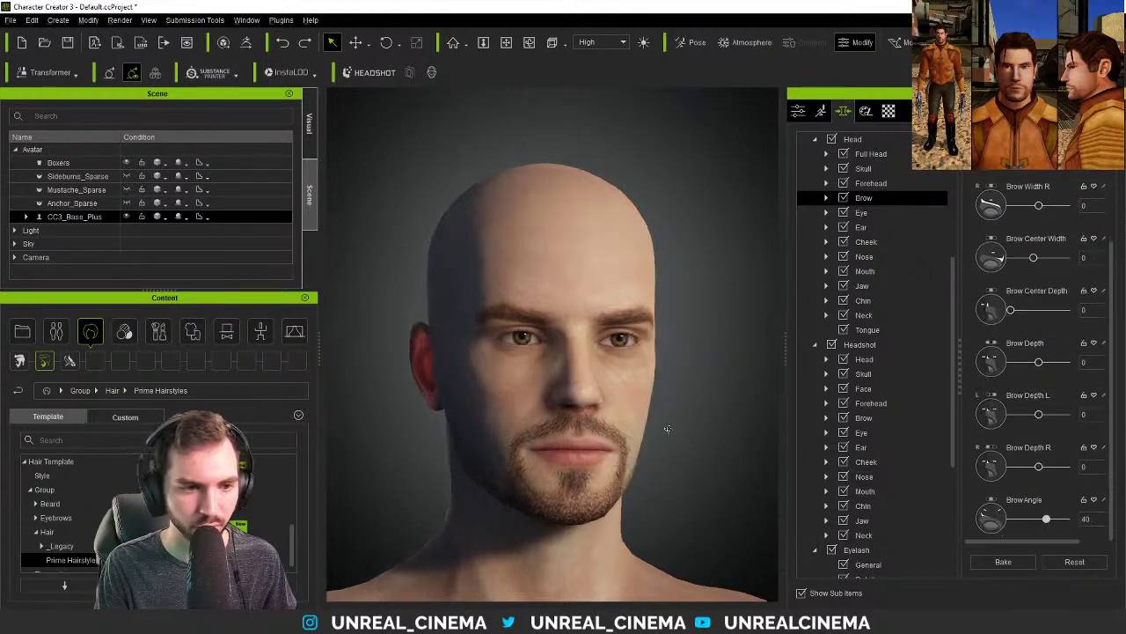
mouse_move(1038, 362)
left_mouse_down()
mouse_move(1053, 365)
mouse_move(1043, 364)
left_mouse_up()
mouse_move(1011, 311)
left_mouse_down()
mouse_move(1036, 316)
mouse_move(1019, 315)
left_mouse_up()
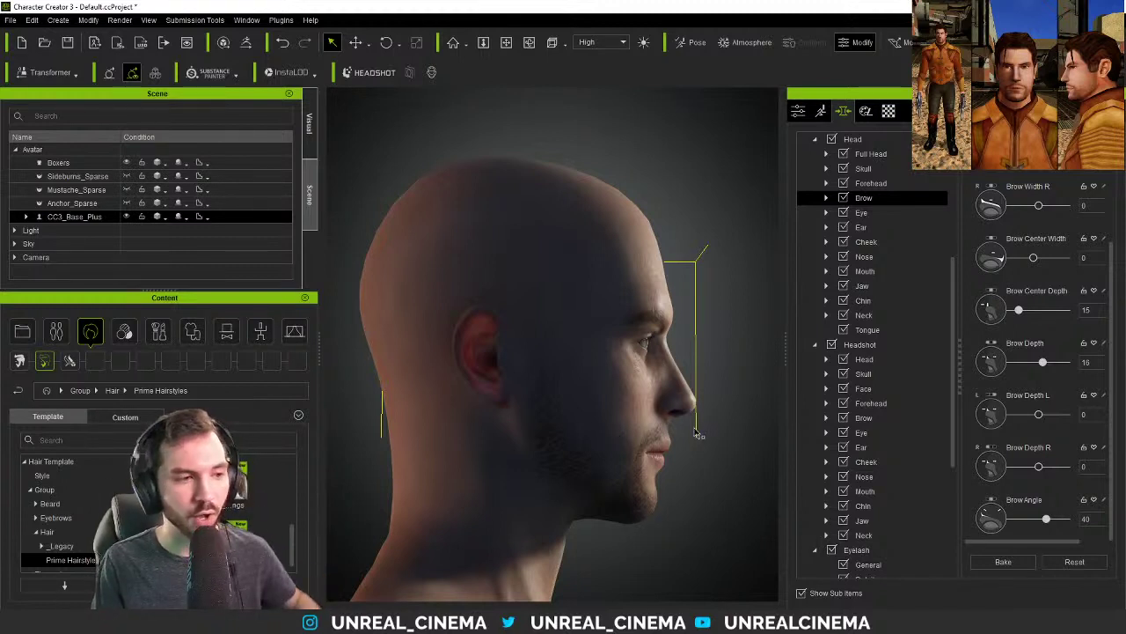
left_click_drag(721, 425, 655, 396)
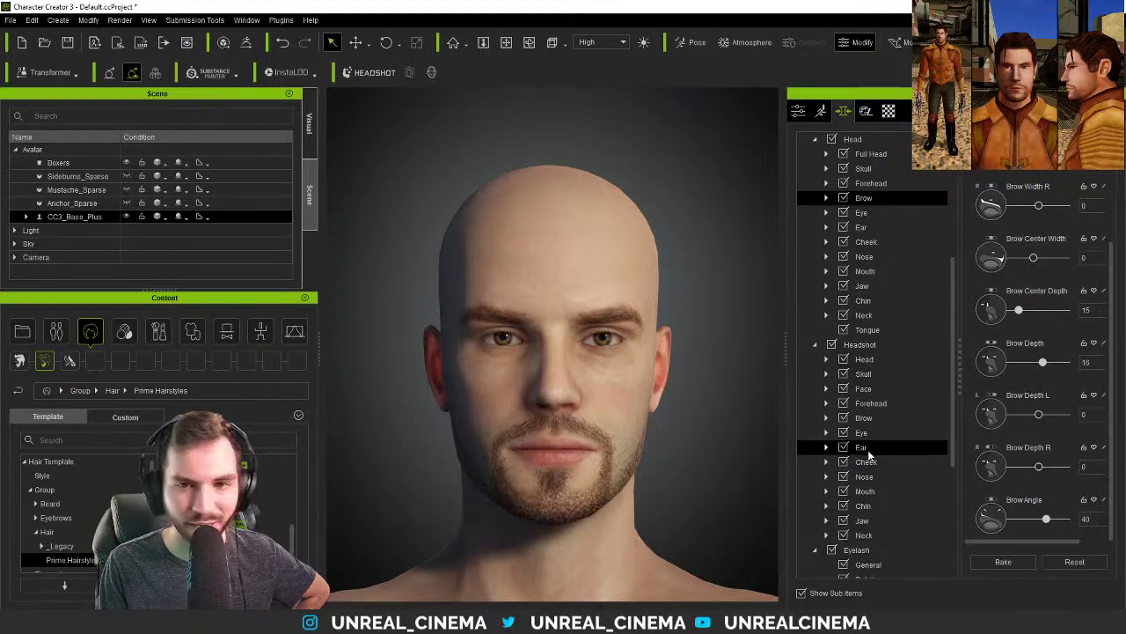
- Set Mouth Side Height to -3 in the Mouth morphs of the Headshot group
left_click(862, 359)
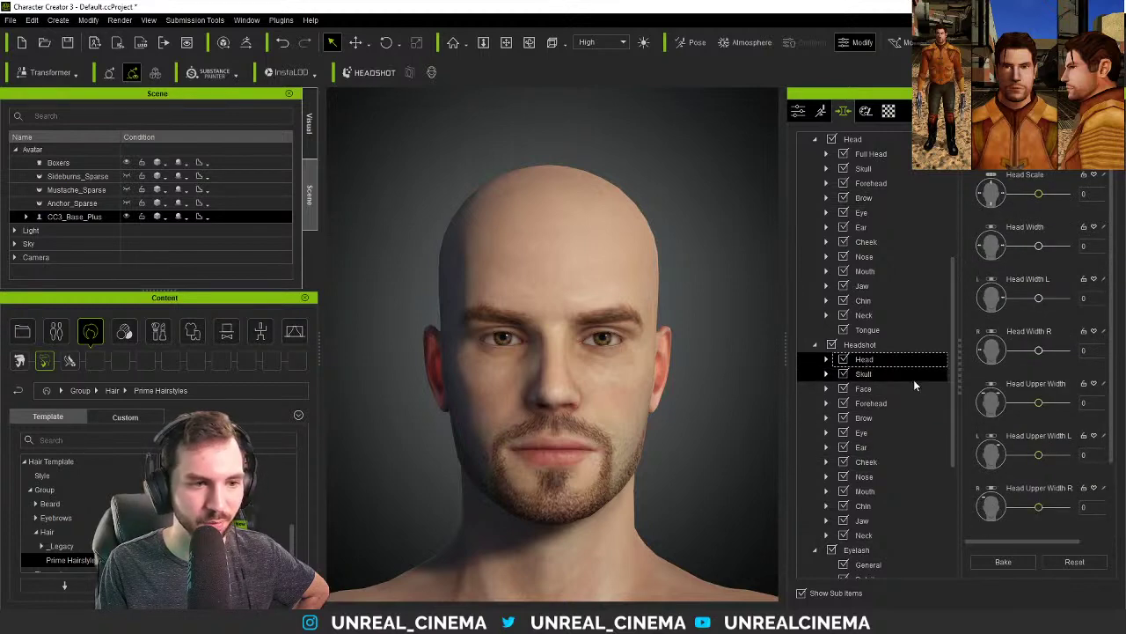
mouse_move(1038, 246)
left_mouse_down()
mouse_move(1023, 245)
mouse_move(1039, 247)
left_mouse_up()
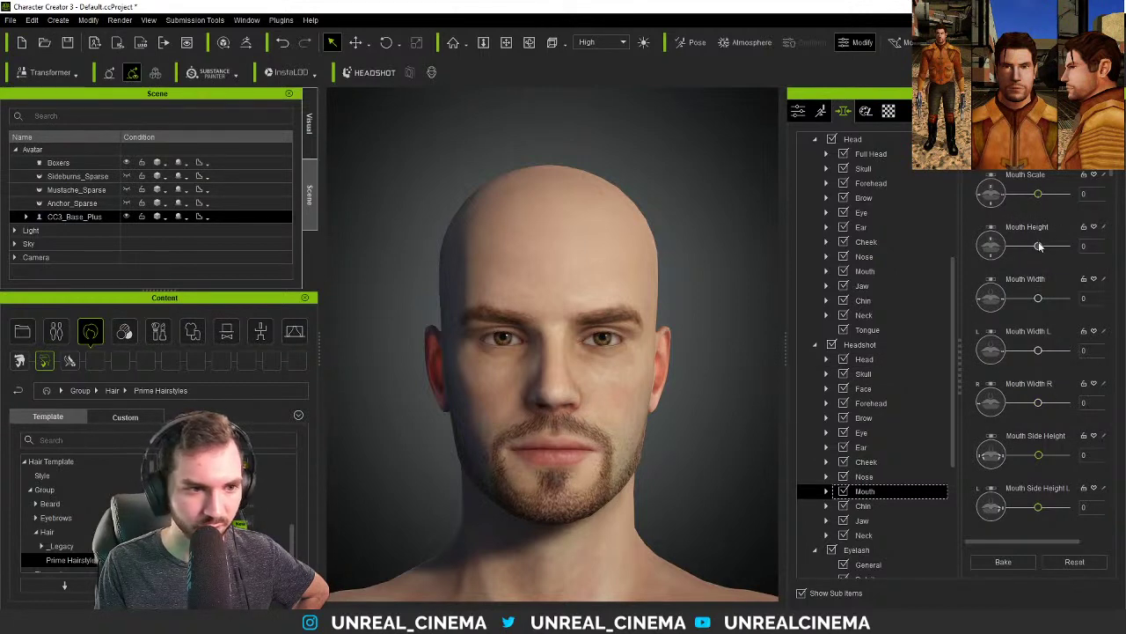
scroll(1030, 407, "down", 2)
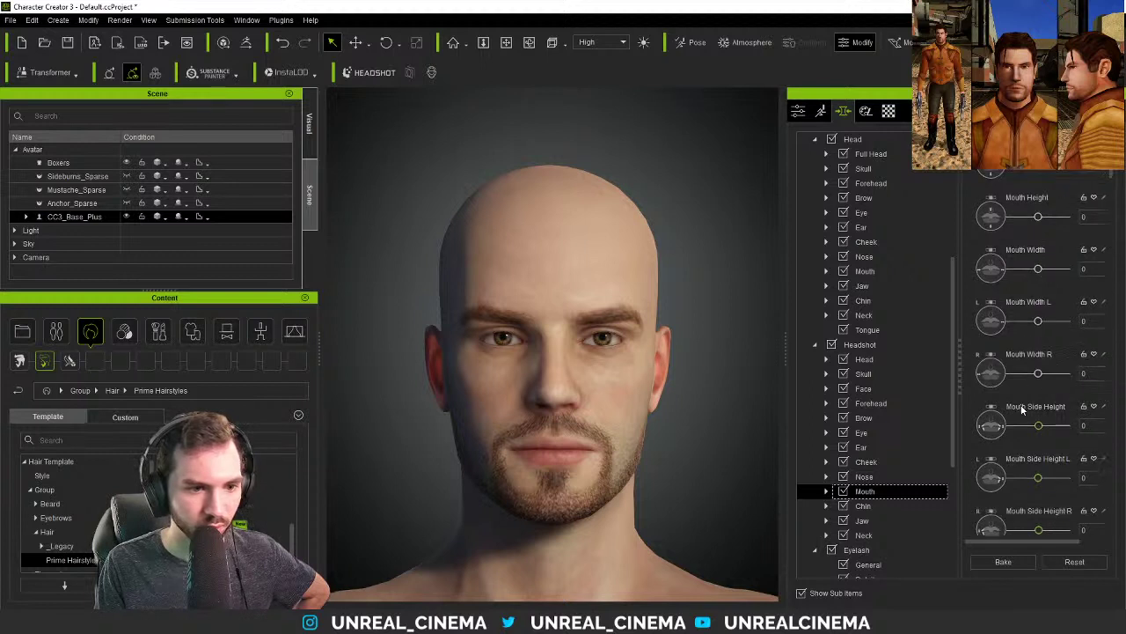
scroll(1021, 409, "down", 2)
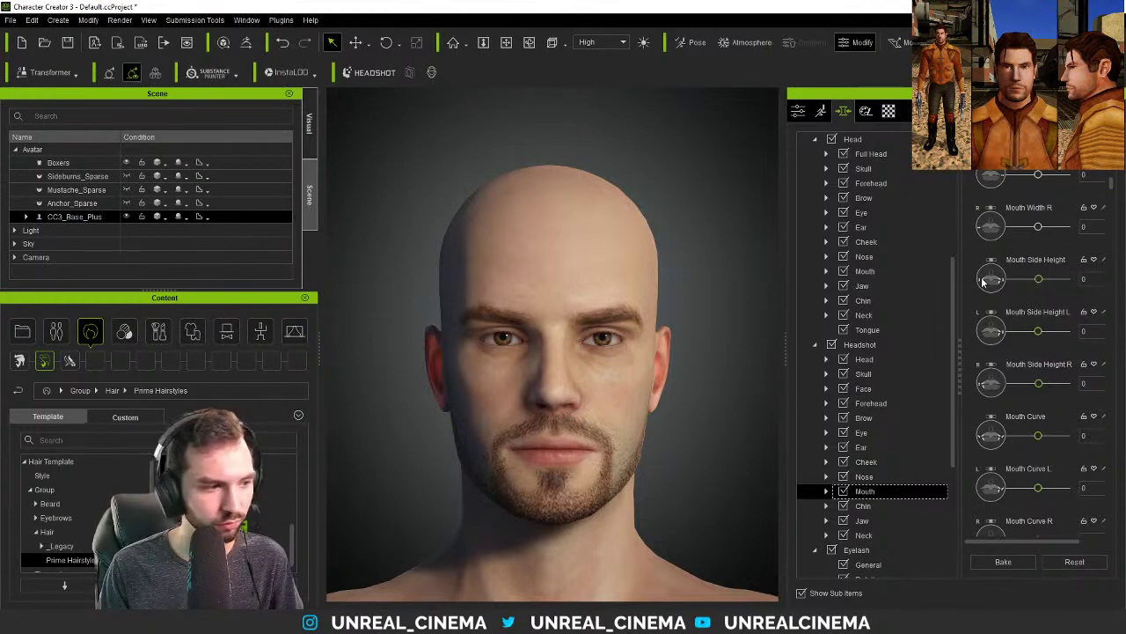
left_click_drag(1038, 278, 1039, 280)
scroll(1000, 370, "down", 2)
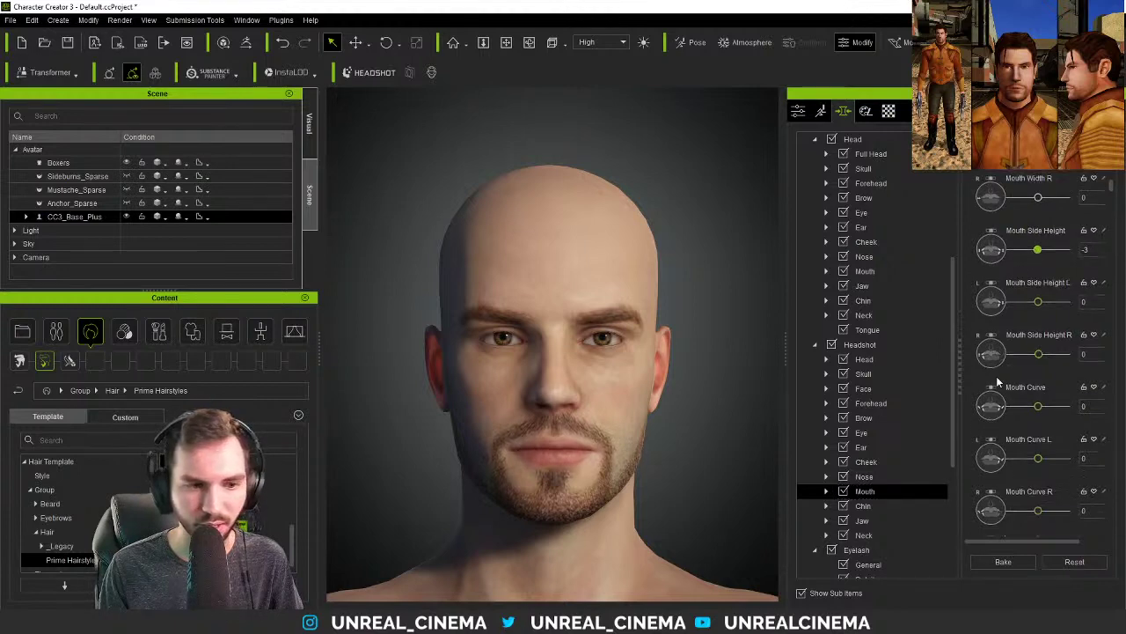
- In the Headshot Mouth morphs, set Mouth Under Depth to 30 and Mouth Under Curve to 26, judging the profile from the side
scroll(999, 383, "down", 4)
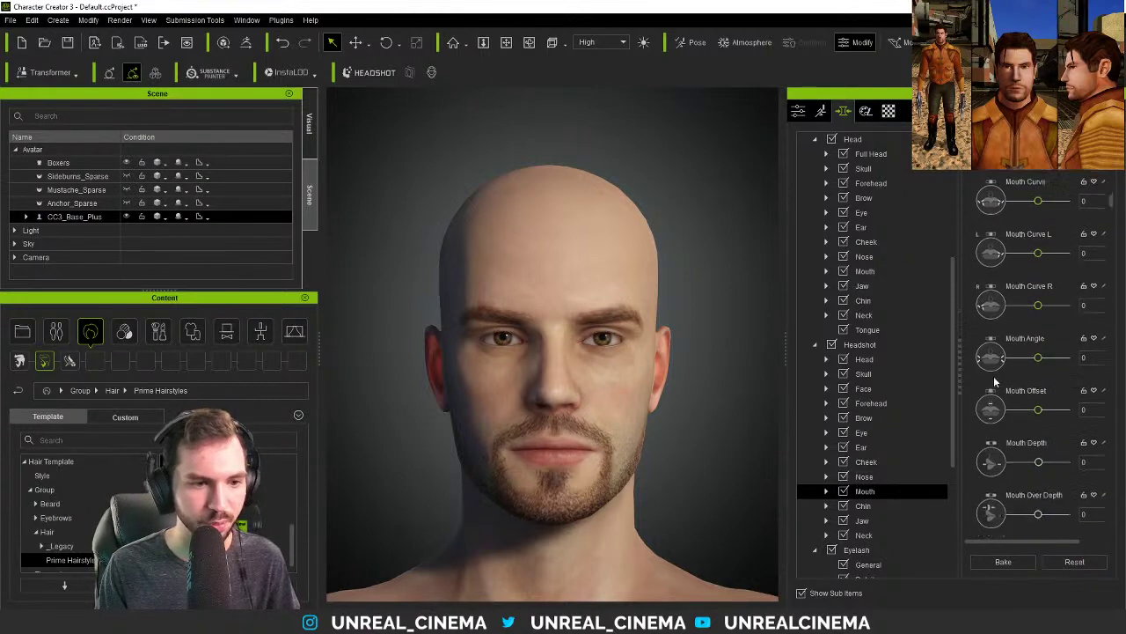
scroll(1005, 388, "down", 3)
right_click_drag(589, 445, 352, 432)
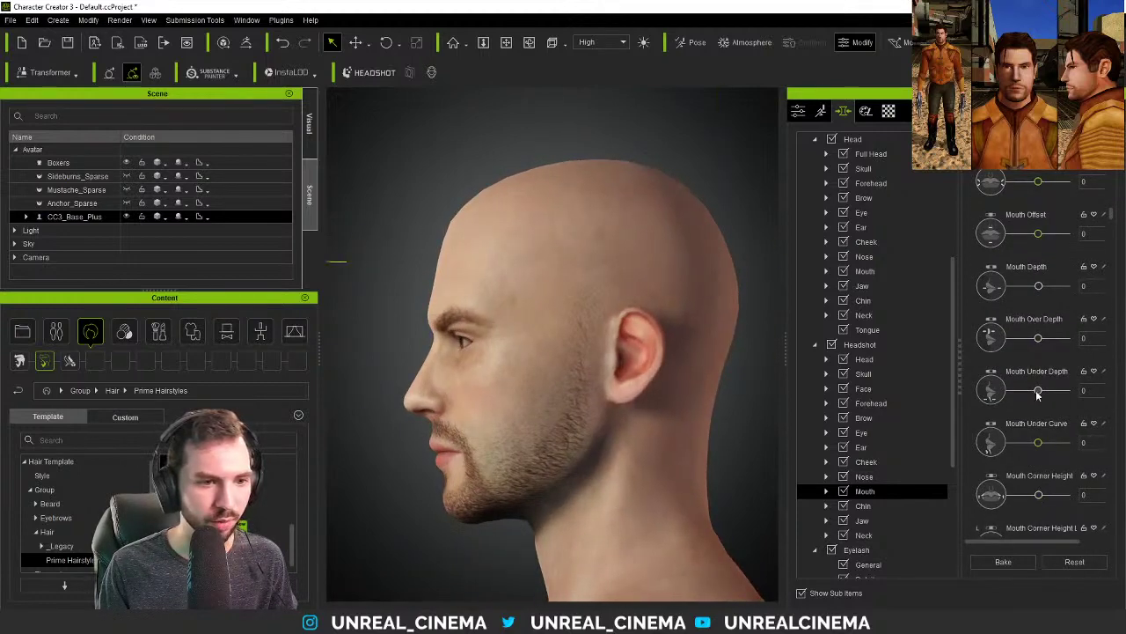
mouse_move(1039, 390)
left_mouse_down()
mouse_move(1049, 396)
mouse_move(1007, 392)
mouse_move(1047, 392)
left_mouse_up()
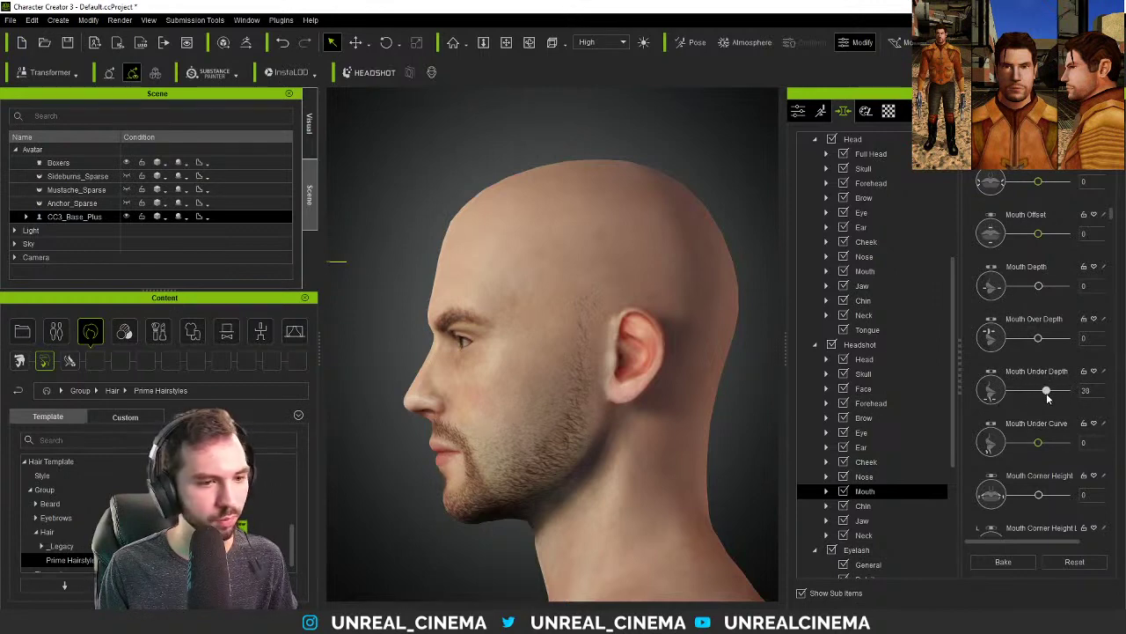
mouse_move(1039, 443)
left_mouse_down()
mouse_move(1056, 444)
mouse_move(1043, 444)
left_mouse_up()
scroll(983, 443, "down", 1)
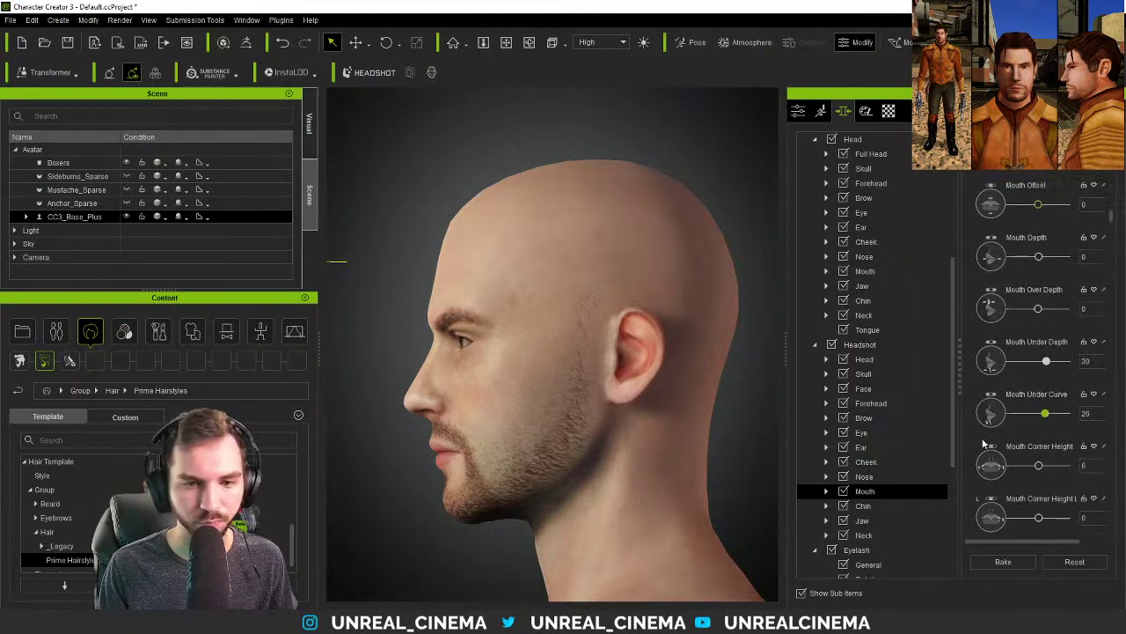
scroll(983, 444, "down", 3)
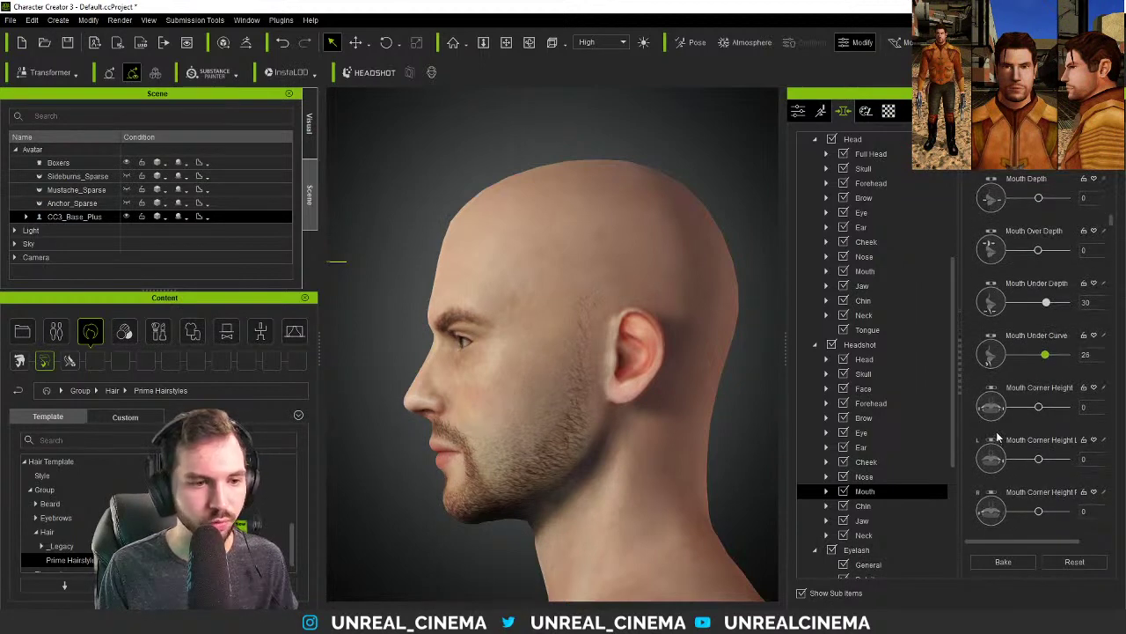
- Set Mouth Corner Turn to -61 in the Headshot Mouth morphs and check the mouth from the front
scroll(997, 435, "down", 2)
right_click_drag(528, 421, 749, 443)
left_click_drag(1038, 446, 1022, 449)
right_click_drag(536, 406, 515, 437)
scroll(995, 396, "down", 2)
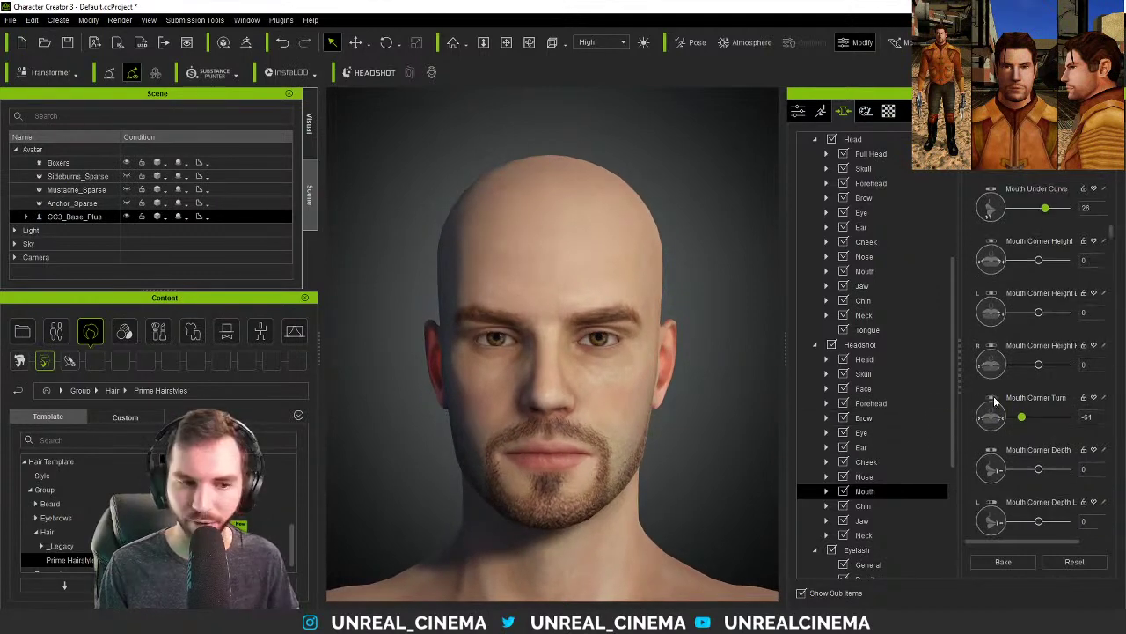
scroll(994, 396, "down", 1)
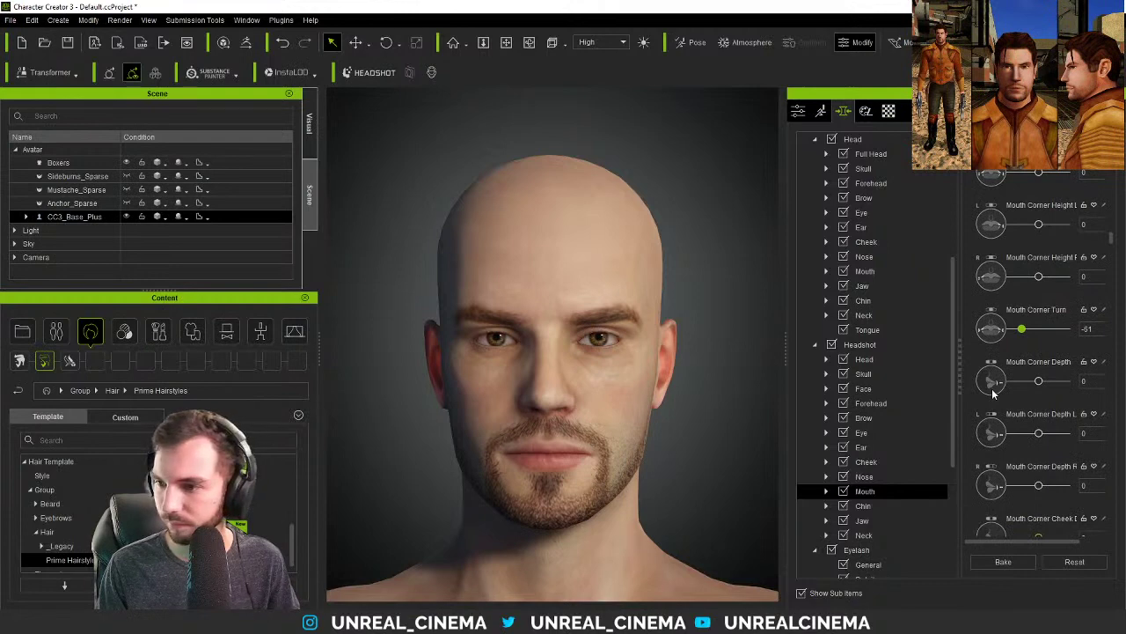
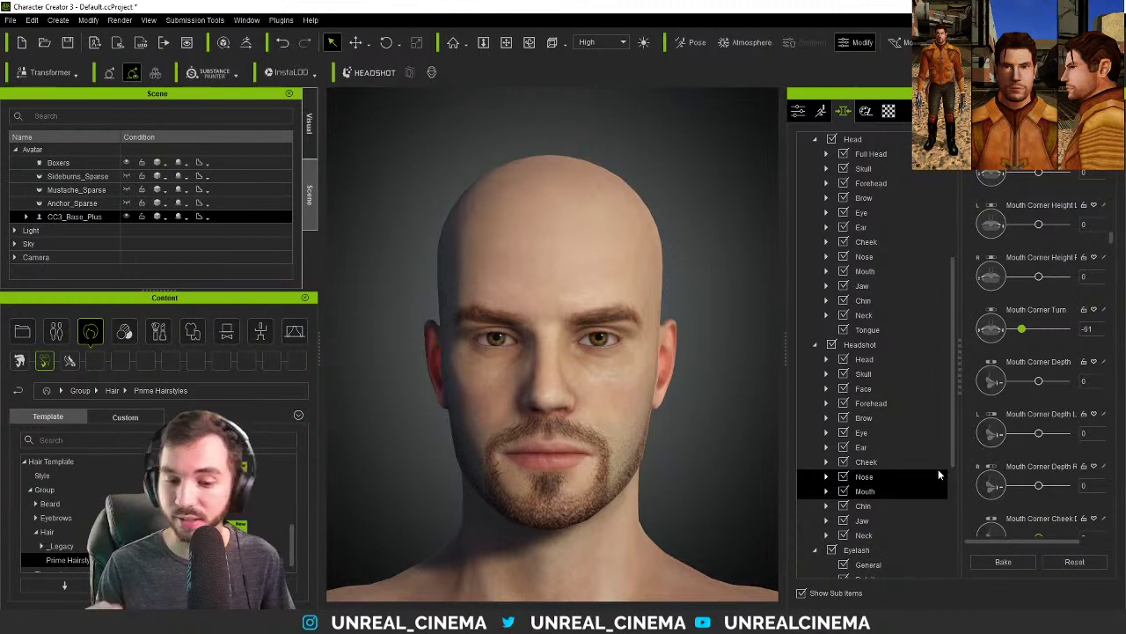
- Look through the Headshot Chin and Jaw morphs, and set Neck Width to -29 in the Neck morphs
scroll(889, 473, "down", 1)
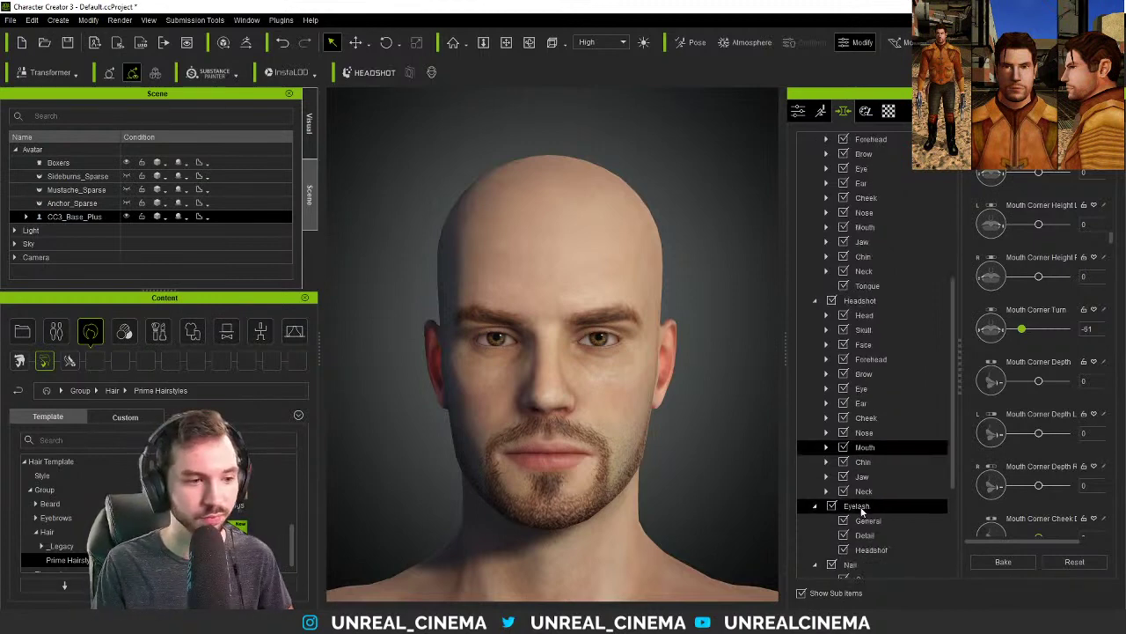
left_click(924, 465)
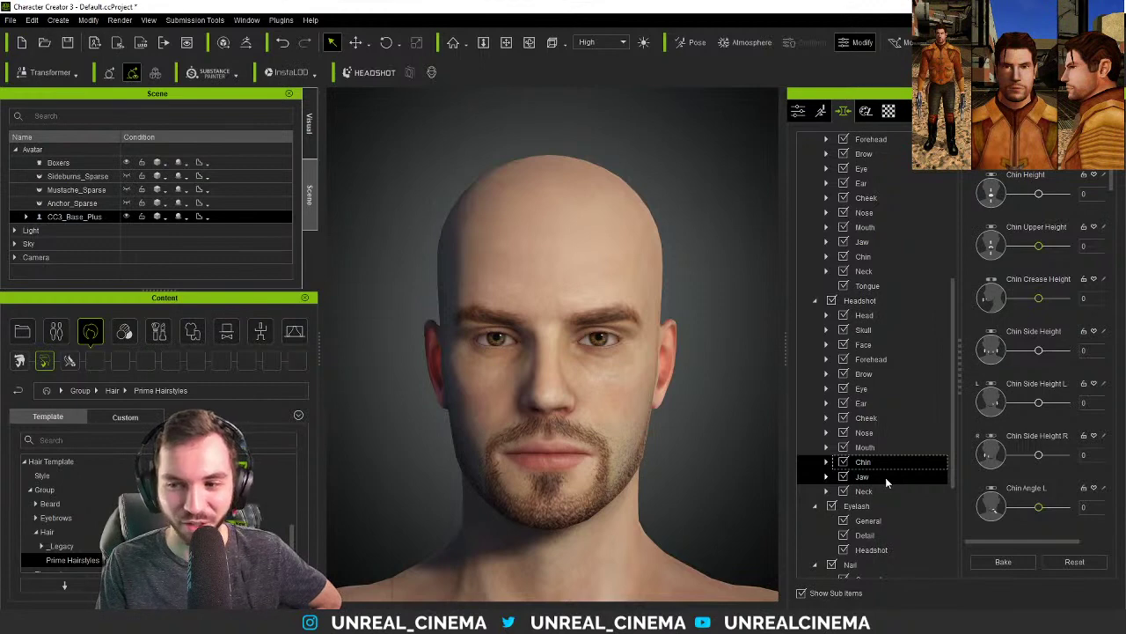
left_click(866, 477)
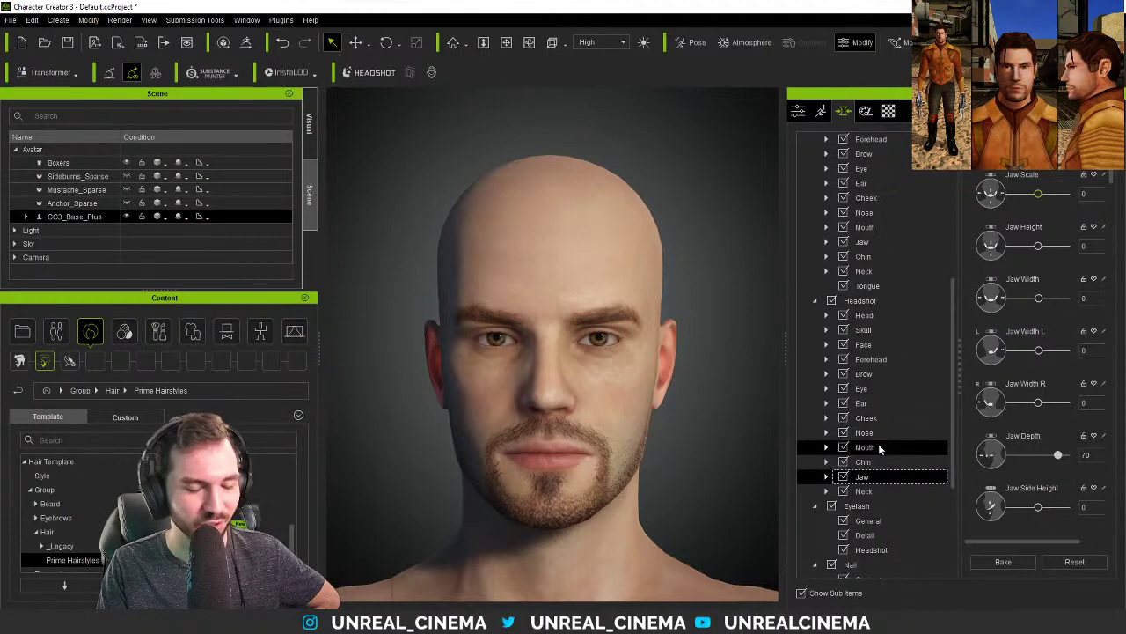
left_click(880, 490)
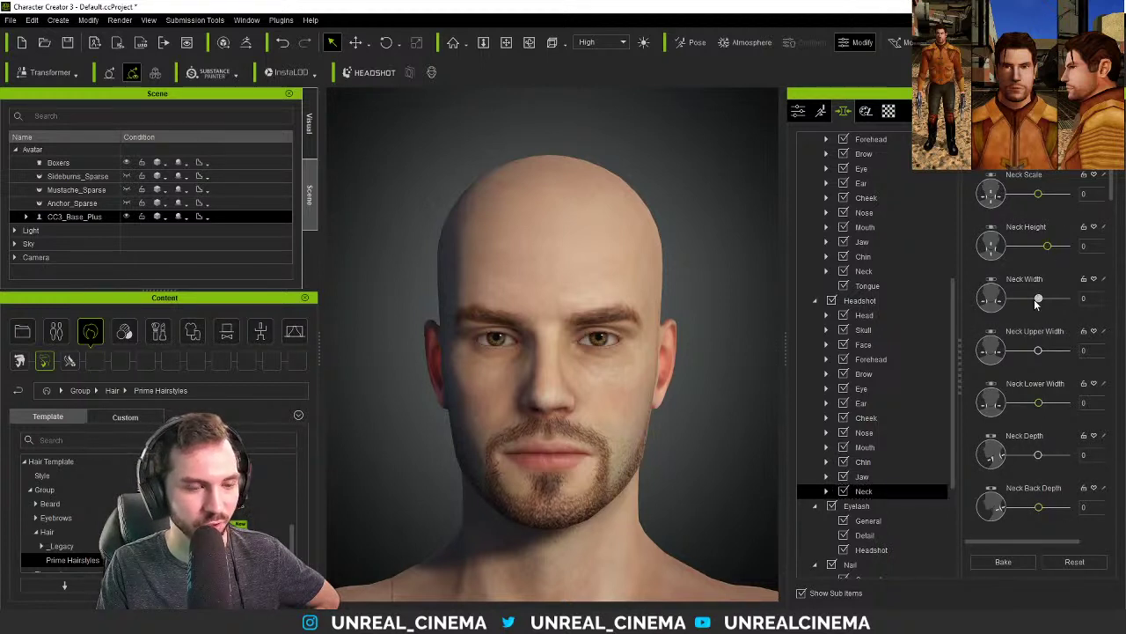
left_click_drag(1039, 304, 1028, 306)
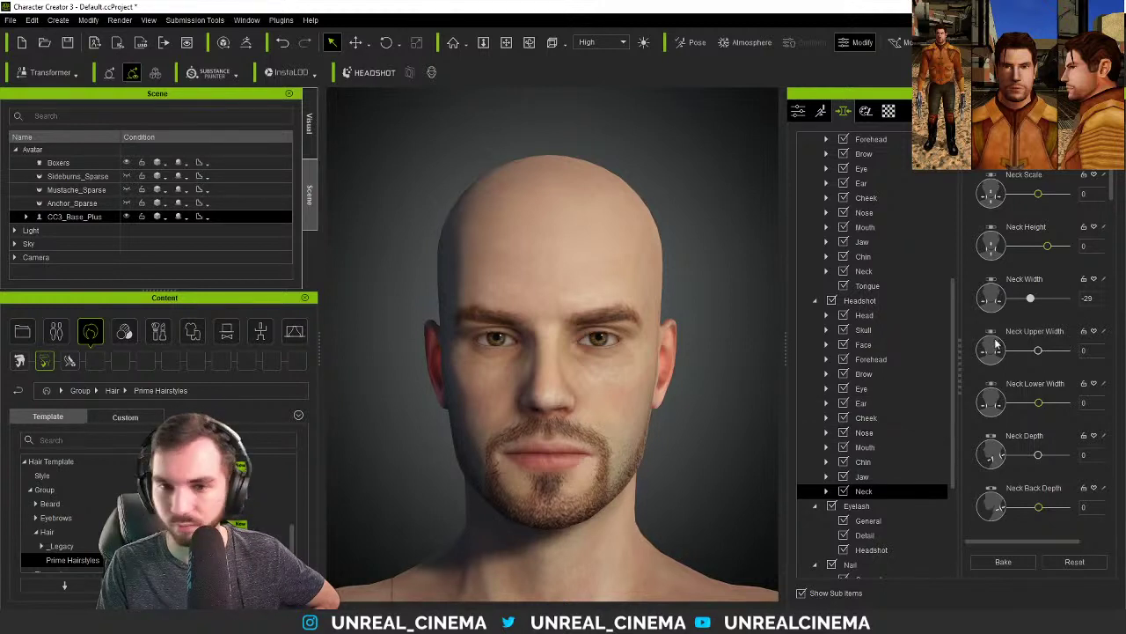
- Narrow the eyes by setting Eye Width to -14 in the Eye morphs of the Head group
left_click(862, 388)
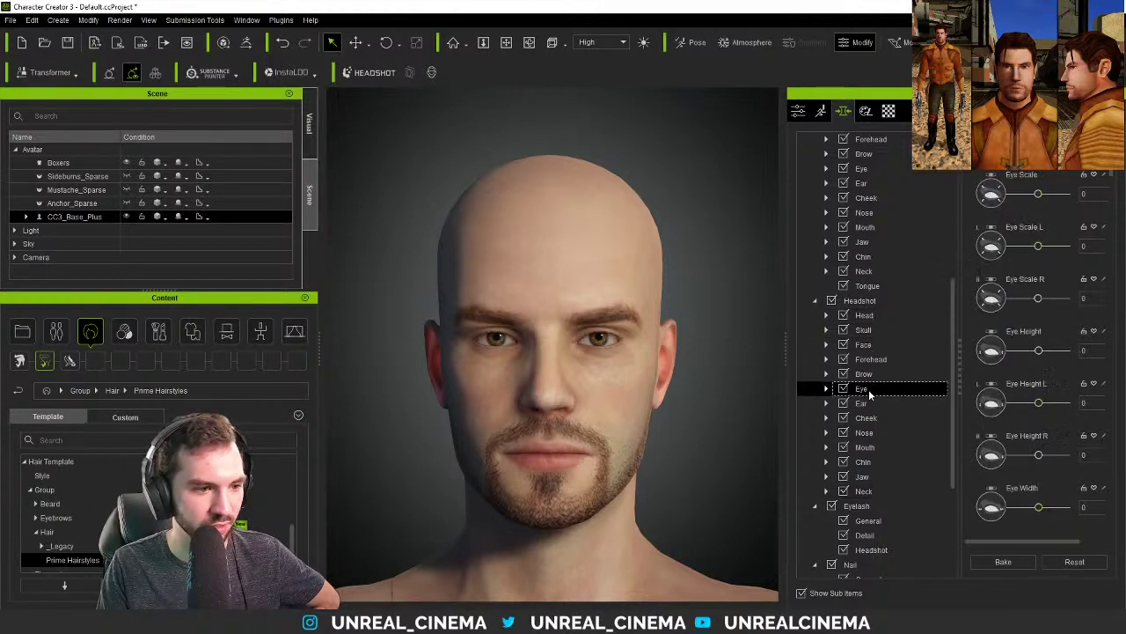
scroll(871, 264, "up", 2)
left_click(863, 256)
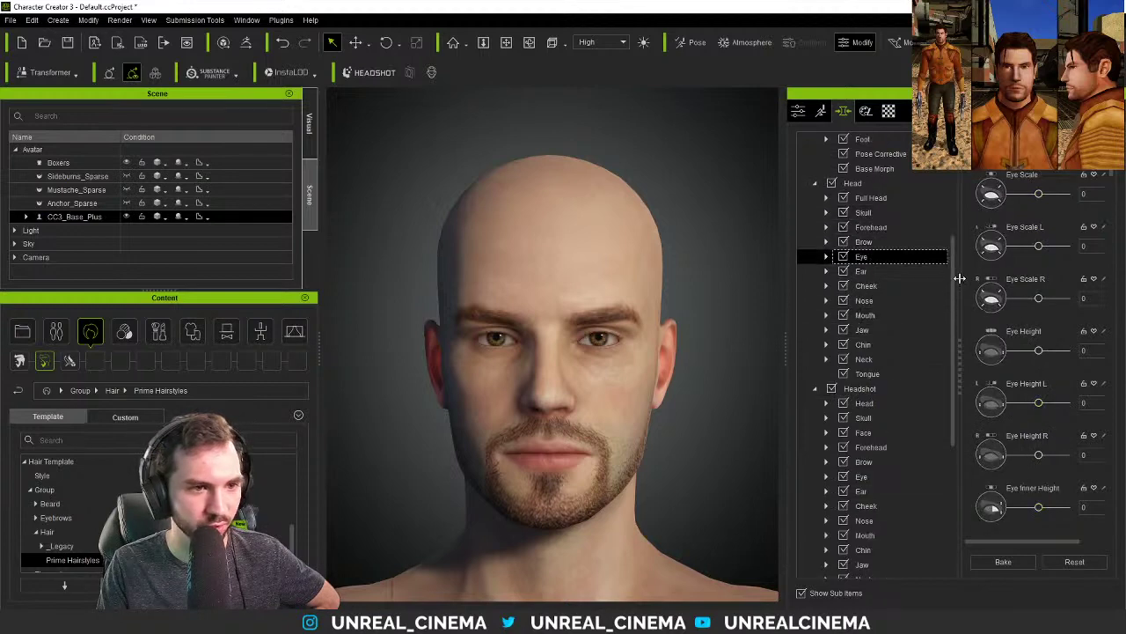
scroll(1019, 449, "down", 3)
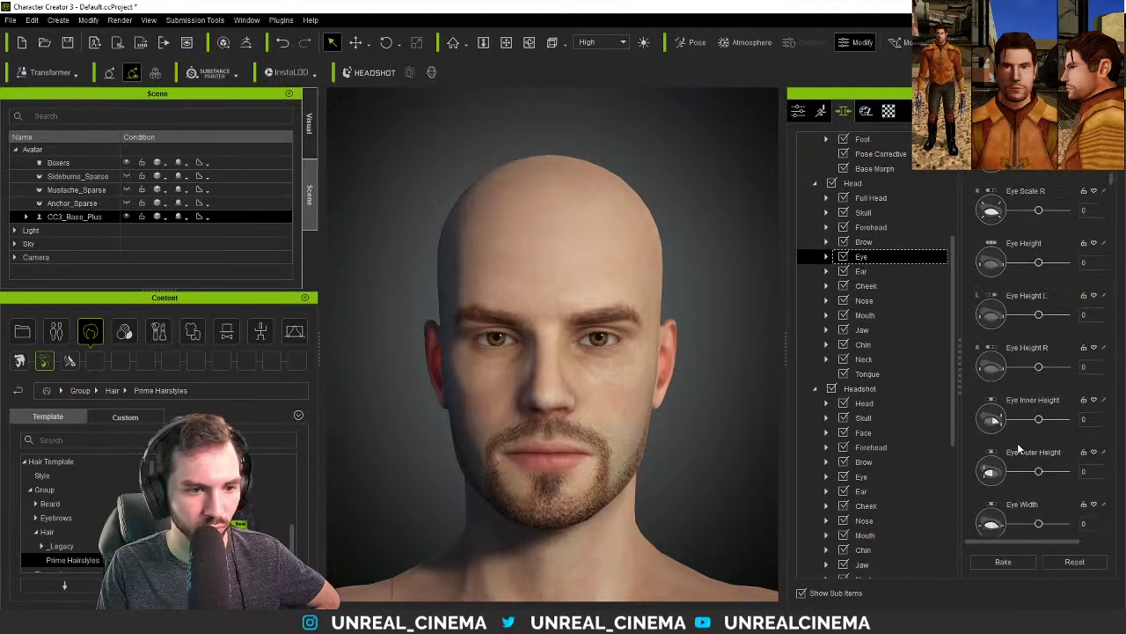
left_click_drag(1039, 494, 1035, 495)
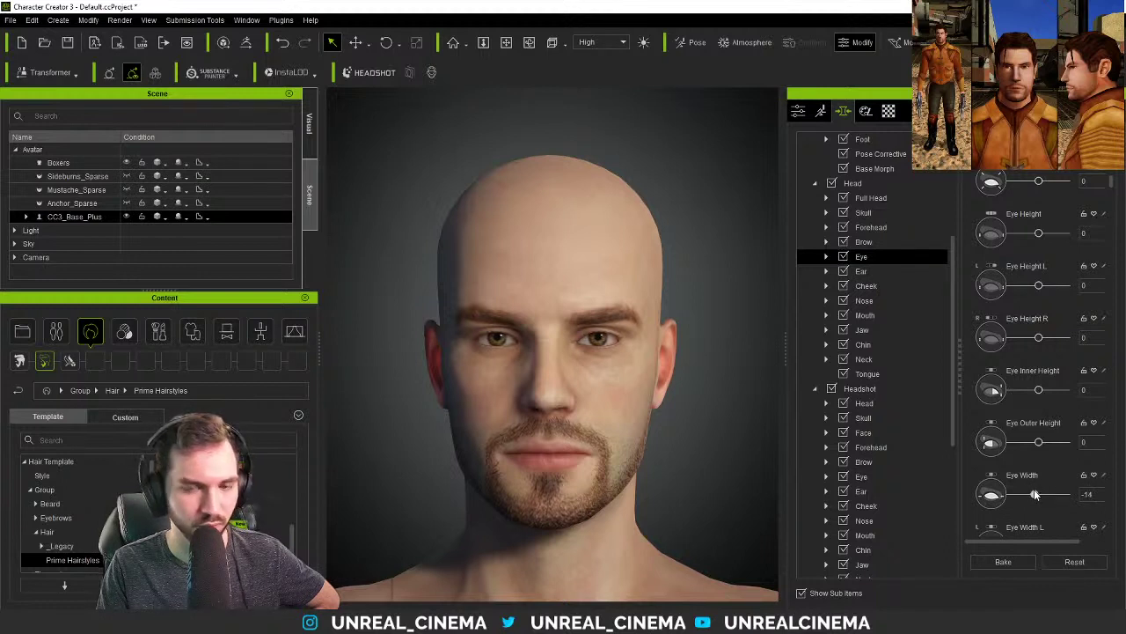
mouse_move(471, 416)
right_mouse_down()
mouse_move(483, 400)
mouse_move(457, 401)
right_mouse_up()
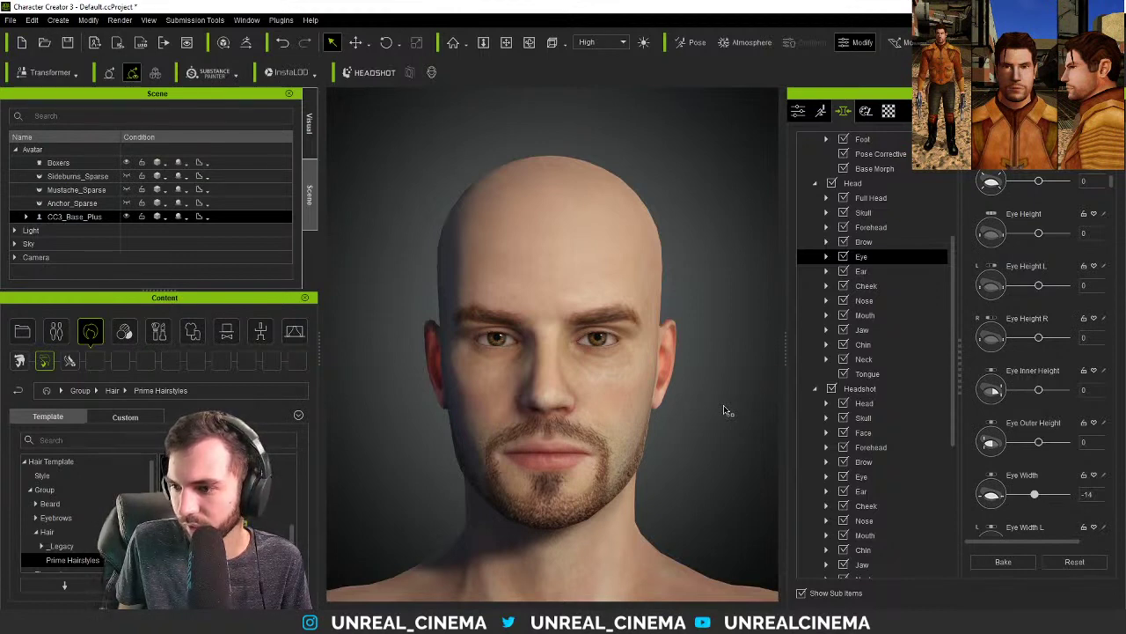
- Set Lip Upper Scale to -10 and Lip Thin A to 27 in the Mouth morphs of the Head group
scroll(884, 409, "down", 1)
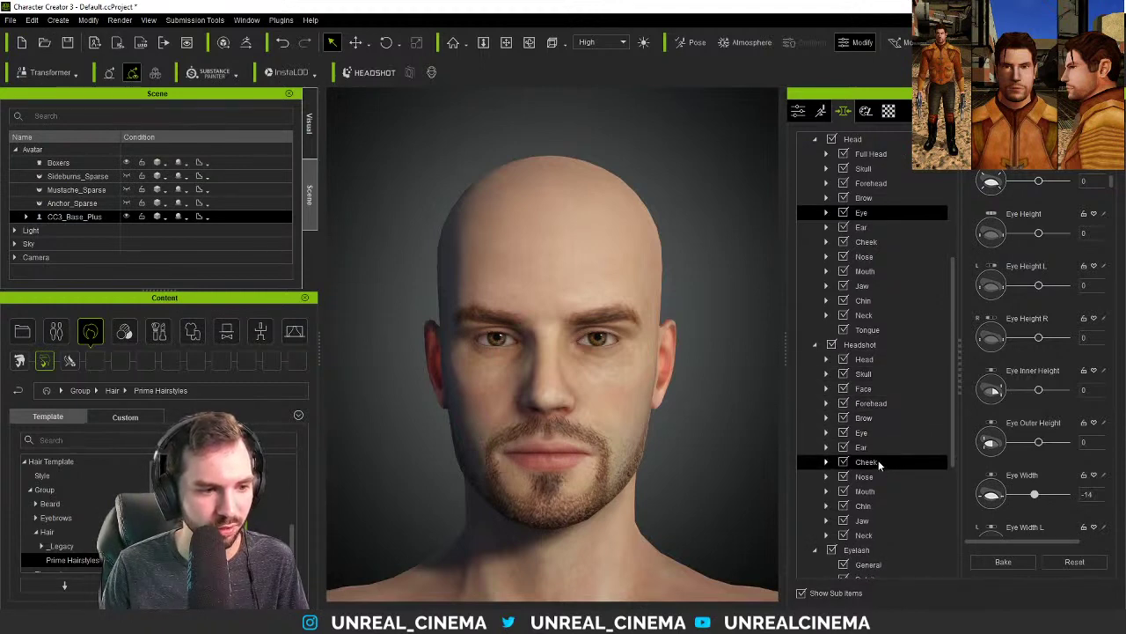
left_click(865, 491)
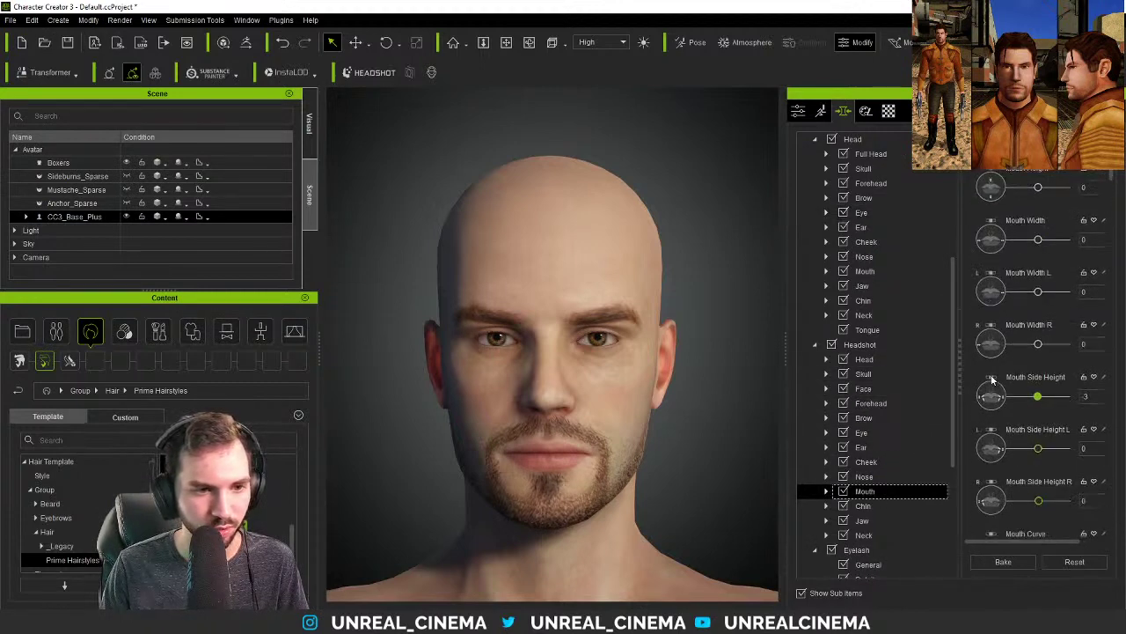
scroll(993, 379, "down", 5)
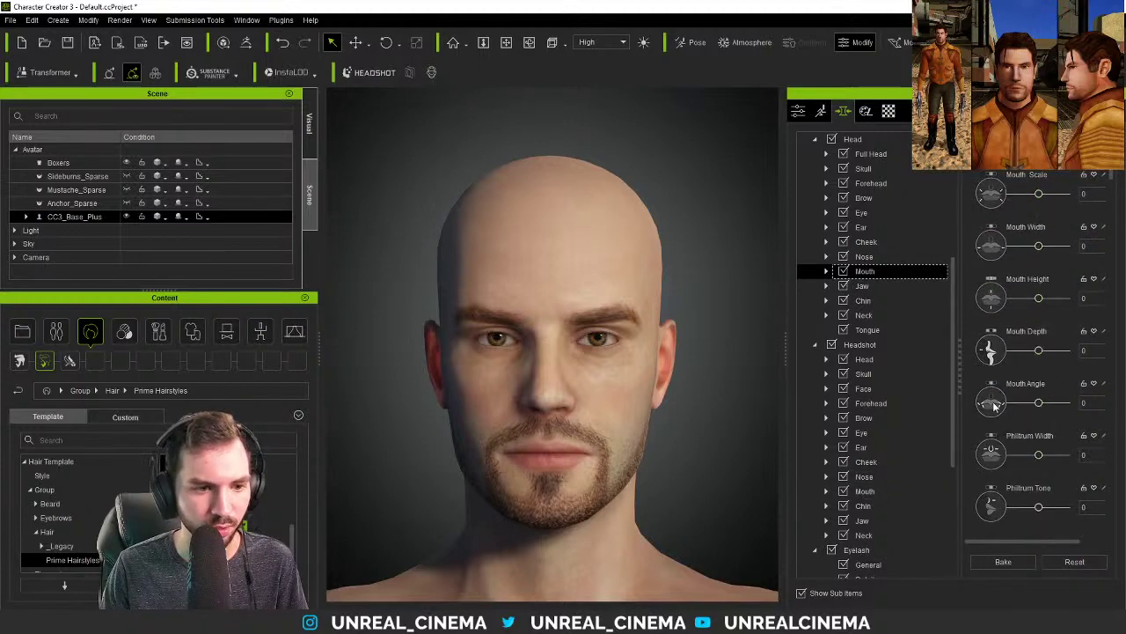
scroll(995, 405, "down", 6)
scroll(982, 428, "down", 2)
left_click_drag(1036, 487, 1053, 489)
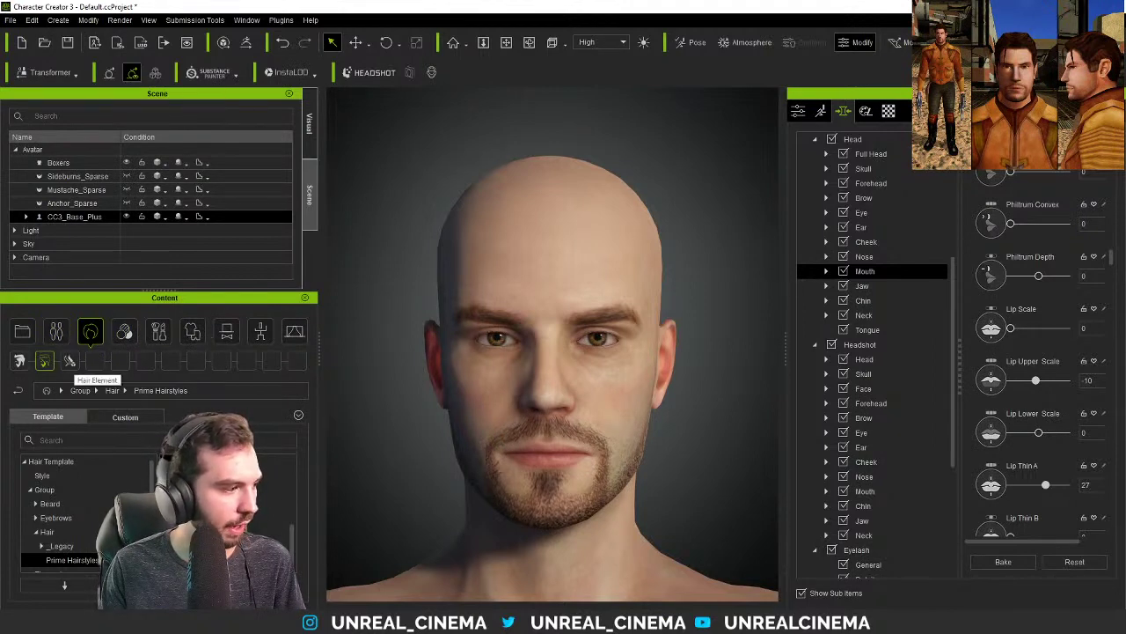
- Find the Beard & Brows Builder eyebrow groups in the hair library and apply the Male_Angled eyebrows to the avatar
left_click(51, 503)
scroll(63, 506, "down", 1)
scroll(44, 528, "up", 2)
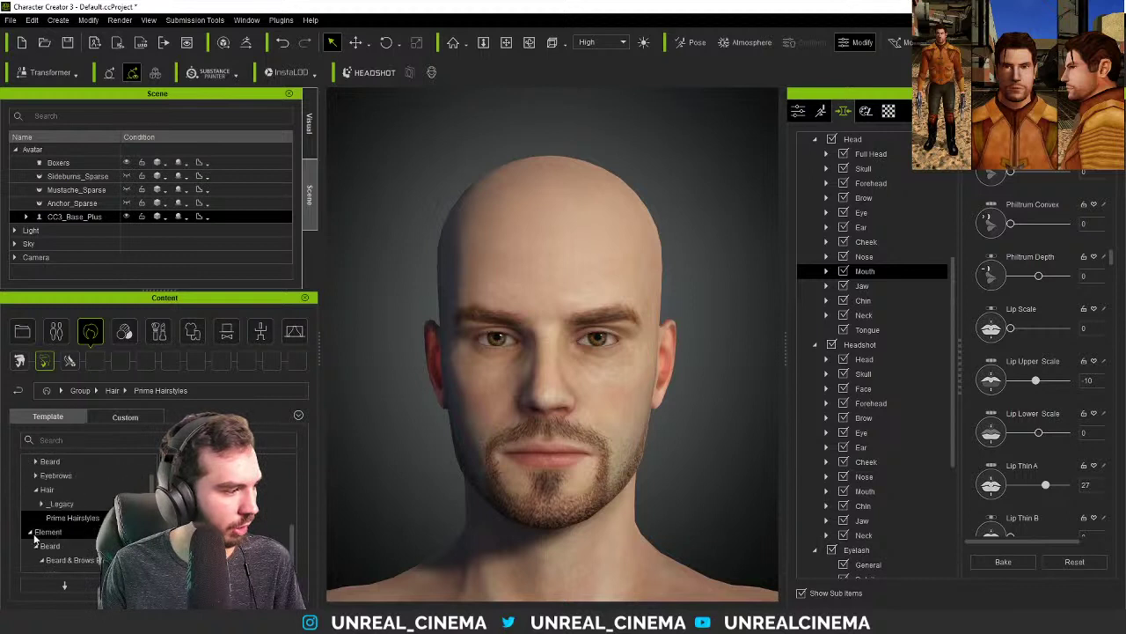
left_click(28, 547)
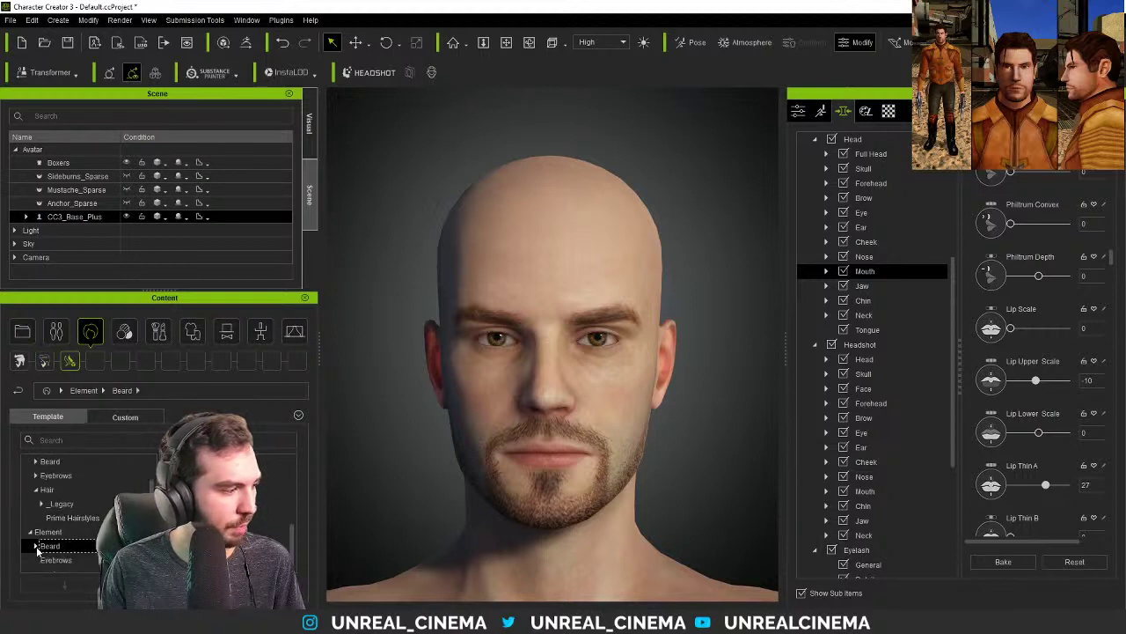
scroll(40, 550, "down", 1)
left_click(52, 546)
scroll(46, 540, "up", 3)
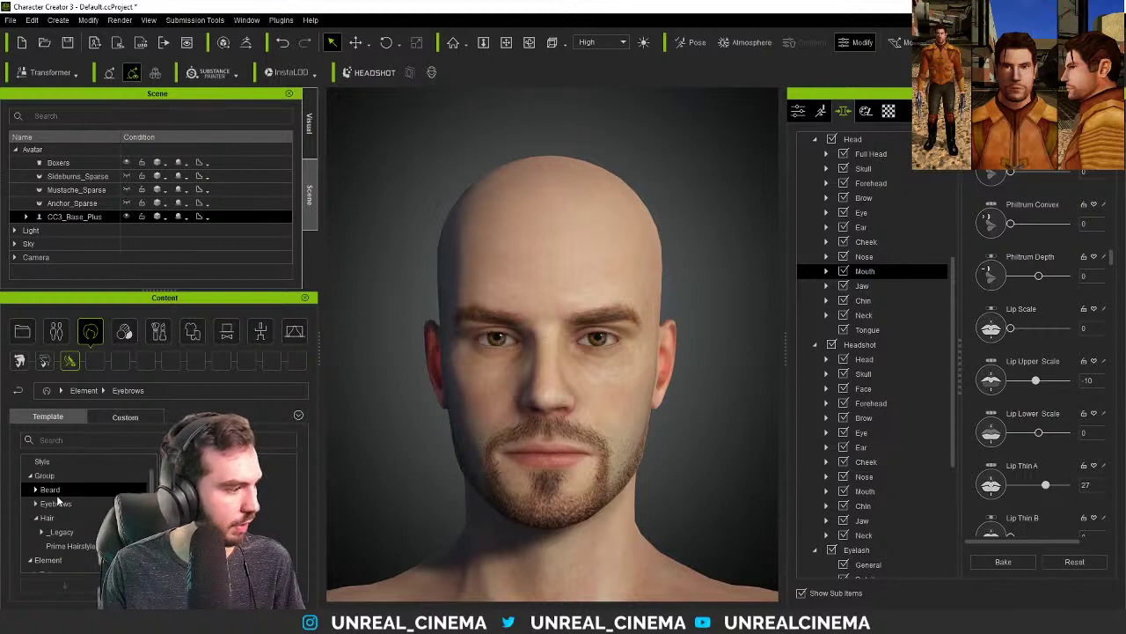
left_click(35, 504)
left_click(65, 519)
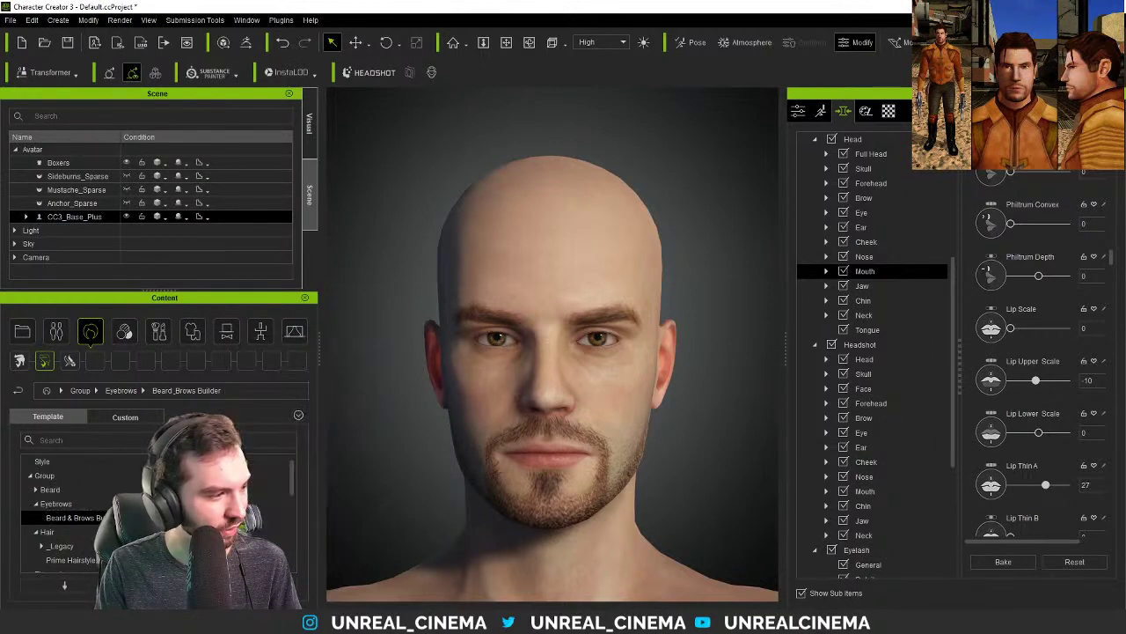
left_click_drag(74, 518, 510, 447)
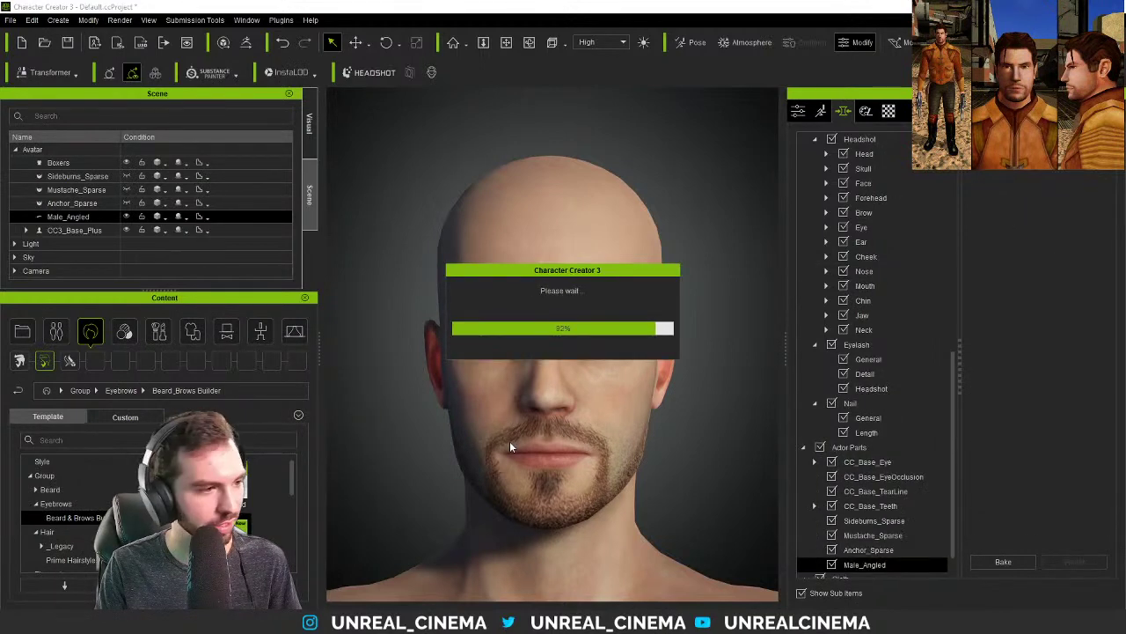
- Activate the skin editor for the CC3_Base_Plus body and remove the painted eyebrows from the head skin
left_click(85, 230)
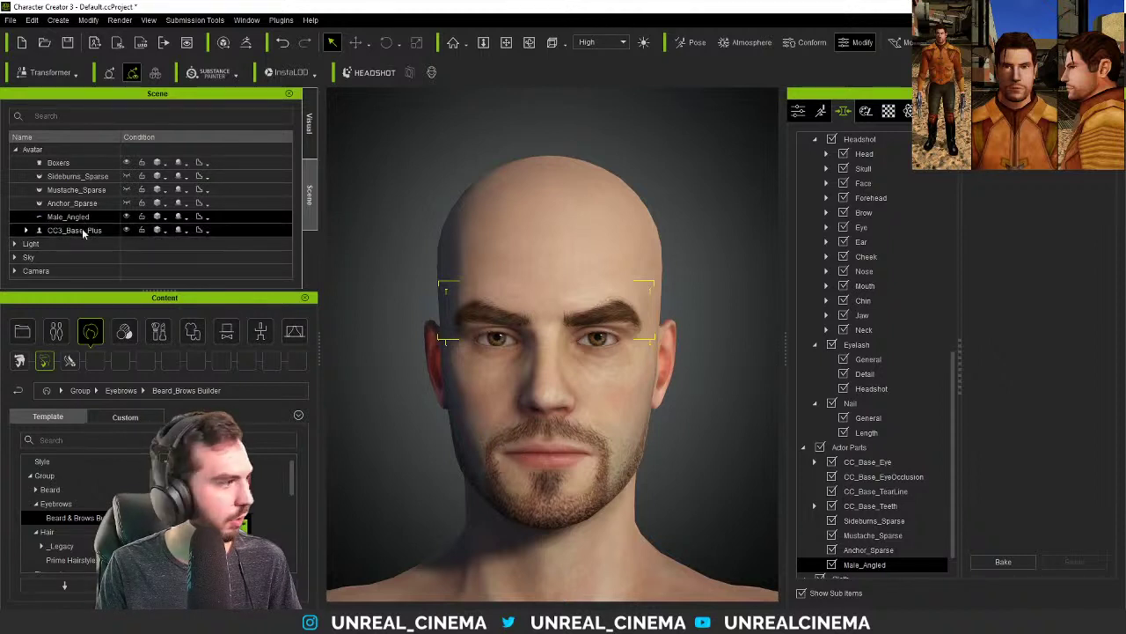
left_click(865, 111)
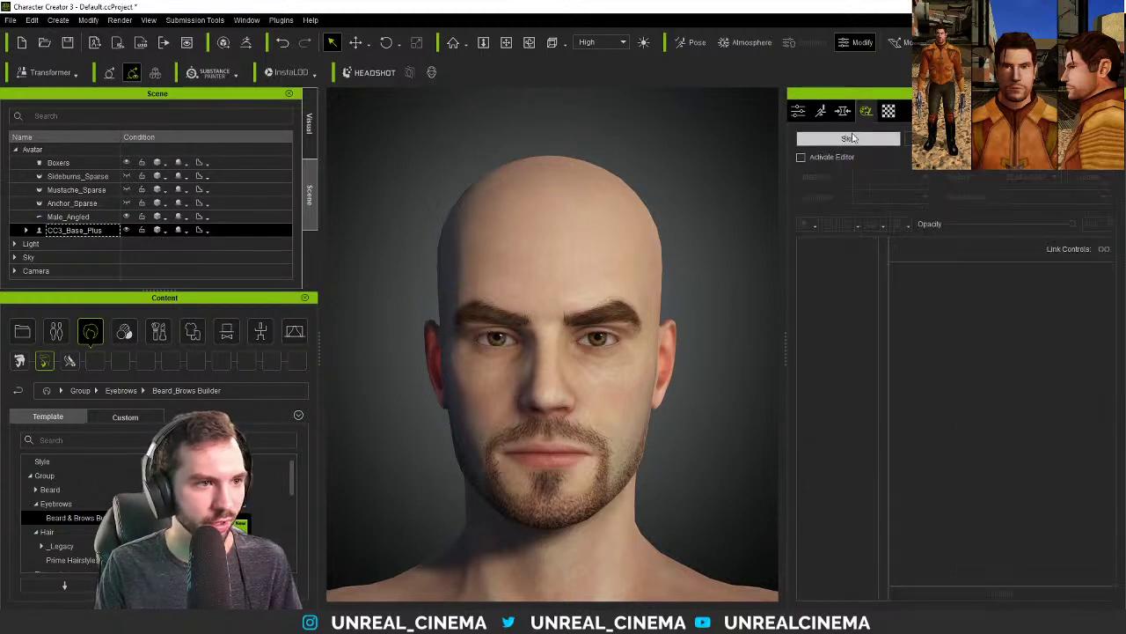
left_click(820, 159)
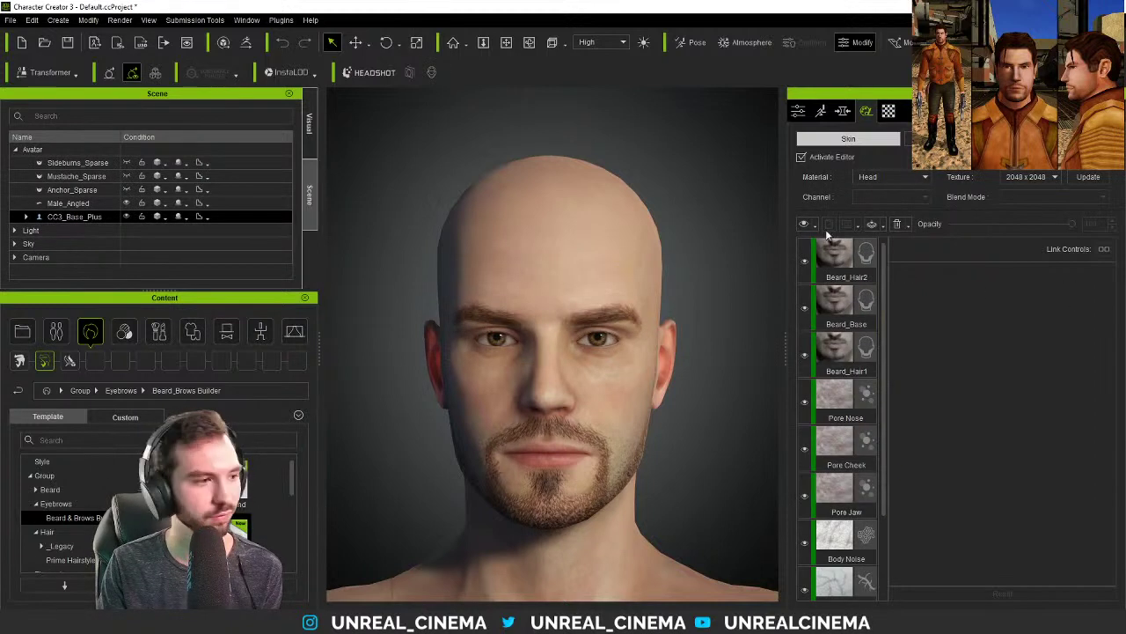
scroll(855, 317, "down", 1)
scroll(855, 317, "up", 1)
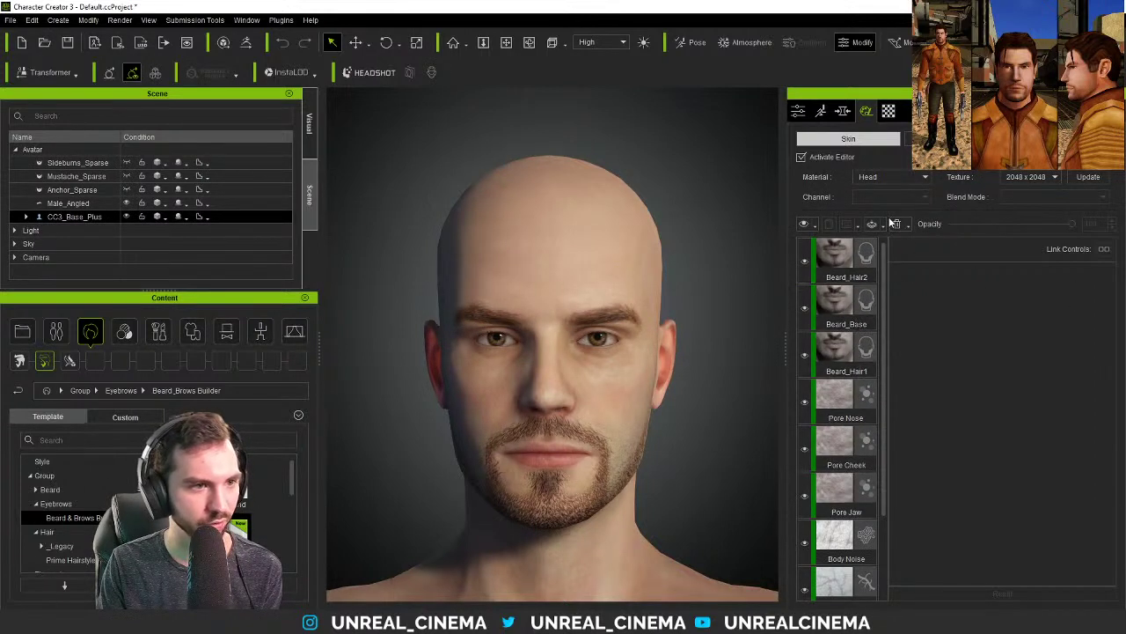
left_click(803, 308)
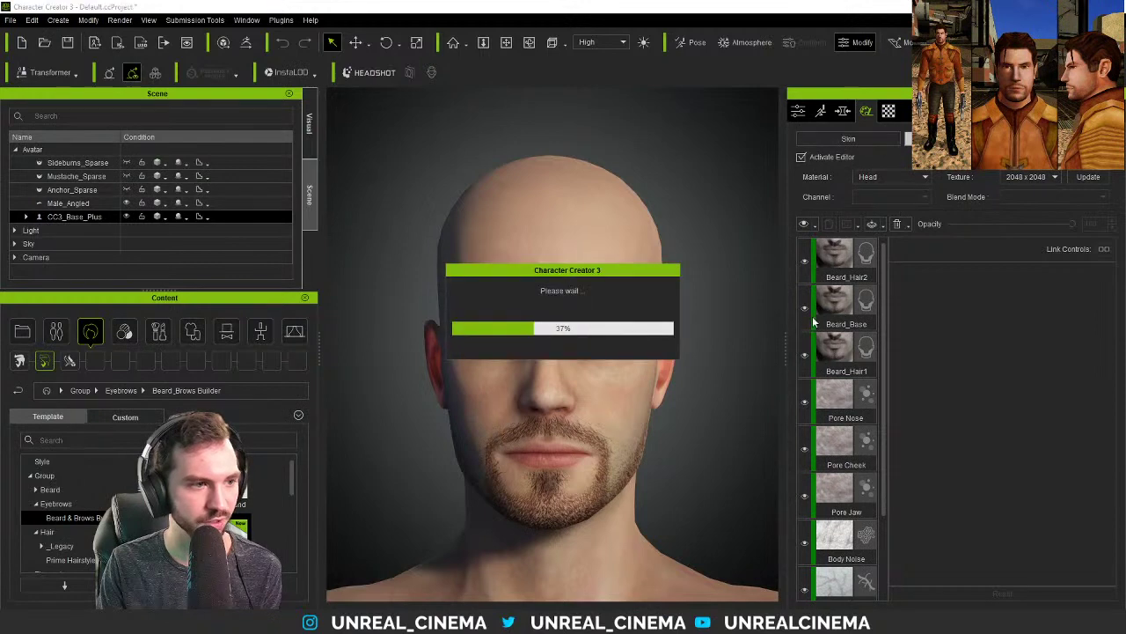
left_click(846, 268)
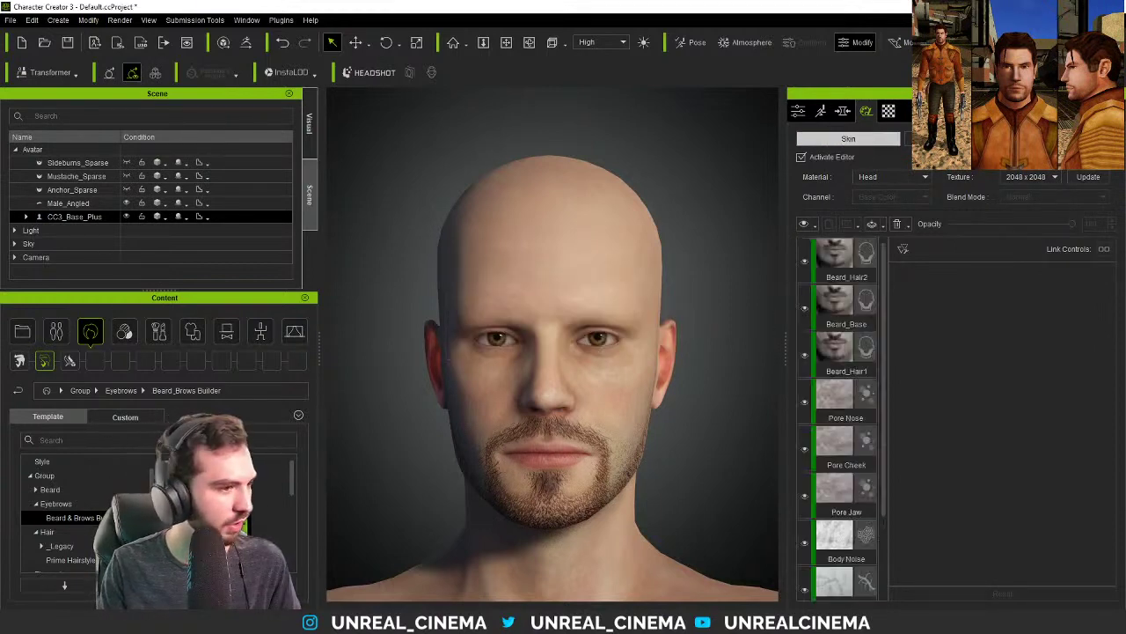
- Find the Facial Part presets under 1_Facial Wrinkle in the Normal Effects group of the skin library
left_click(124, 331)
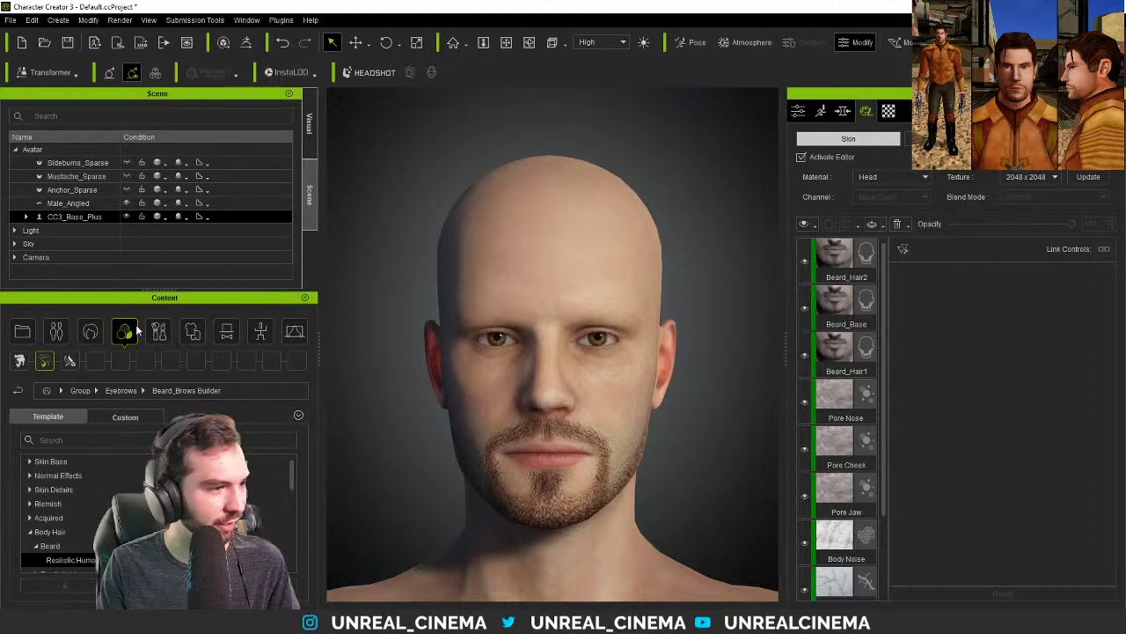
scroll(41, 506, "up", 1)
left_click(30, 532)
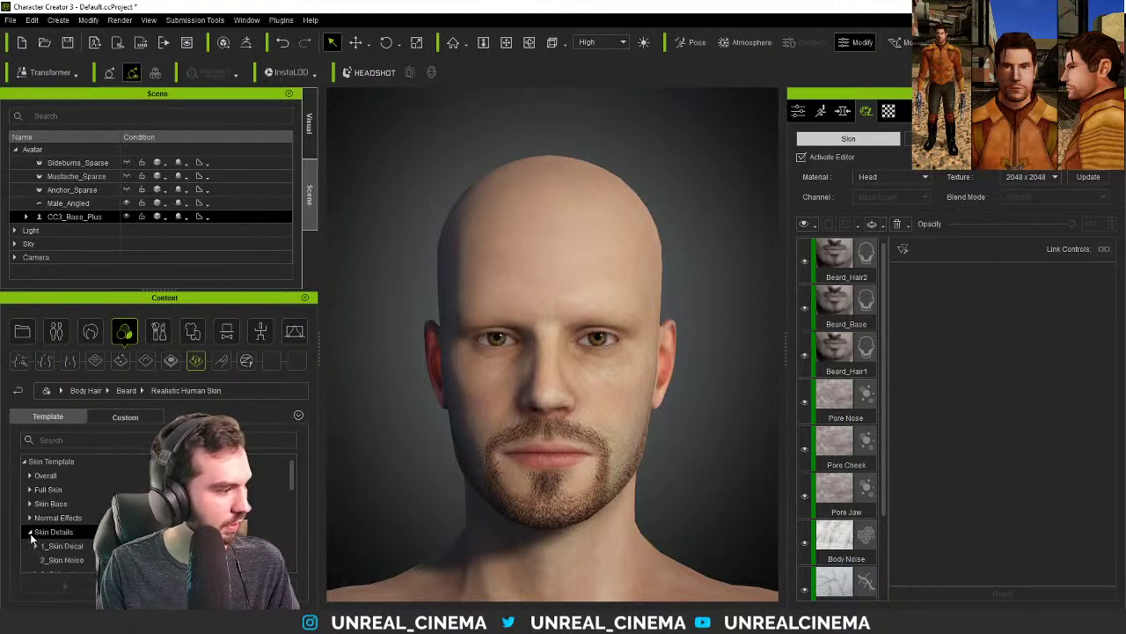
scroll(53, 519, "down", 2)
scroll(27, 518, "up", 2)
left_click(29, 517)
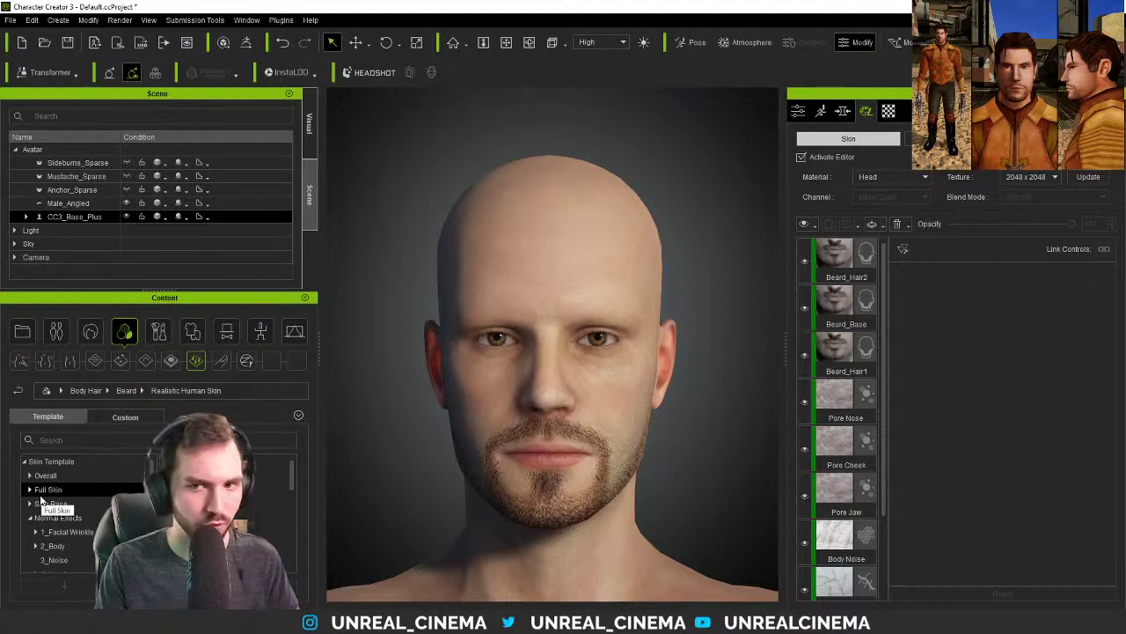
left_click(30, 517)
scroll(30, 517, "down", 1)
left_click(29, 489)
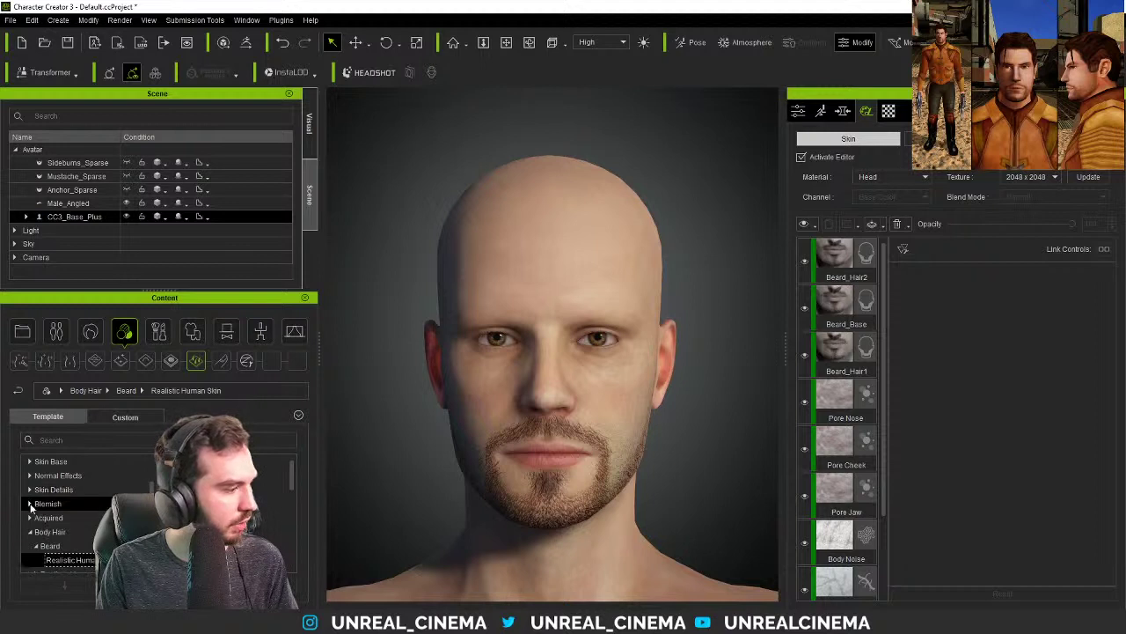
left_click(29, 476)
left_click(36, 489)
left_click(84, 518)
left_click(66, 503)
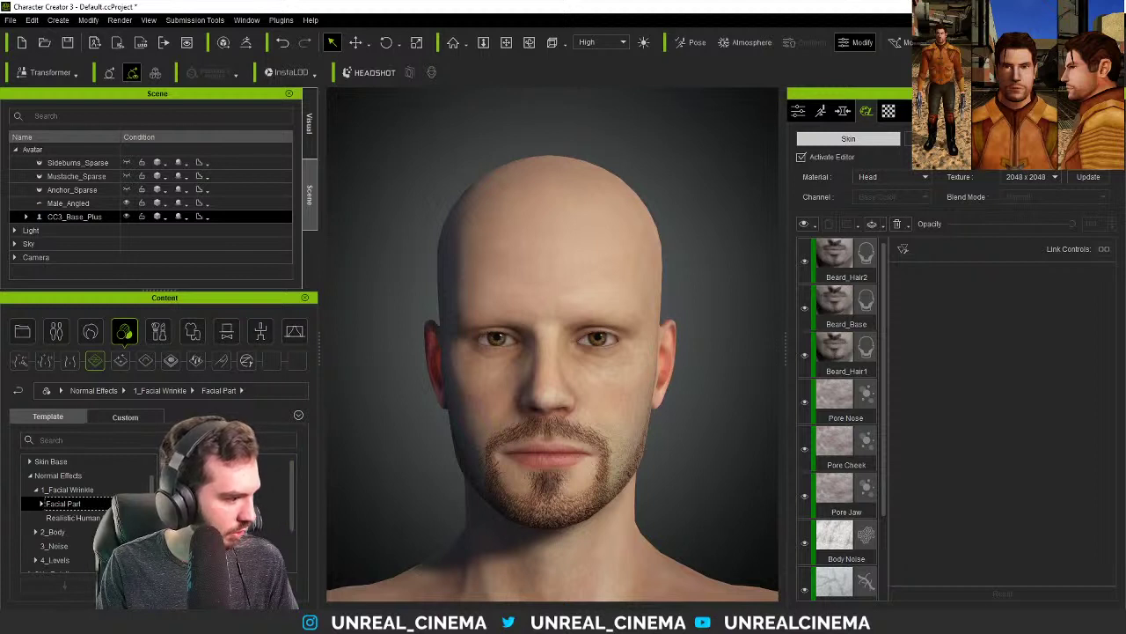
mouse_move(220, 493)
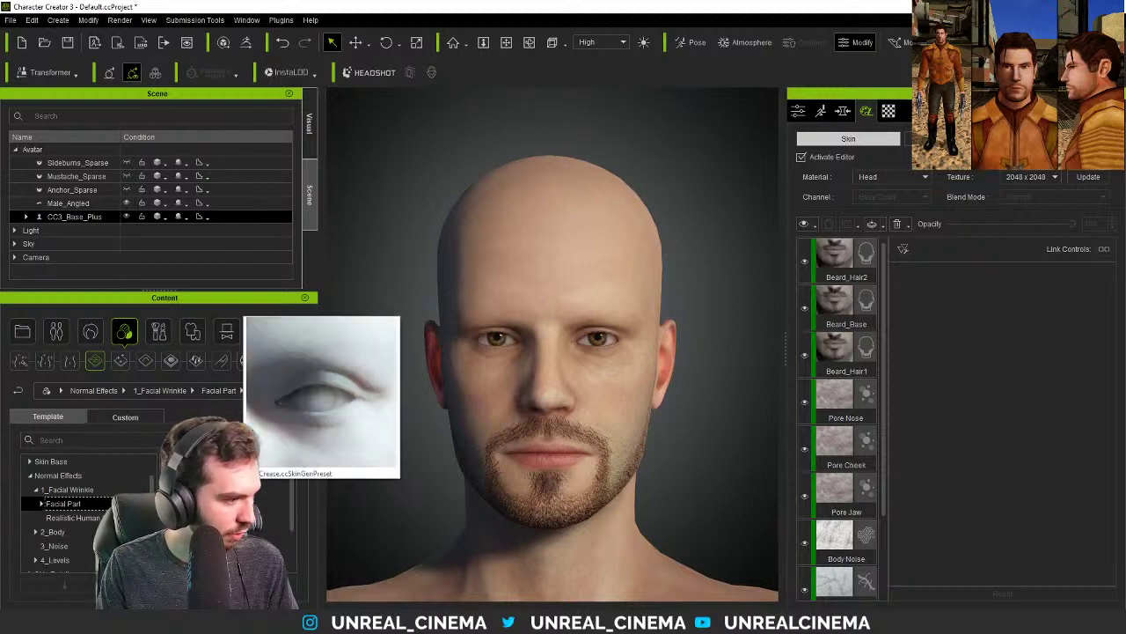
- Try an Eye Wrinkle preset from the Realistic Human Skin facial parts as a new layer on the head skin
double_click(270, 483)
scroll(264, 492, "down", 3)
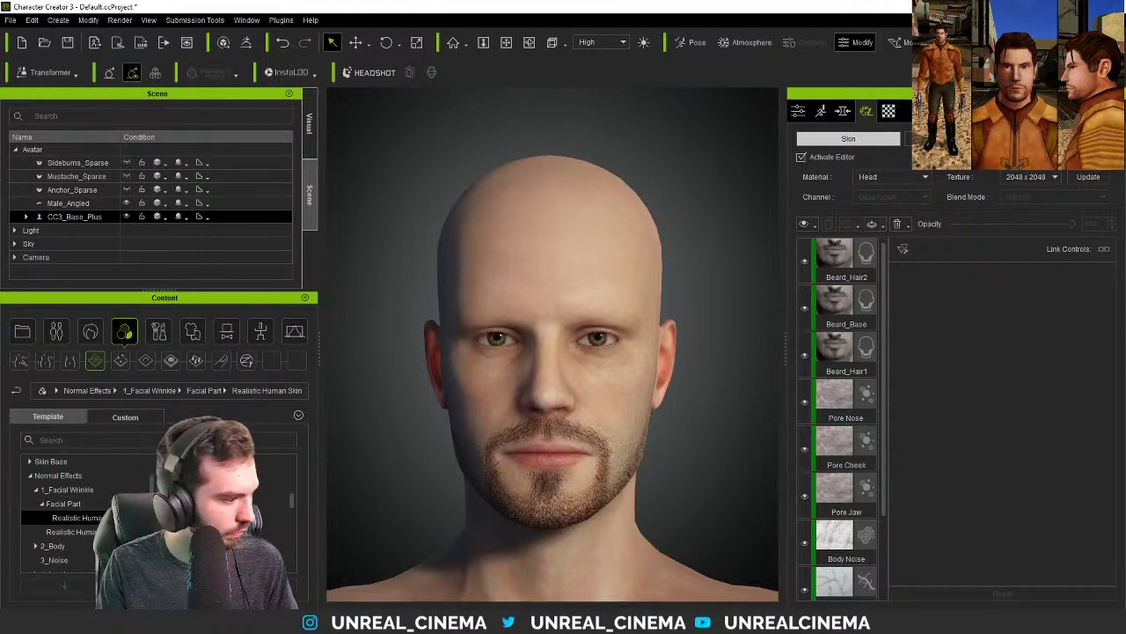
mouse_move(238, 502)
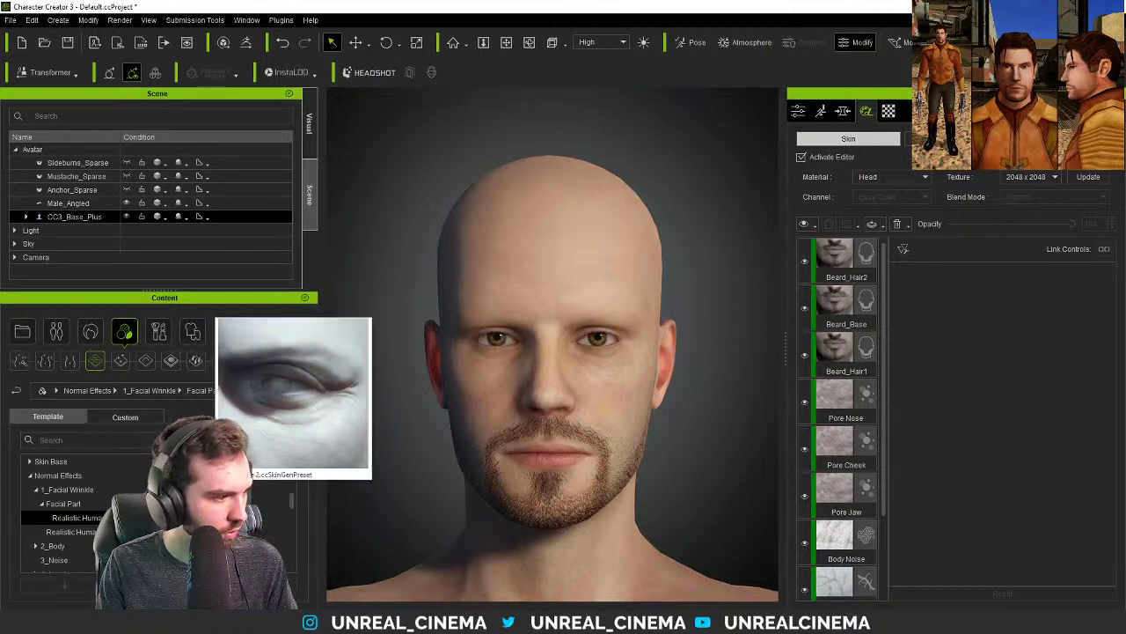
left_click_drag(264, 493, 418, 460)
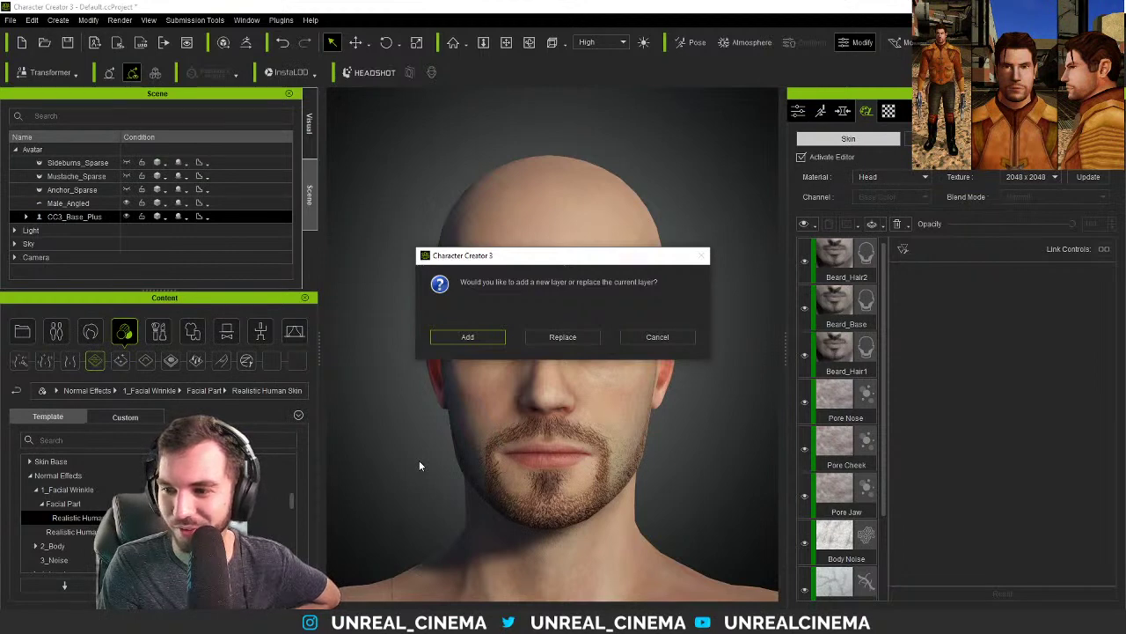
left_click(493, 337)
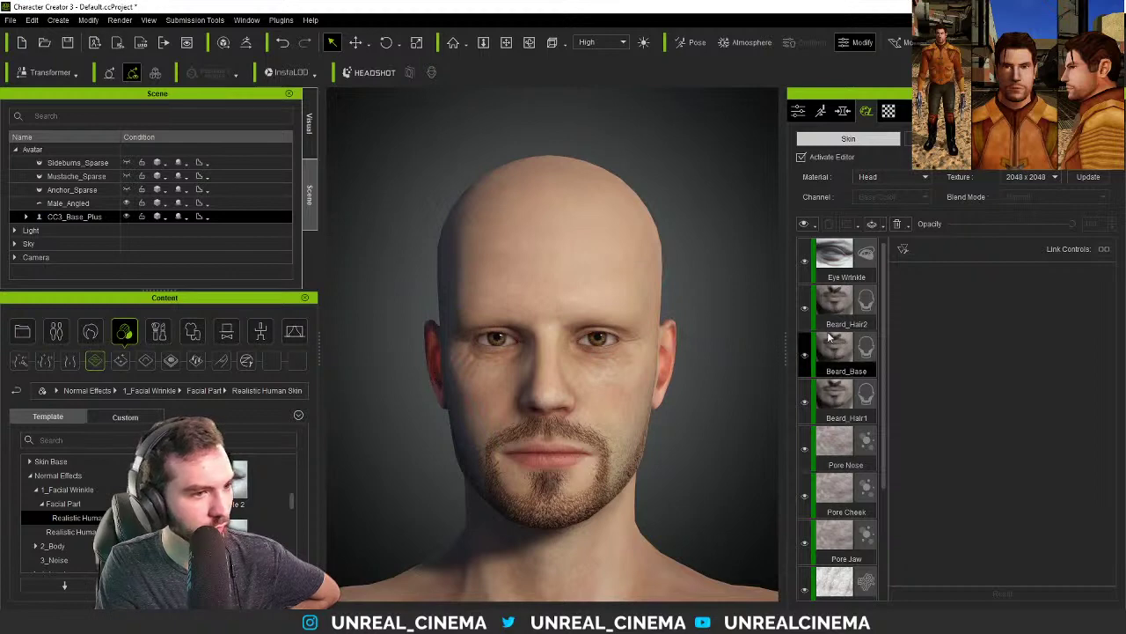
- Delete the Eye Wrinkle layer from the head skin, and deactivate the skin editor
left_click(832, 260)
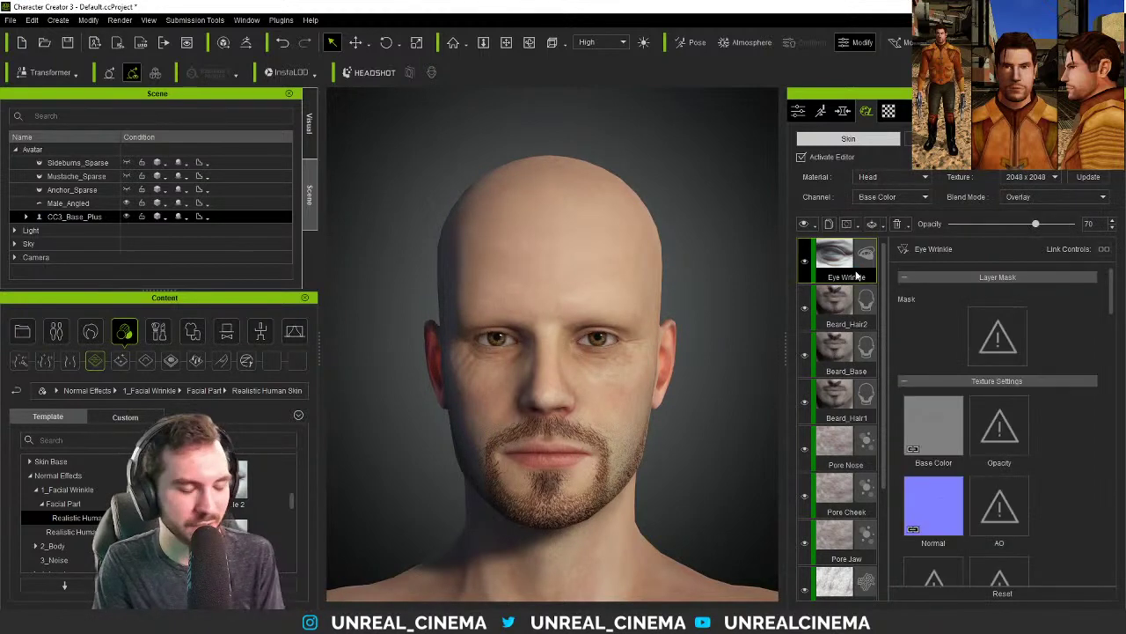
key("Delete")
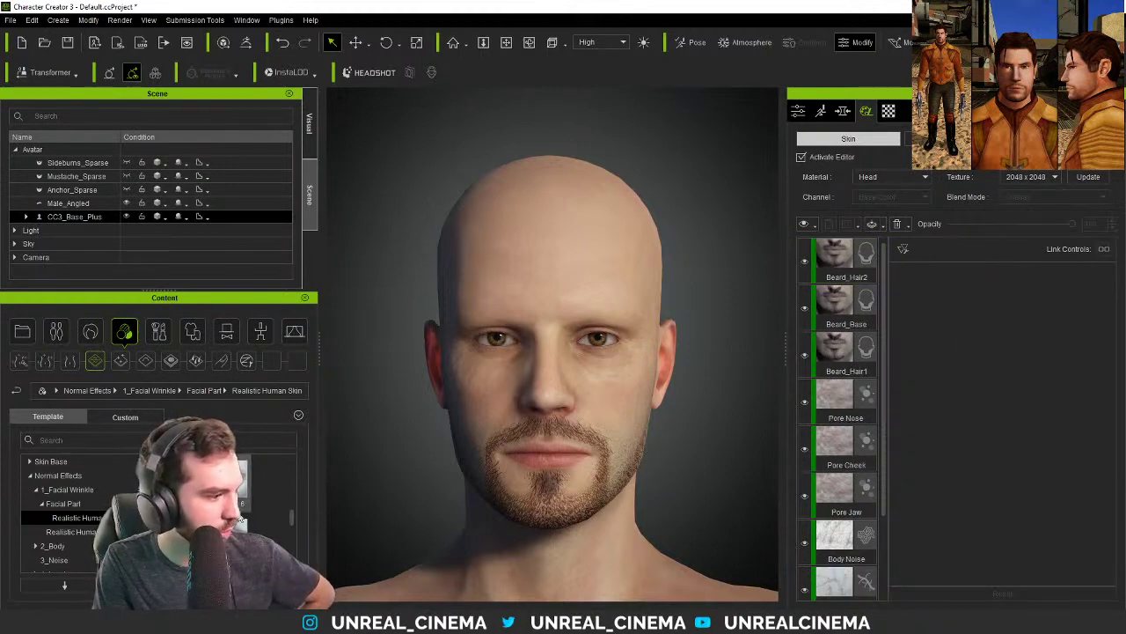
mouse_move(242, 502)
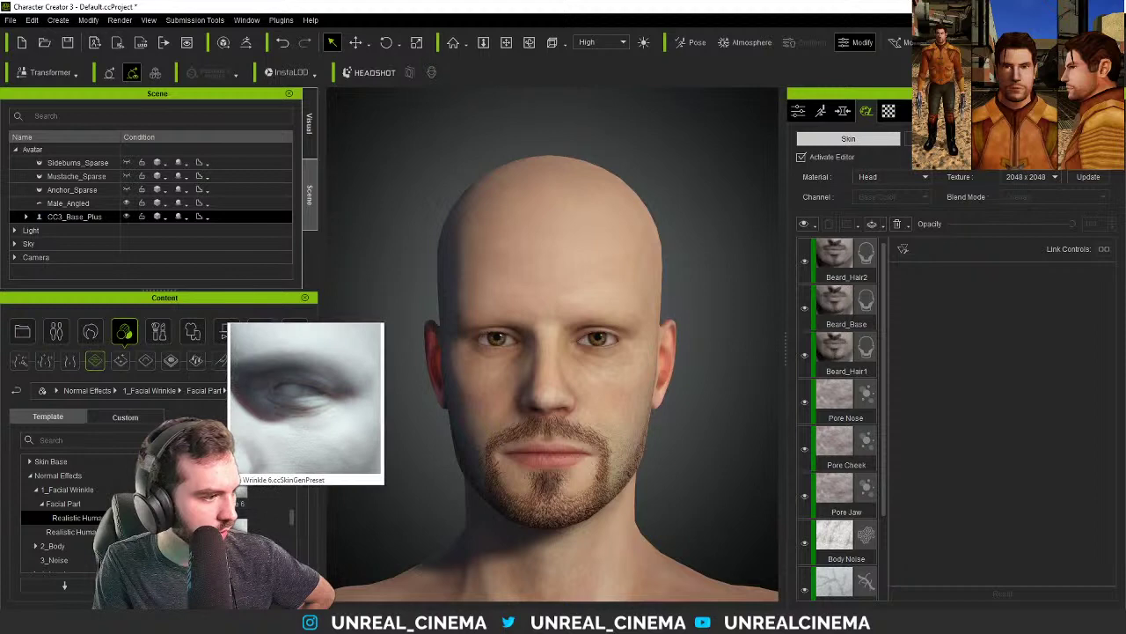
mouse_move(181, 486)
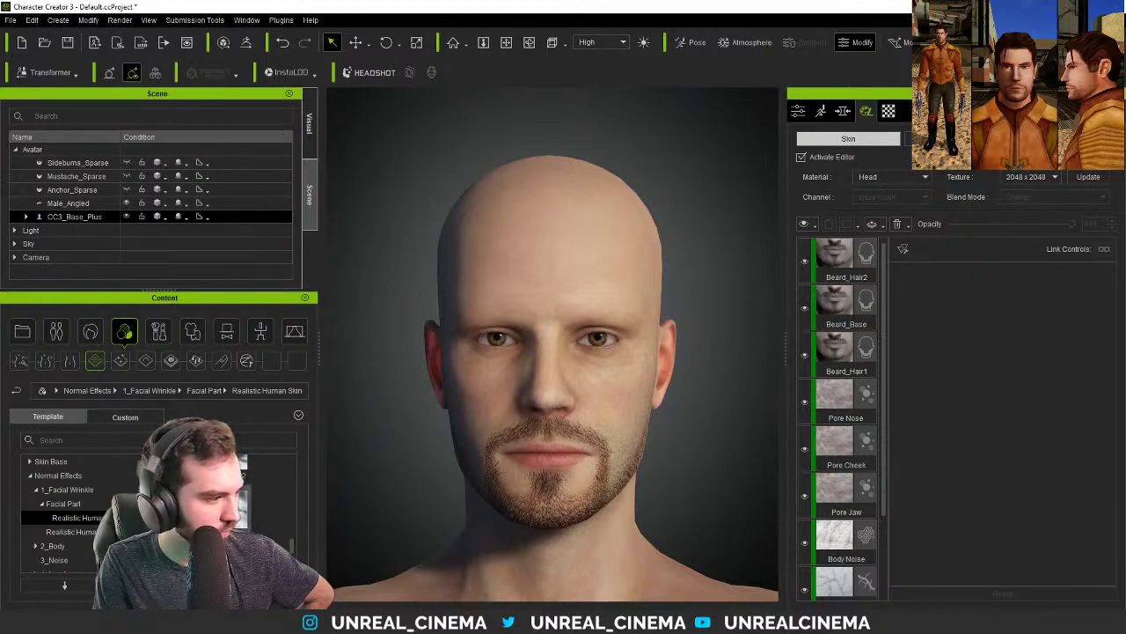
mouse_move(176, 506)
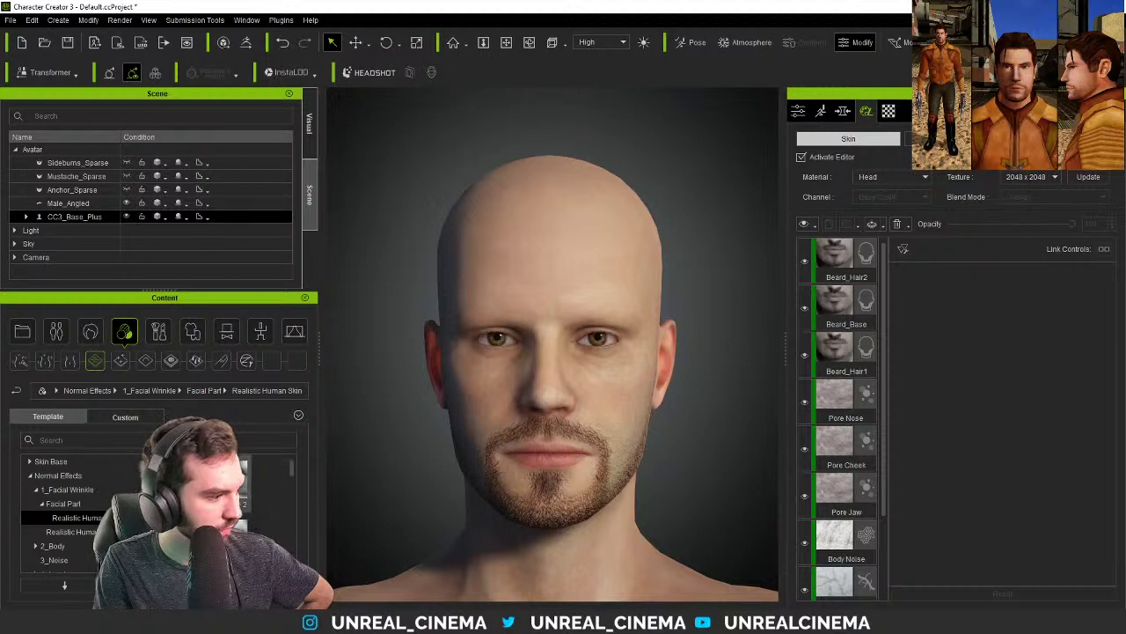
left_click(801, 156)
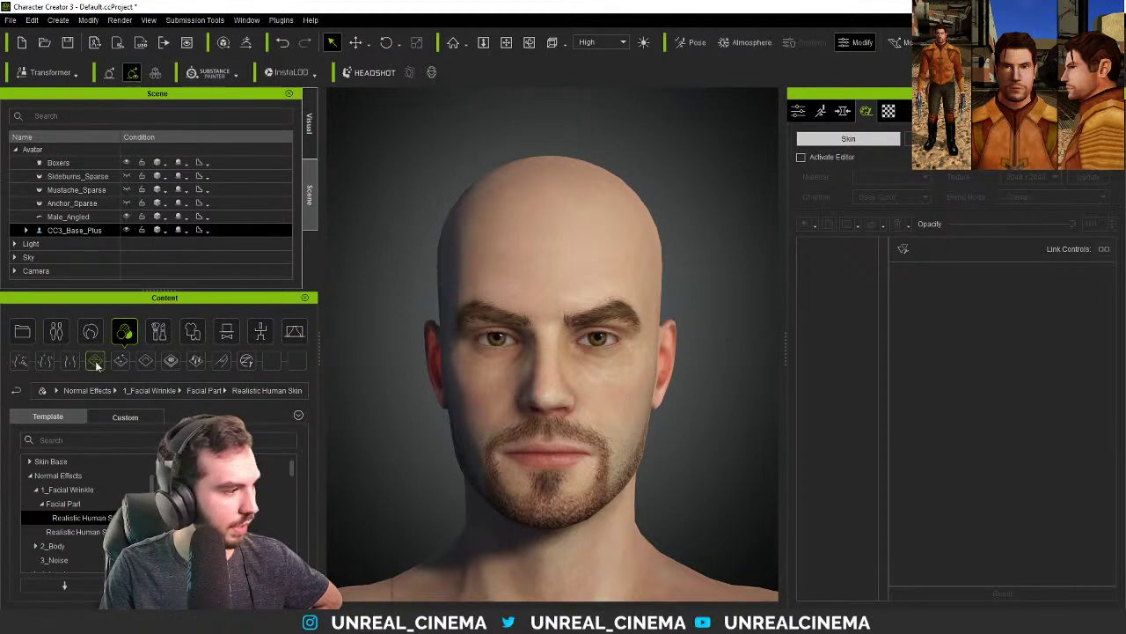
- Try the Male_HighArch and Female_Trimmed eyebrows from the hair library on the avatar, and restore the Male_Angled ones
left_click(91, 330)
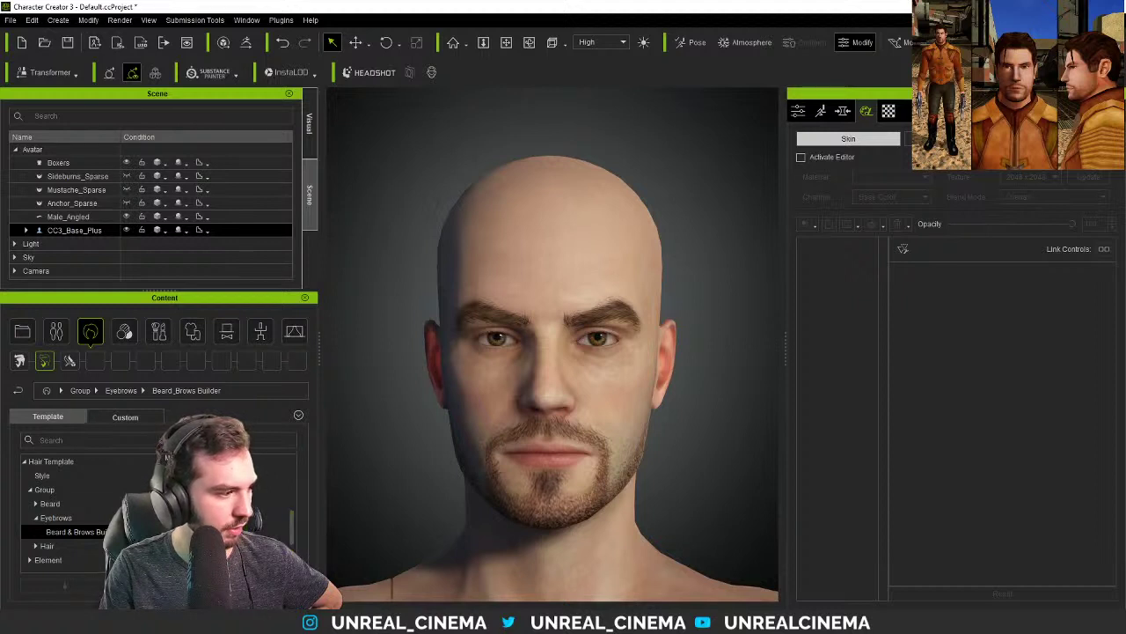
left_click_drag(220, 506, 479, 443)
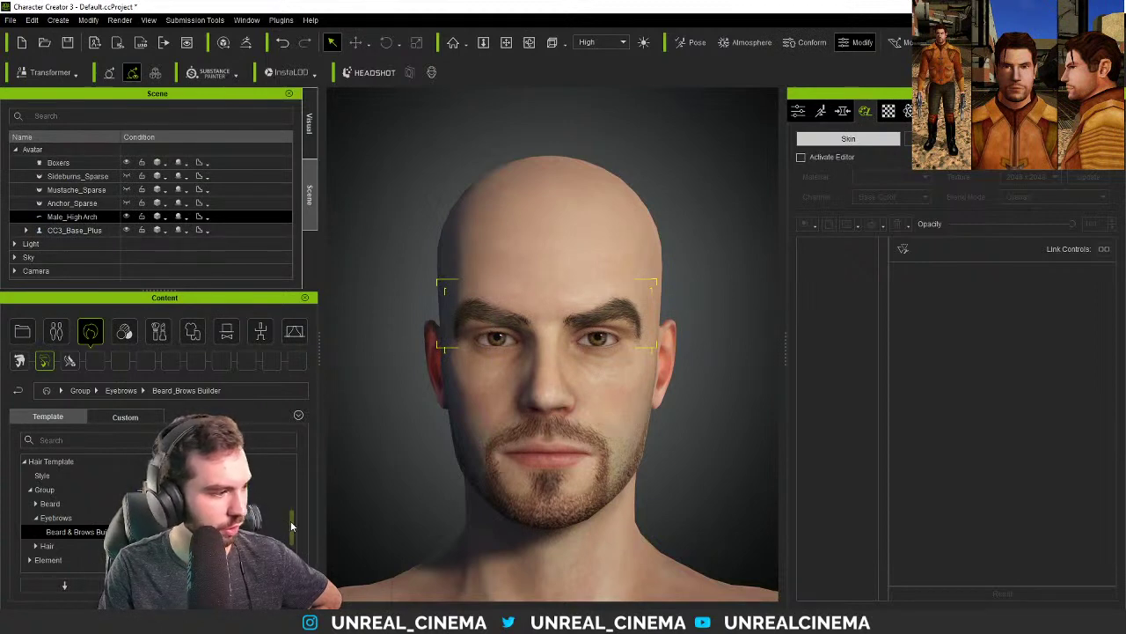
mouse_move(256, 528)
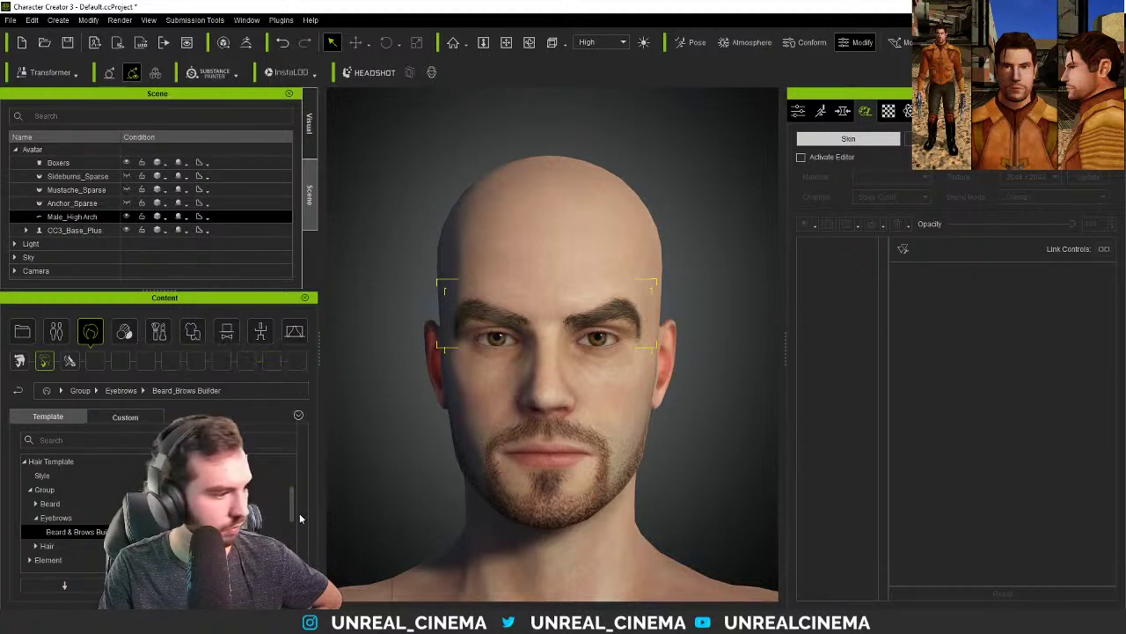
left_click_drag(292, 506, 378, 489)
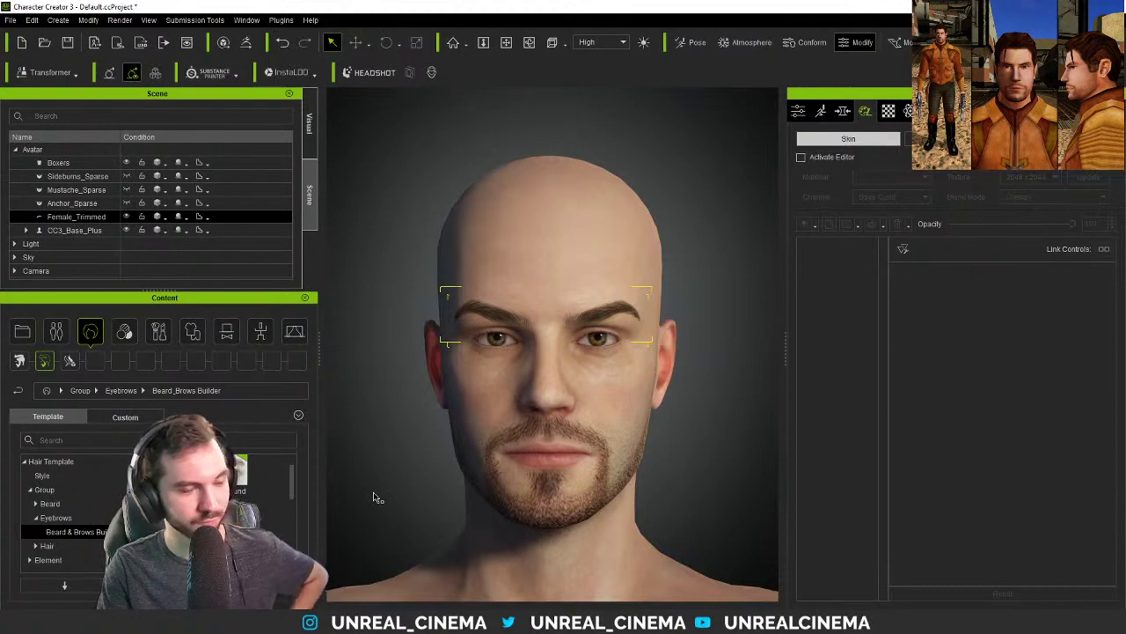
double_click(264, 497)
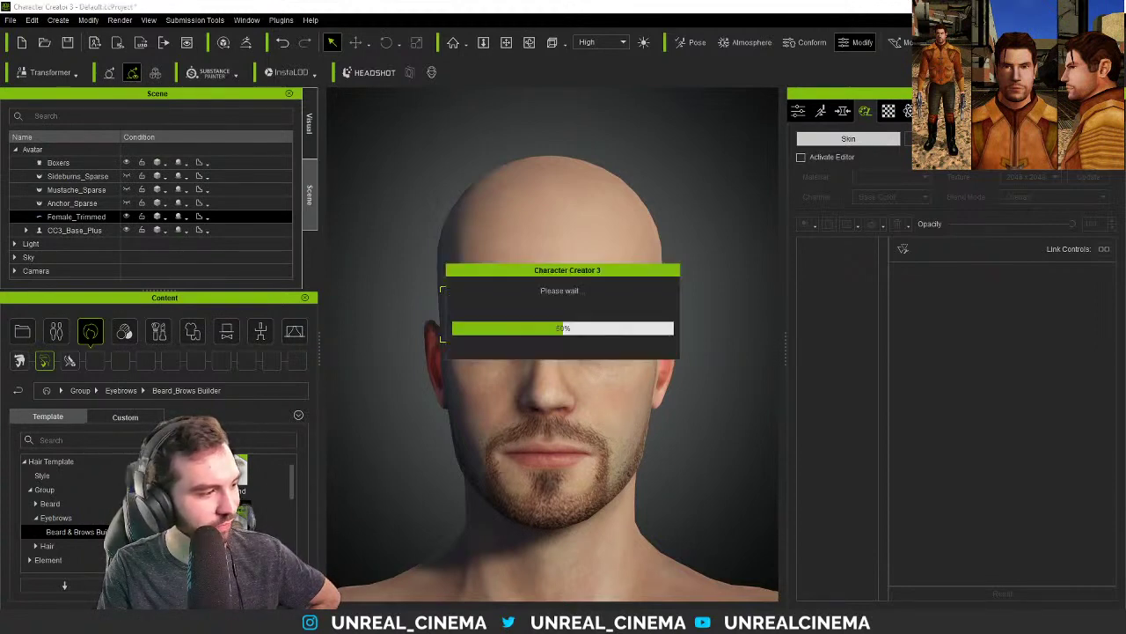
- Try the Male_Bushy eyebrows from the Eyebrows group, and reapply Male_Angled from the Beard & Brows Builder set
left_click(56, 518)
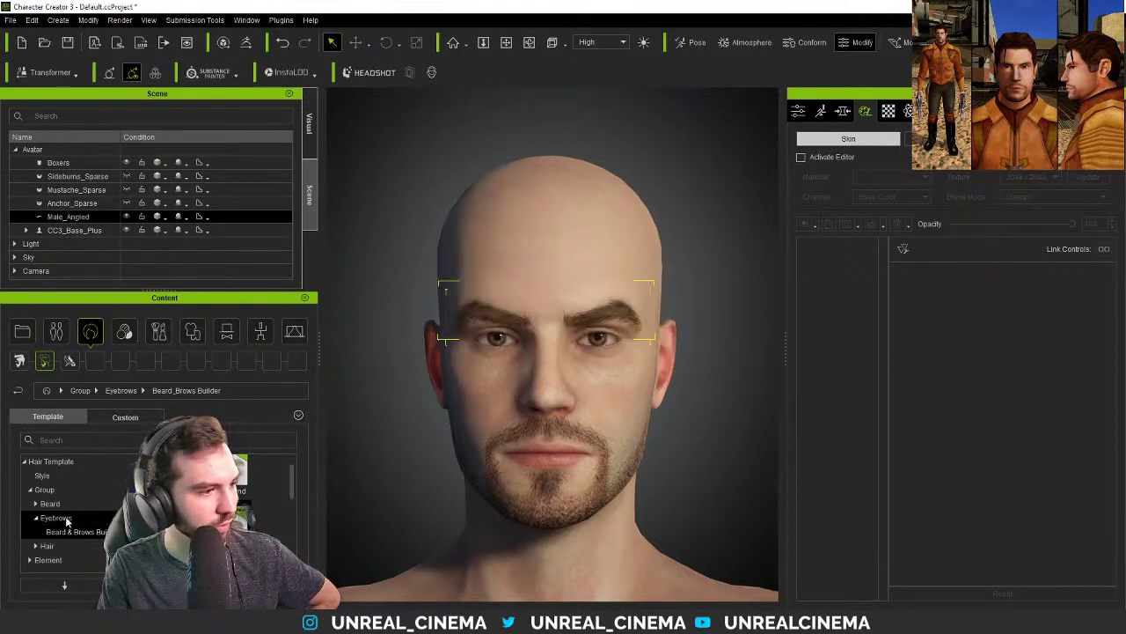
double_click(264, 497)
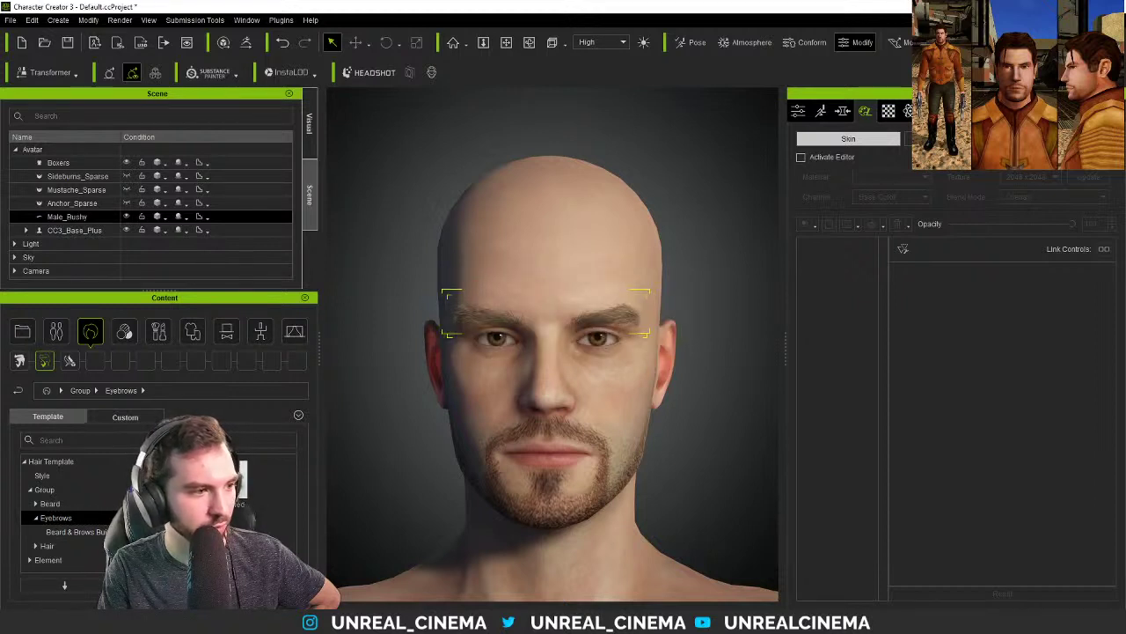
left_click(75, 531)
left_click_drag(246, 492, 543, 389)
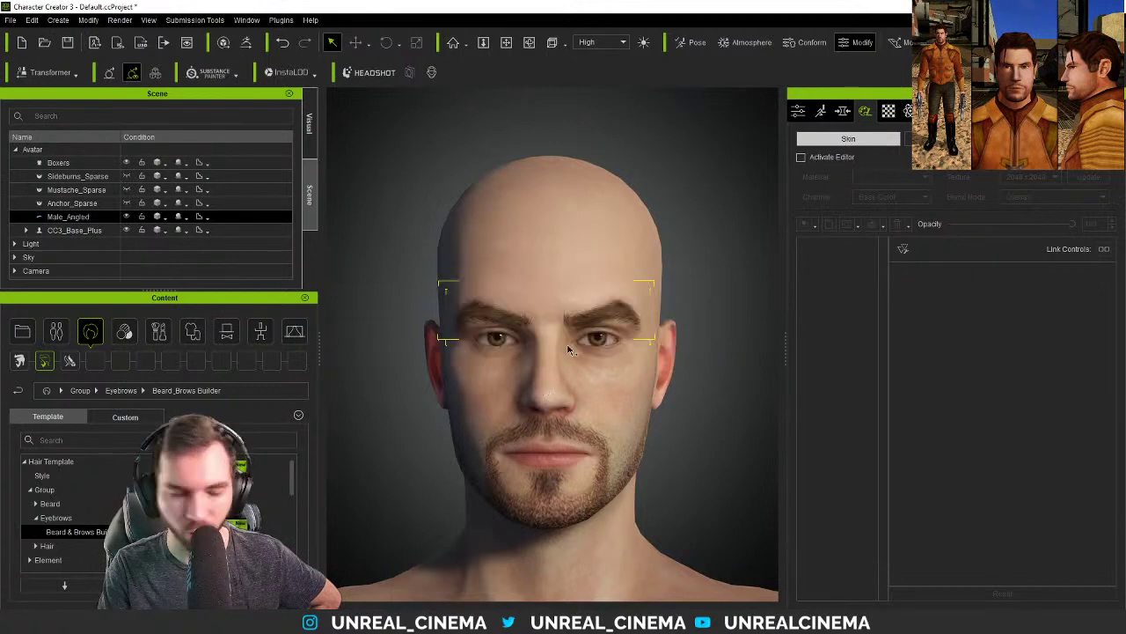
- Examine the Brow morphs of the Headshot group for a way to adjust the avatar's eyebrow shape
left_click(798, 110)
left_click(821, 110)
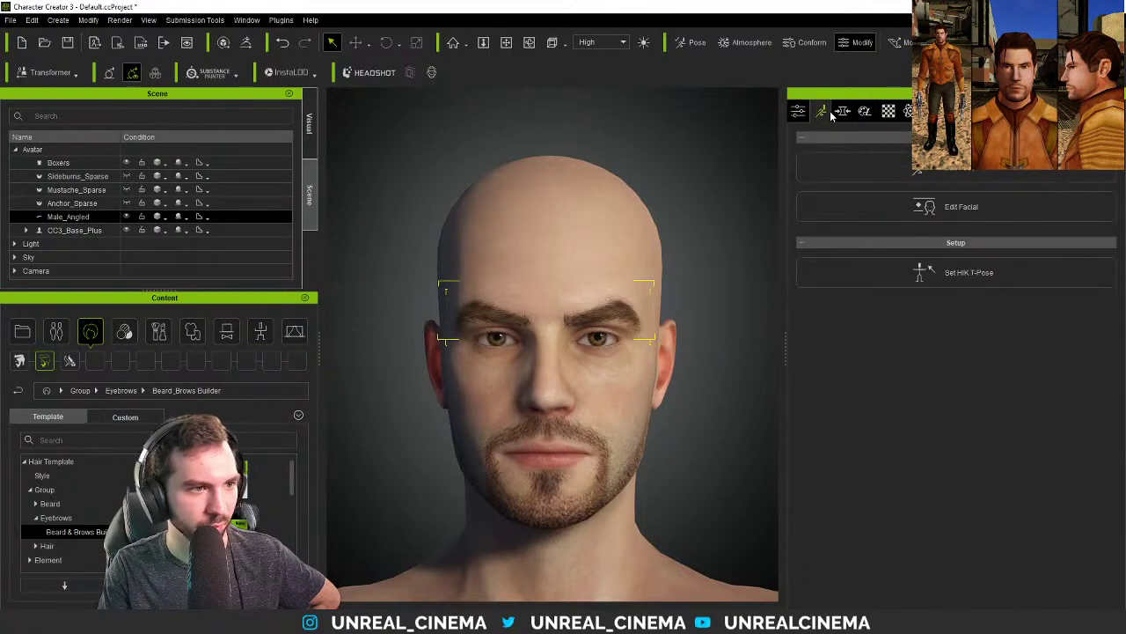
left_click(843, 110)
scroll(891, 379, "down", 5)
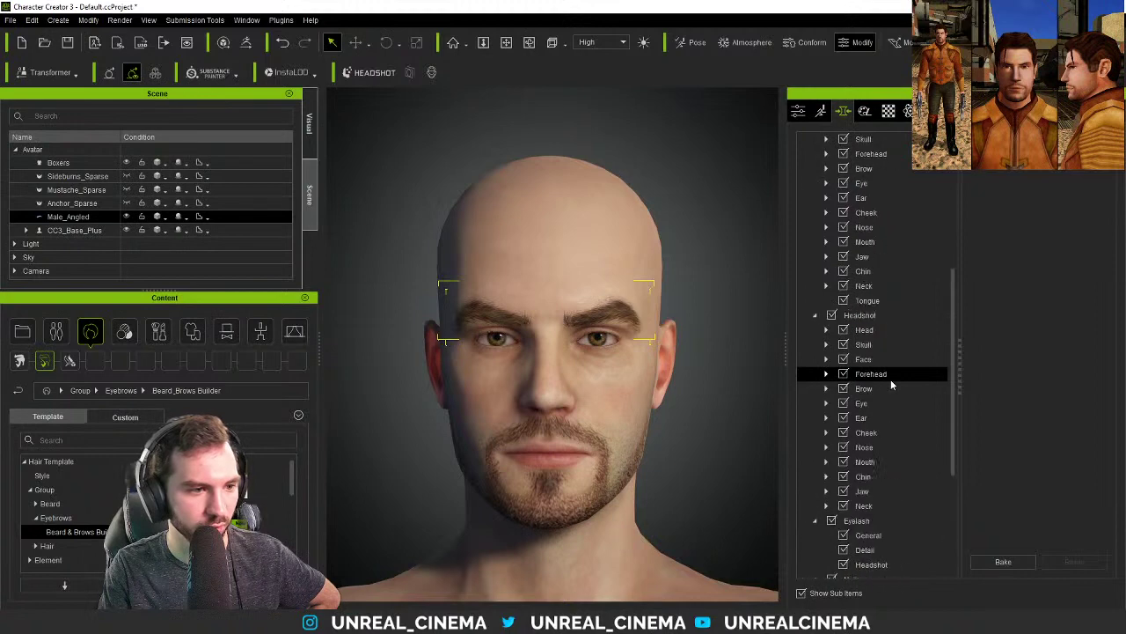
left_click(880, 393)
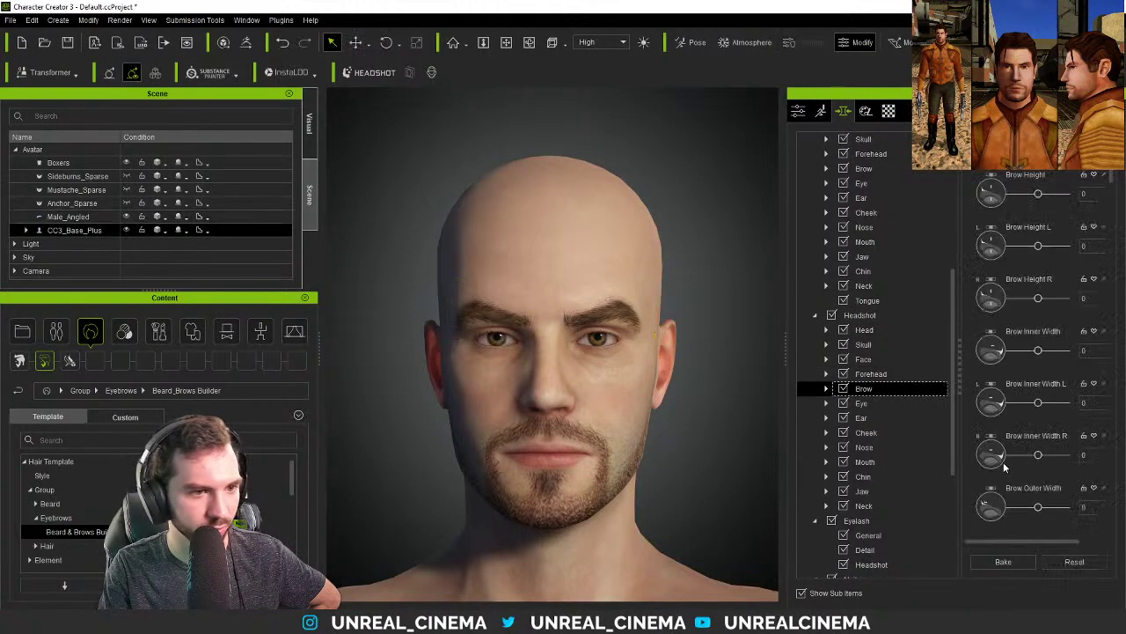
scroll(988, 328, "down", 8)
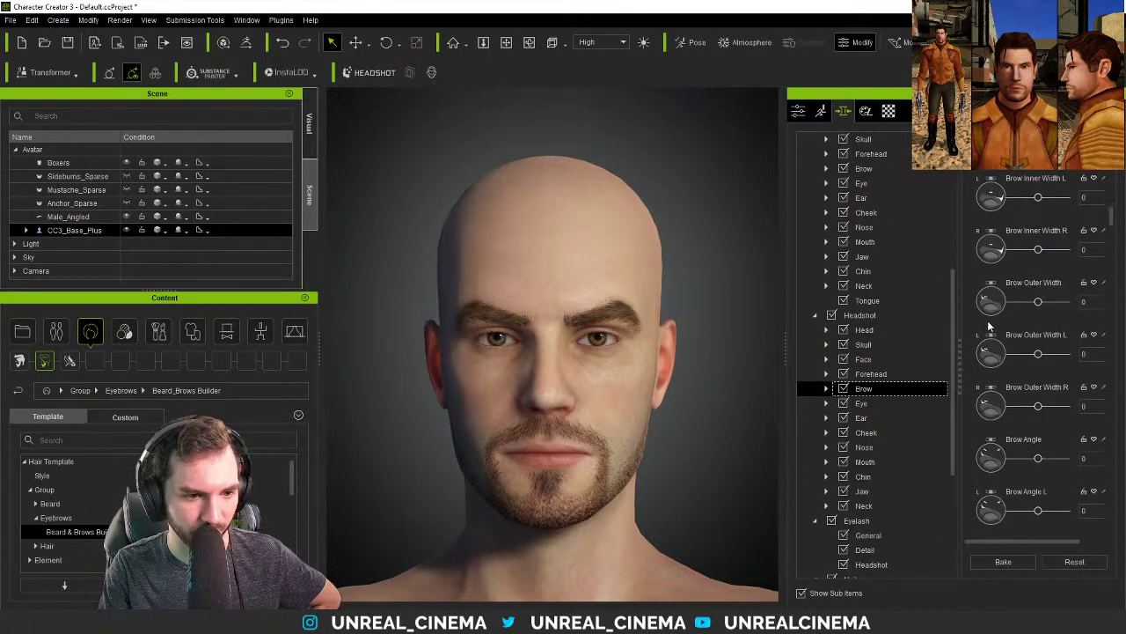
scroll(986, 313, "down", 10)
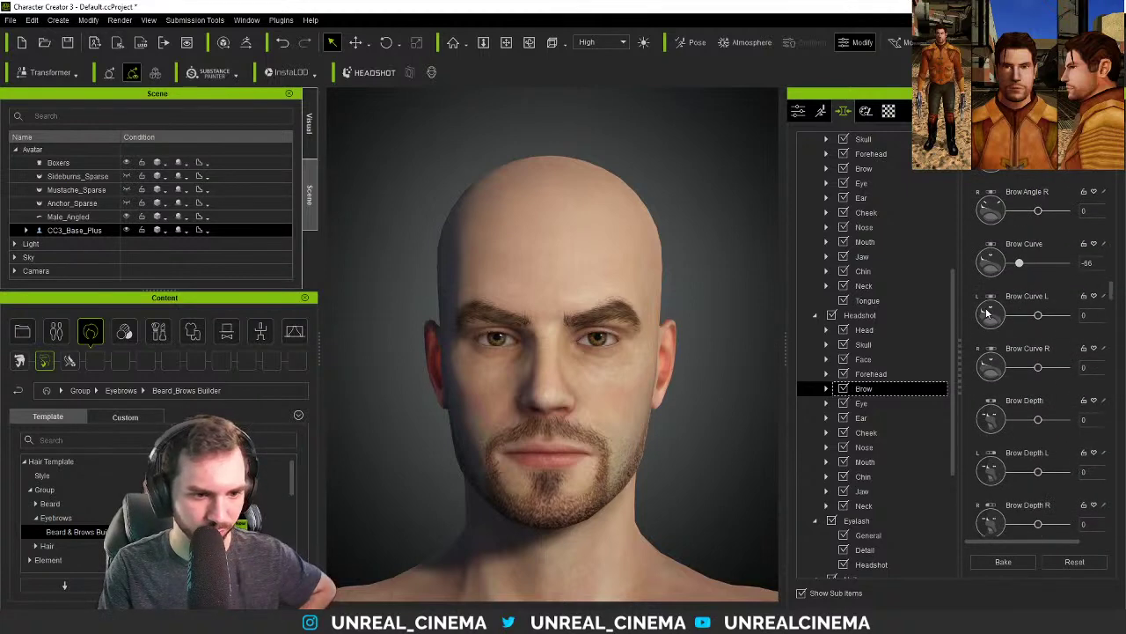
scroll(986, 312, "down", 3)
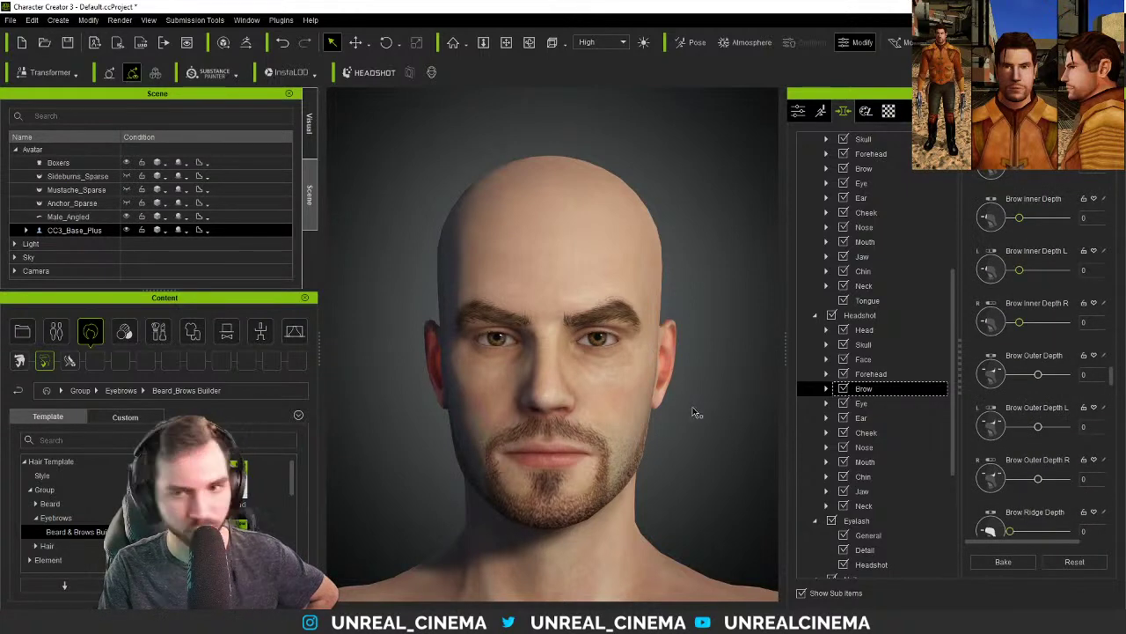
right_click_drag(455, 332, 676, 337)
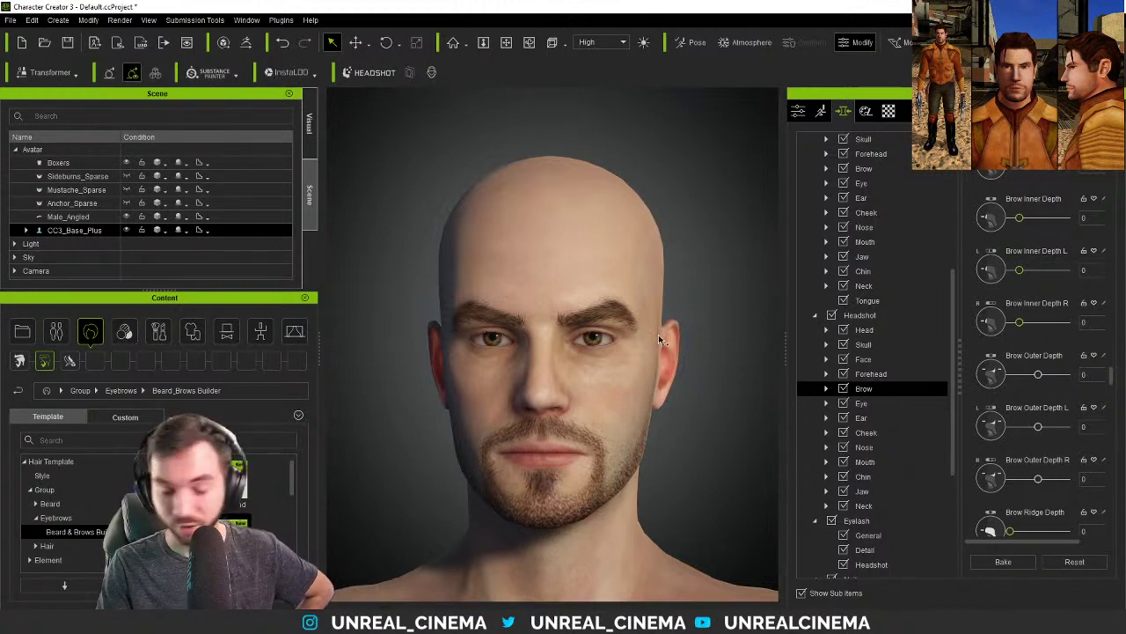
scroll(1001, 398, "down", 5)
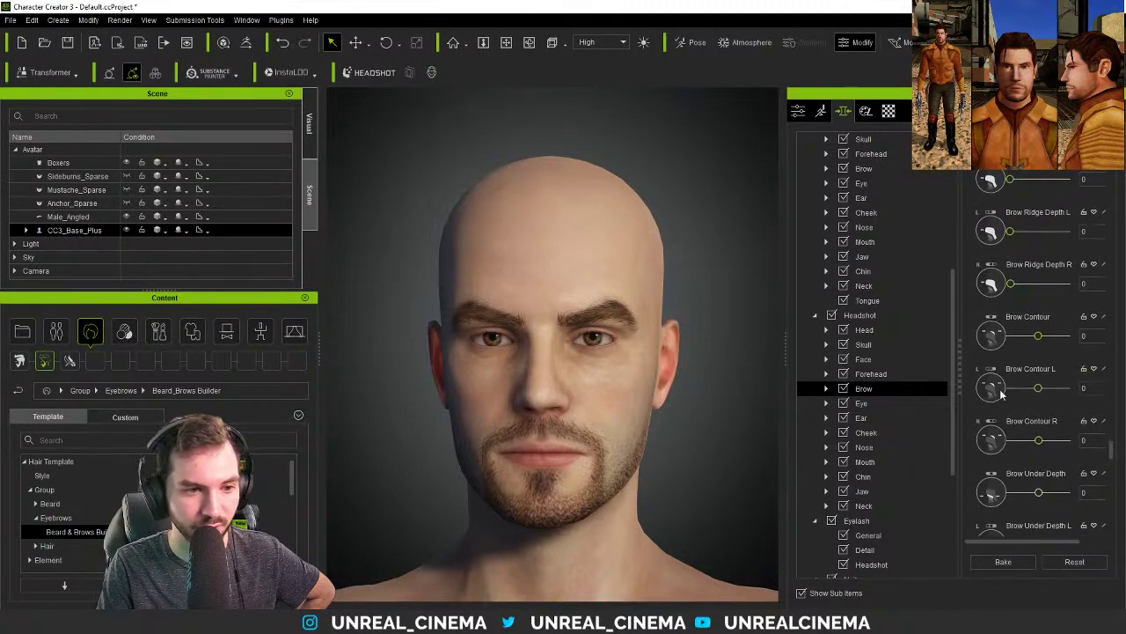
scroll(1001, 407, "down", 5)
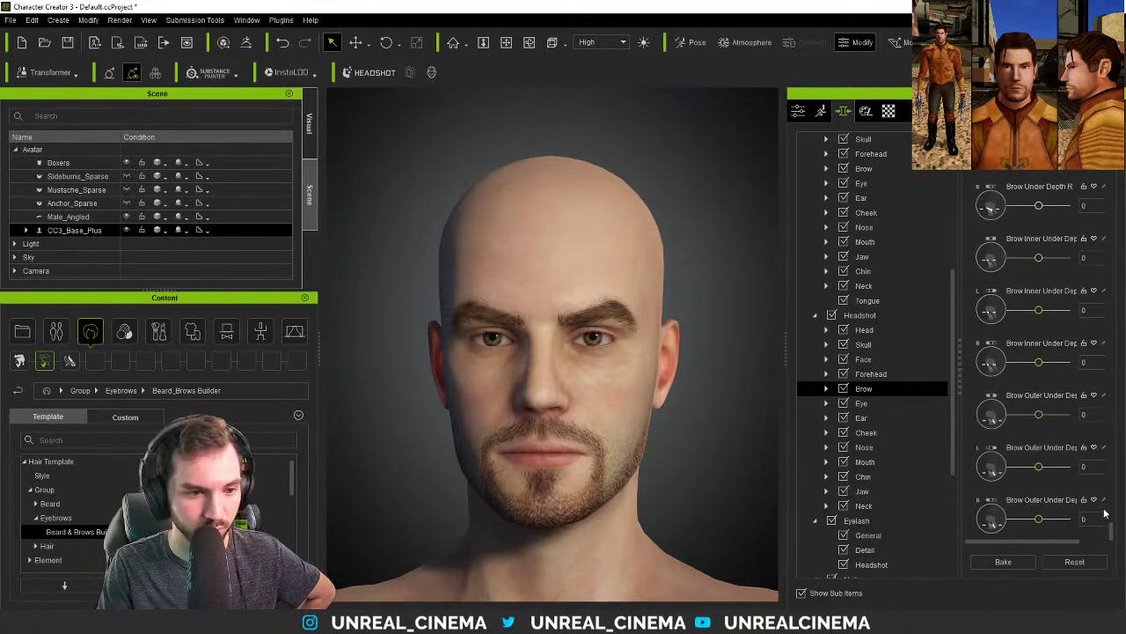
left_click_drag(1114, 534, 1112, 178)
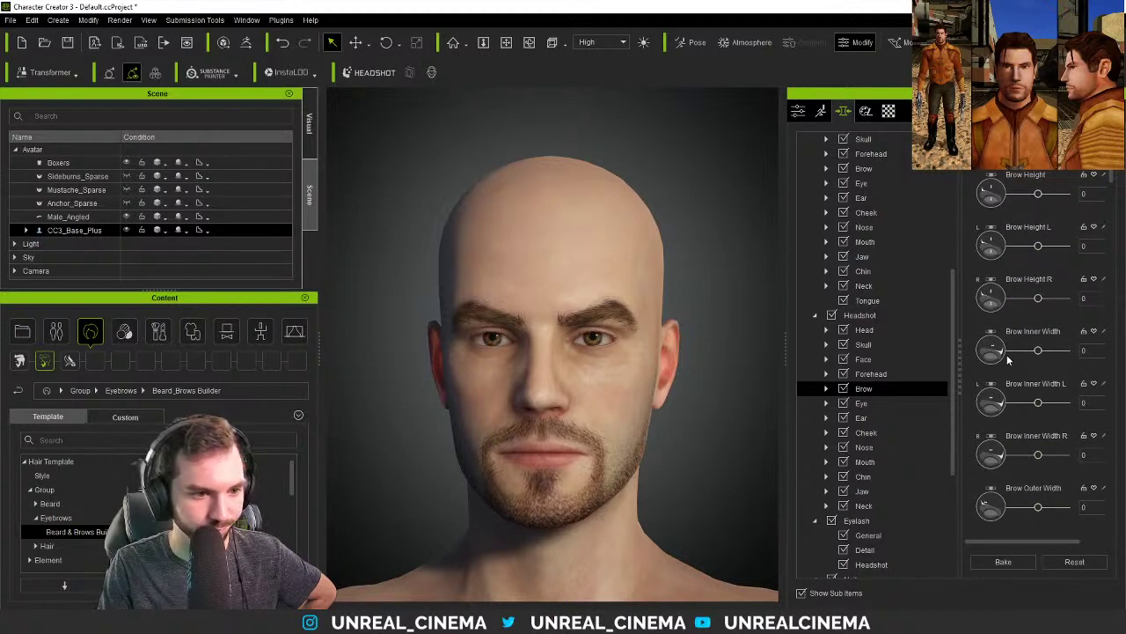
- Try the Male_Sword, Female_Flat and Female_Round eyebrows from the Beard & Brows Builder set, and reapply Male_Angled
left_click(126, 217)
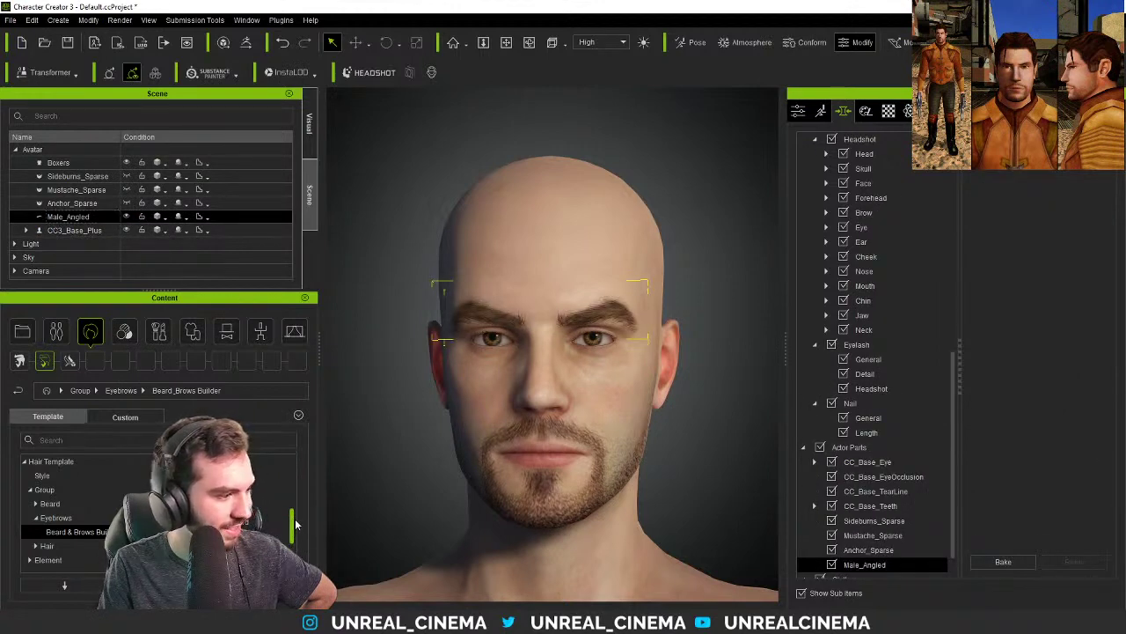
mouse_move(255, 493)
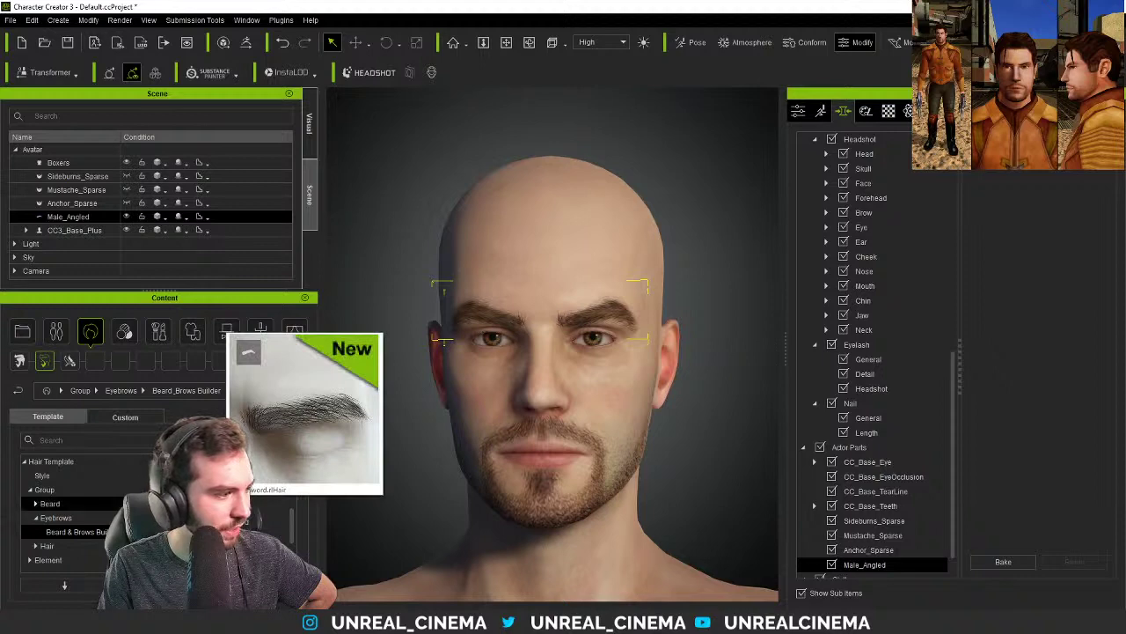
double_click(255, 493)
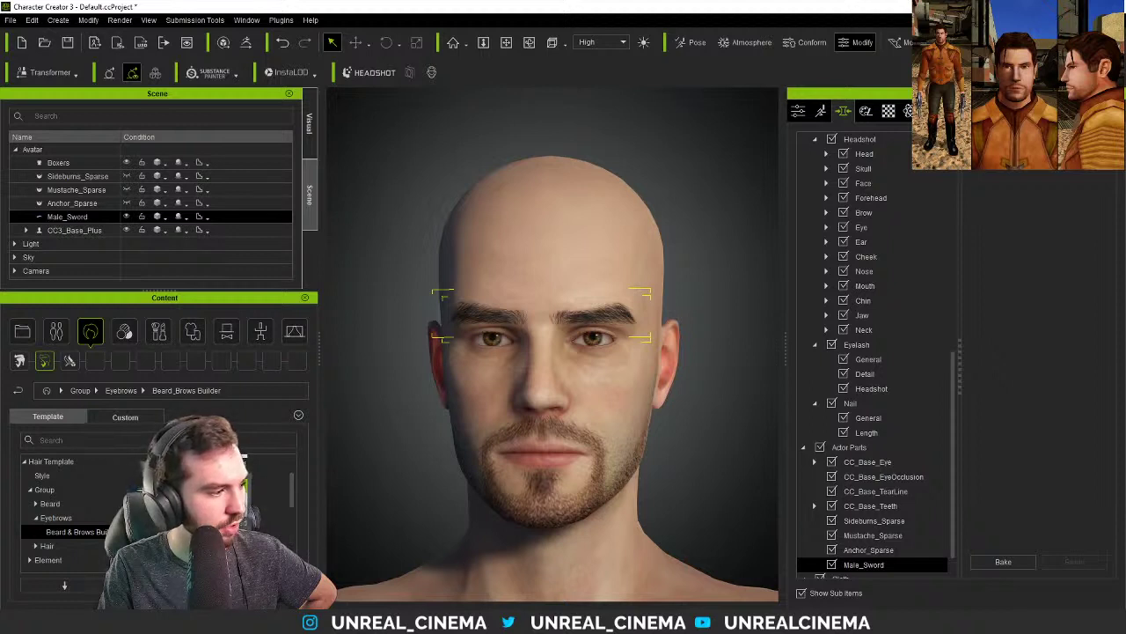
double_click(255, 493)
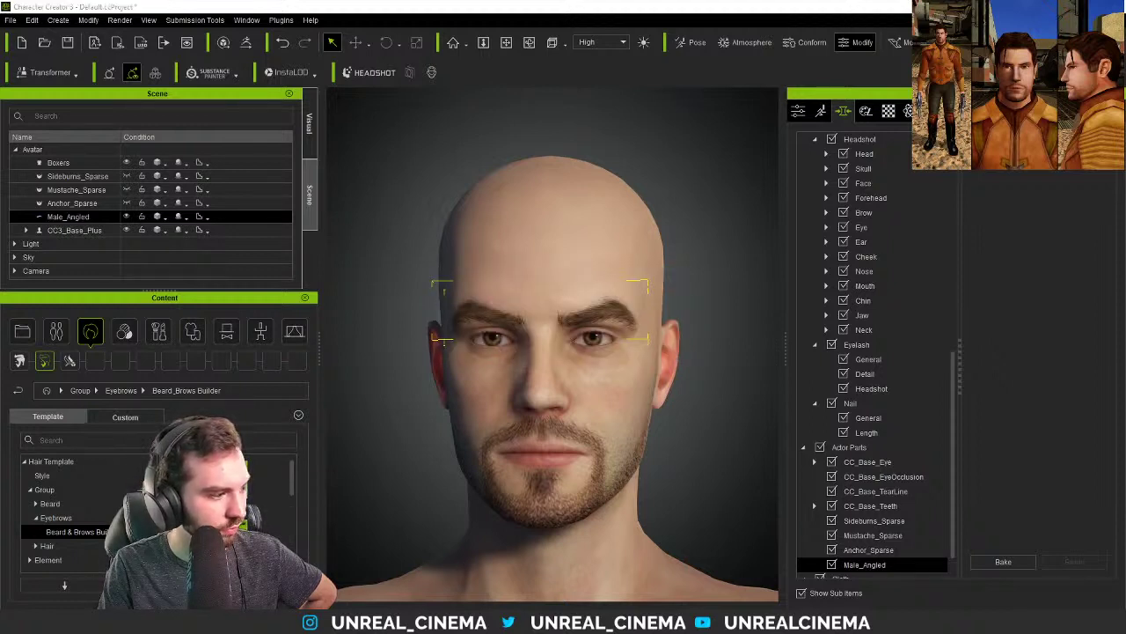
double_click(255, 497)
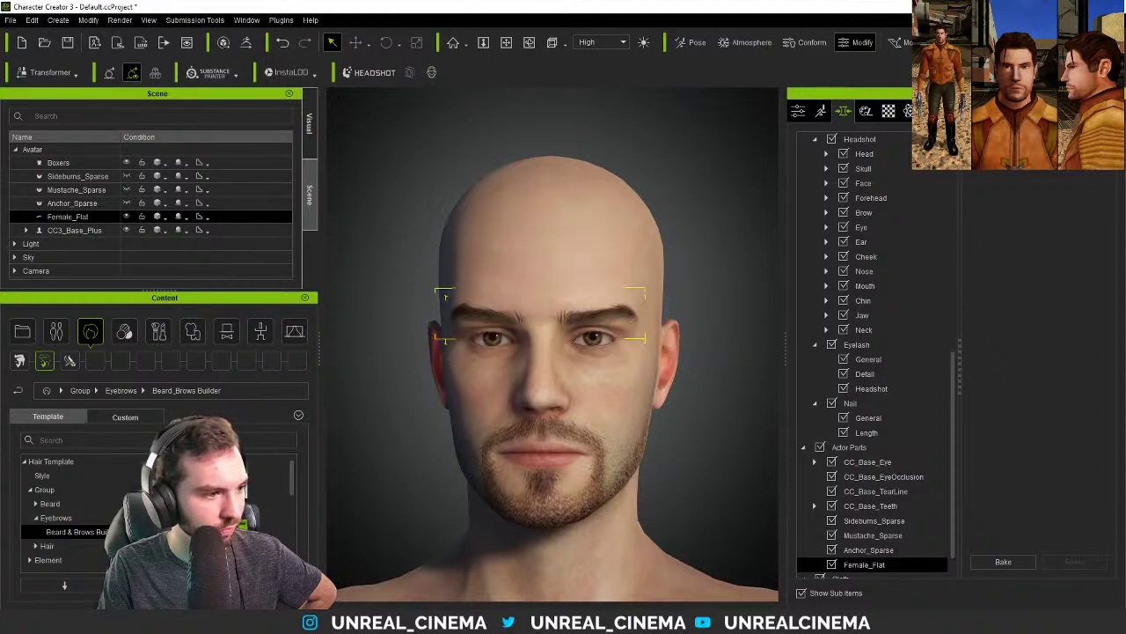
double_click(246, 497)
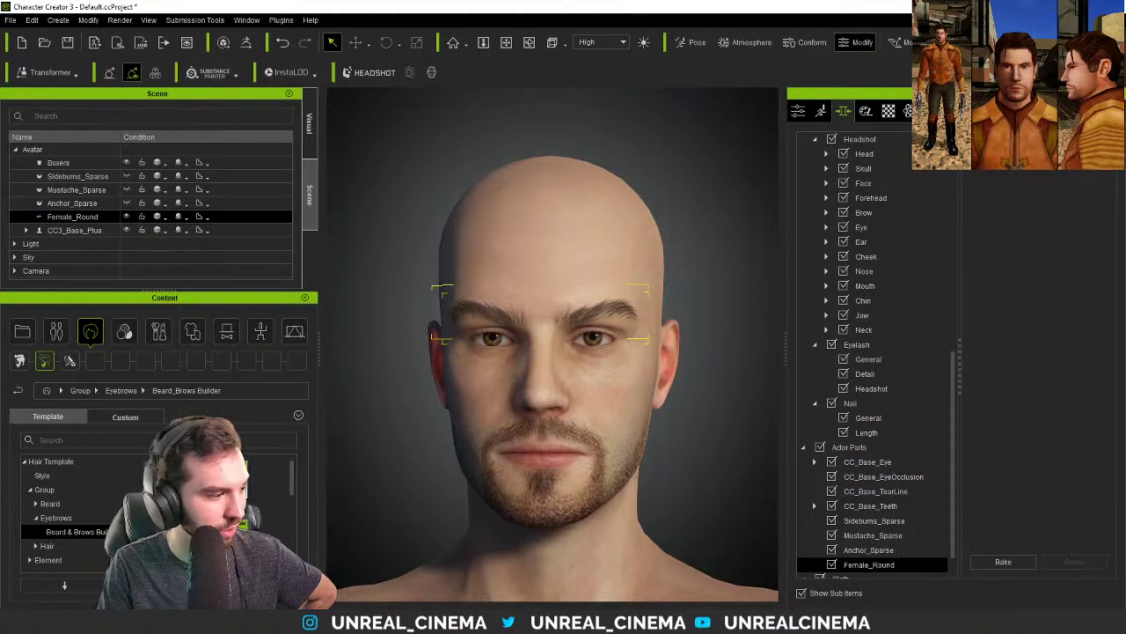
double_click(238, 470)
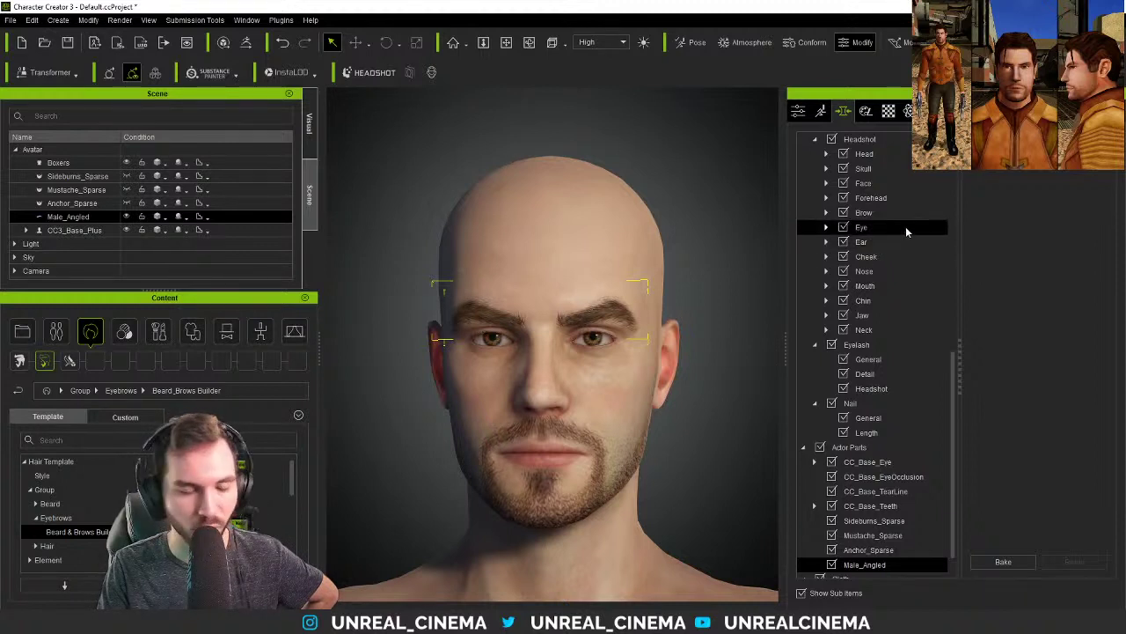
- Examine the Forehead and Brow morphs of the Headshot group, including Brow Angle, for a way to reshape the brows
scroll(913, 422, "up", 6)
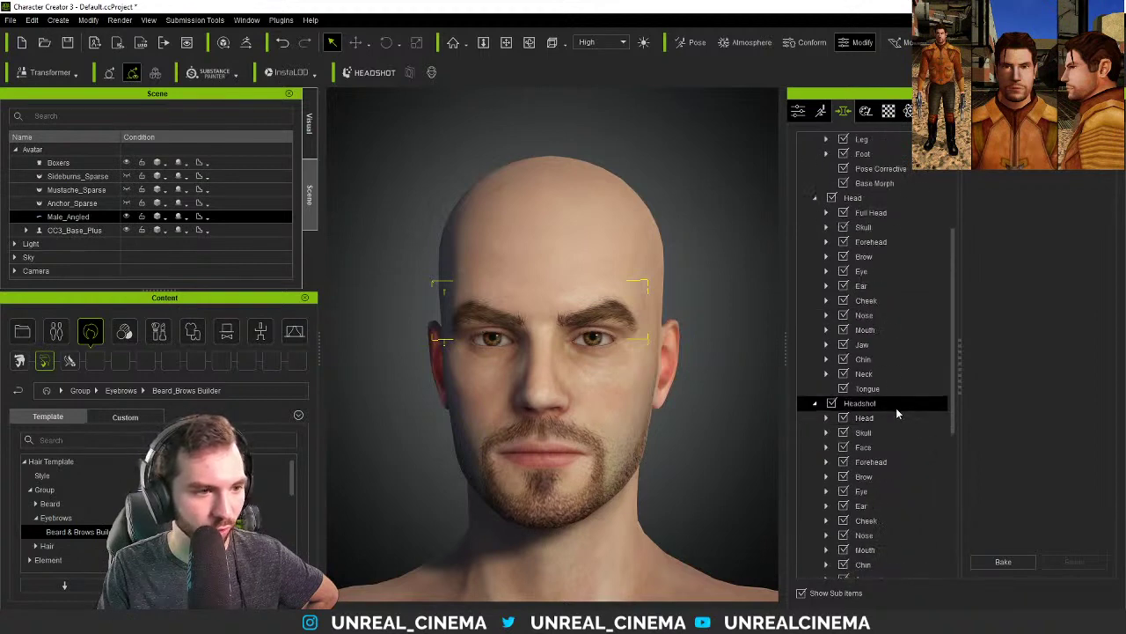
left_click(878, 461)
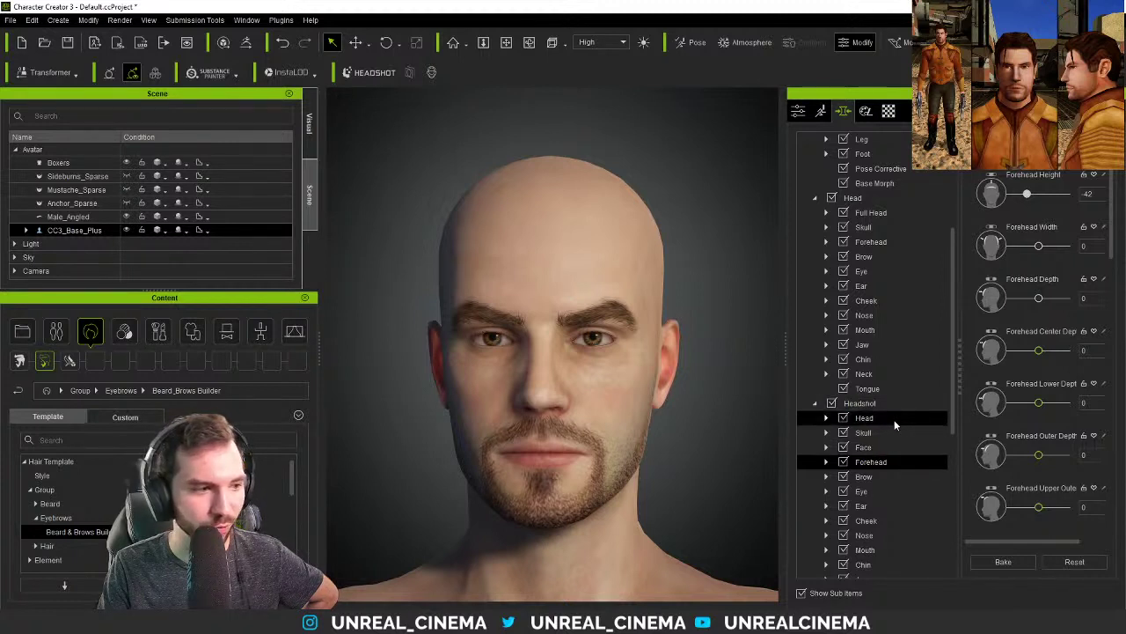
left_click(870, 477)
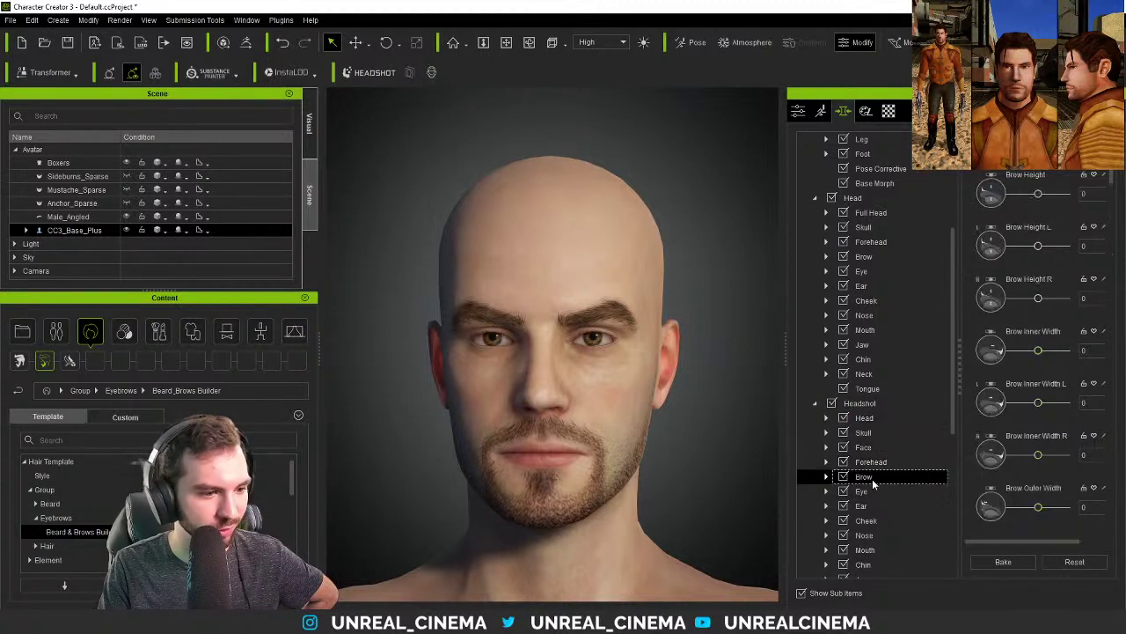
scroll(988, 355, "down", 5)
scroll(988, 354, "down", 1)
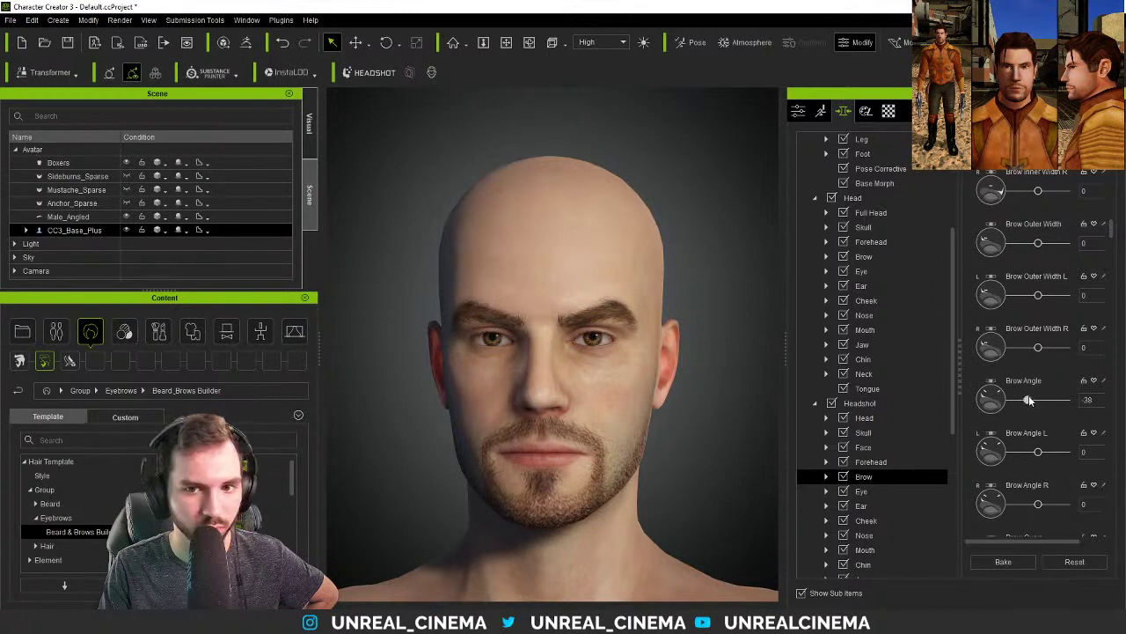
scroll(988, 396, "up", 5)
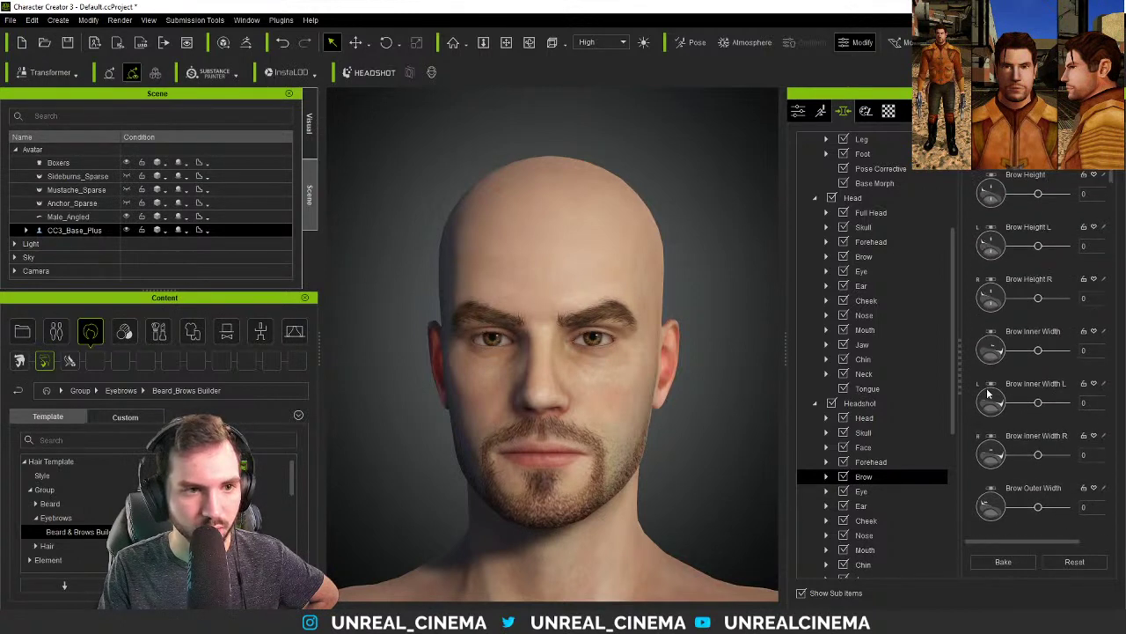
- Try the Brow Lower morph from the Brow morphs of the Head group on the avatar
left_click(866, 257)
scroll(981, 260, "down", 1)
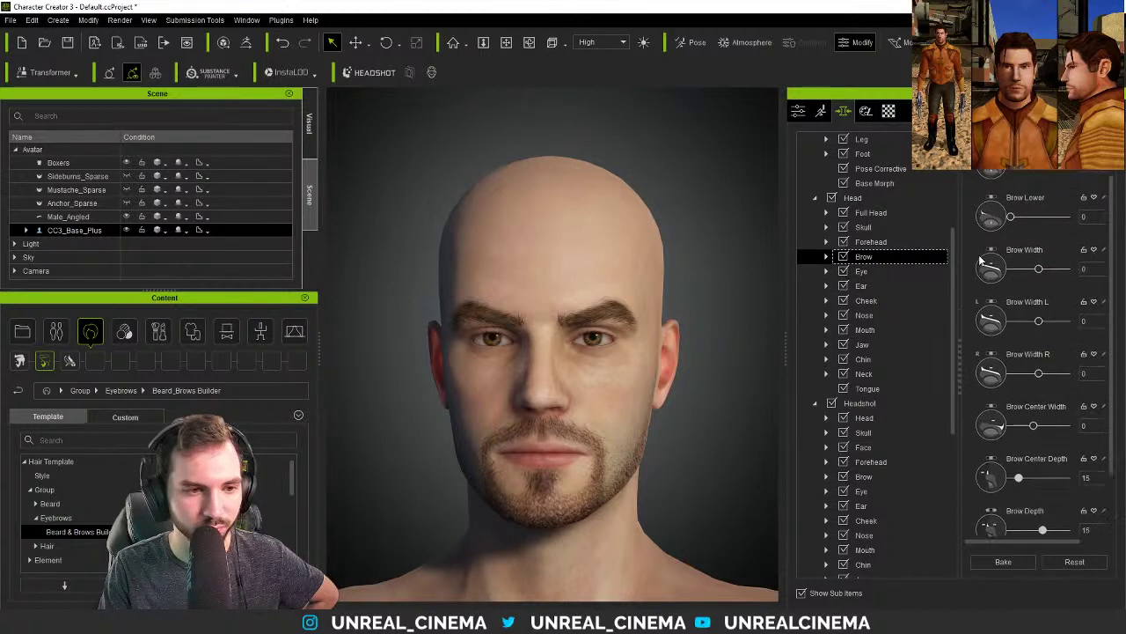
scroll(981, 260, "up", 1)
mouse_move(1011, 247)
left_mouse_down()
mouse_move(1052, 247)
mouse_move(1014, 246)
left_mouse_up()
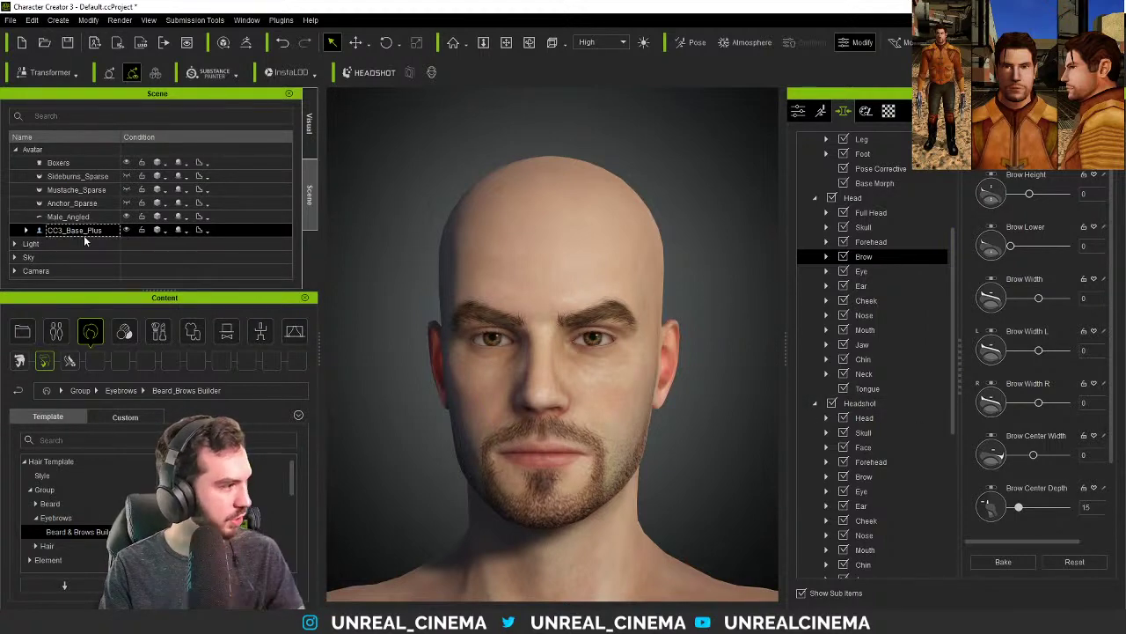
- Hide the Male_Angled eyebrows and open the Eyebrow category of the makeup library
left_click(106, 217)
left_click(125, 216)
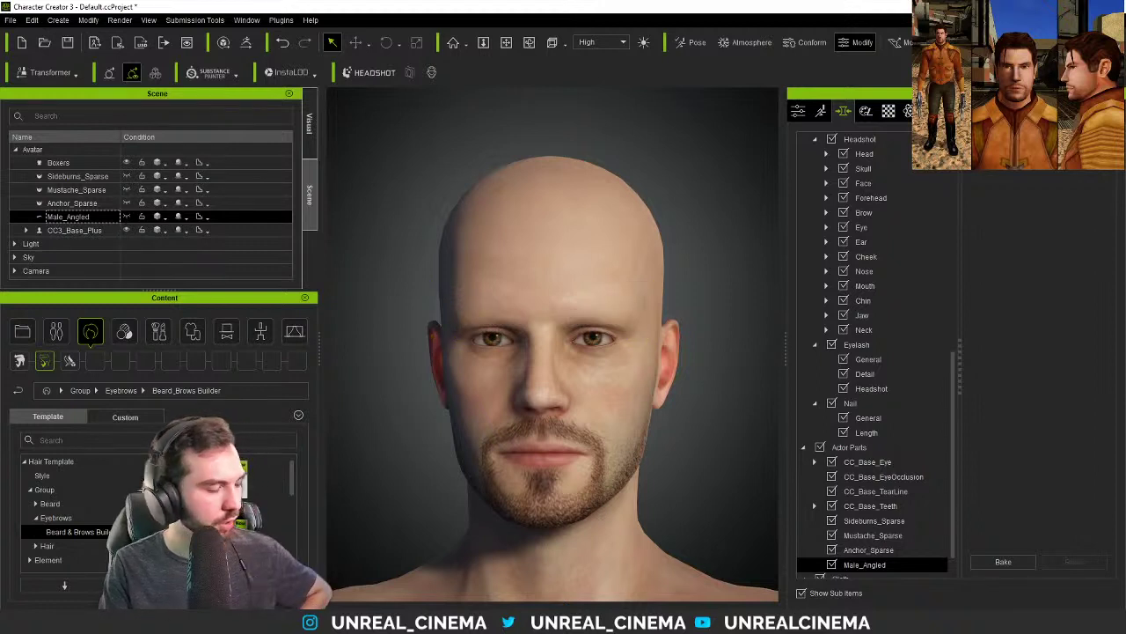
left_click(124, 330)
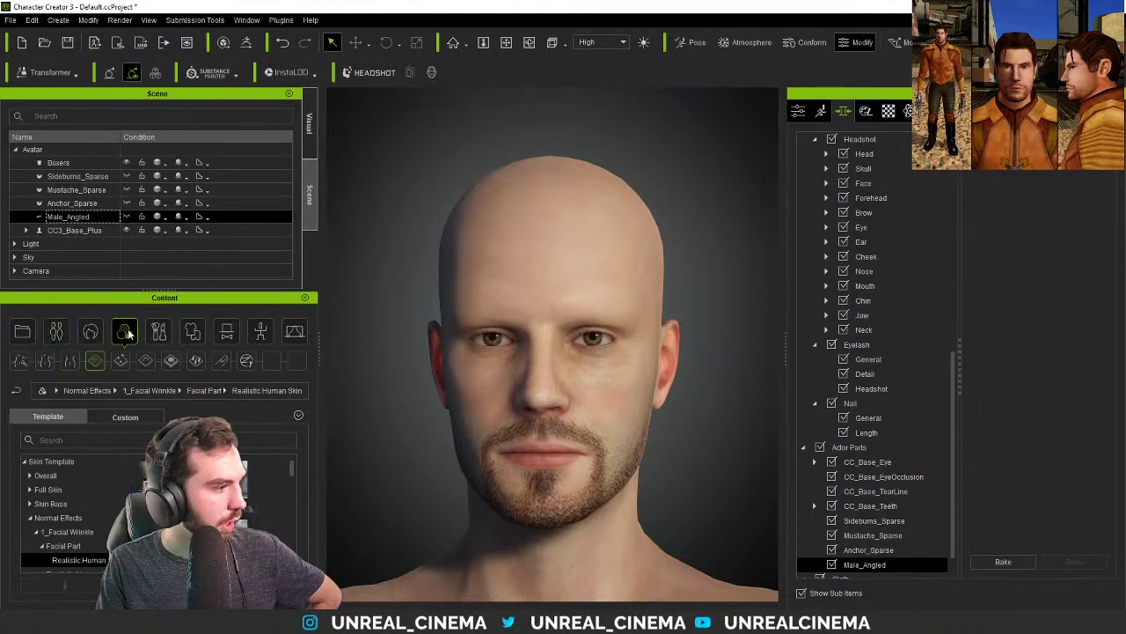
left_click(159, 330)
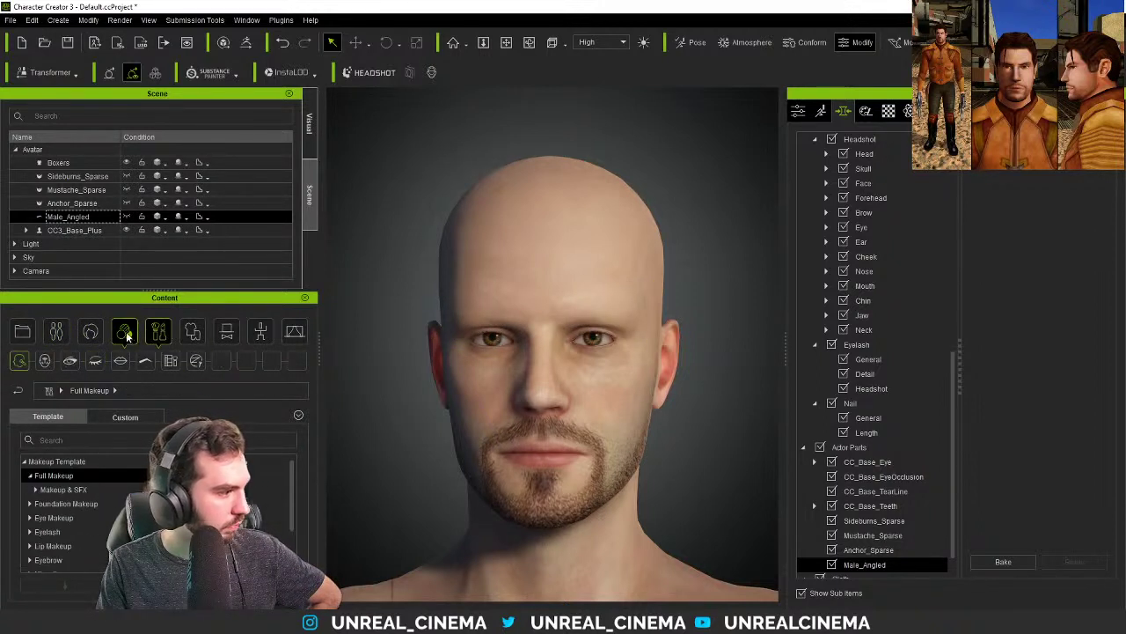
left_click(146, 361)
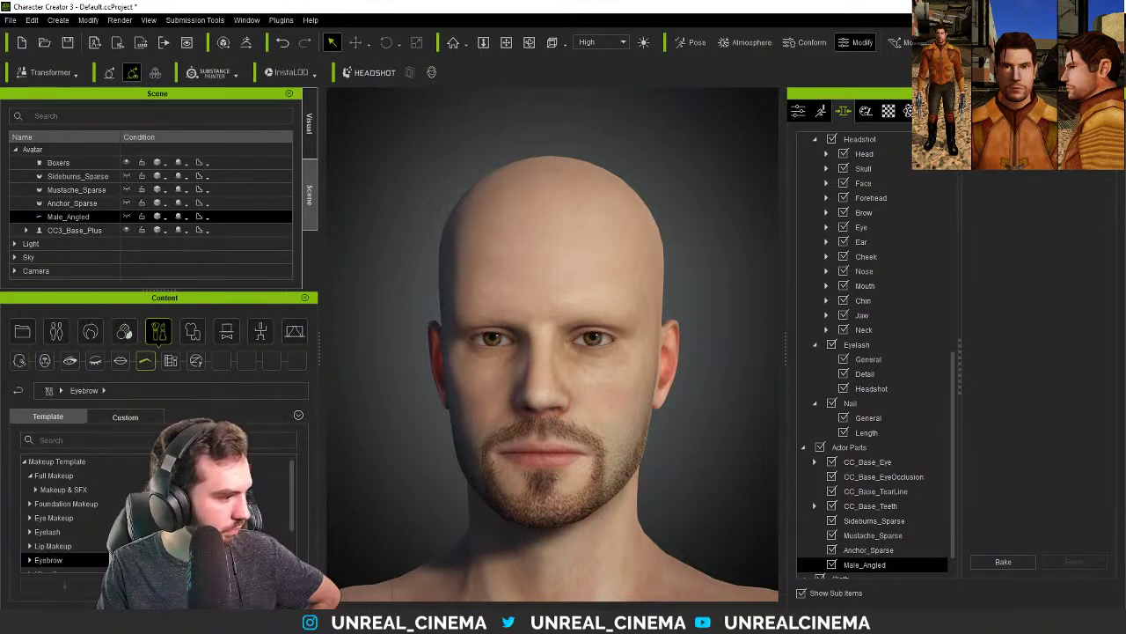
mouse_move(202, 449)
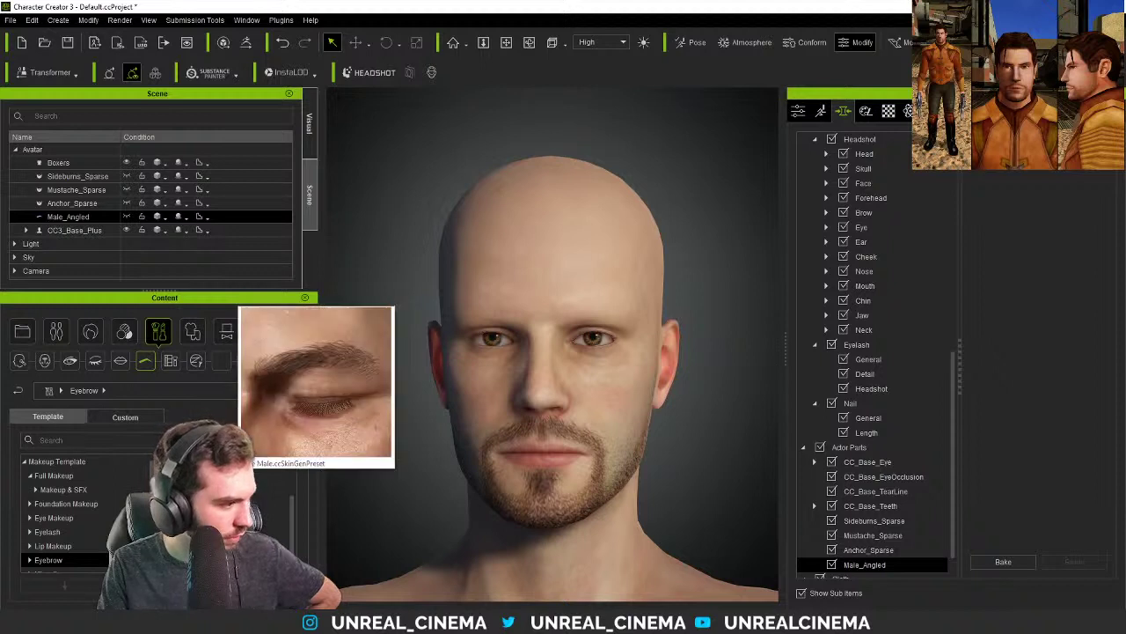
- Apply a male eyebrow makeup preset from the Makeup & SFX Male set to the avatar's head skin
scroll(53, 528, "down", 1)
left_click(30, 531)
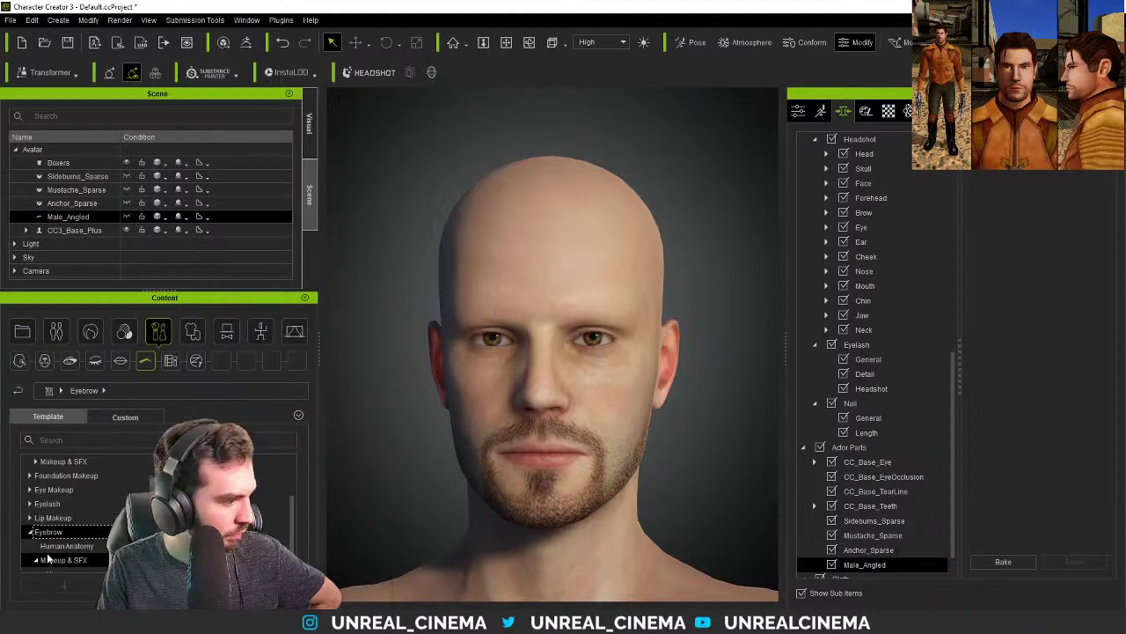
left_click(35, 559)
scroll(37, 559, "down", 2)
left_click(66, 518)
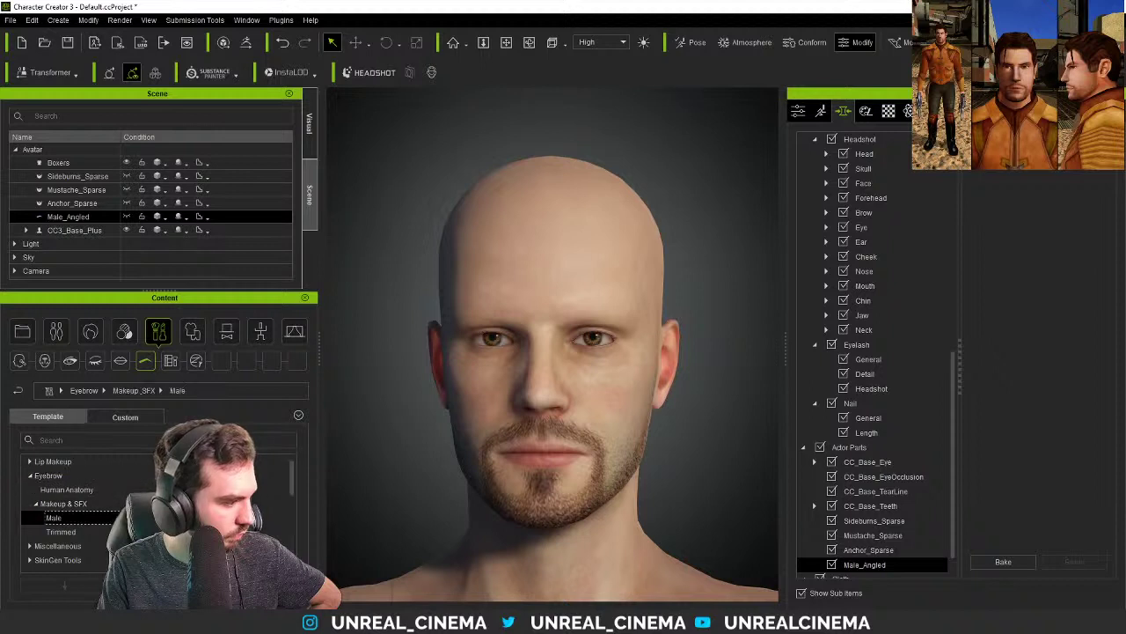
mouse_move(220, 492)
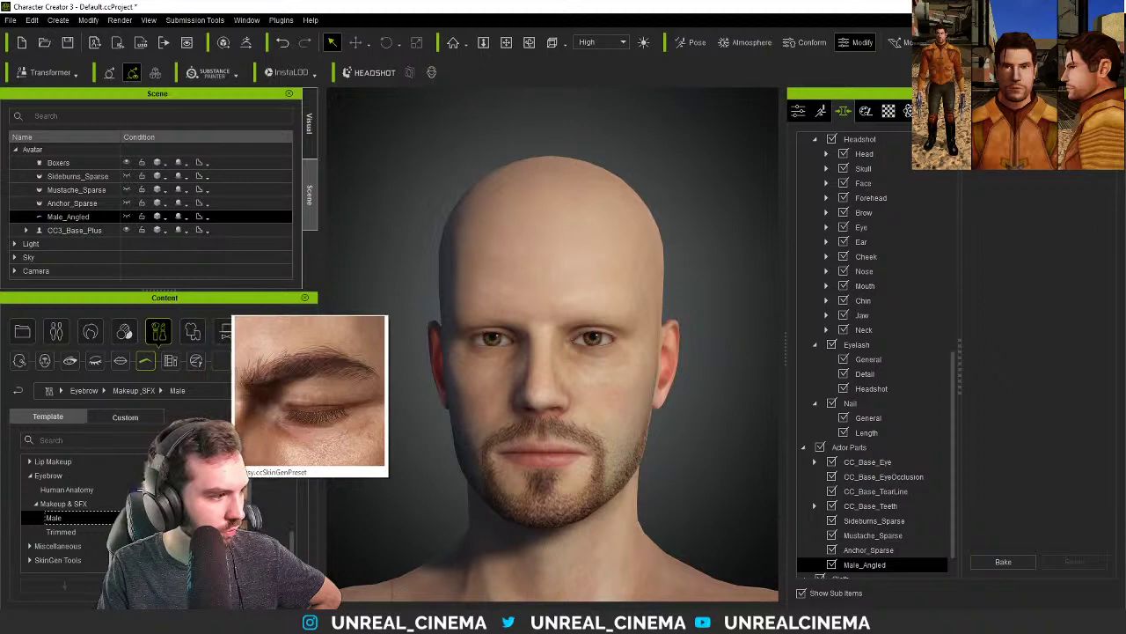
double_click(230, 476)
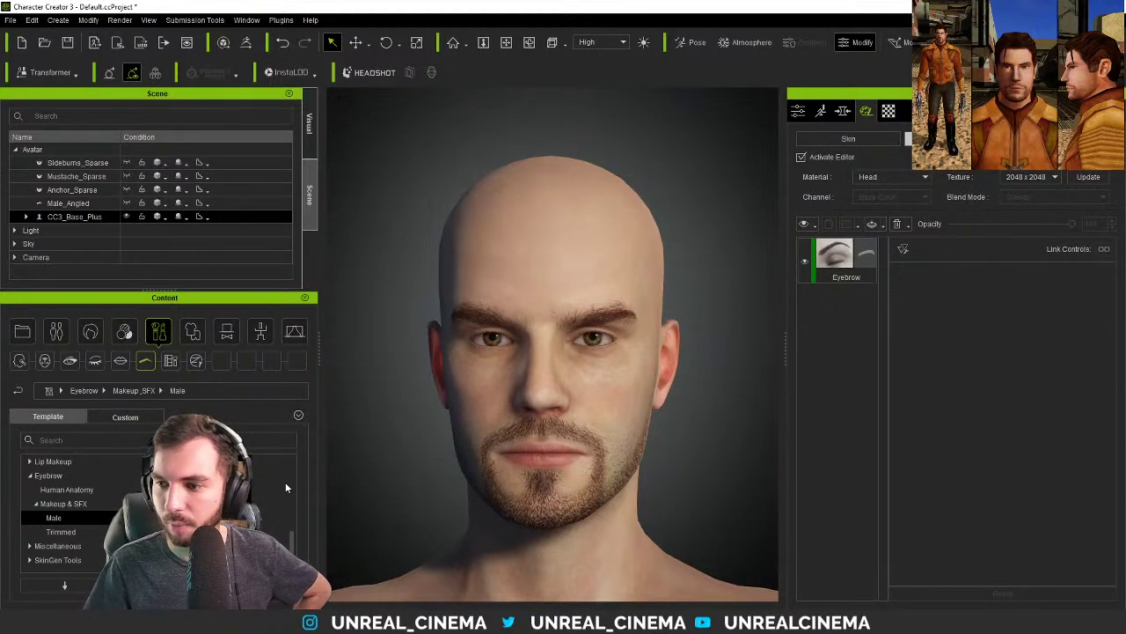
- Try other presets from the Male eyebrow makeup set, replacing the Eyebrow layer of the head skin each time
left_click(840, 269)
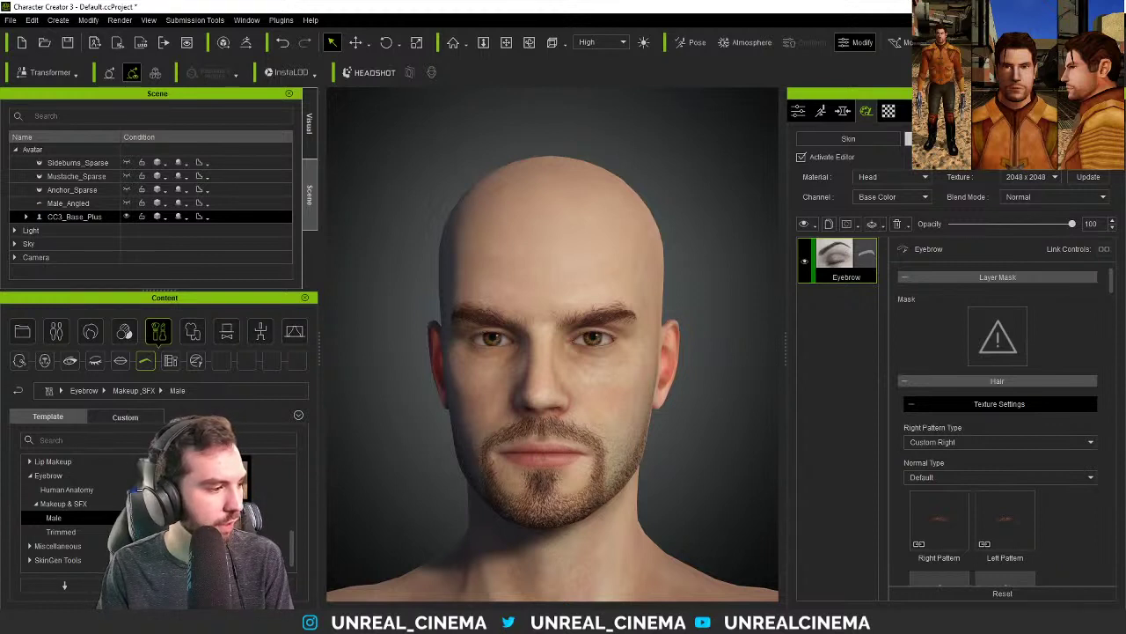
double_click(220, 479)
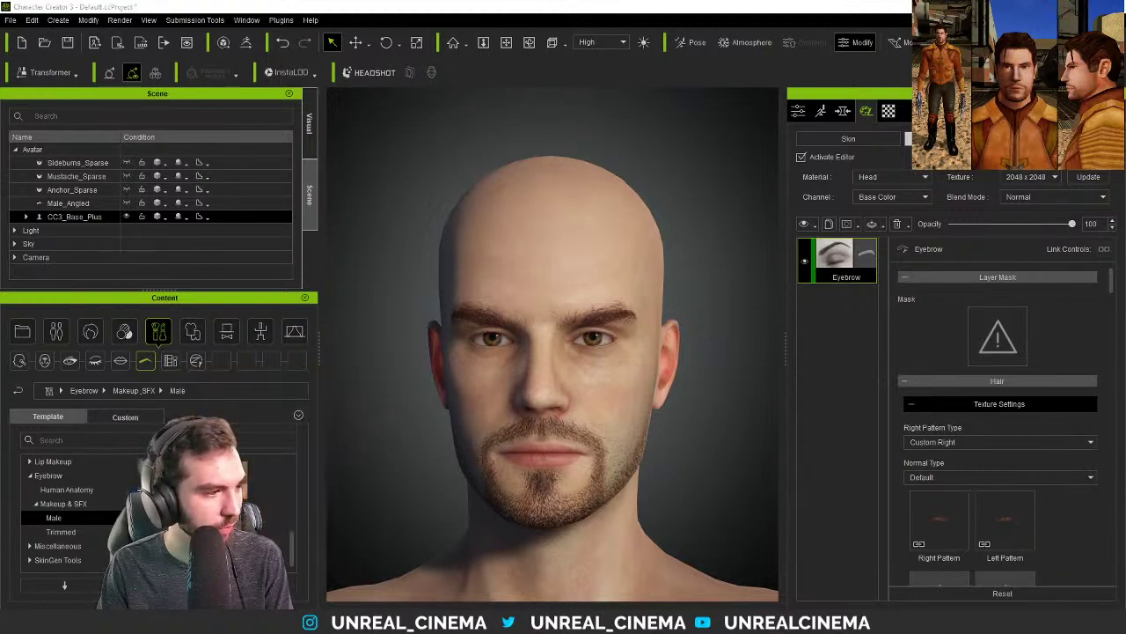
left_click(564, 337)
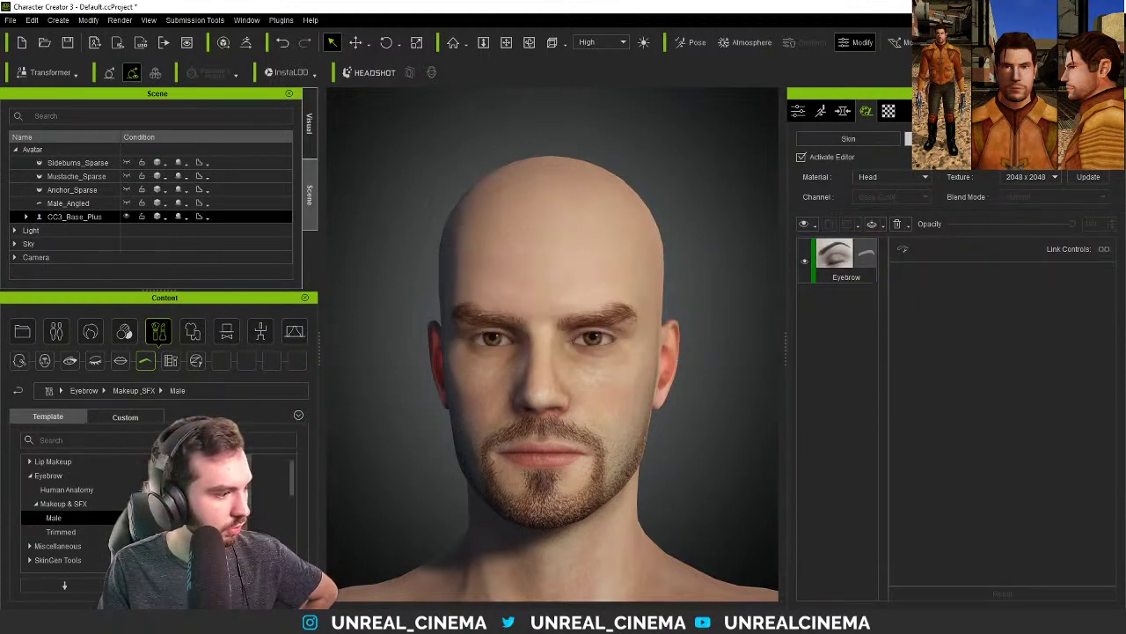
left_click(567, 338)
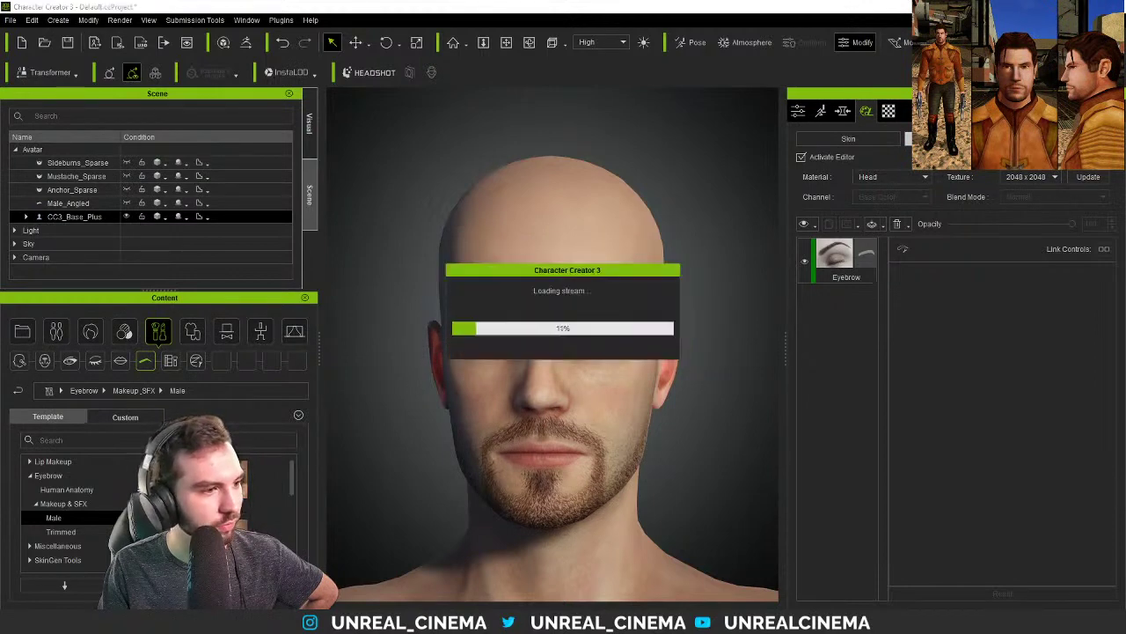
left_click(547, 336)
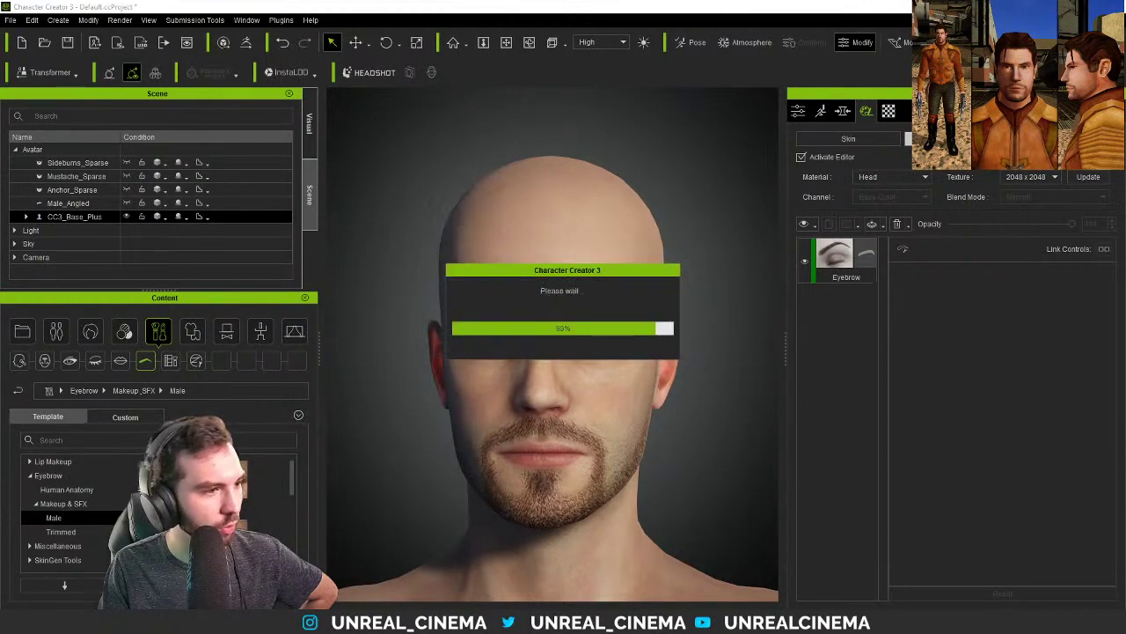
left_click(562, 338)
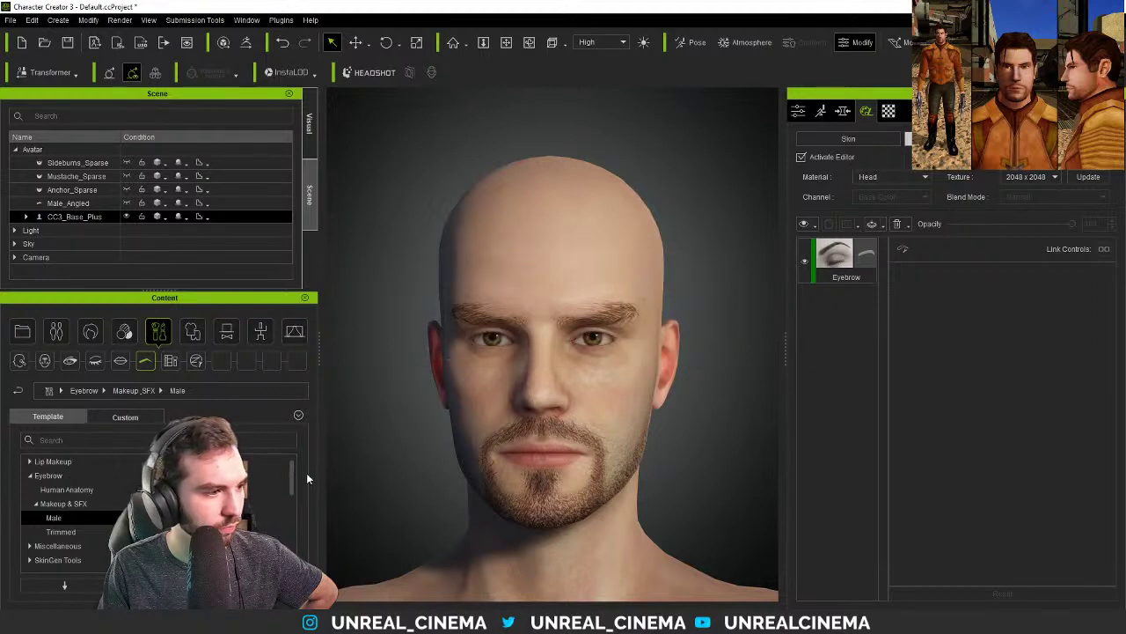
- Replace the Eyebrow layer with a fuller preset from further down the Male eyebrow makeup set
left_click_drag(293, 477, 295, 528)
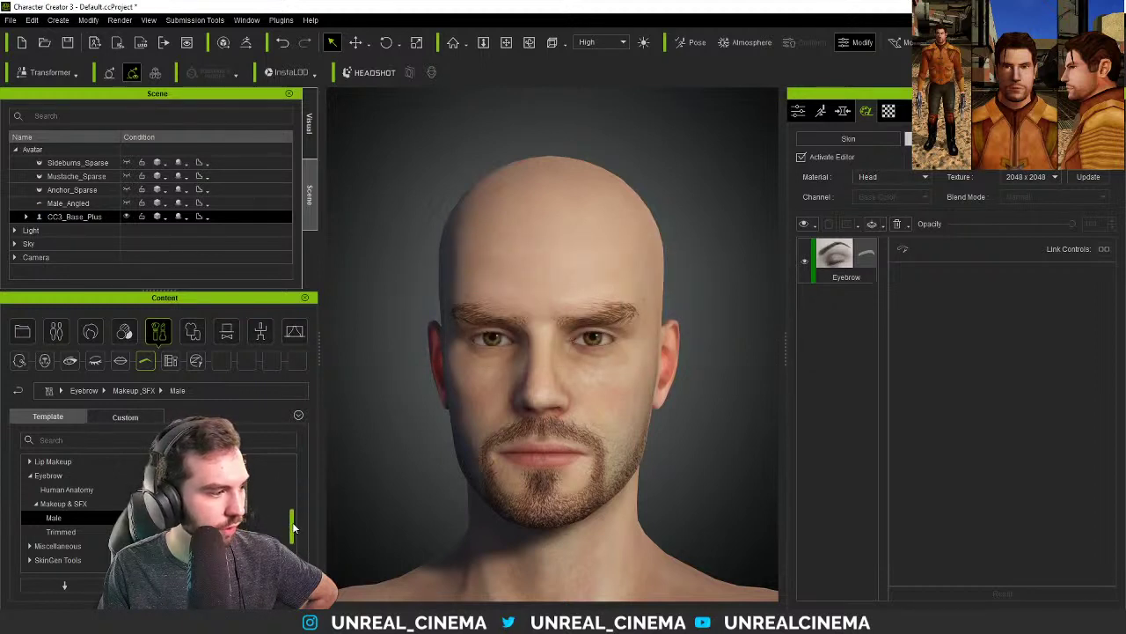
double_click(220, 528)
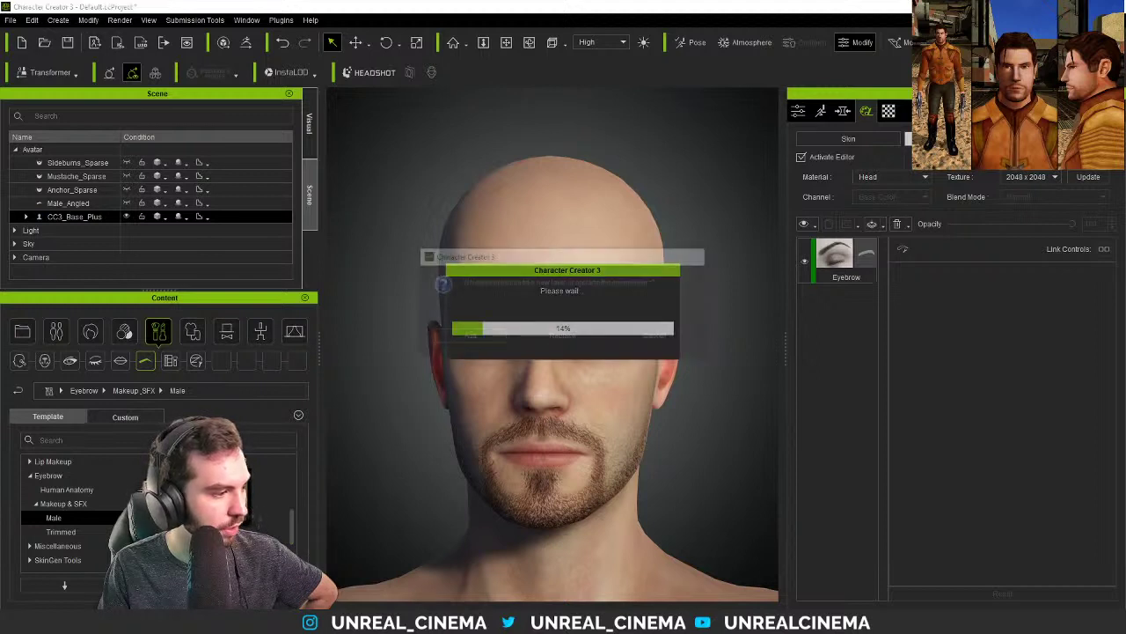
left_click(560, 338)
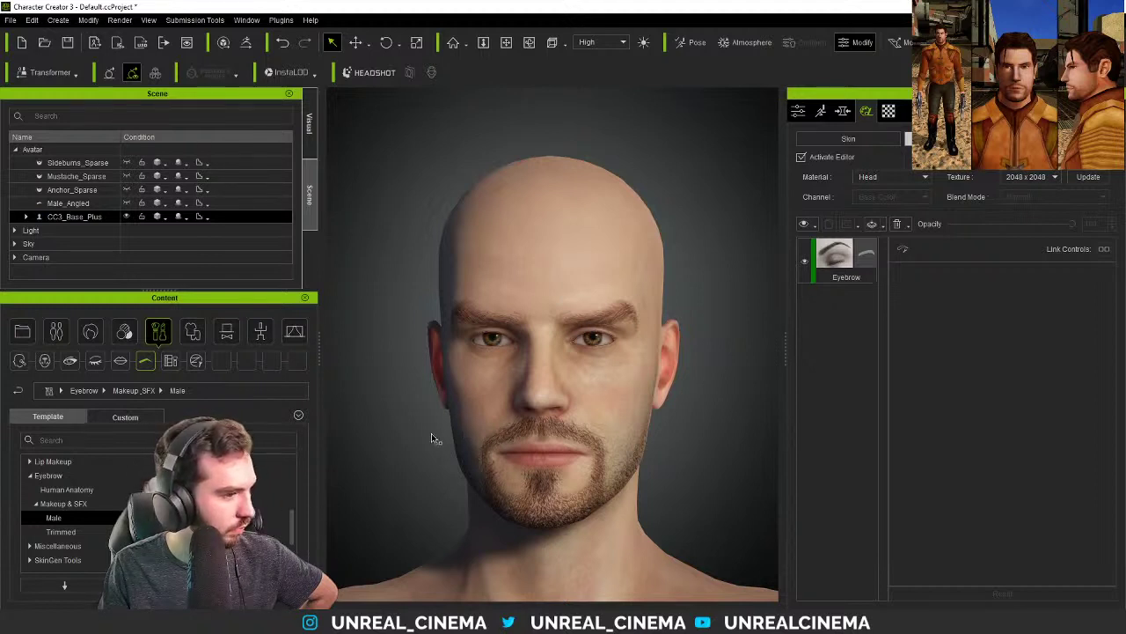
- Set the Brow Angle morph in the Brow morphs of the Head group to 14
left_click(846, 115)
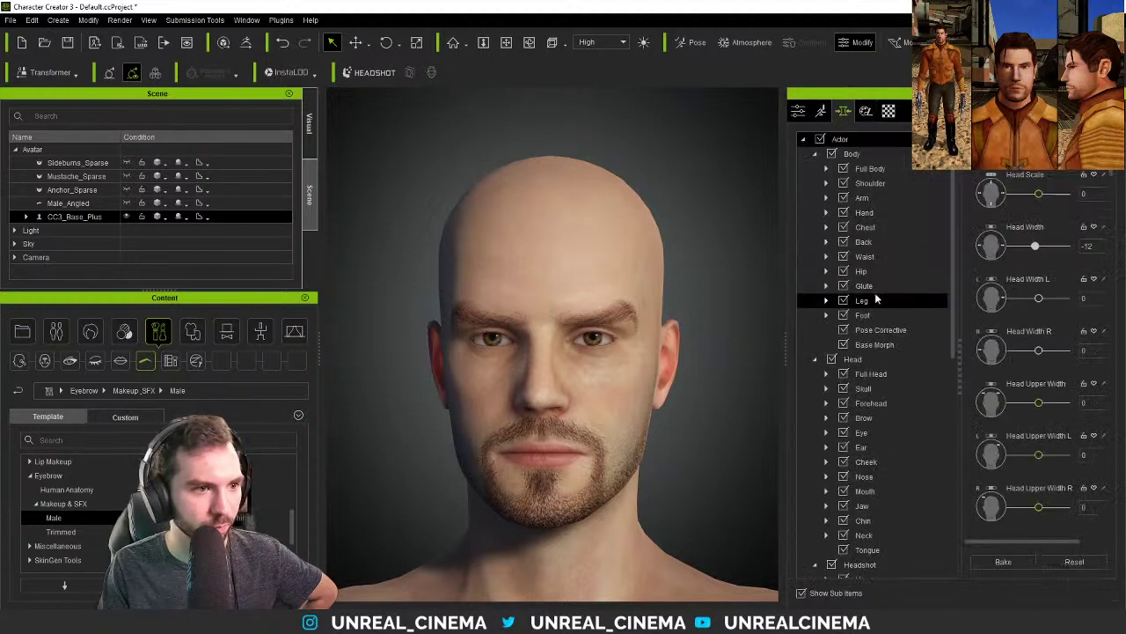
left_click(864, 418)
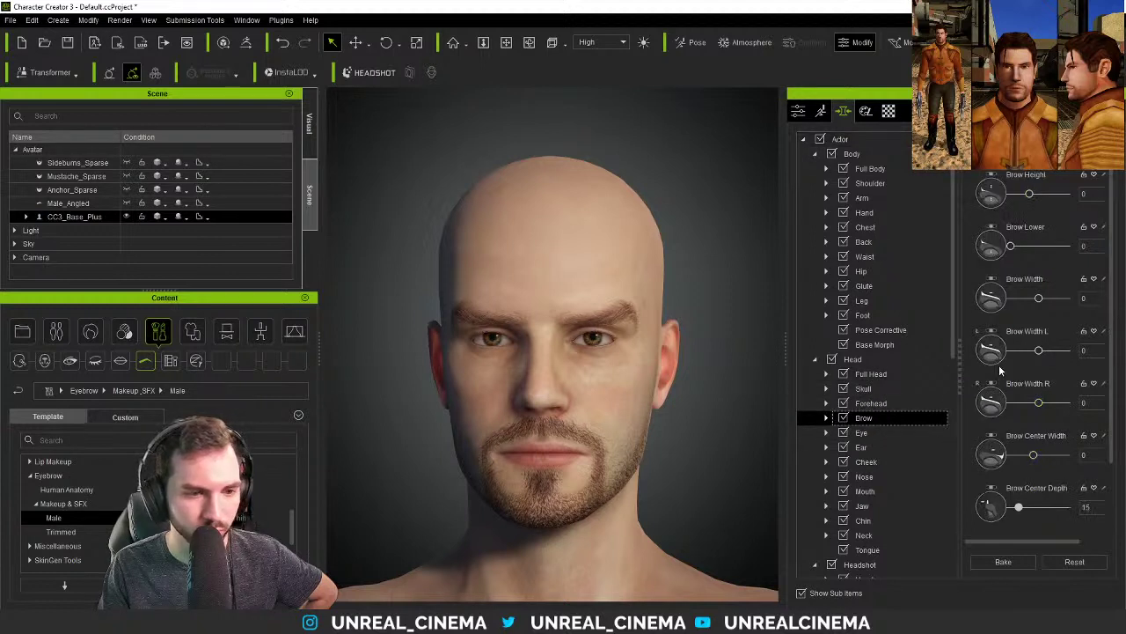
scroll(1034, 379, "down", 4)
left_click_drag(1045, 518, 1038, 518)
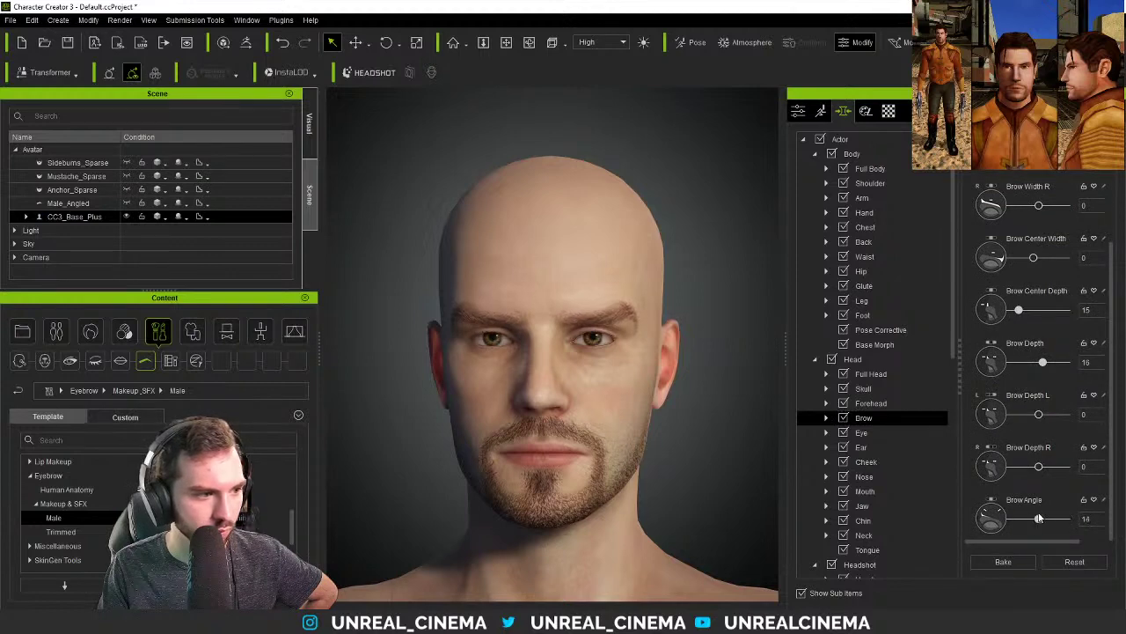
- Set the Brow Curve morph in the Brow morphs of the Headshot group to -17
scroll(892, 461, "down", 4)
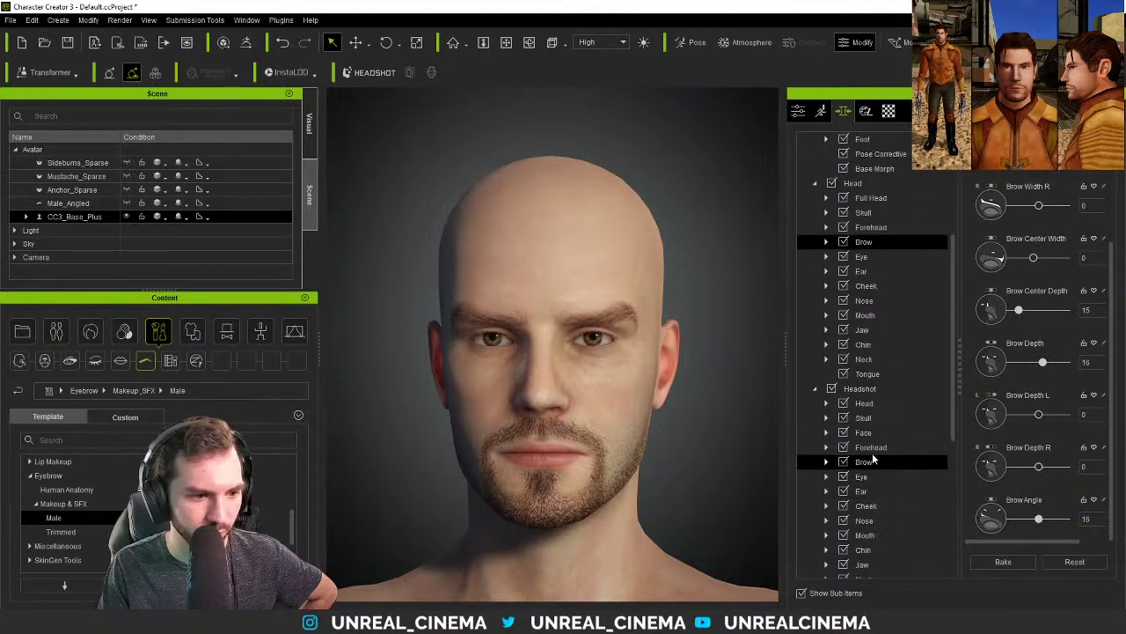
left_click(864, 477)
left_click(873, 462)
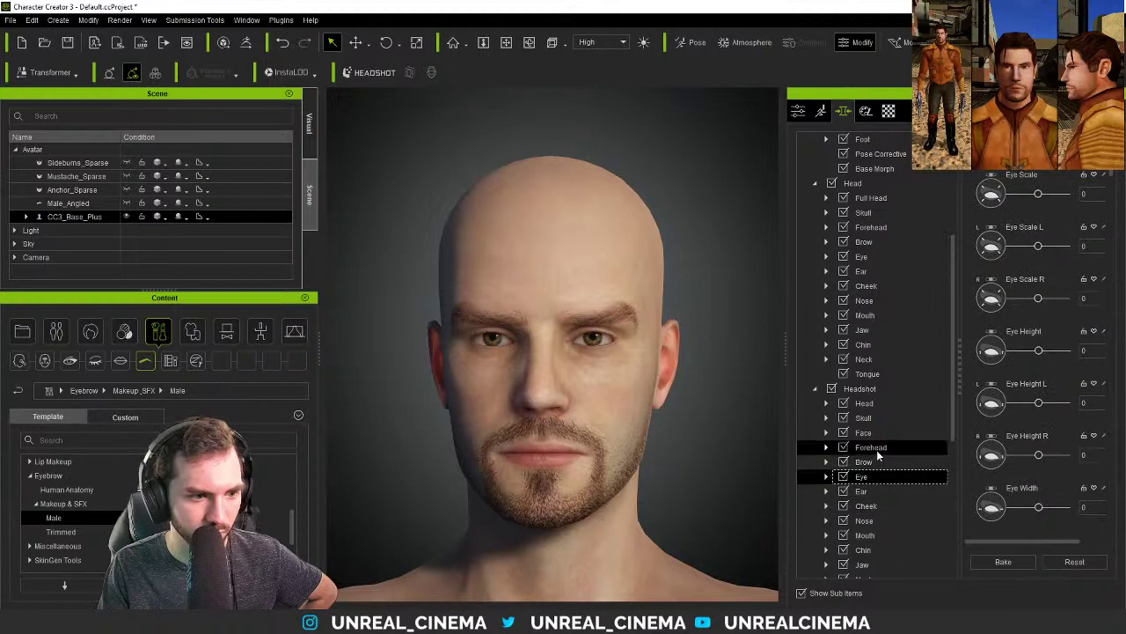
scroll(1012, 361, "down", 5)
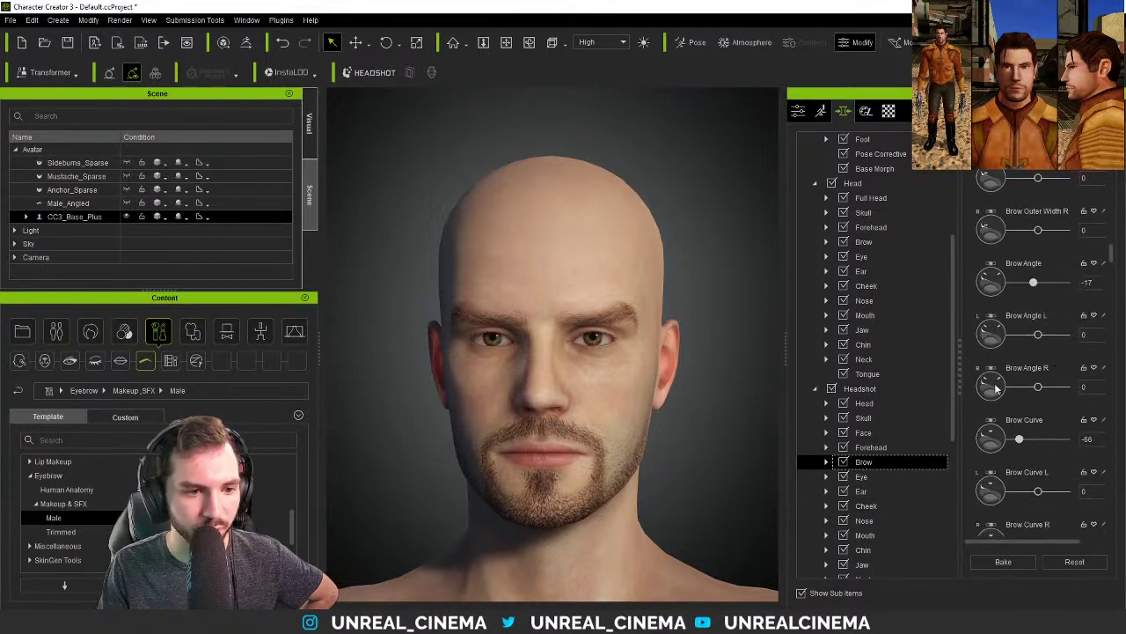
left_click_drag(1022, 444, 1033, 437)
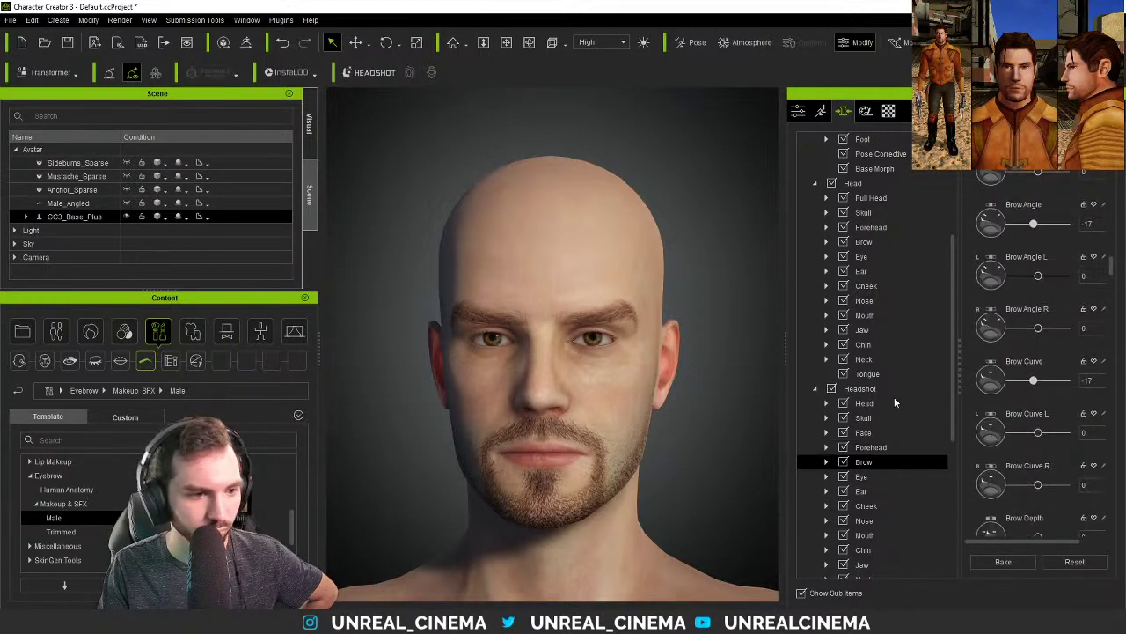
- Reset the Brow morphs in both the Headshot group and the Head group
left_click(867, 242)
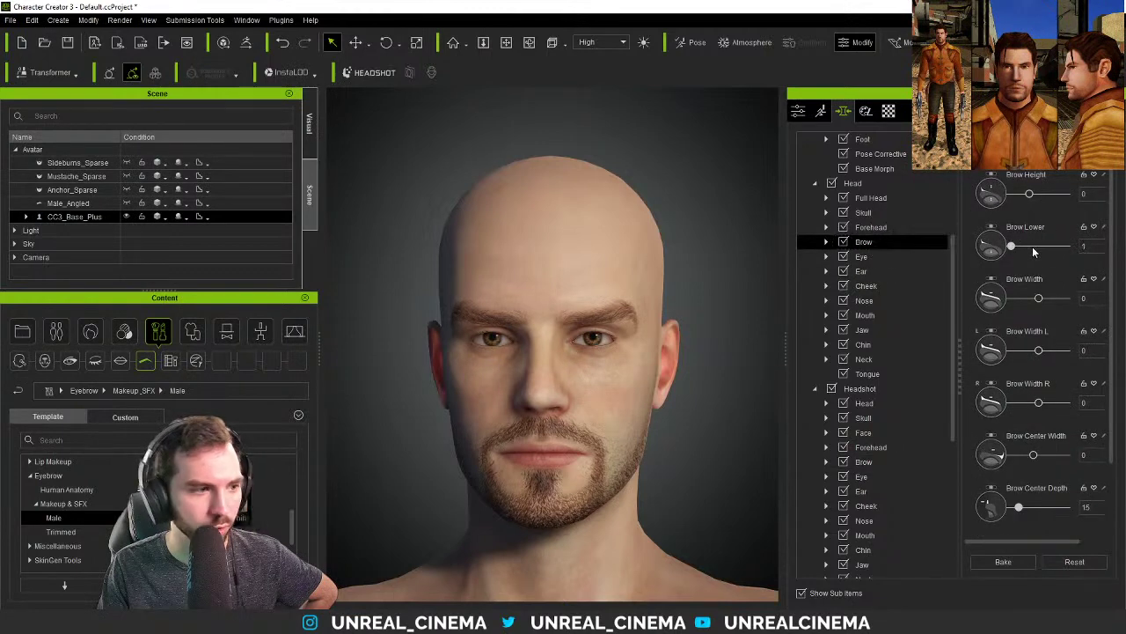
left_click(867, 476)
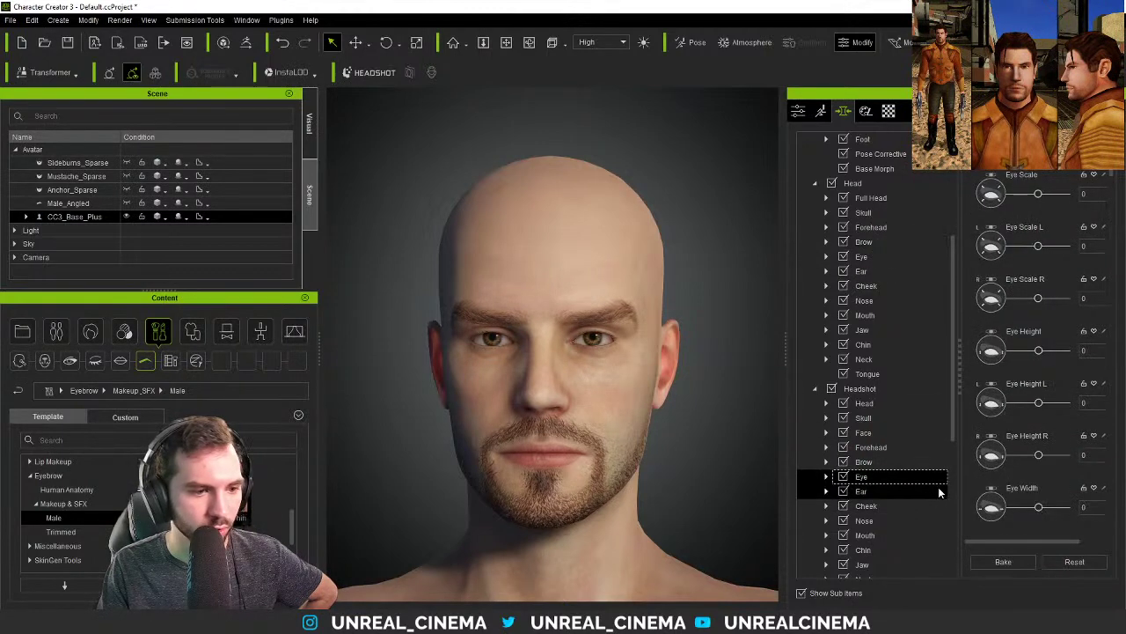
left_click(885, 463)
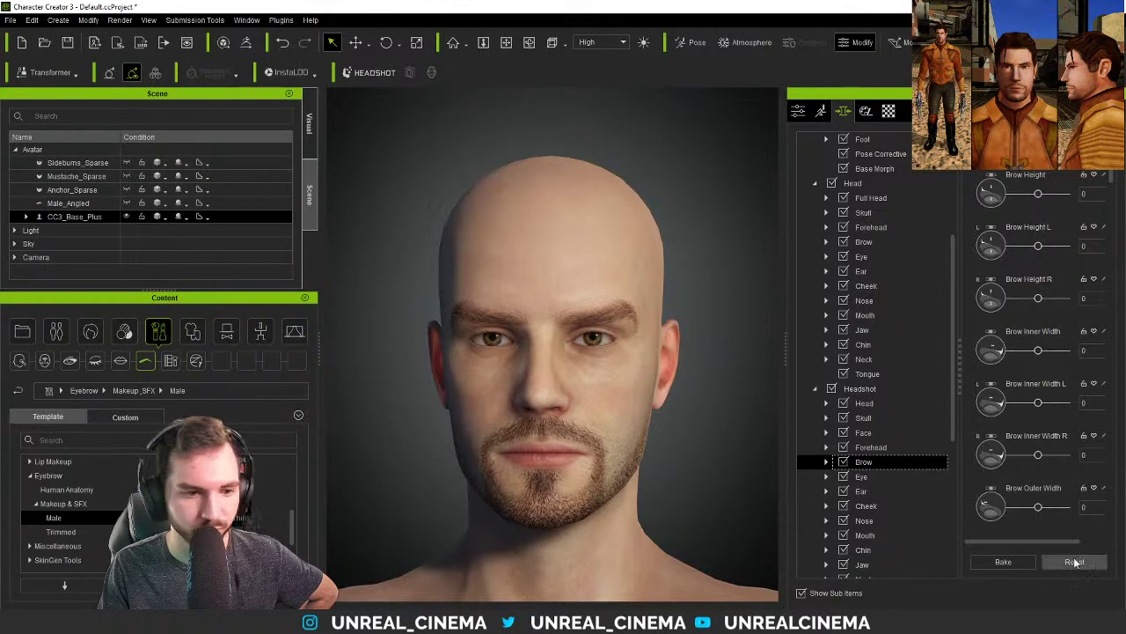
left_click(863, 242)
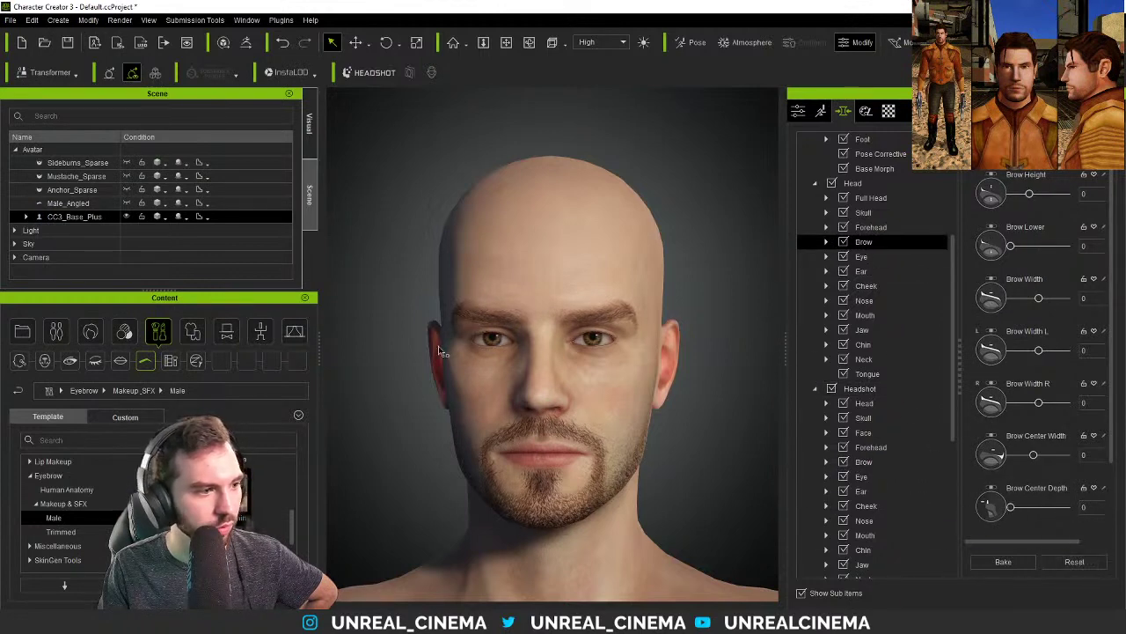
mouse_move(396, 353)
right_mouse_down()
mouse_move(352, 350)
mouse_move(393, 337)
right_mouse_up()
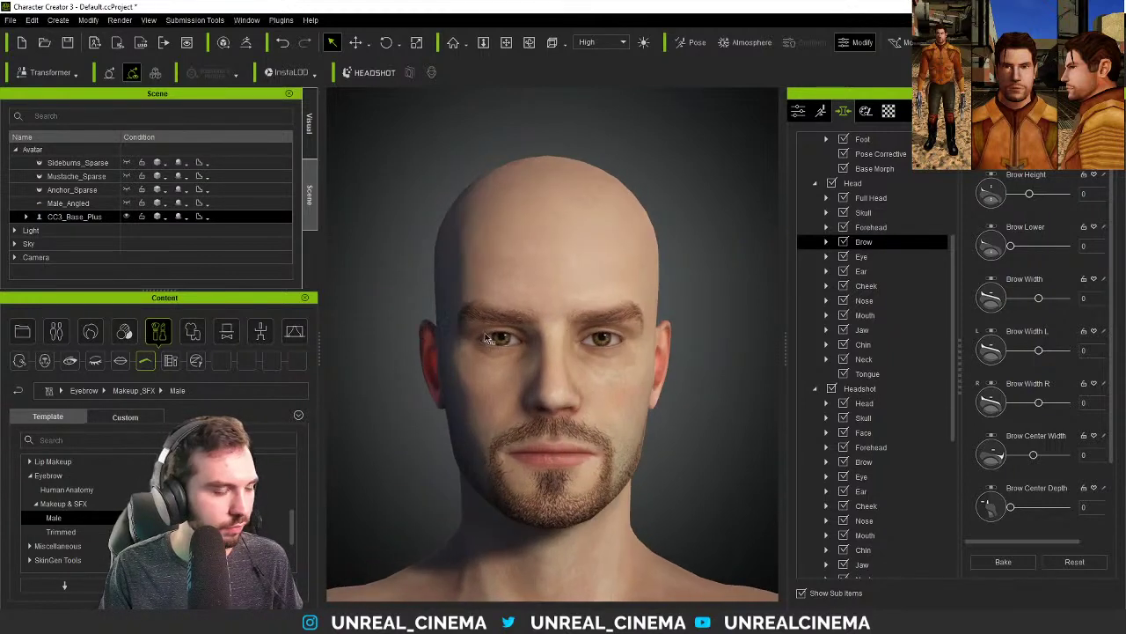
- Try other presets from the general Eyebrow makeup category, replacing the Eyebrow layer of the head skin
left_click(866, 111)
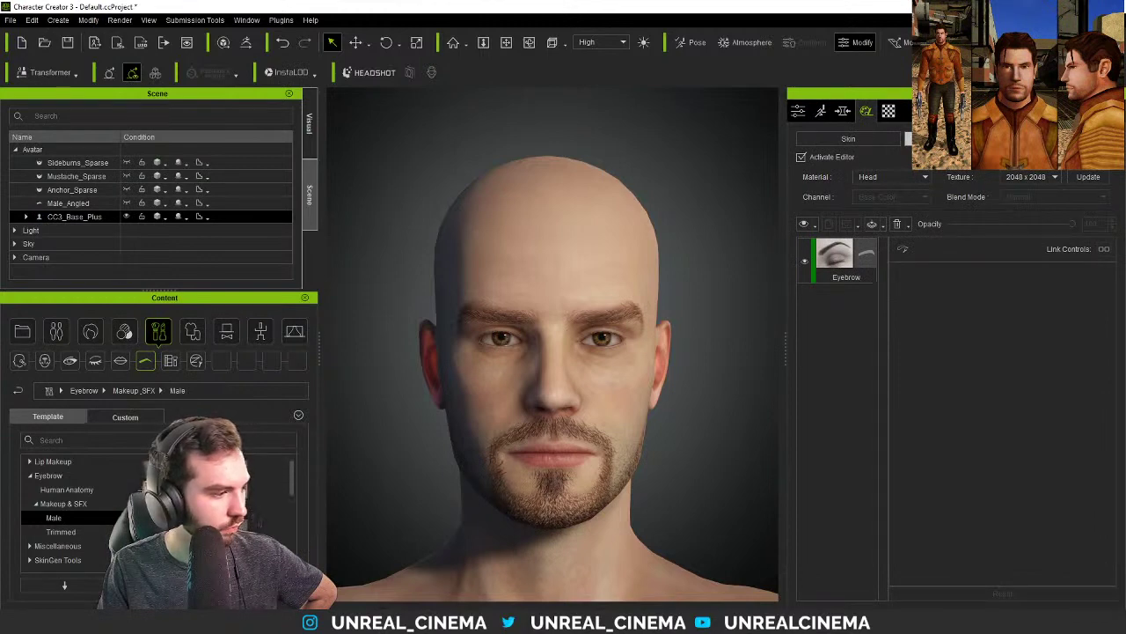
left_click(57, 476)
double_click(269, 484)
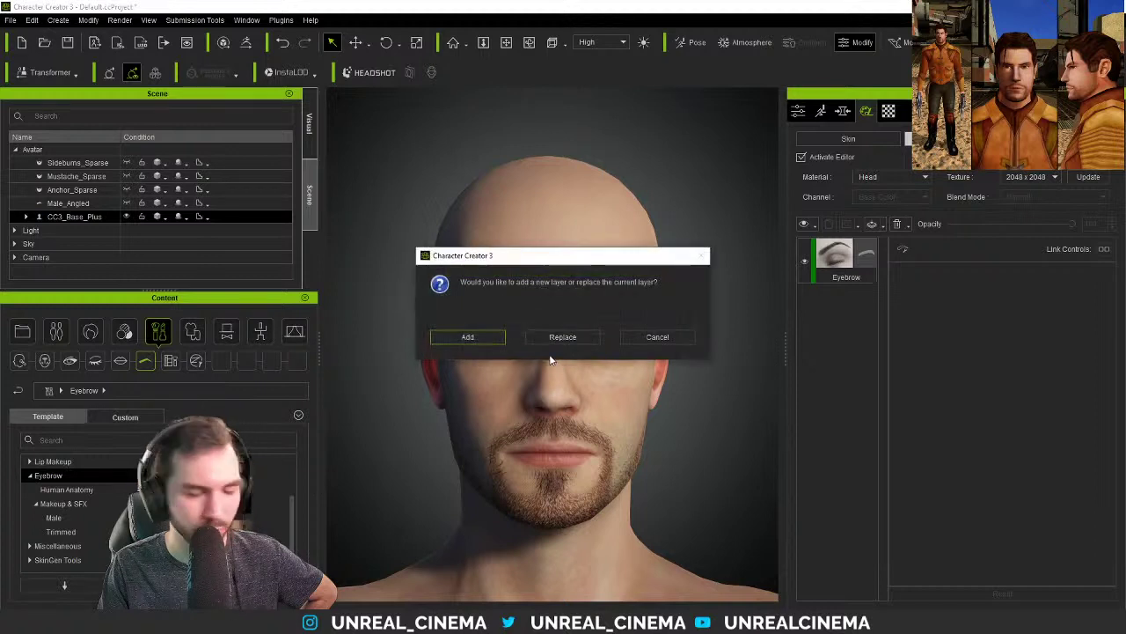
left_click(573, 340)
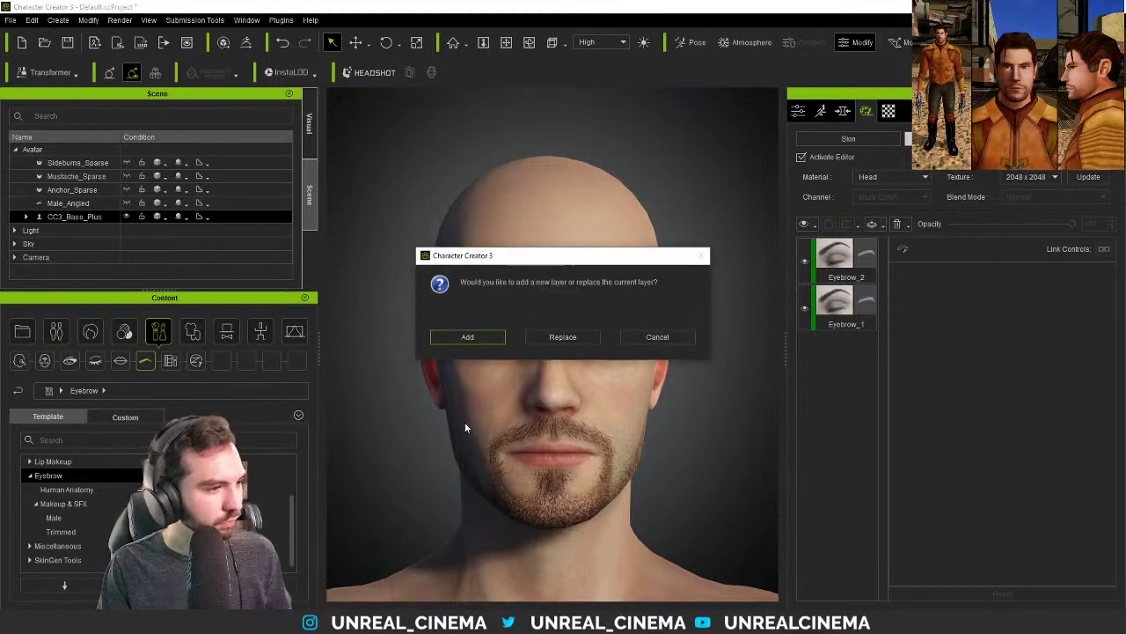
left_click(587, 334)
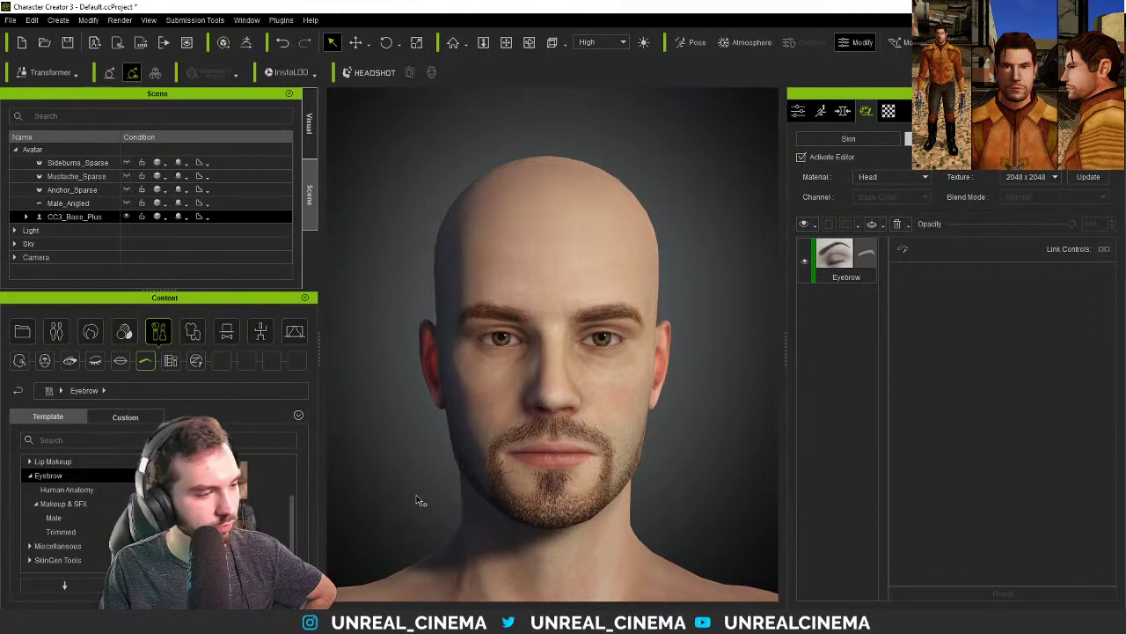
- In the Brow morphs of the Head group, set Brow Lower to 22 and Brow Angle to 58
left_click(798, 110)
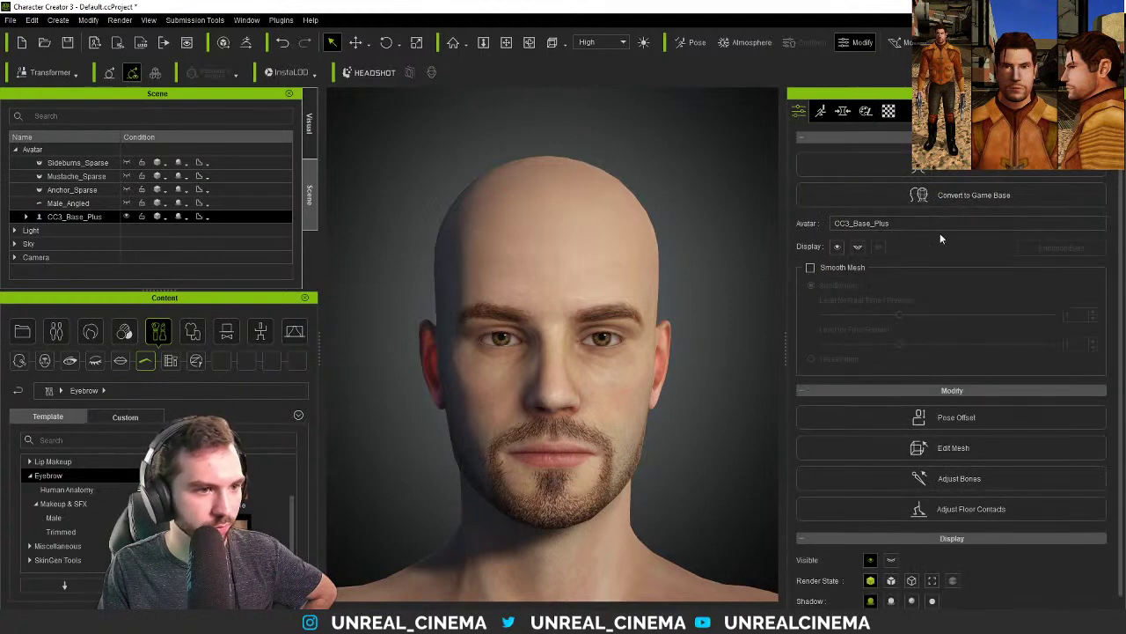
left_click(821, 110)
left_click(843, 110)
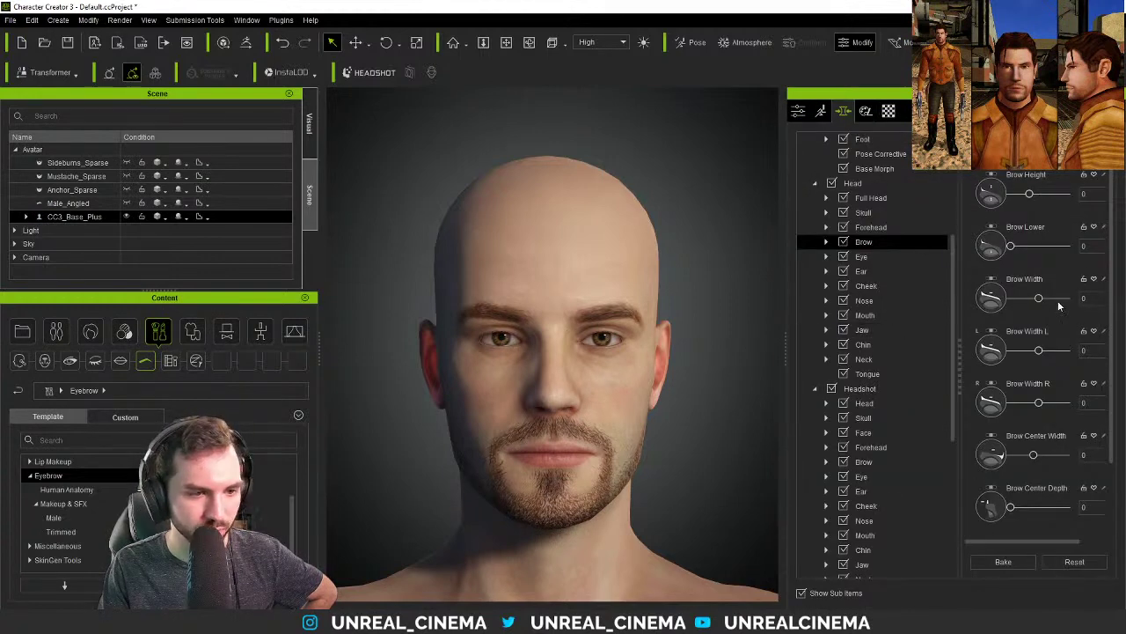
left_click_drag(1012, 248, 1027, 248)
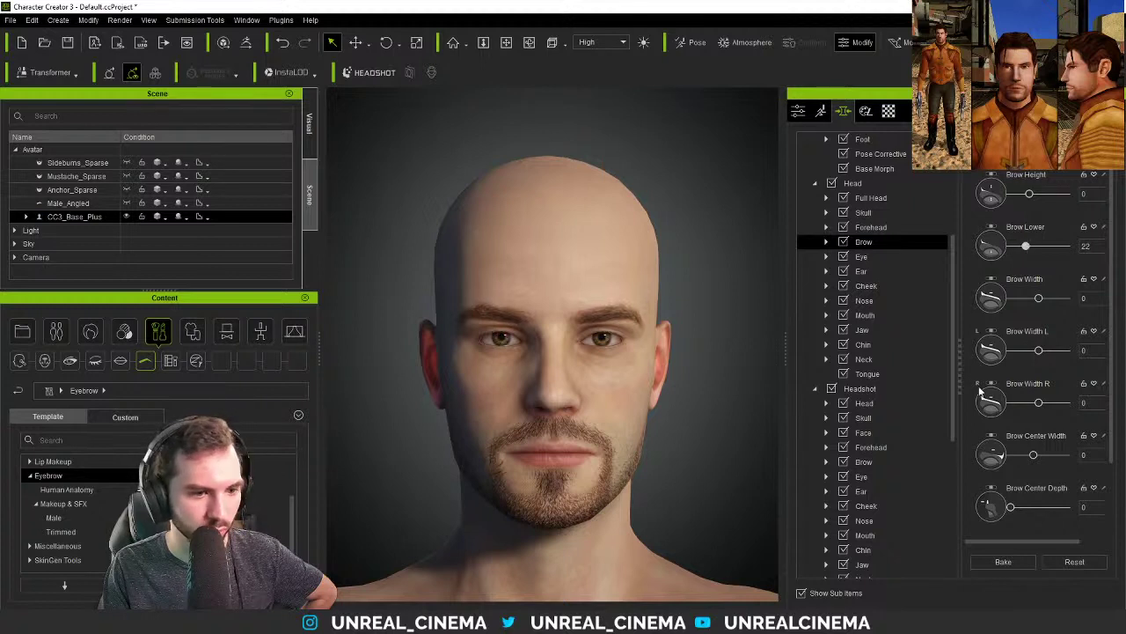
scroll(1003, 387, "down", 5)
left_click(1048, 523)
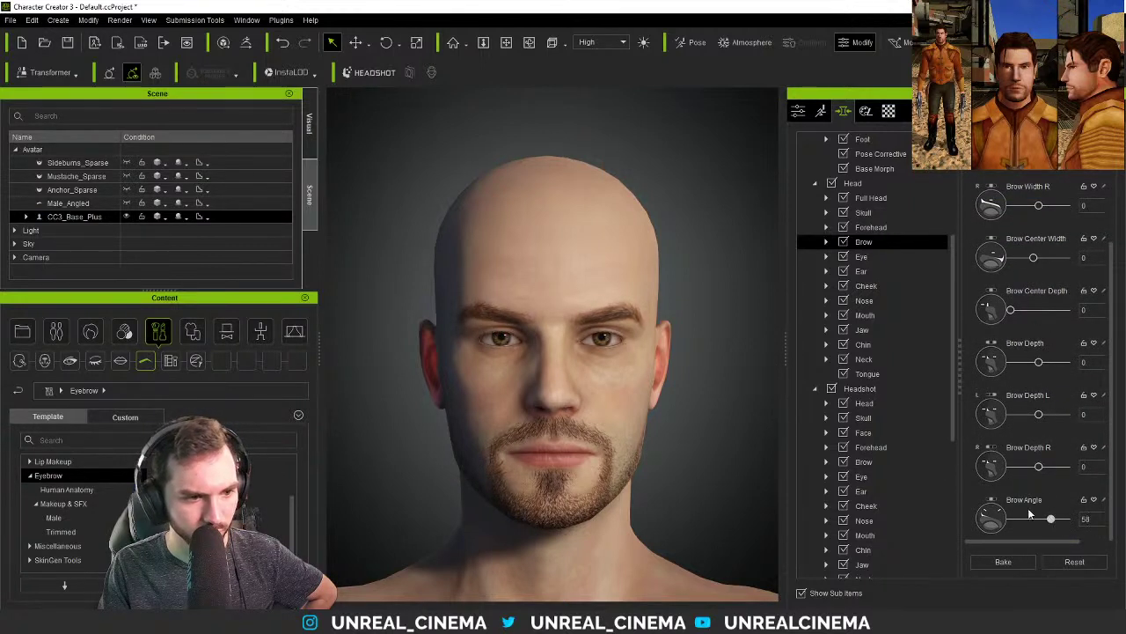
- Set the Head group's Brow Center Width morph to 51 and raise its Brow Angle to 67
scroll(1012, 356, "up", 2)
left_click_drag(1037, 348, 1049, 348)
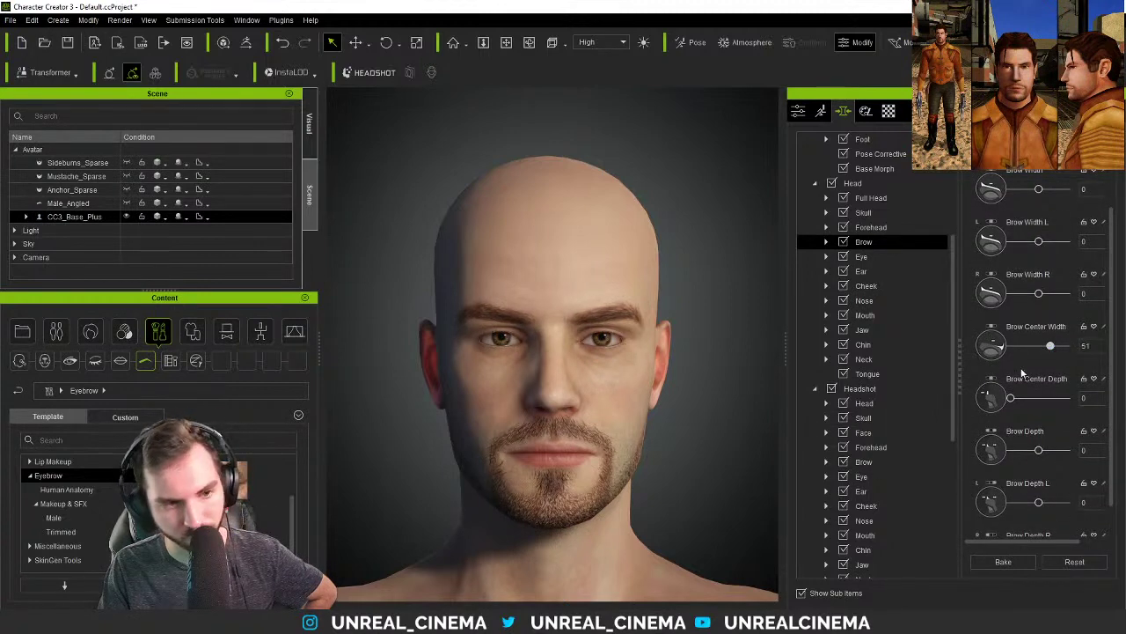
scroll(986, 386, "down", 2)
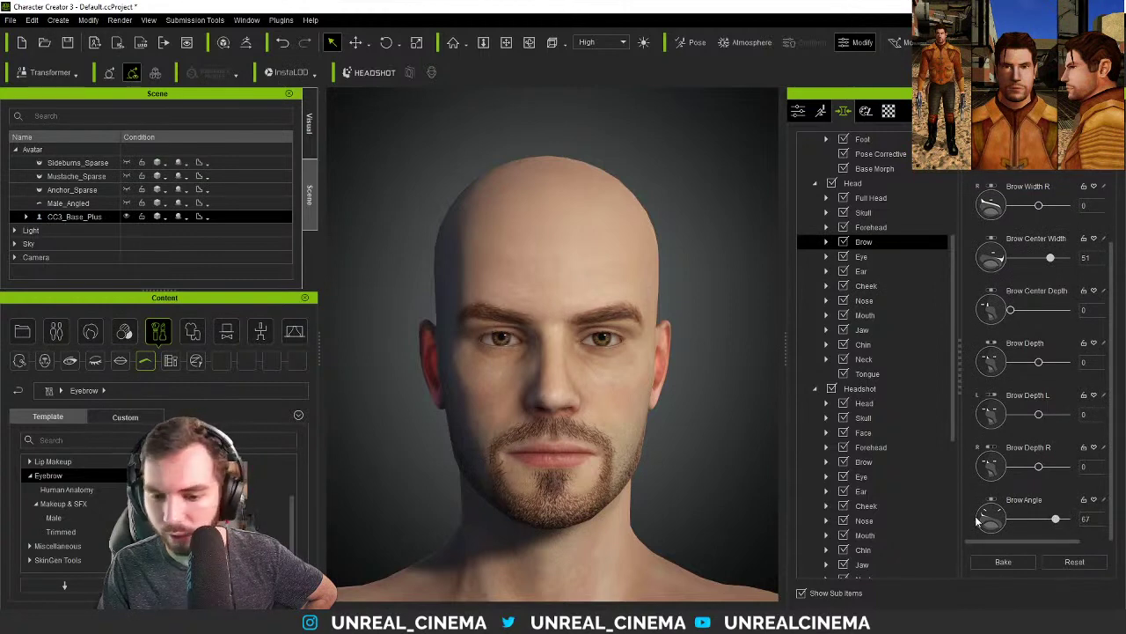
- Set the Brow Angle morph in the Brow morphs of the Headshot group to -51
left_click(865, 462)
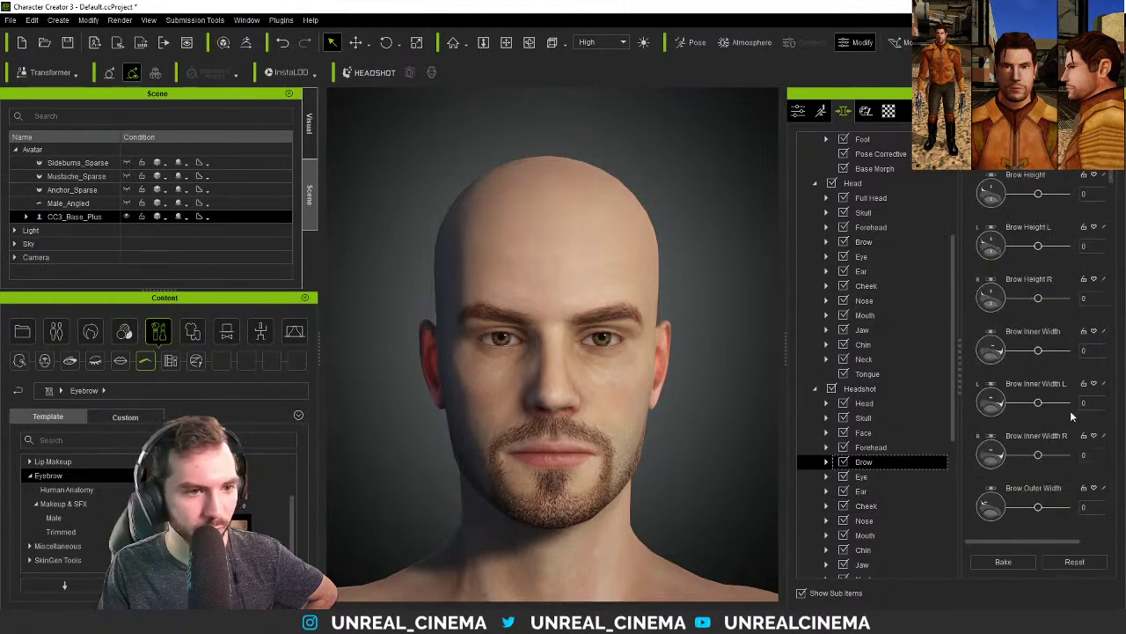
scroll(979, 355, "down", 6)
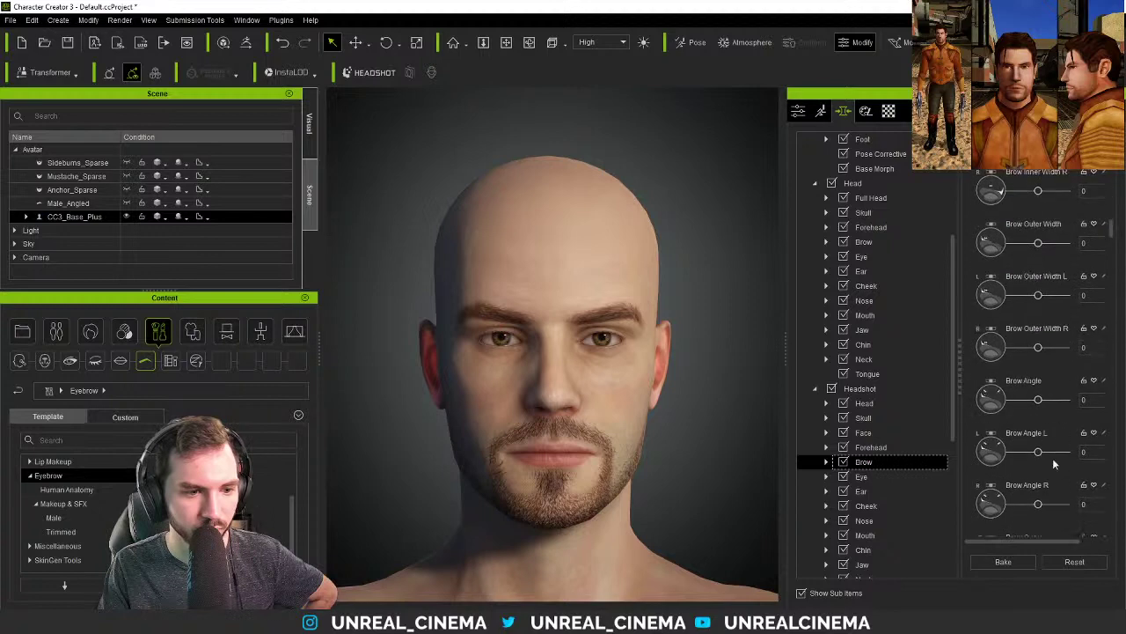
left_click_drag(1048, 402, 1025, 404)
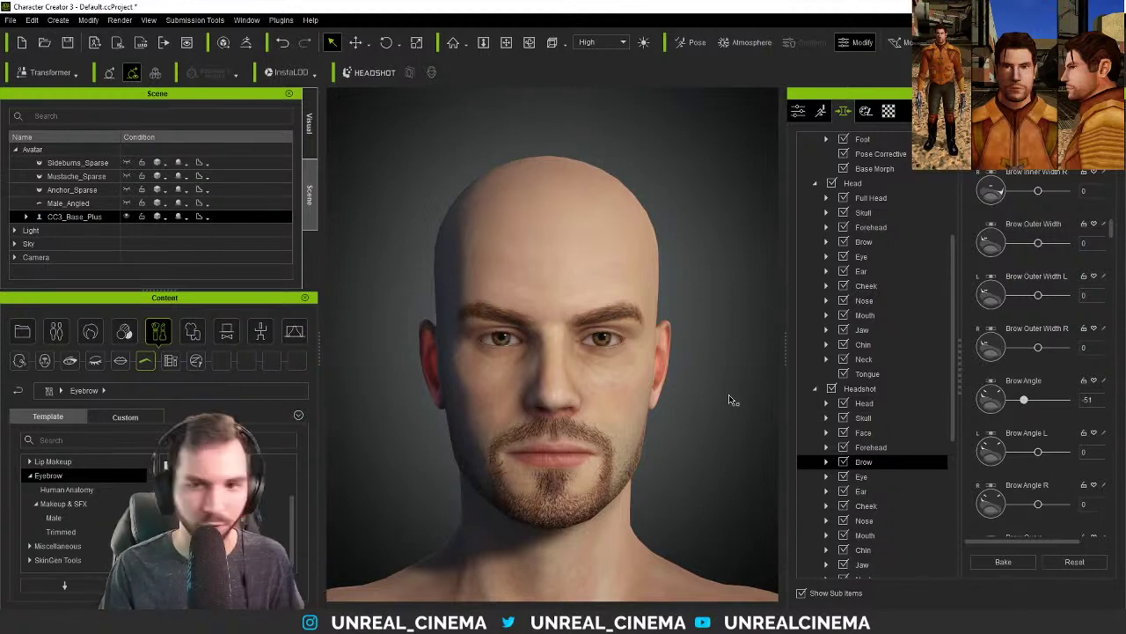
left_click_drag(738, 357, 623, 347)
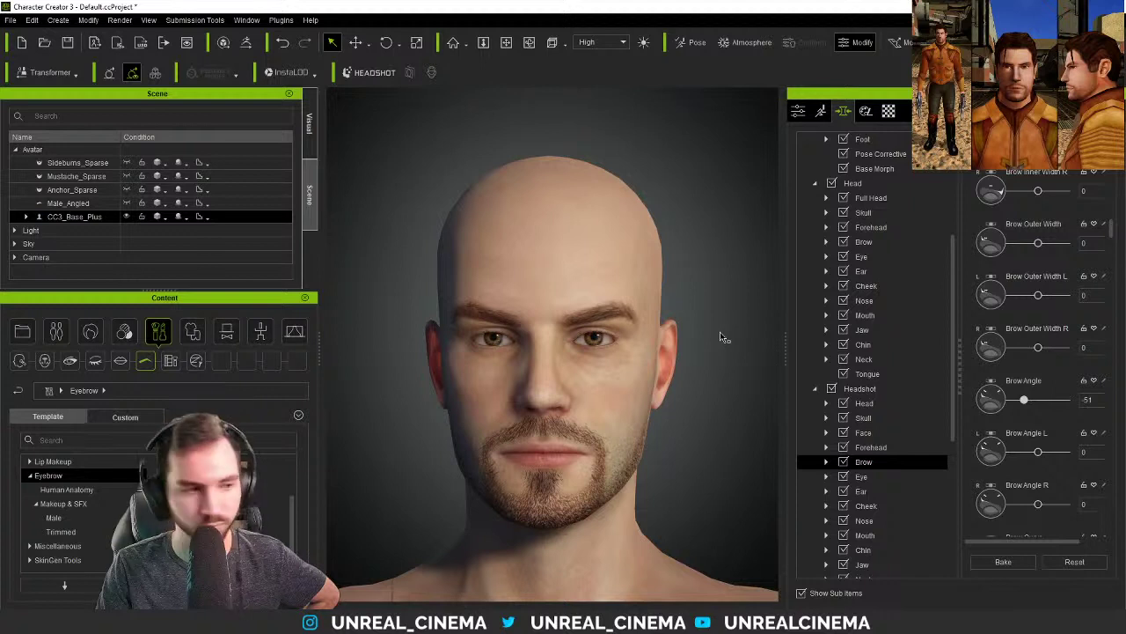
scroll(881, 425, "down", 2)
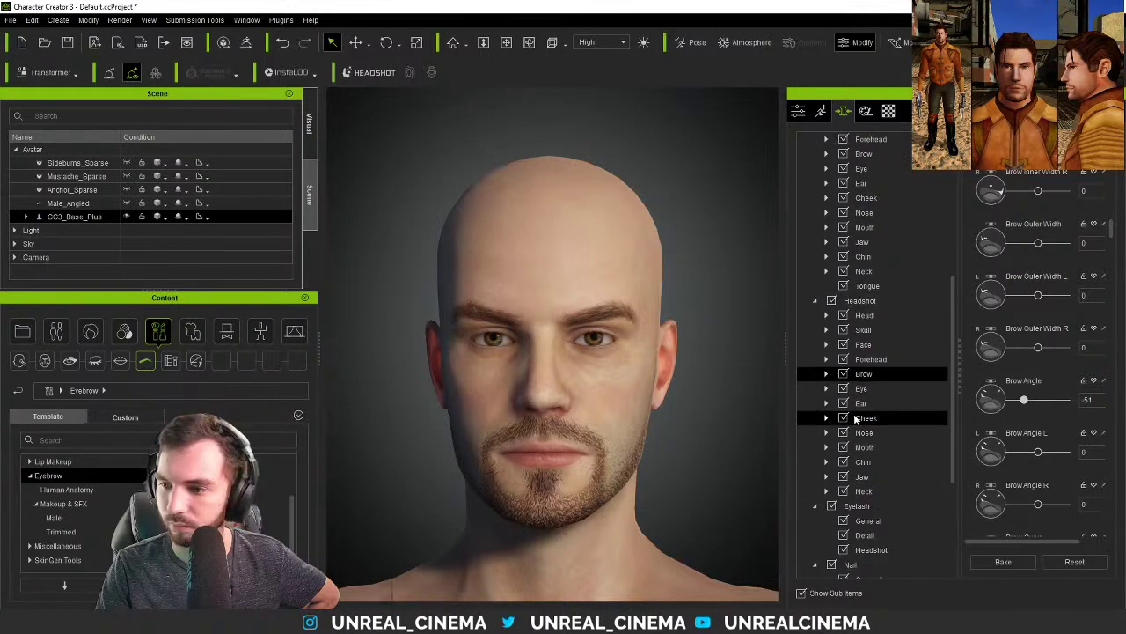
scroll(880, 430, "down", 2)
scroll(907, 432, "up", 8)
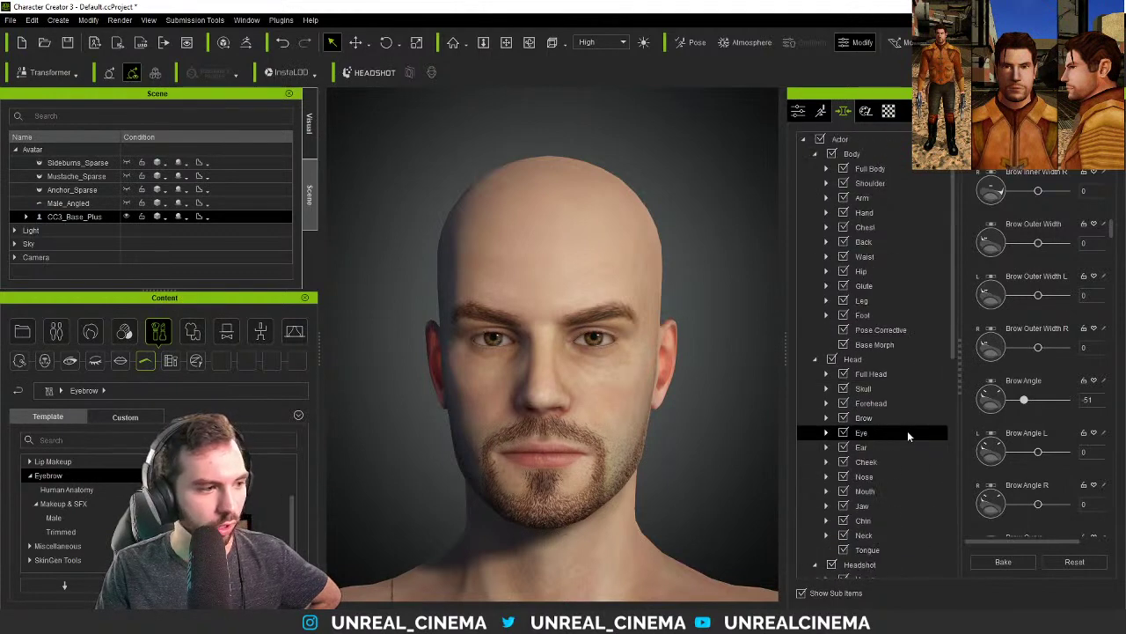
right_click_drag(500, 399, 441, 408)
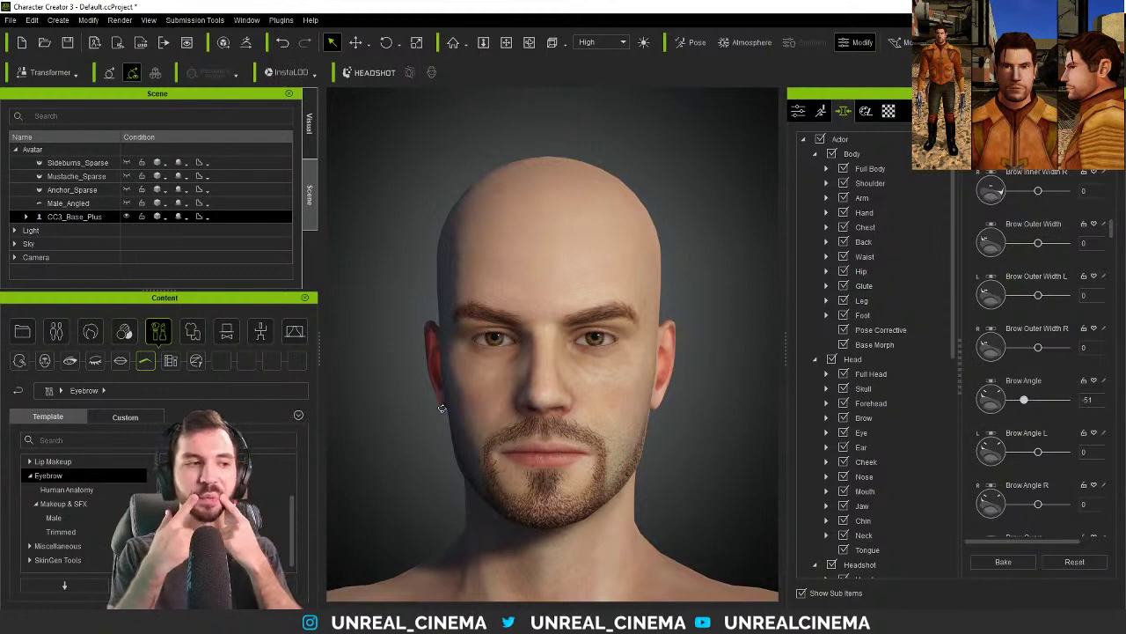